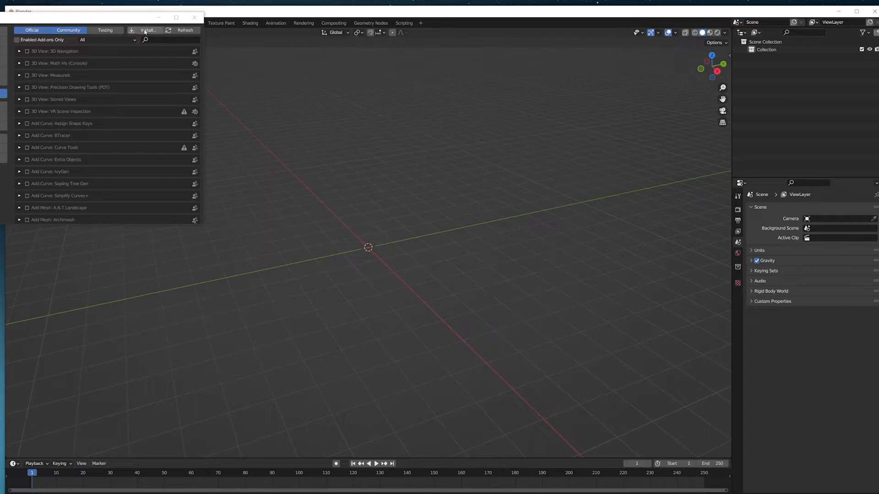
left_click_drag(251, 13, 243, 10)
left_click(139, 32)
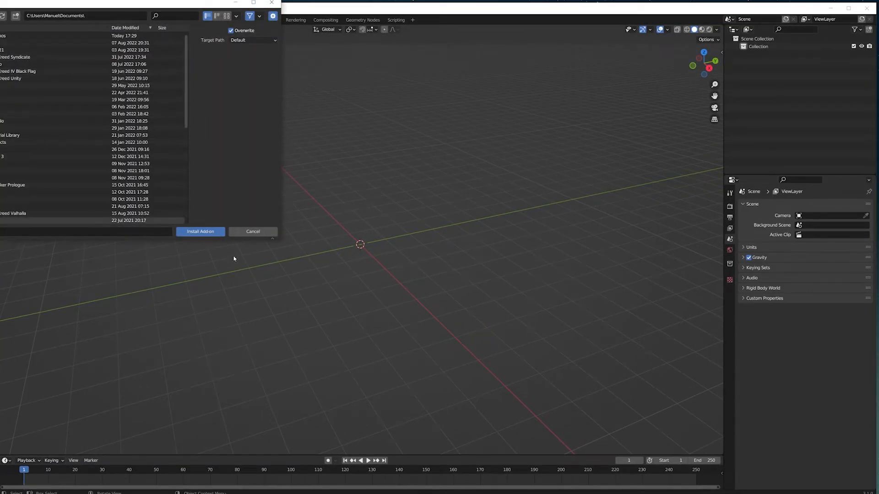
left_click(270, 234)
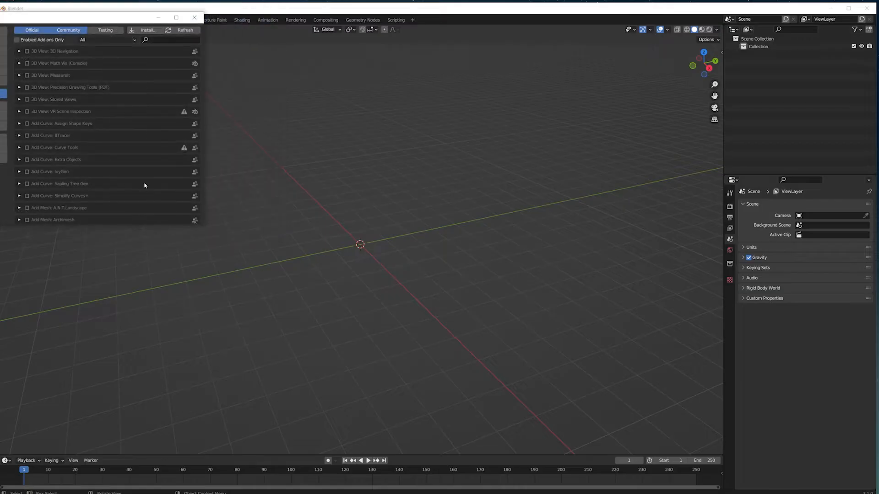
left_click(194, 18)
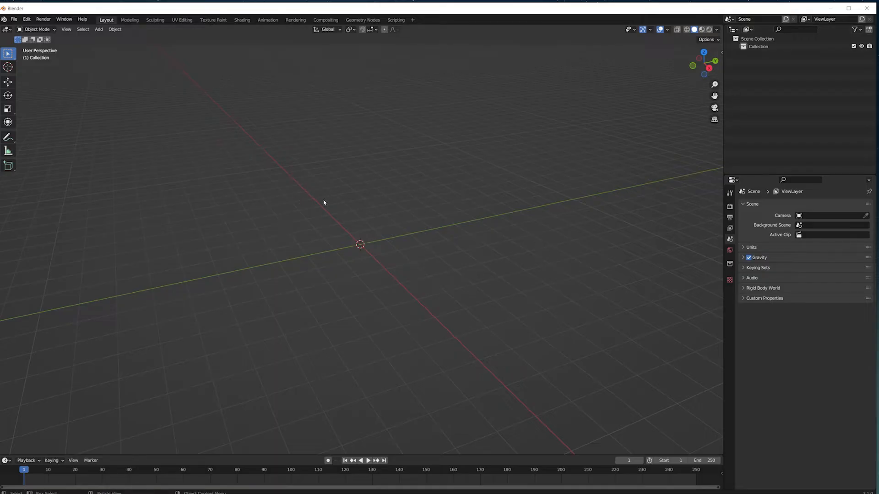
Create a new head in the empty scene with the FaceBuilder add-on.
left_click(720, 53)
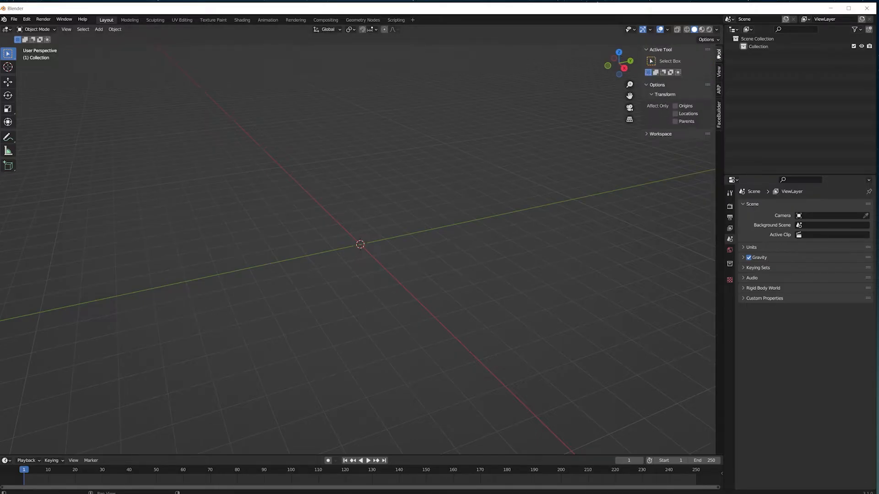
left_click(719, 115)
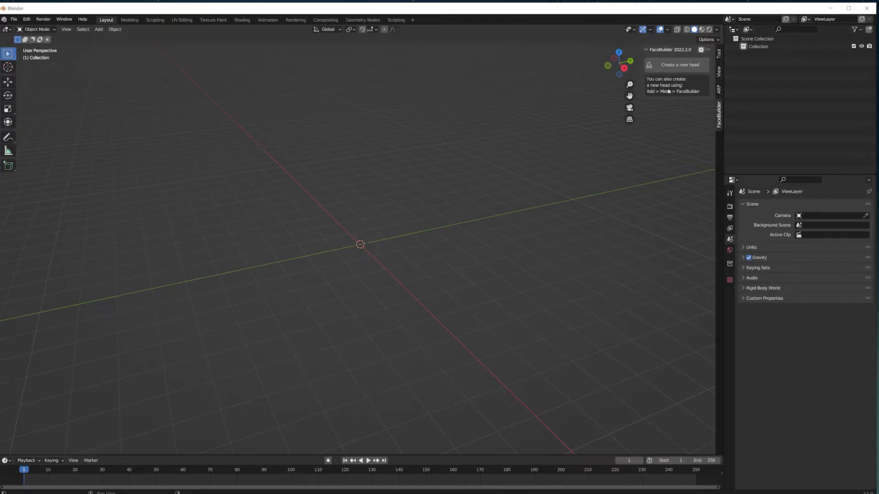
left_click(670, 67)
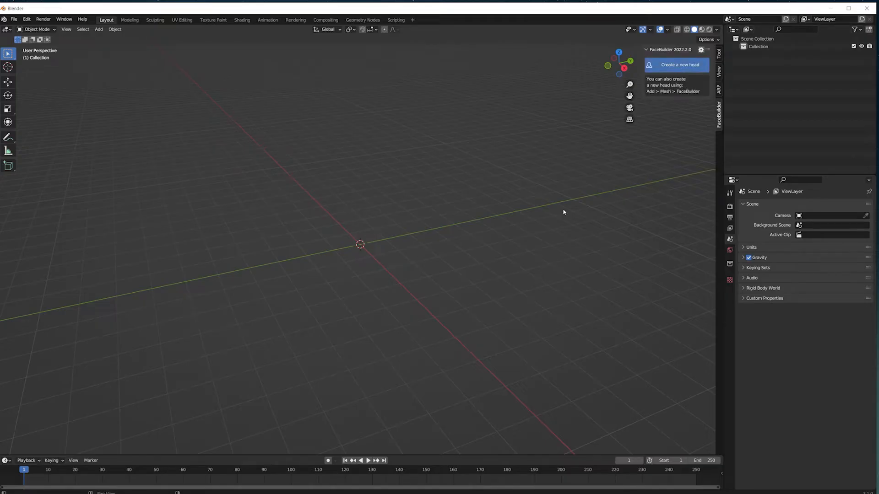
Examine the new head from several angles in wireframe shading and again in solid shading.
middle_click_drag(429, 277, 497, 255)
scroll(382, 244, "up", 3)
middle_click_drag(381, 240, 410, 224)
scroll(331, 254, "down", 5)
scroll(374, 233, "up", 4)
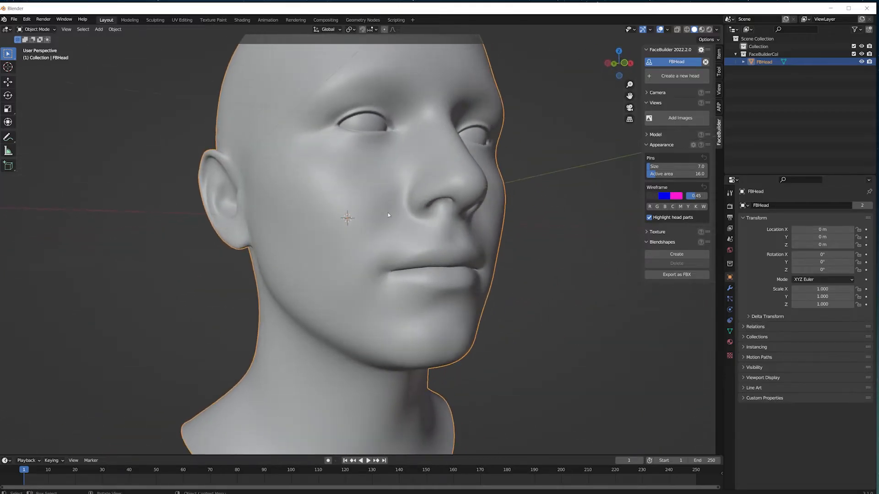
left_click(687, 29)
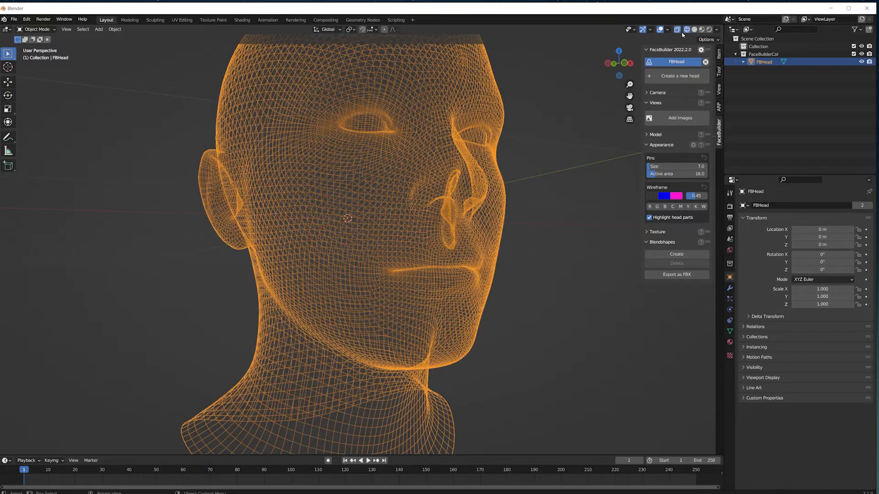
middle_click_drag(422, 213, 298, 163)
scroll(302, 211, "down", 5)
middle_click_drag(288, 192, 377, 204)
scroll(302, 211, "up", 5)
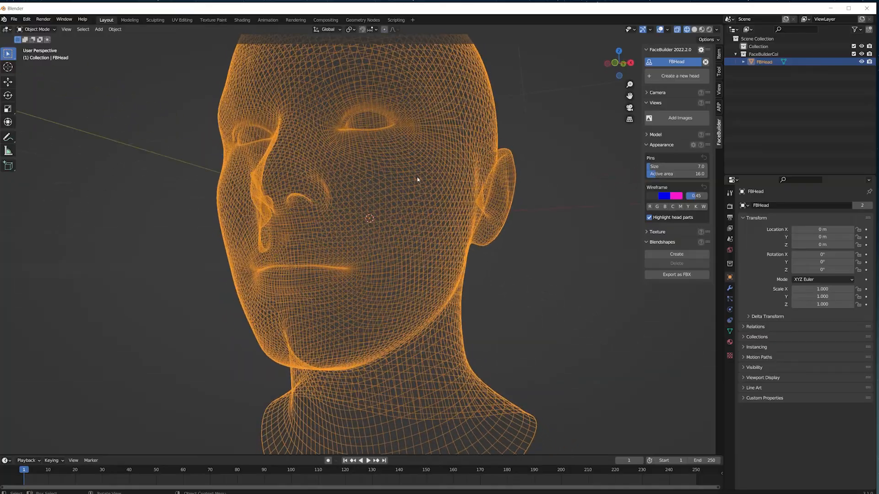
left_click(694, 29)
scroll(354, 251, "down", 6)
middle_click_drag(337, 222, 348, 231)
scroll(347, 231, "up", 2)
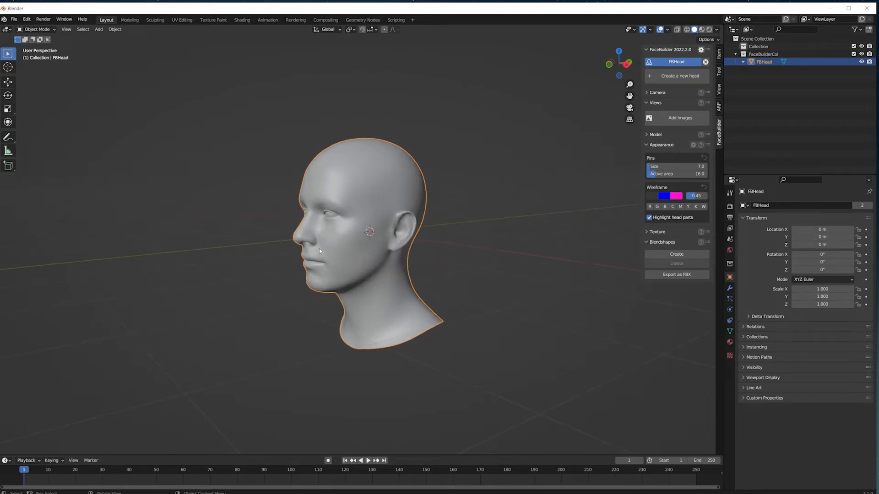
middle_click_drag(348, 274, 350, 141)
middle_click_drag(346, 224, 350, 209)
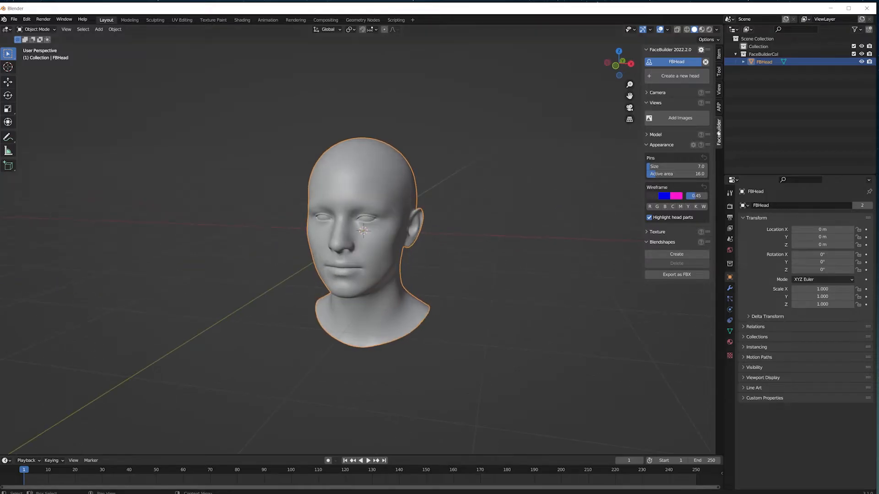
Add the seven face photos from the Downloads folder, 20220811_172301.jpg through 20220811_172336.jpg in the list, as views of the head.
left_click(671, 118)
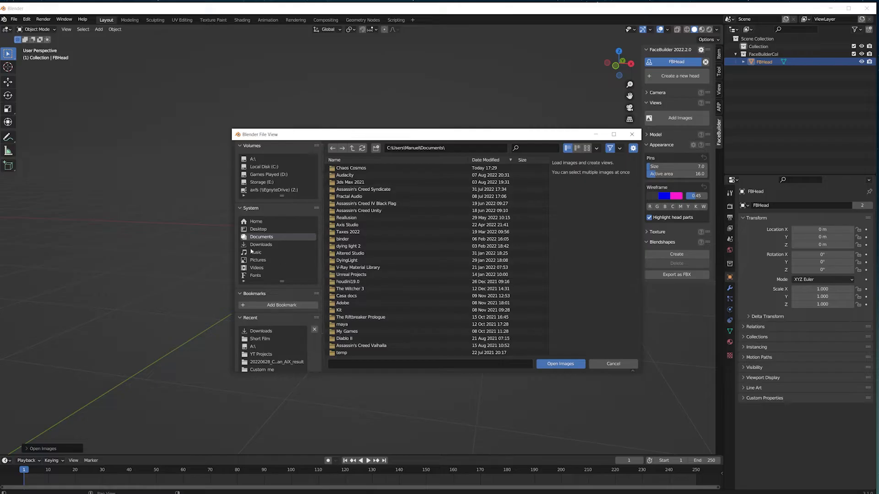
left_click(270, 245)
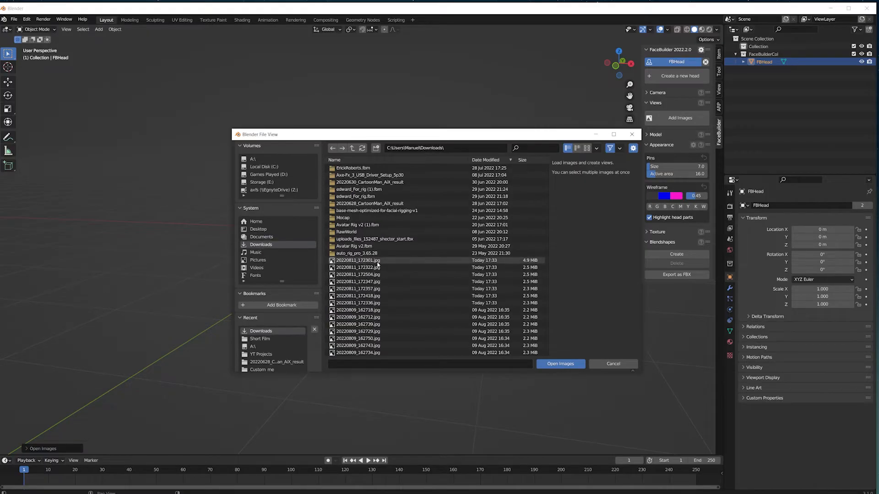
left_click(376, 261)
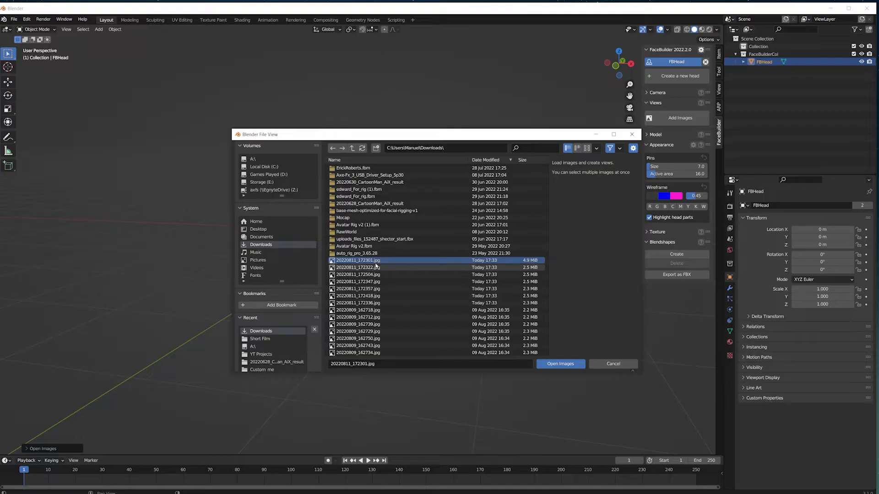
left_click(367, 304, "shift")
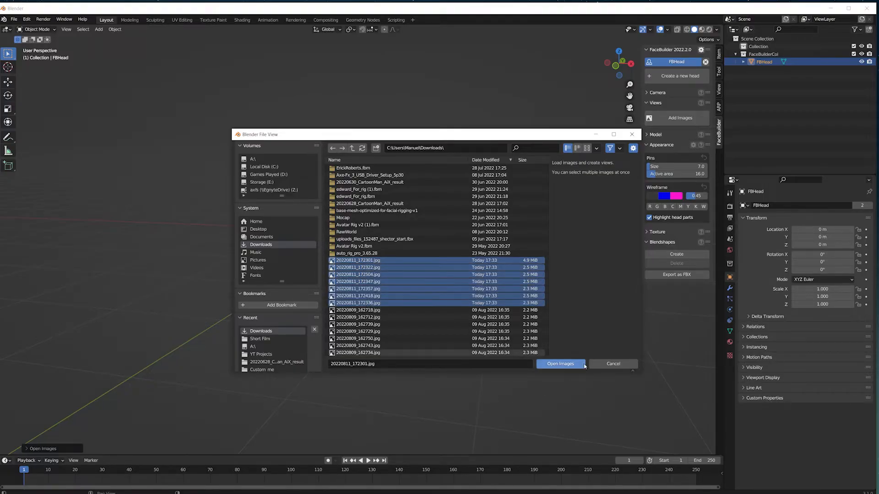
left_click(568, 365)
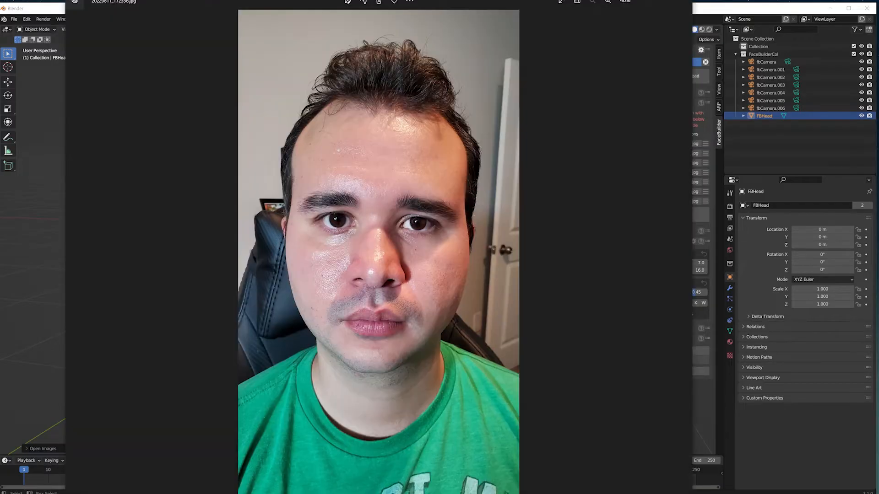
Review the face photos in the image viewer, comparing the front, three-quarter, profile and tilted-down angles.
scroll(353, 182, "down", 1)
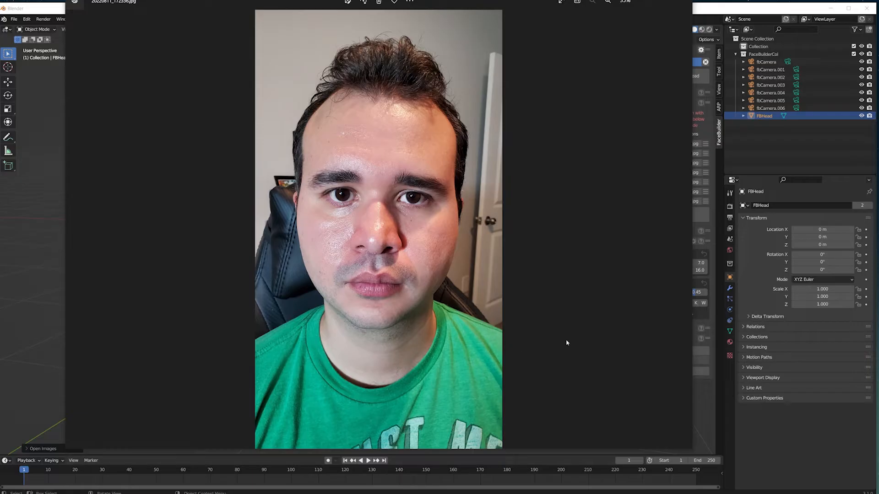
key("Right")
key("Left")
key("Right")
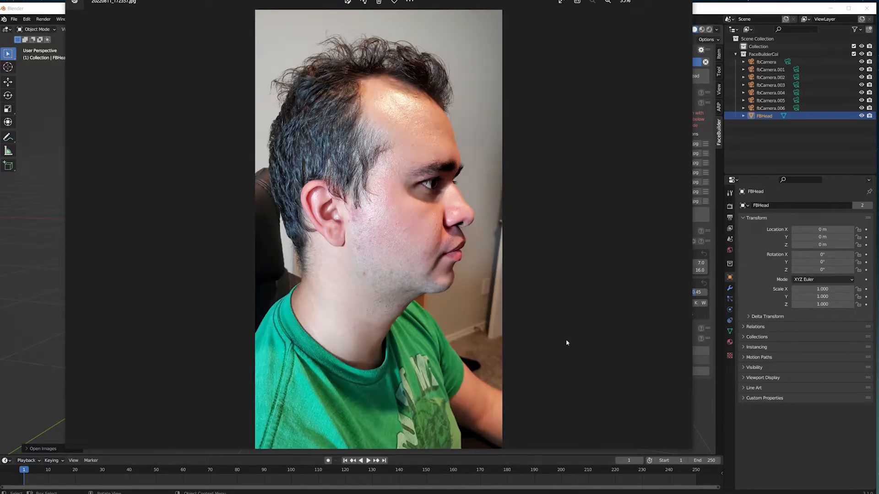
key("Right")
key("Right")
key("Left")
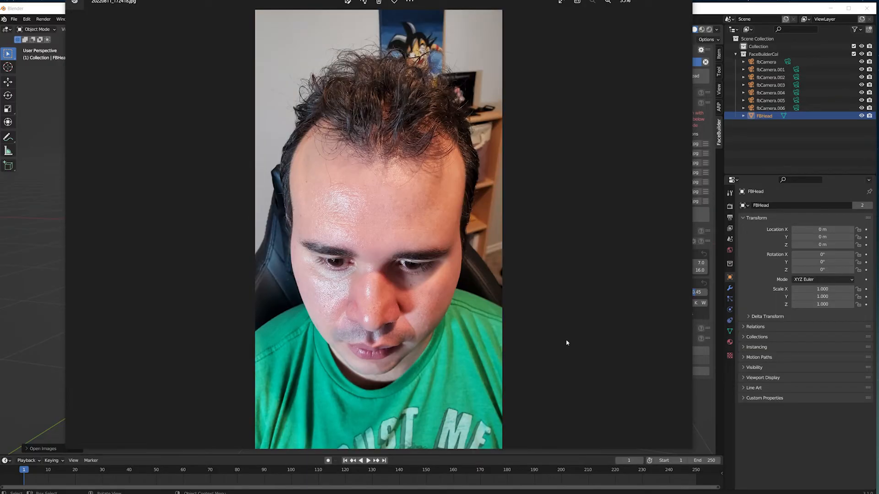
key("Right")
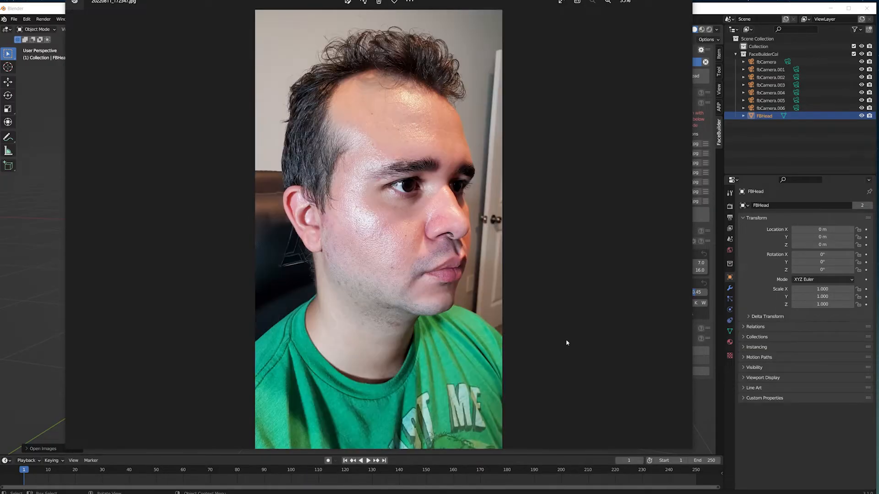
key("Right")
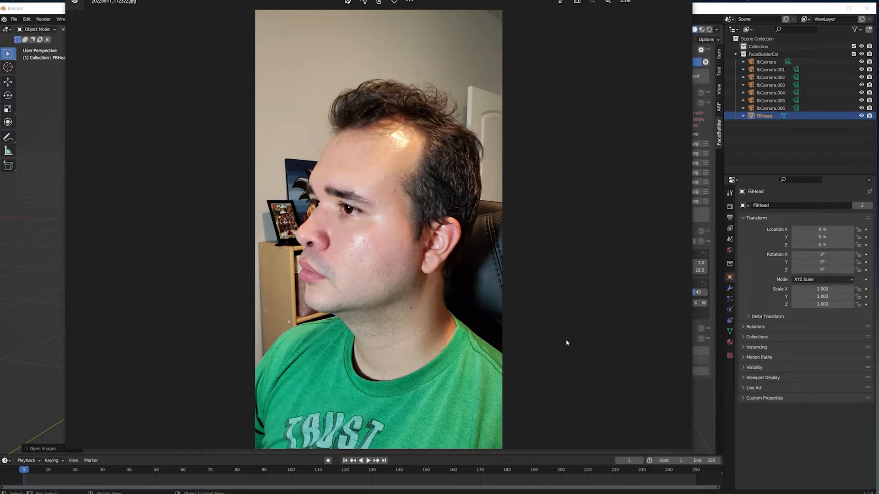
key("Right")
key("Right")
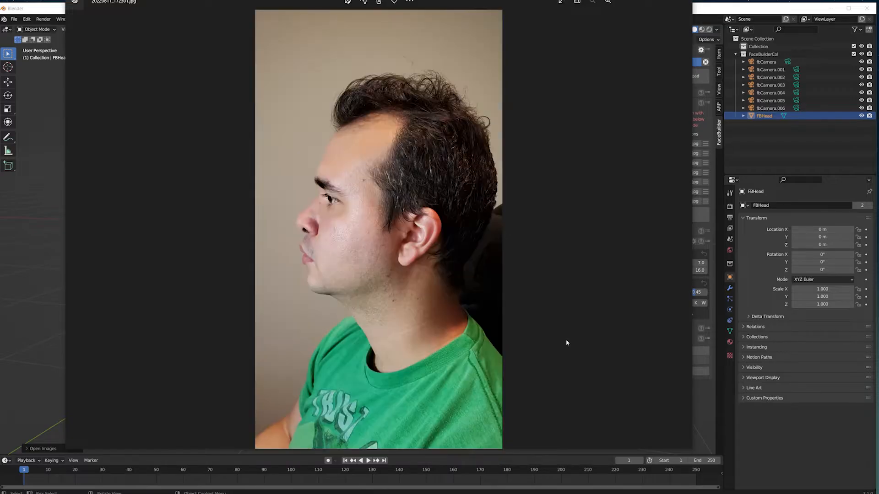
key("Right")
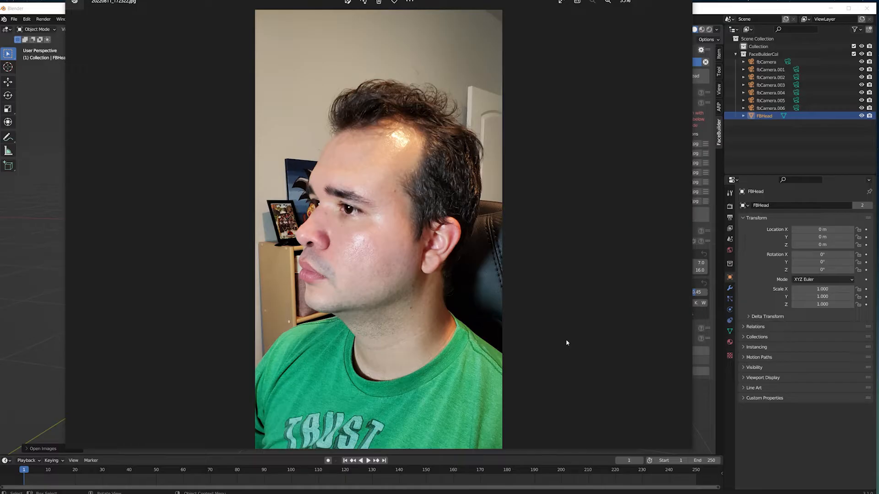
key("Right")
key("Right")
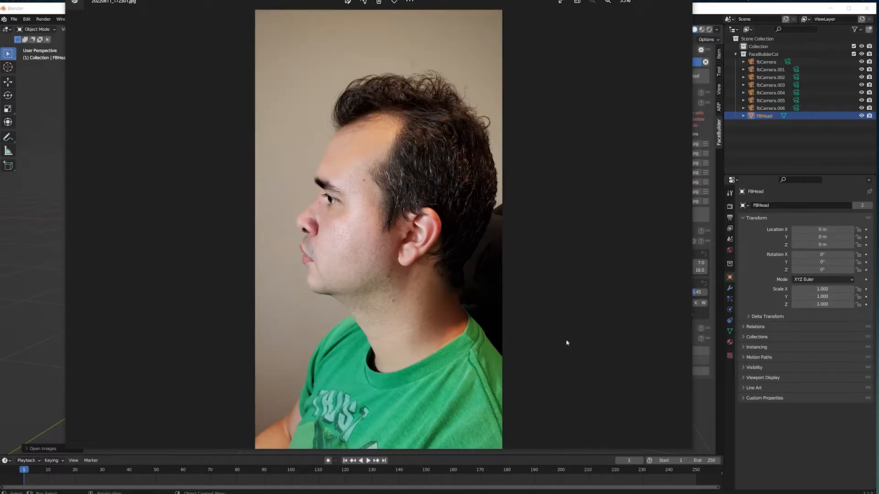
key("Right")
key("Right")
key("Right")
key("Right")
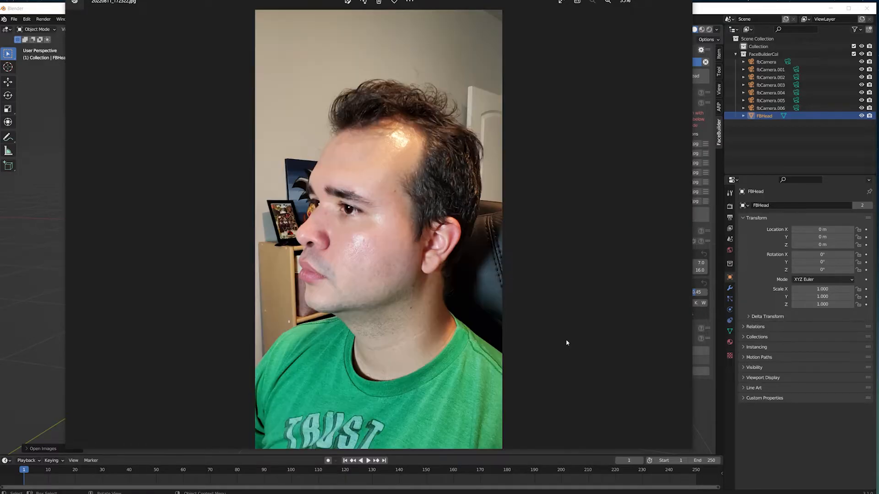
key("Right")
key("Right")
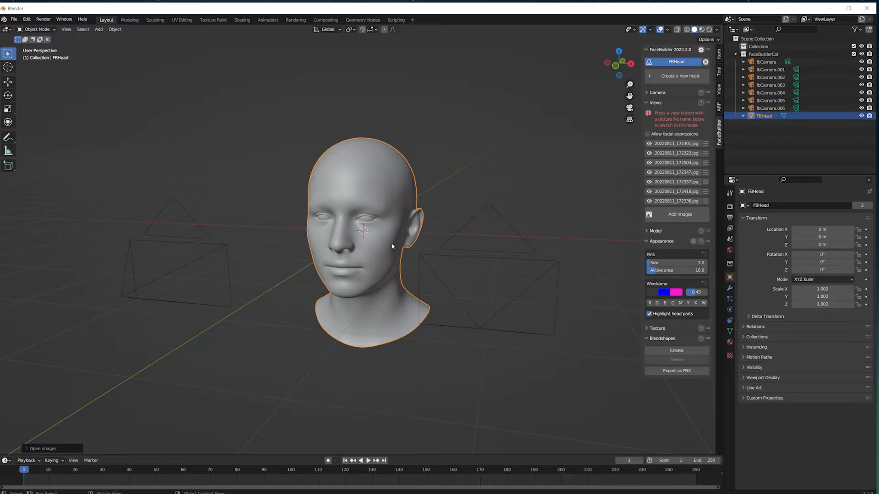
Open the front photo 20220811_172336.jpg in Pin mode.
mouse_move(336, 219)
middle_mouse_down()
mouse_move(373, 196)
mouse_move(385, 199)
mouse_move(258, 208)
mouse_move(348, 229)
mouse_move(330, 253)
mouse_move(329, 216)
mouse_move(345, 209)
middle_mouse_up()
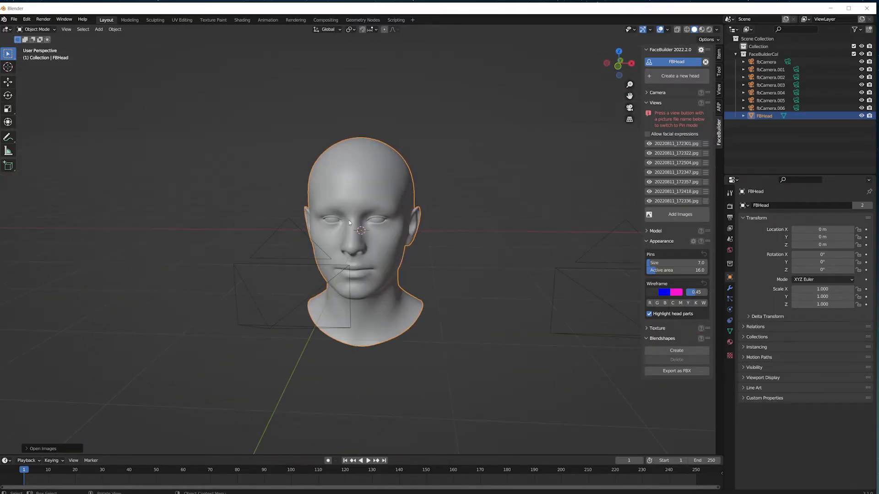
middle_click_drag(355, 226, 349, 245)
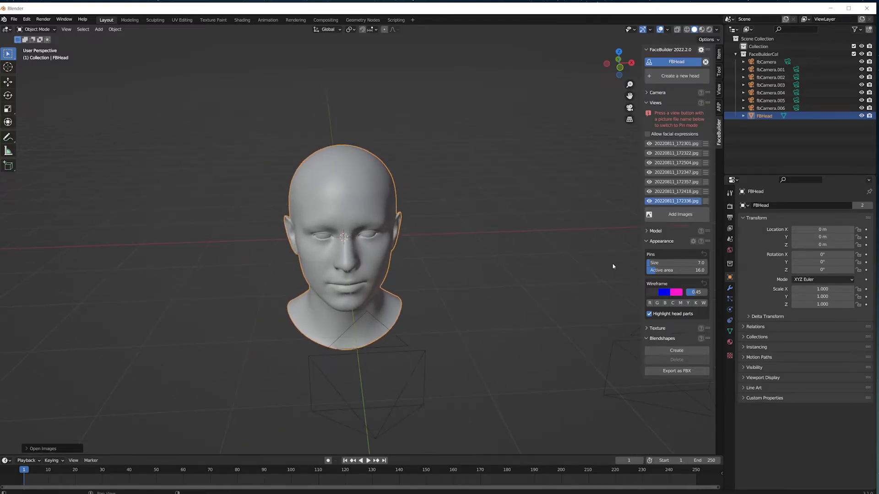
left_click(653, 202)
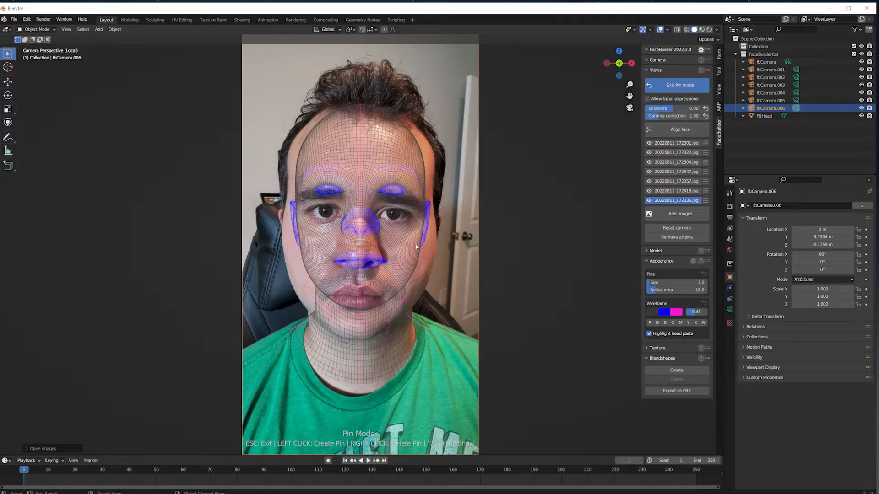
Check the mesh overlay against the front photo by hiding and showing it, and align the face automatically.
middle_click_drag(413, 251, 404, 253)
key("Tab")
key("Tab")
key("Tab")
key("Tab")
key("Tab")
key("Tab")
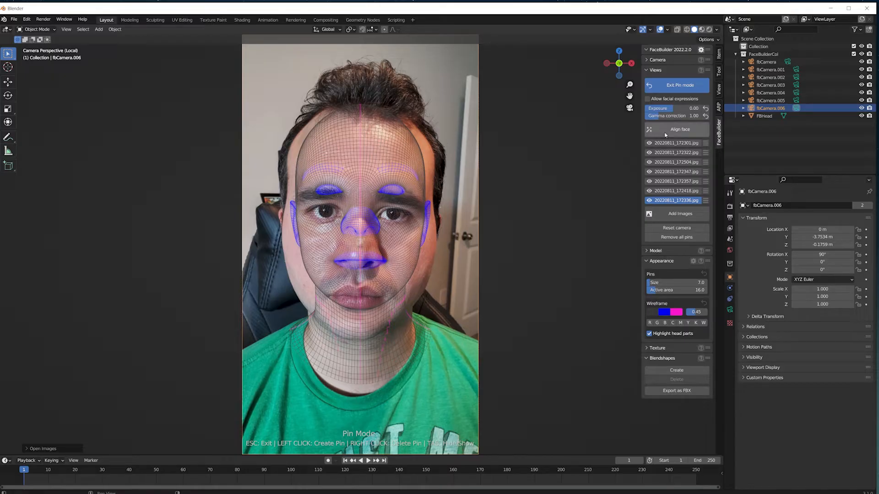
left_click(679, 131)
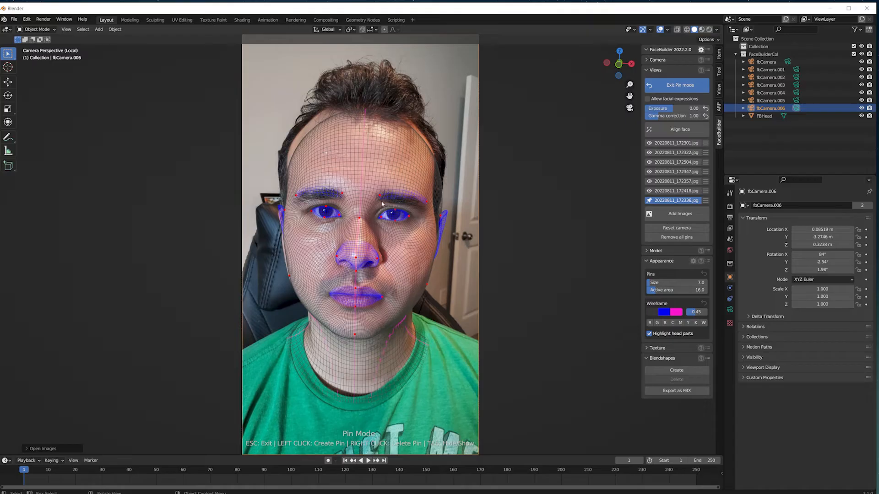
Adjust the pins at the inner corner, upper lid, lower lid and outer corner of the subject's left eye to match the photo.
scroll(381, 207, "up", 5)
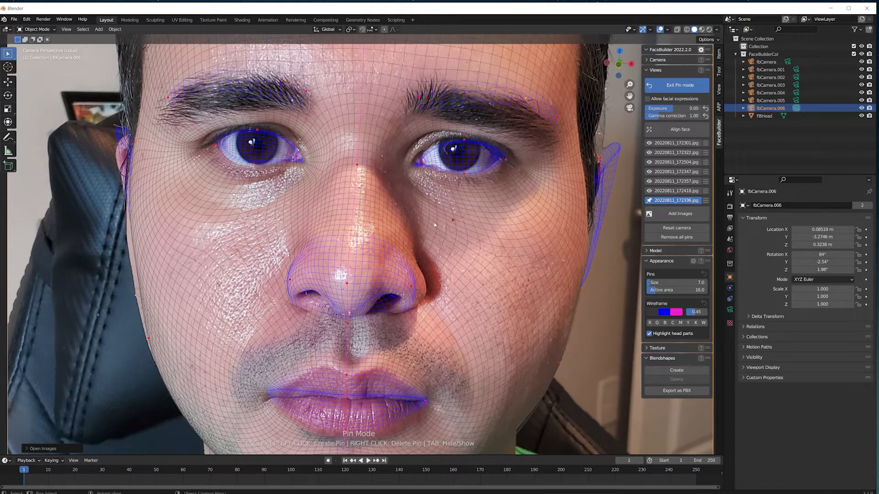
scroll(428, 194, "up", 4)
scroll(427, 195, "up", 1)
middle_click_drag(427, 195, 419, 225, "shift")
left_click_drag(374, 246, 366, 239)
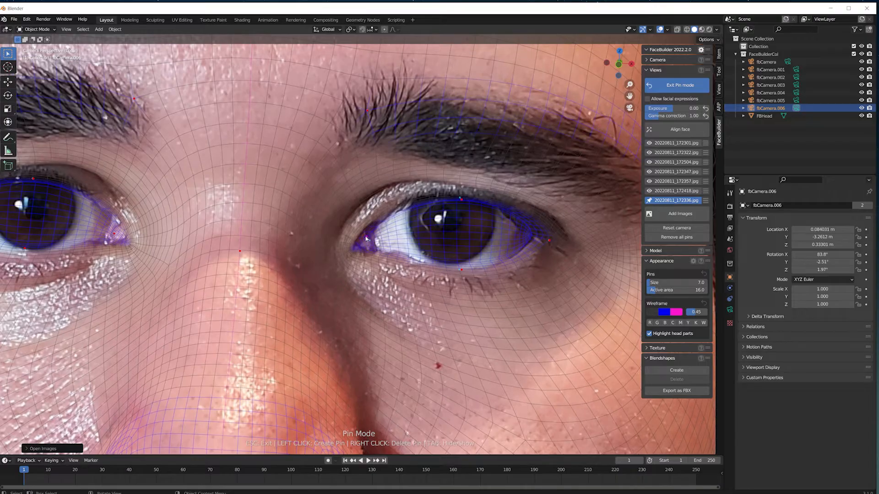
left_click_drag(461, 199, 457, 195)
left_click_drag(461, 270, 459, 270)
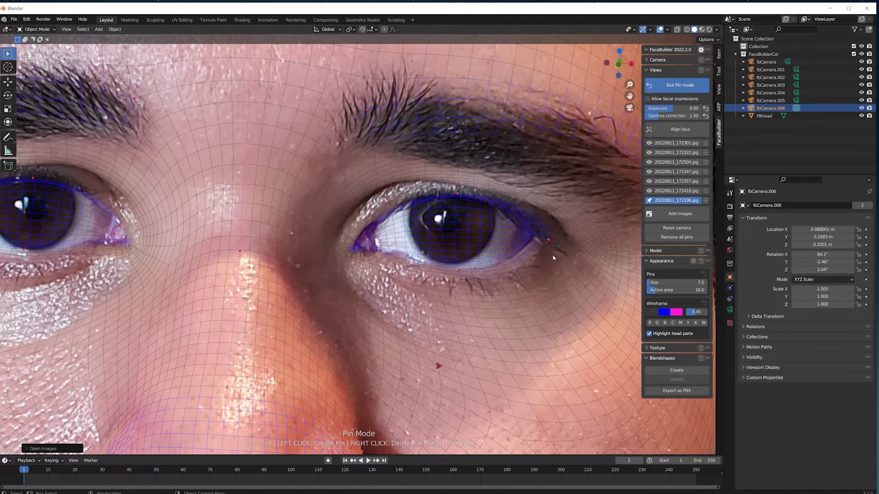
left_click_drag(550, 242, 551, 243)
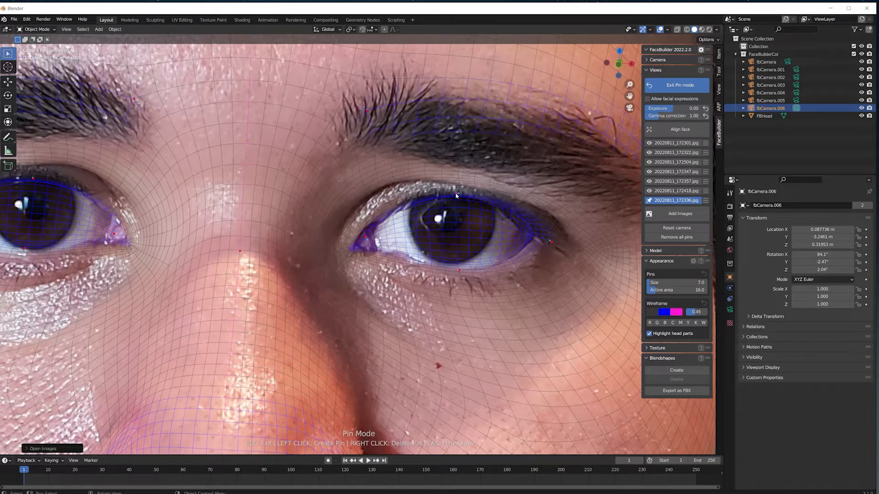
Refine the upper-lid pin of the subject's left eye and fit the outer corner and lower lid of the right eye.
left_click_drag(456, 196, 457, 194)
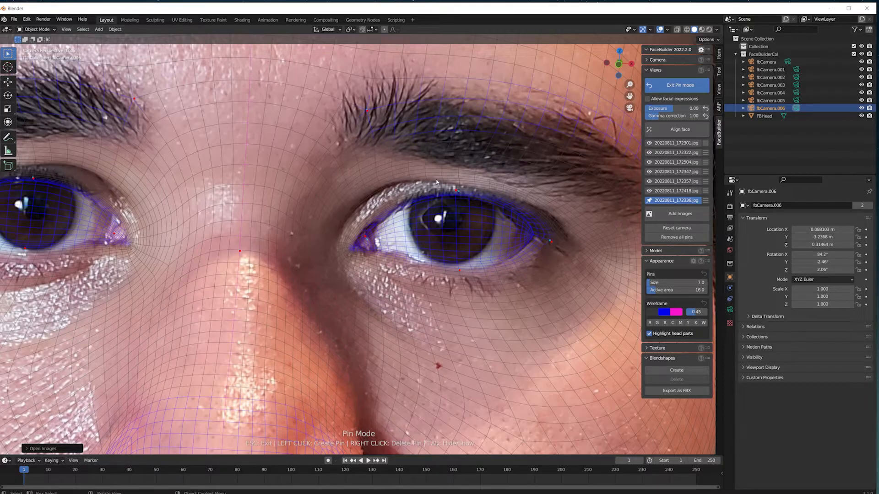
scroll(368, 228, "down", 3)
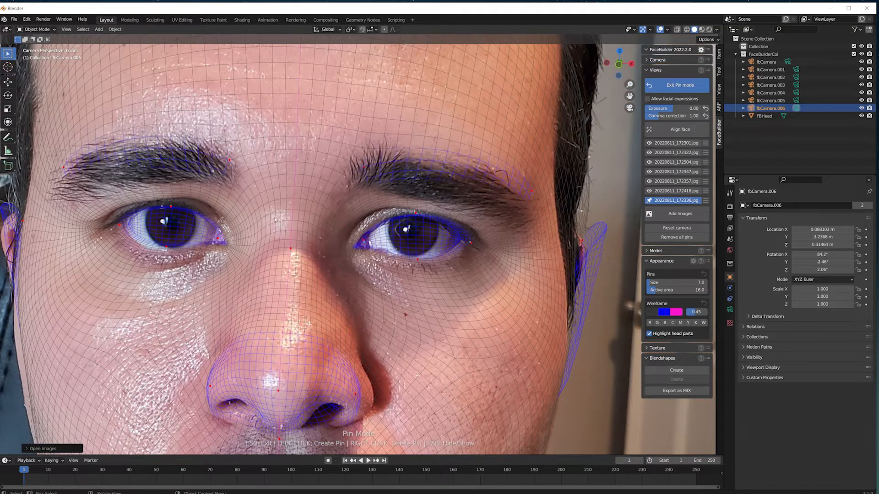
scroll(146, 243, "up", 3)
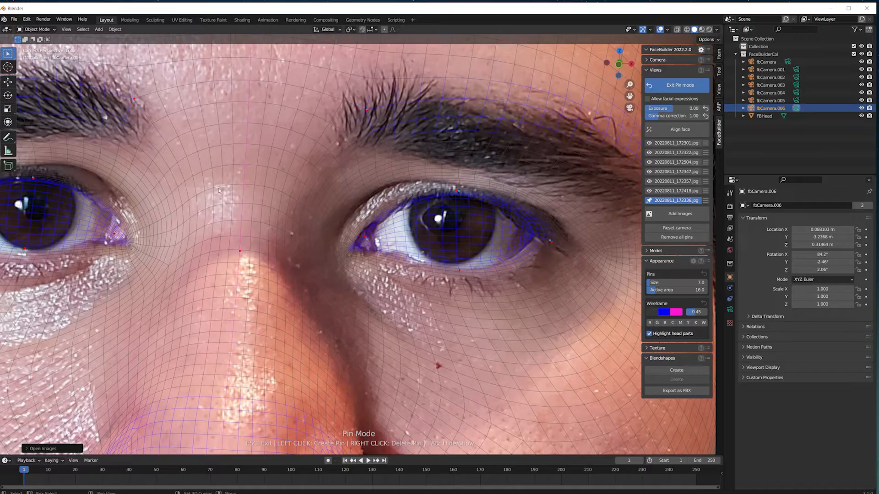
middle_click_drag(219, 187, 395, 193, "shift")
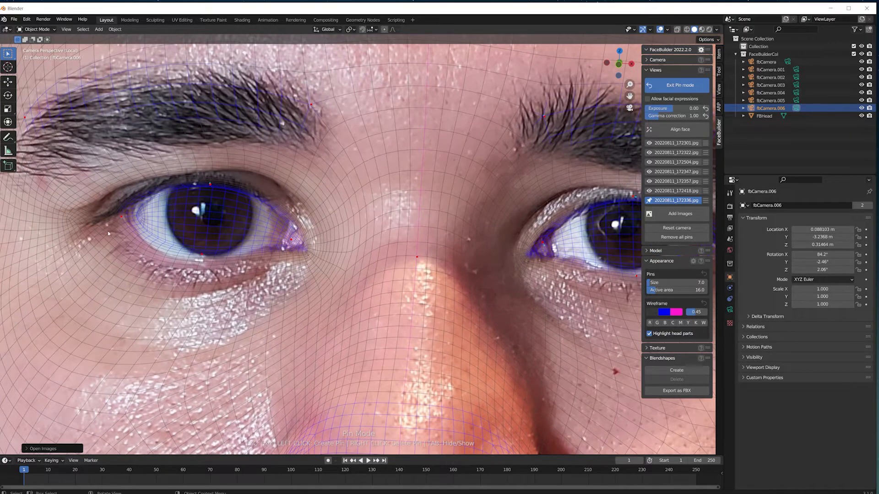
left_click_drag(114, 215, 100, 214)
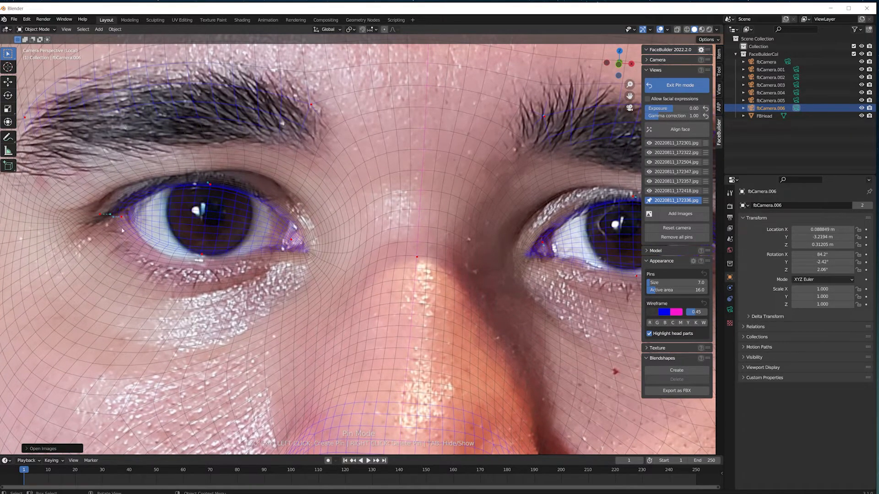
left_click_drag(205, 258, 196, 262)
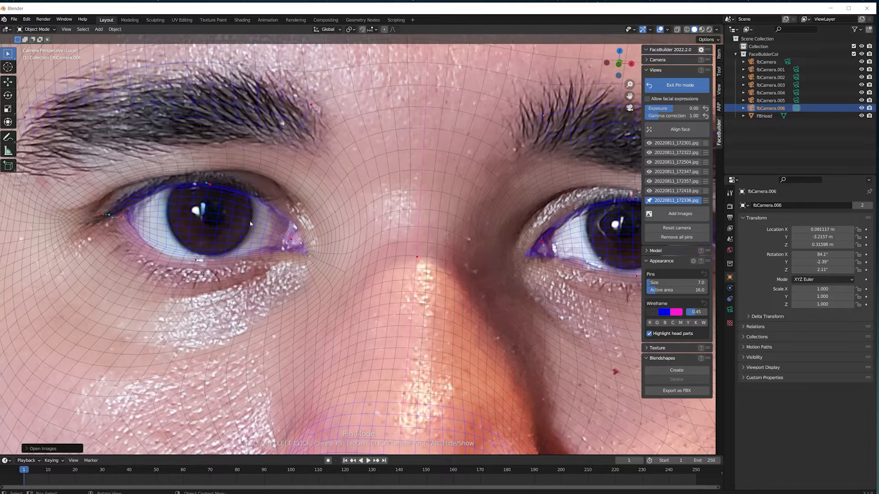
Move the pin on the subject's left ear inward so the mesh ear matches the photo.
scroll(209, 186, "down", 10)
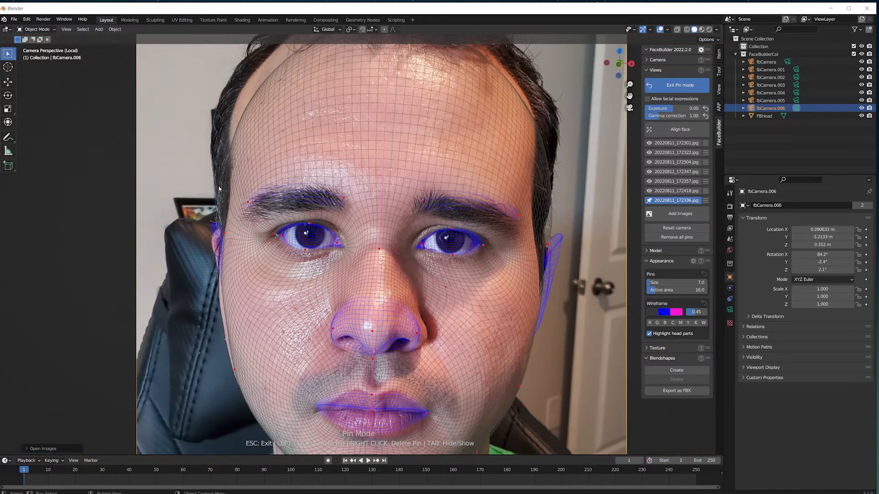
scroll(343, 214, "up", 6)
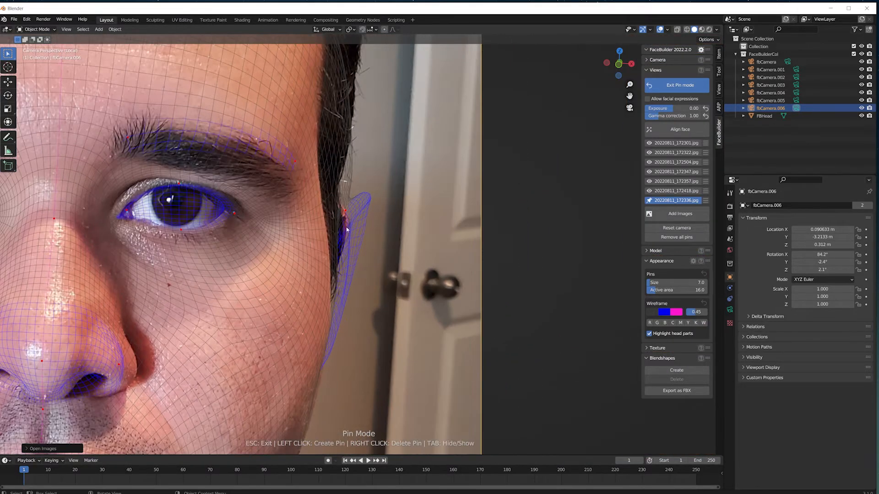
left_click_drag(343, 214, 336, 225)
scroll(336, 224, "down", 8)
Pin the mesh's upper forehead edges on both sides and stretch them outward to the hairline in the photo.
scroll(314, 144, "up", 6)
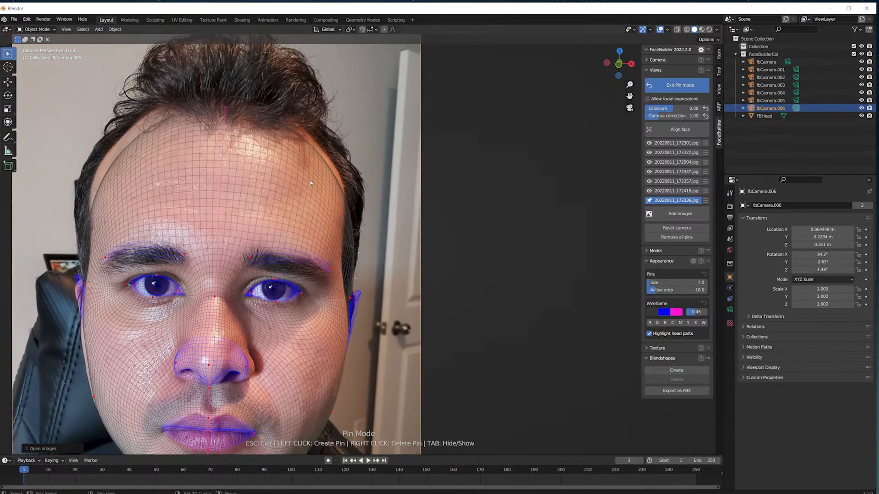
scroll(277, 200, "down", 3)
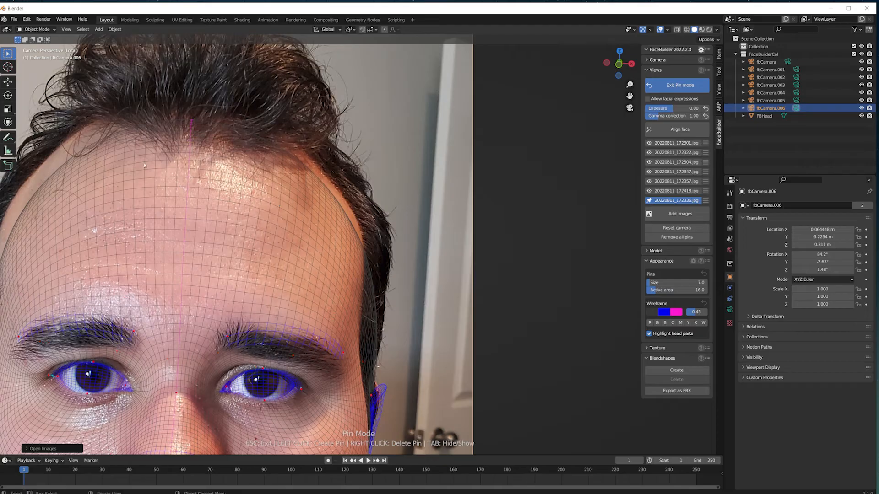
scroll(264, 168, "up", 2)
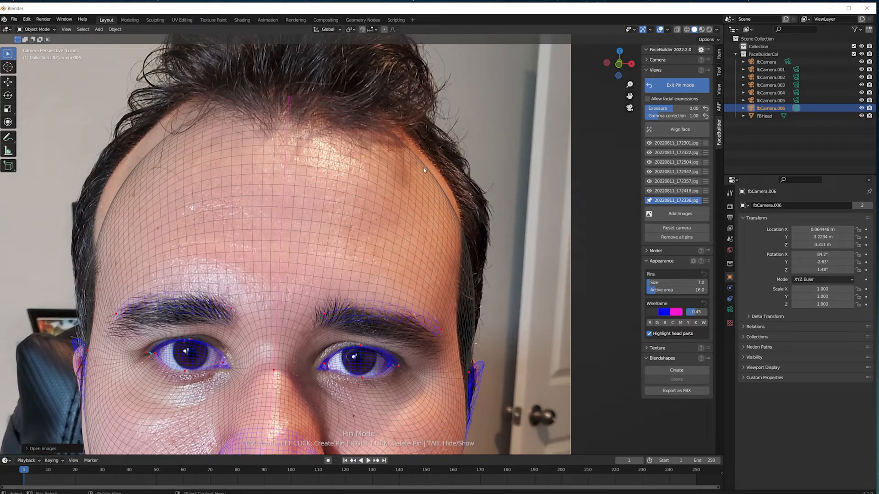
left_click_drag(422, 172, 430, 159)
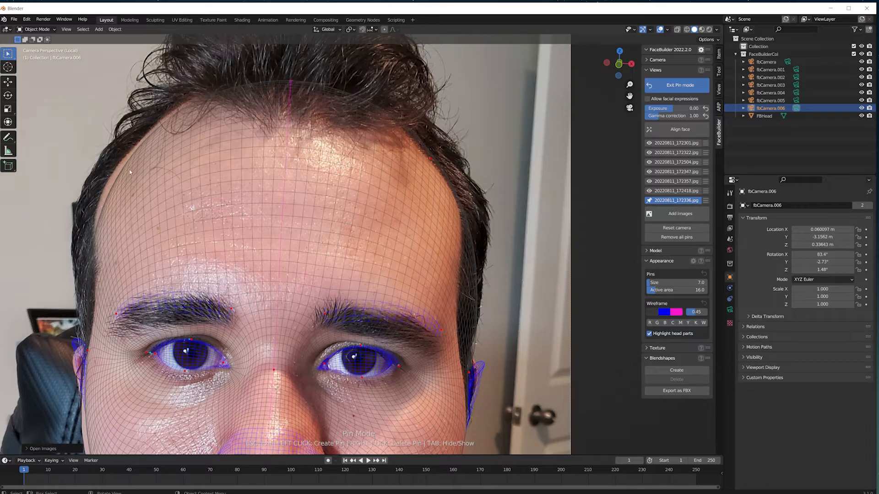
left_click_drag(127, 173, 117, 168)
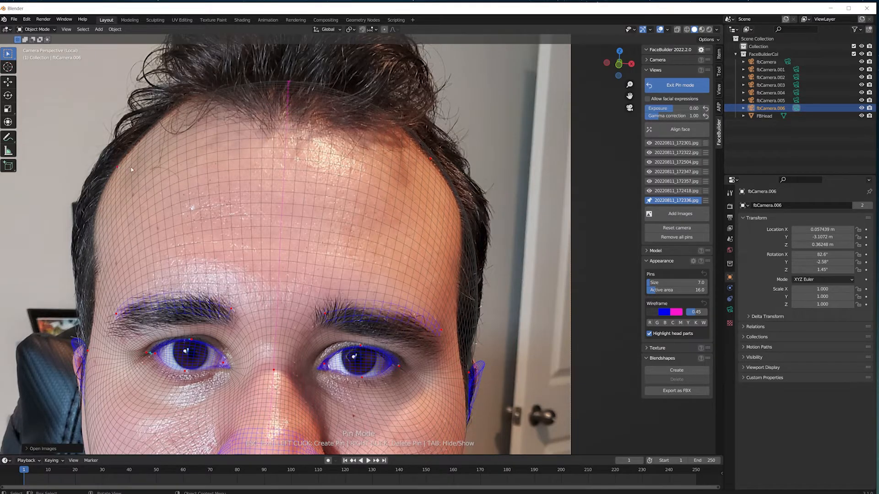
Pin the mesh beside the subject's right ear and along the right cheek to follow the face outline in the photo.
scroll(131, 172, "down", 2)
middle_click_drag(122, 216, 137, 157, "shift")
scroll(142, 192, "up", 2)
middle_click_drag(157, 278, 243, 192, "shift")
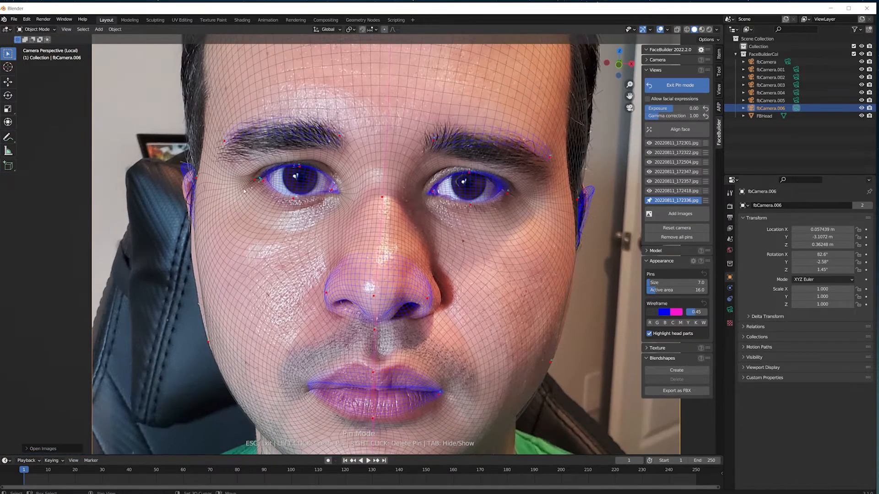
left_click_drag(196, 177, 196, 185)
middle_click_drag(189, 289, 164, 242, "shift")
scroll(164, 242, "up", 1)
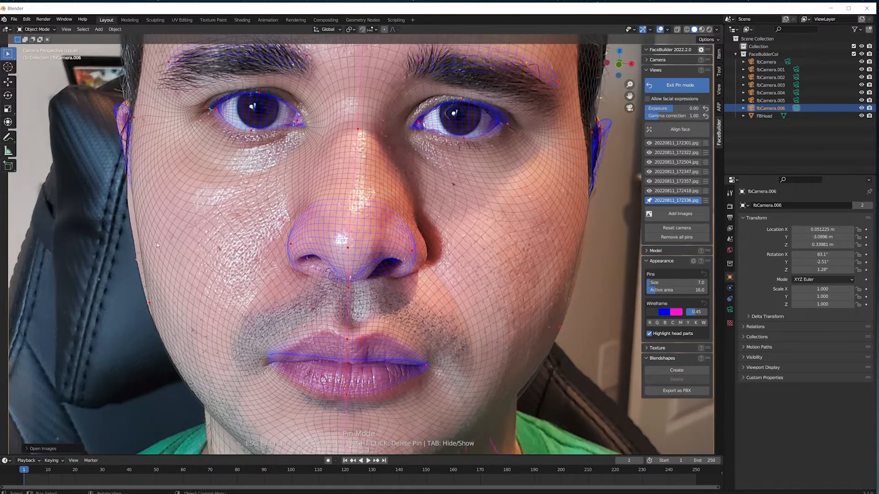
left_click_drag(138, 222, 130, 222)
left_click(150, 304)
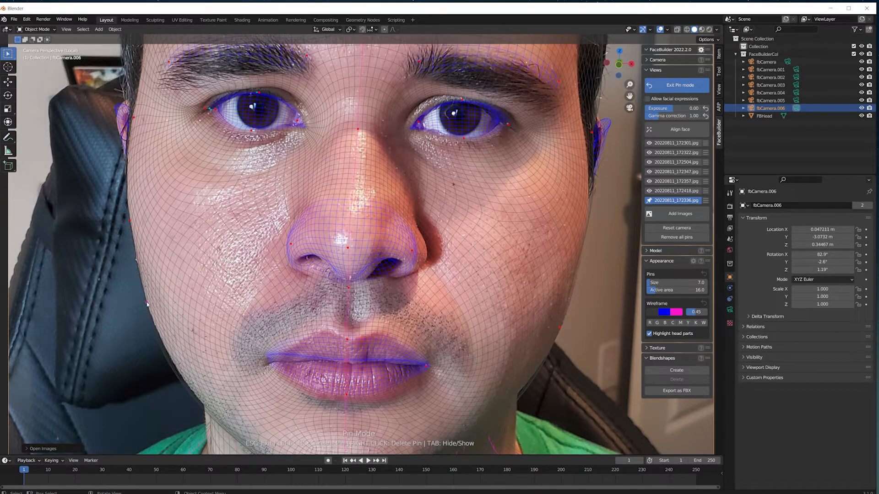
Pin the lower jawline on the subject's right side, deleting the first pin and placing it again on the face outline.
middle_click_drag(209, 320, 173, 194, "shift")
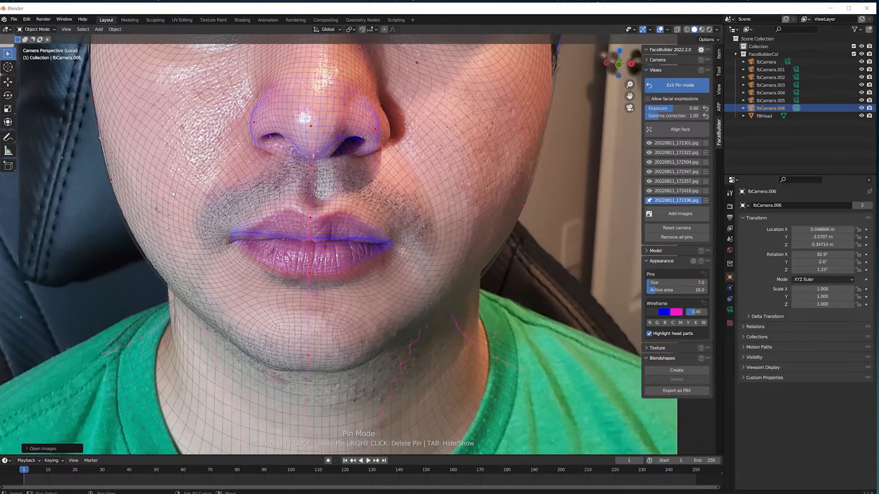
left_click(158, 271)
middle_click_drag(162, 275, 102, 281, "shift")
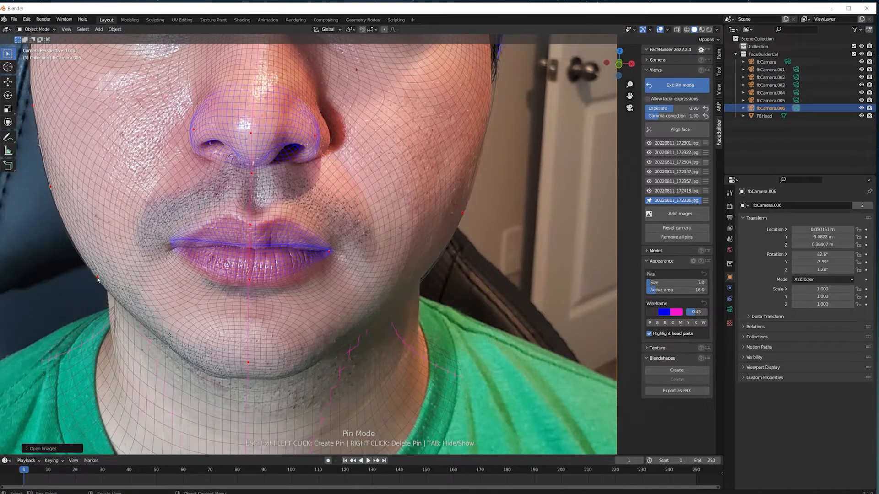
right_click(97, 279)
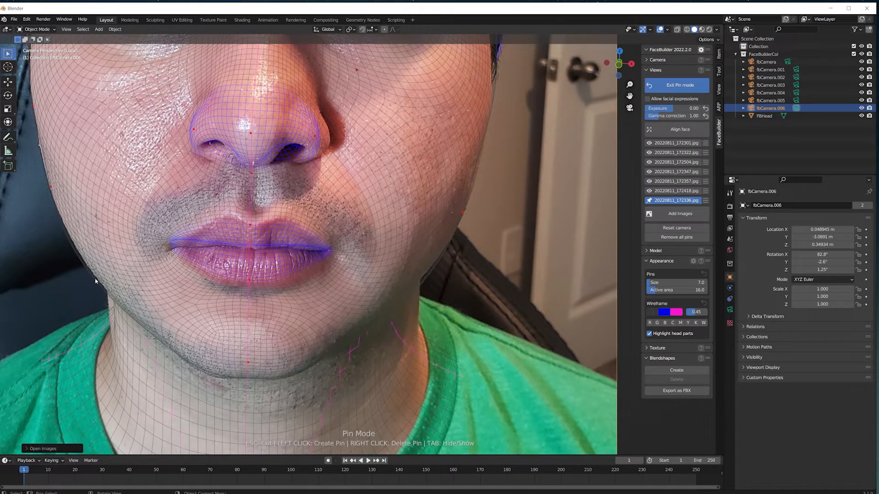
left_click(97, 279)
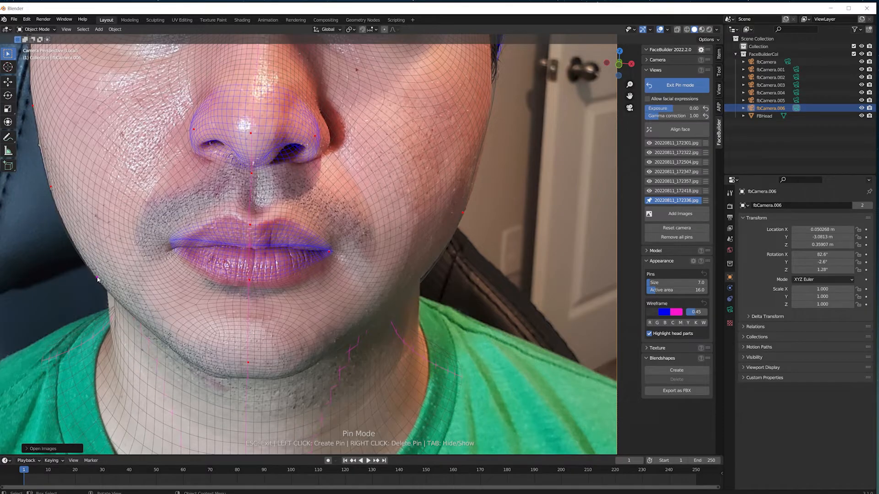
Fit the mesh lips to the photo by pinning both mouth corners and adjusting the pin at the centre of the upper lip.
scroll(239, 242, "up", 5)
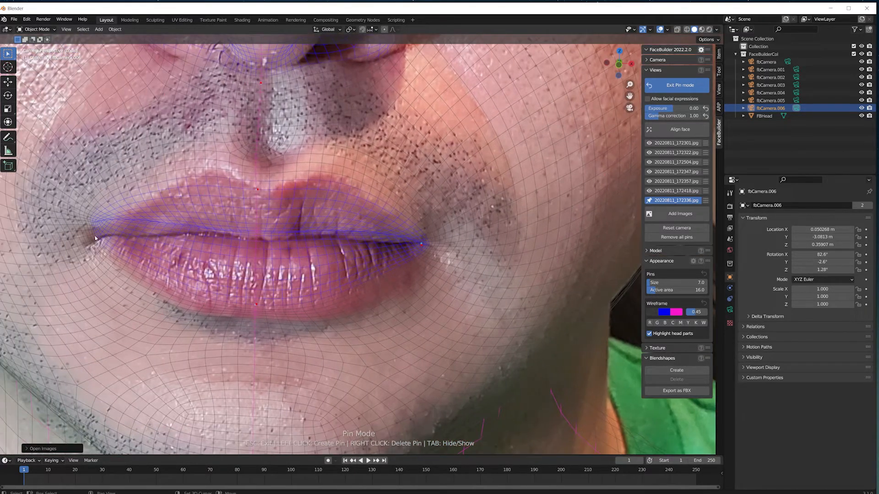
left_click(95, 237)
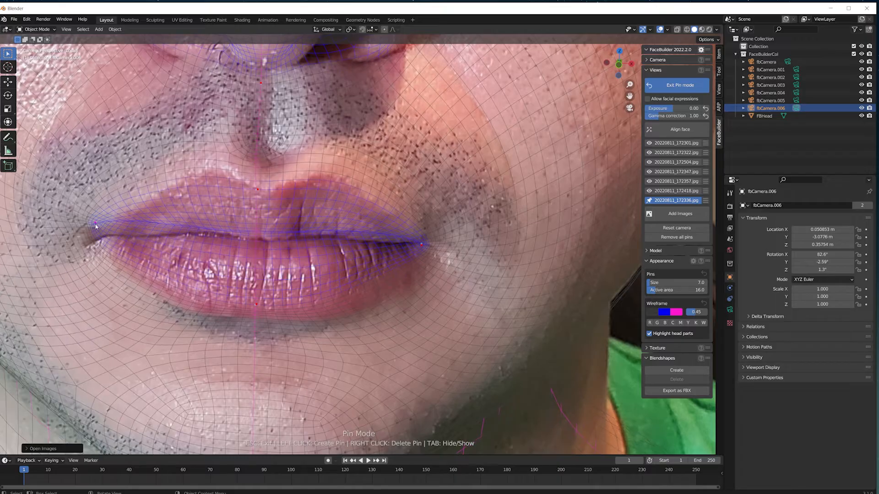
left_click_drag(97, 243, 96, 246)
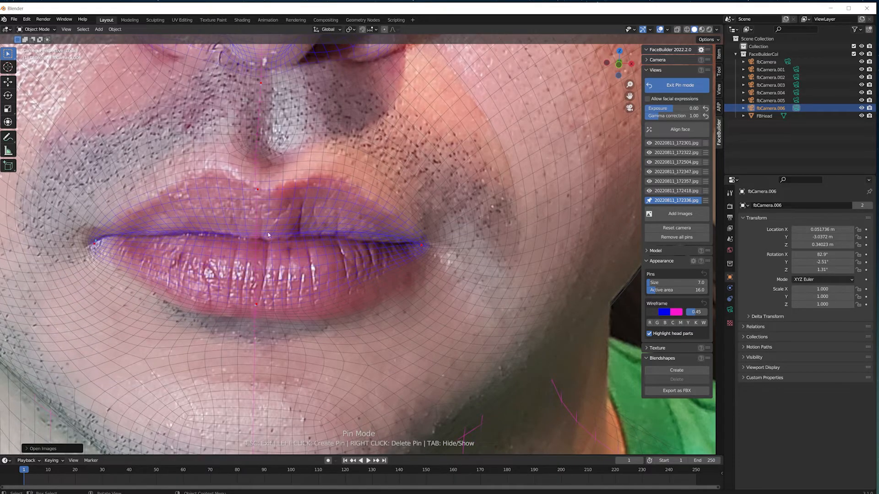
left_click_drag(257, 190, 263, 193)
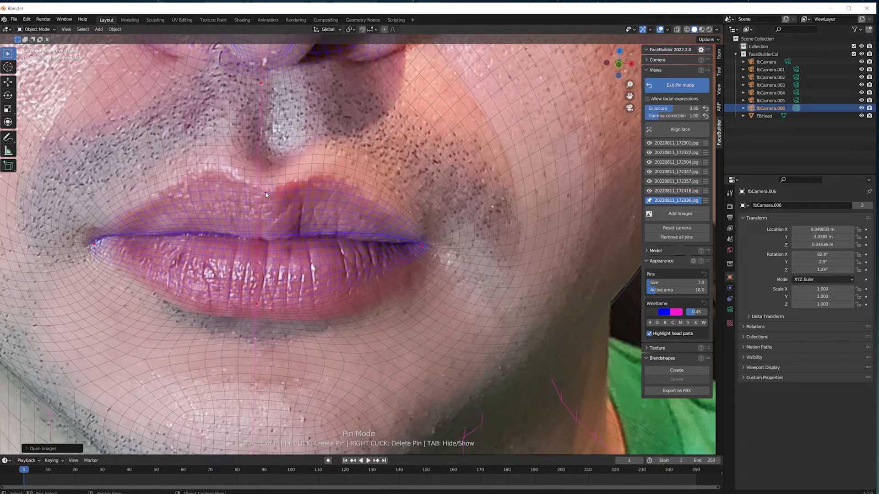
left_click_drag(424, 247, 426, 248)
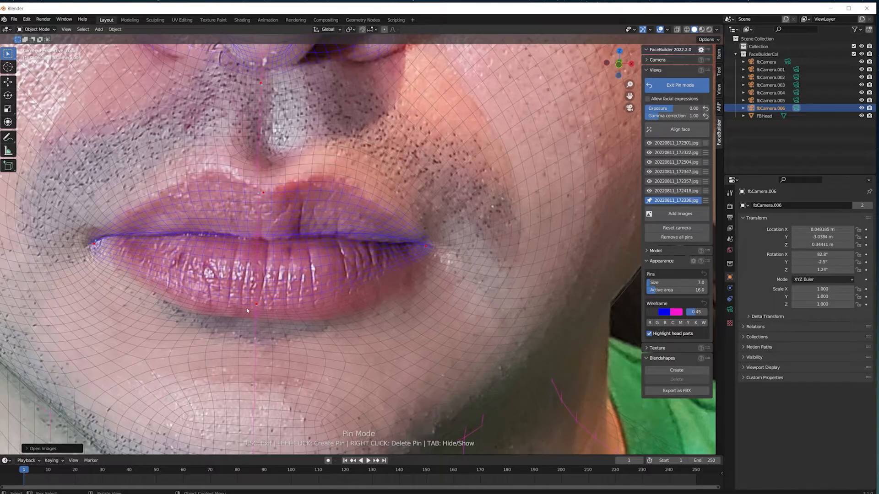
Pull the mesh's neck edge and lower jaw on the subject's left side to match their outlines in the photo.
scroll(251, 251, "down", 8)
scroll(446, 313, "up", 3)
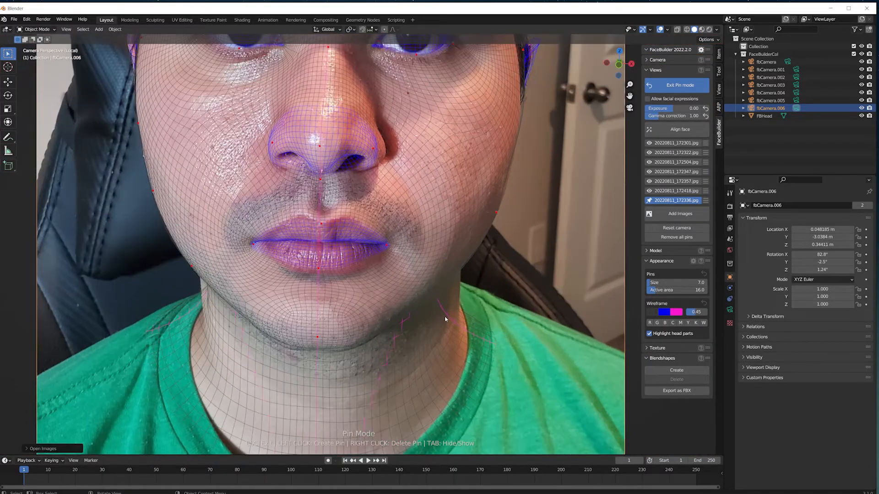
left_click_drag(447, 313, 467, 321)
left_click_drag(450, 284, 445, 278)
scroll(365, 257, "down", 6)
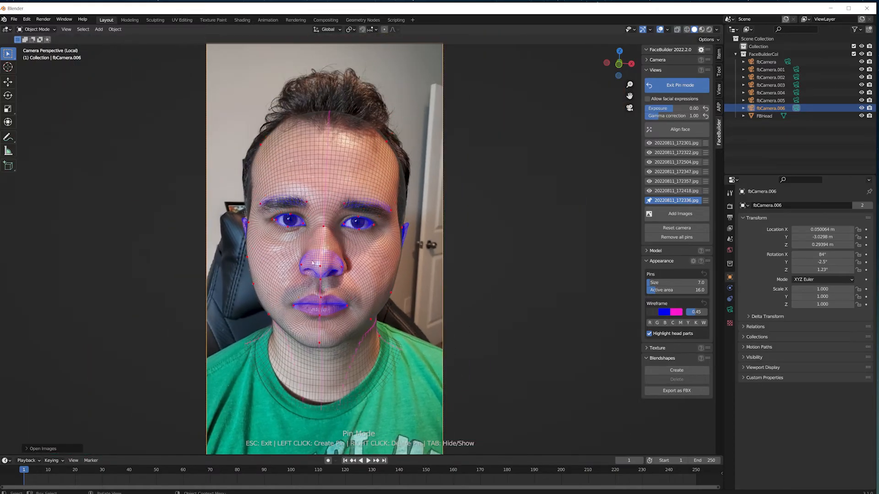
Pin the nostril wing on the subject's left side and widen it to match the nose outline in the photo.
scroll(306, 311, "up", 8)
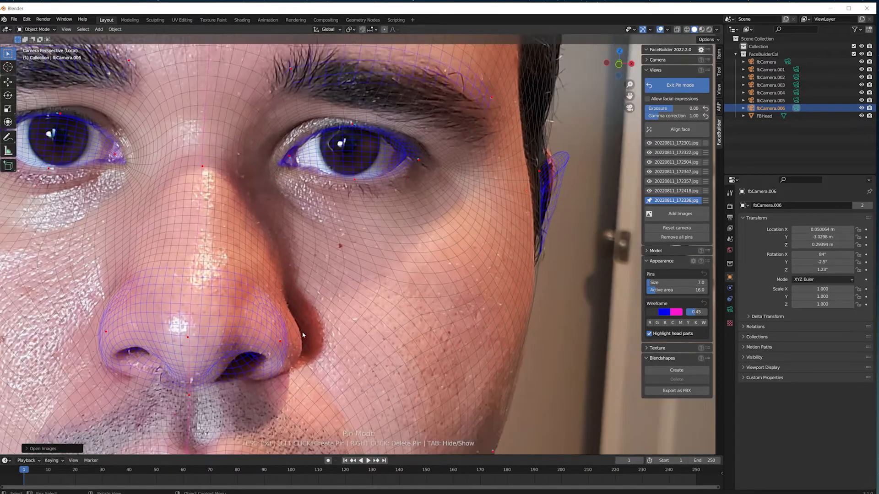
middle_click_drag(302, 335, 350, 292, "shift")
left_click(349, 294)
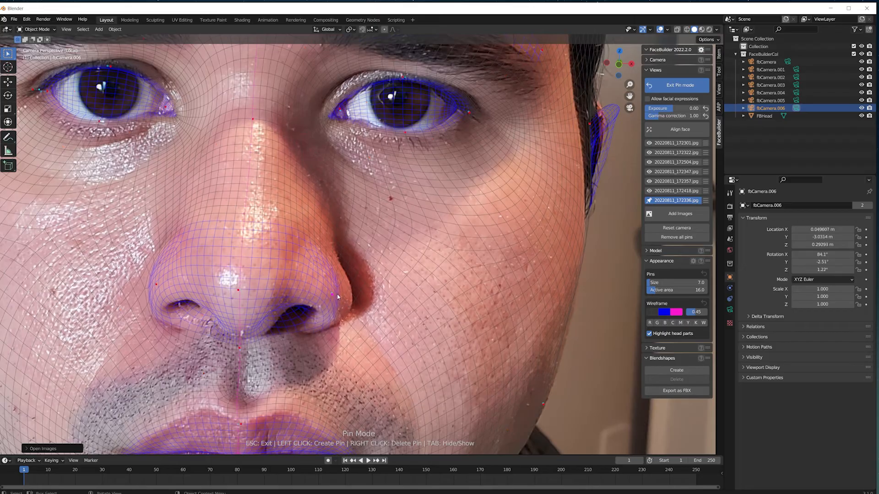
left_click_drag(348, 293, 348, 293)
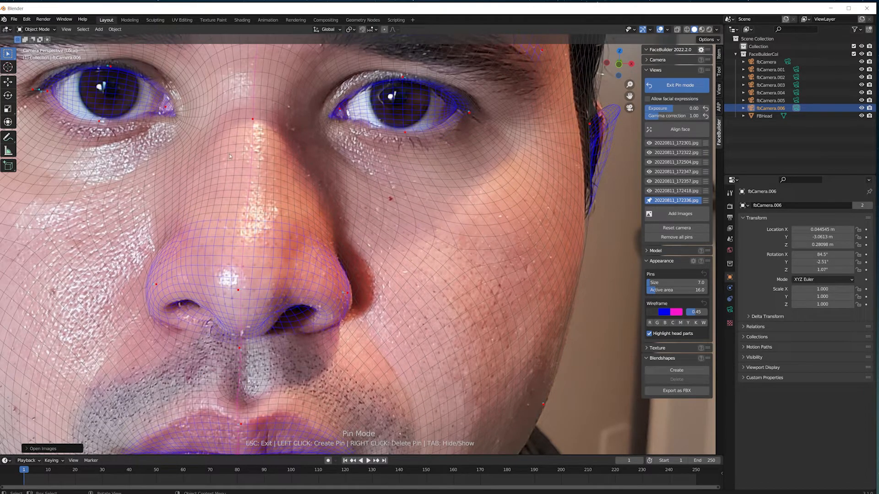
scroll(370, 251, "down", 8)
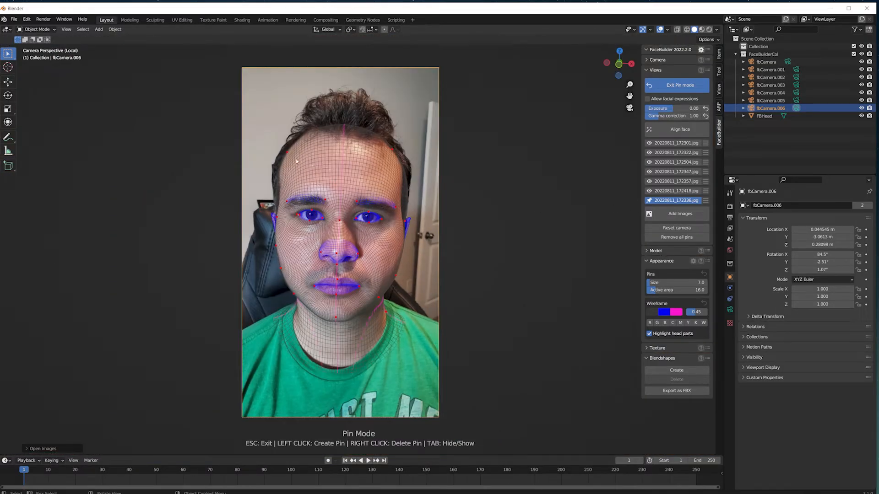
Open the tilted-down view 20220811_172418.jpg briefly and switch to the profile view 20220811_172357.jpg.
left_click(651, 192)
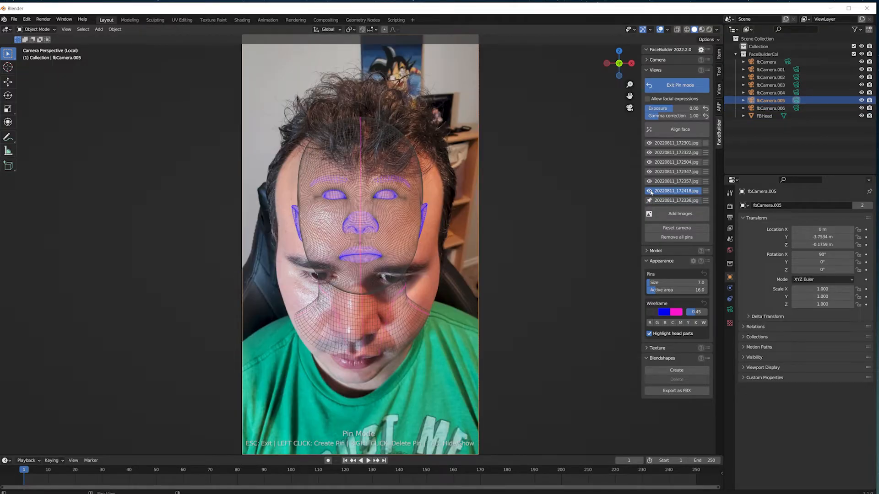
left_click(671, 183)
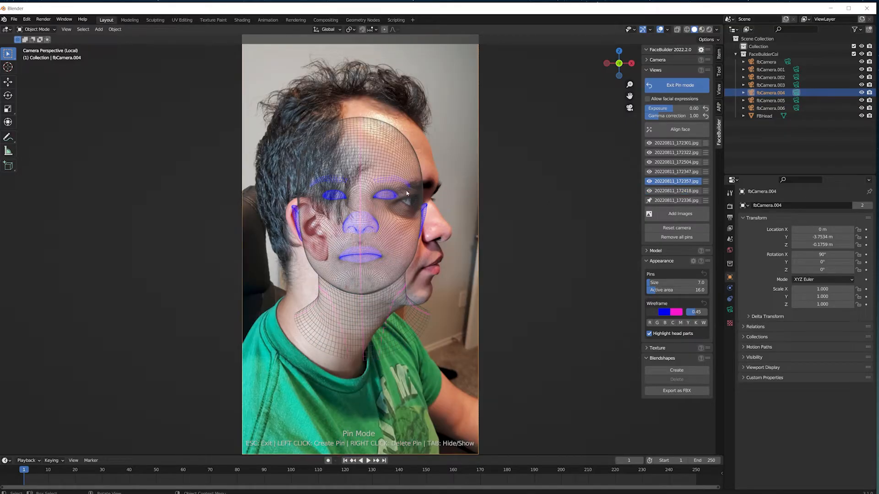
scroll(401, 182, "up", 3)
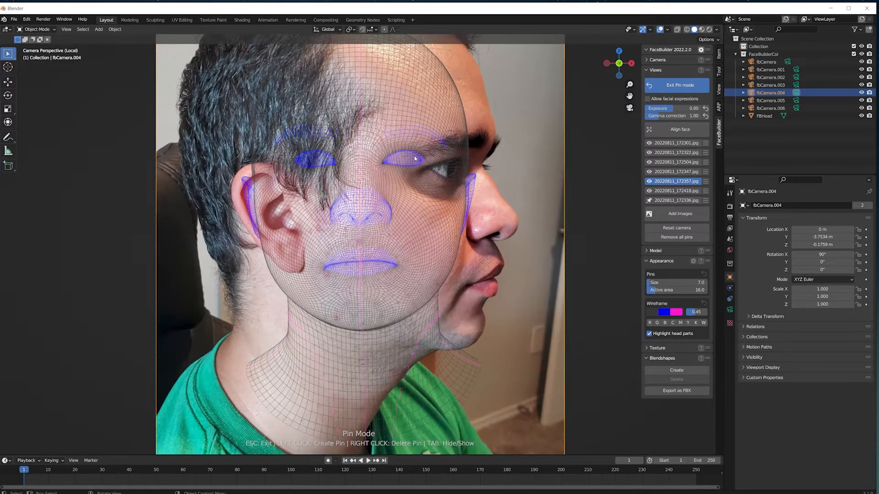
middle_click_drag(436, 203, 418, 244, "shift")
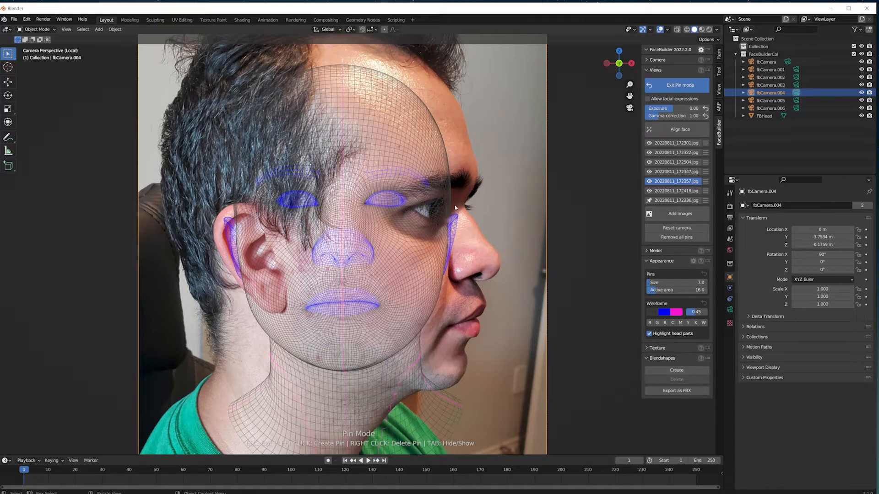
Auto-align the head mesh to the profile photo and pull the chin pin forward to the chin outline.
scroll(499, 229, "down", 1)
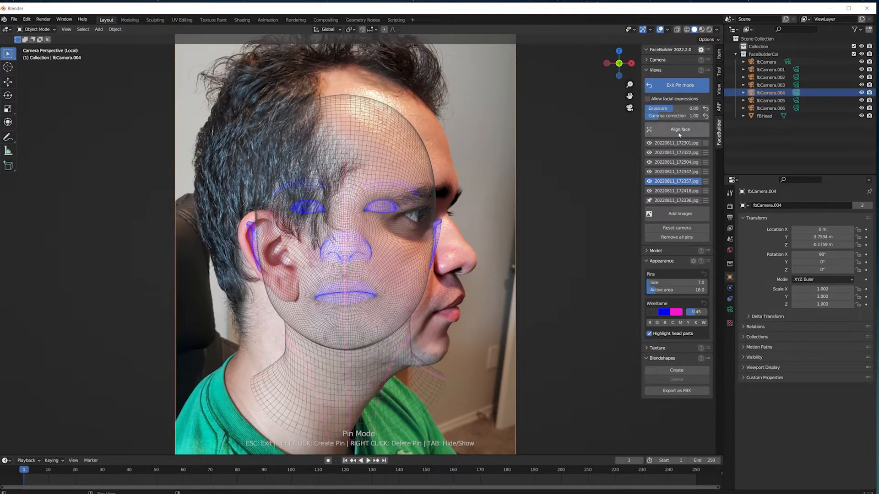
left_click(679, 131)
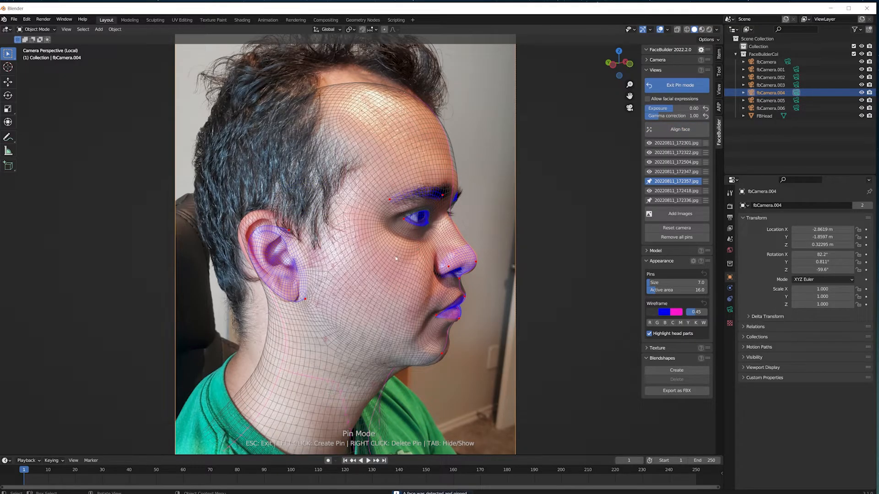
scroll(341, 209, "down", 3)
scroll(341, 208, "up", 6)
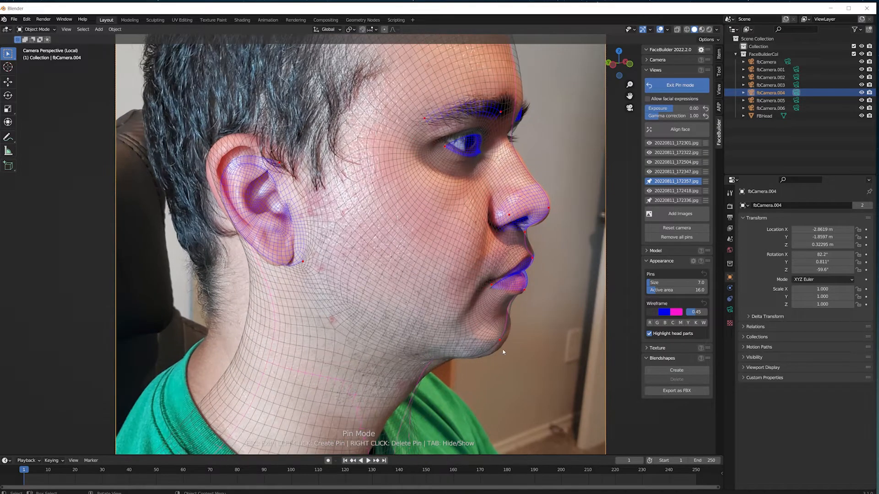
mouse_move(499, 340)
left_mouse_down()
mouse_move(506, 346)
mouse_move(503, 338)
left_mouse_up()
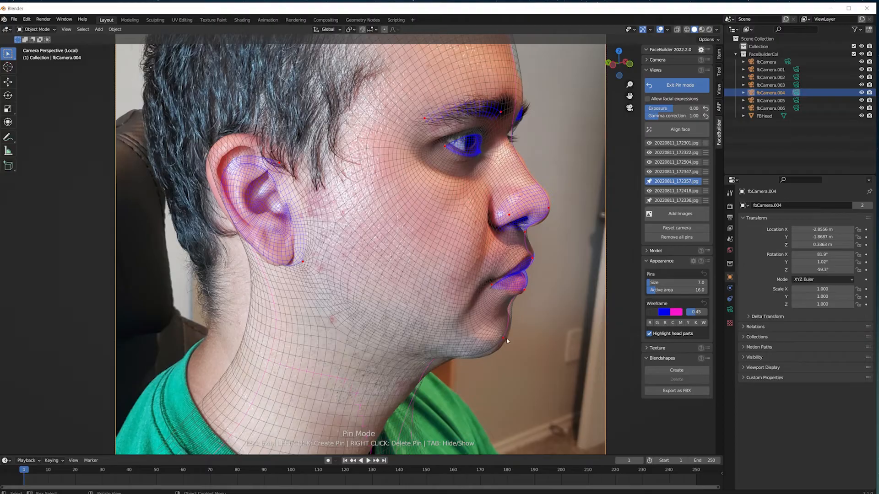
Fit the mesh lips to the profile photo by pinning the mouth corner and adjusting the upper and lower lip outlines.
scroll(506, 340, "up", 8)
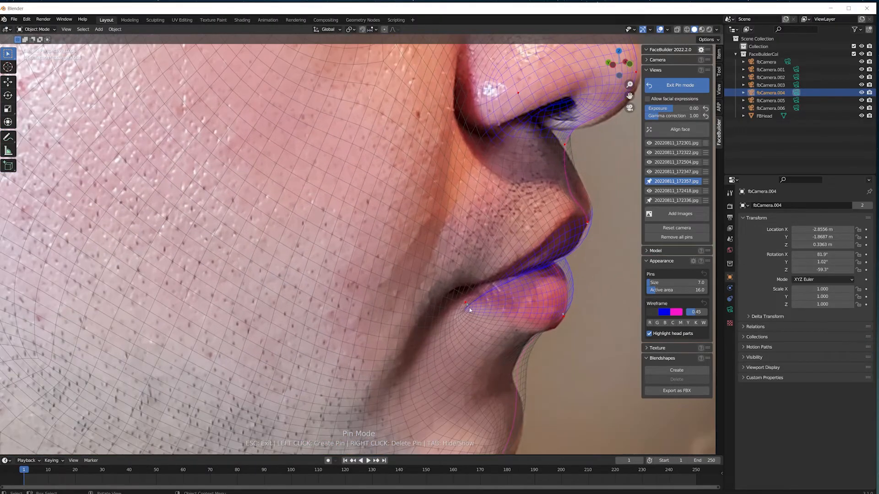
left_click_drag(469, 309, 450, 284)
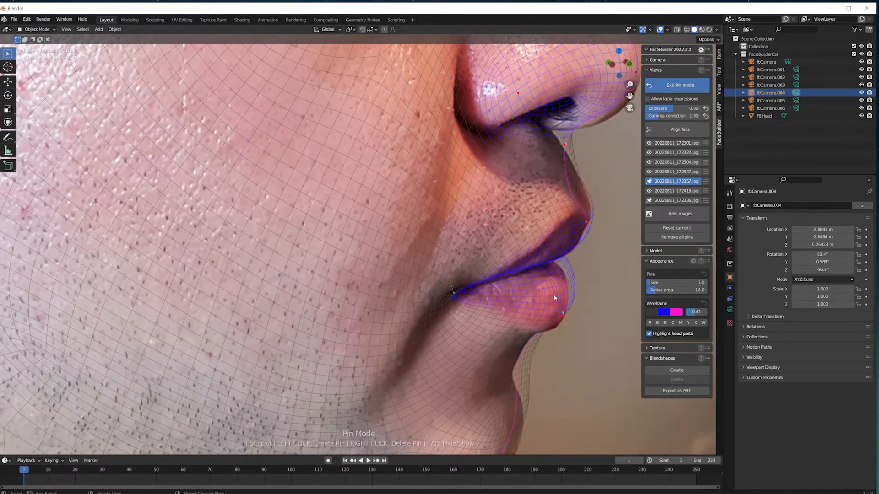
left_click_drag(571, 274, 561, 281)
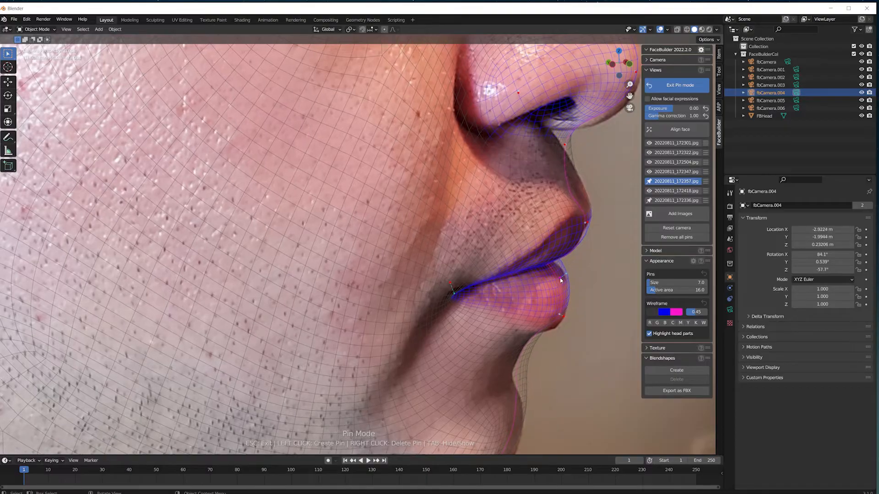
left_click_drag(564, 319, 565, 334)
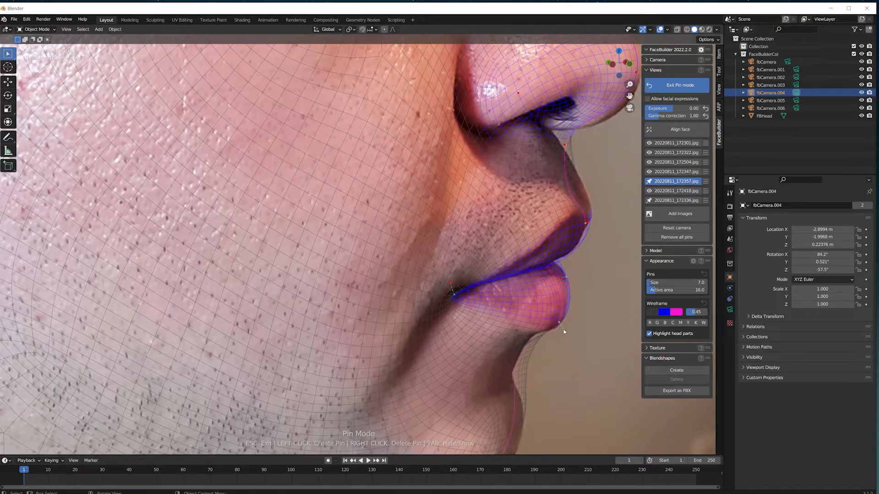
middle_click_drag(581, 245, 554, 271, "shift")
left_click_drag(563, 252, 558, 249)
Adjust the pin where the nose meets the upper lip and pin the underside of the nose tip to its outline.
scroll(531, 185, "down", 5)
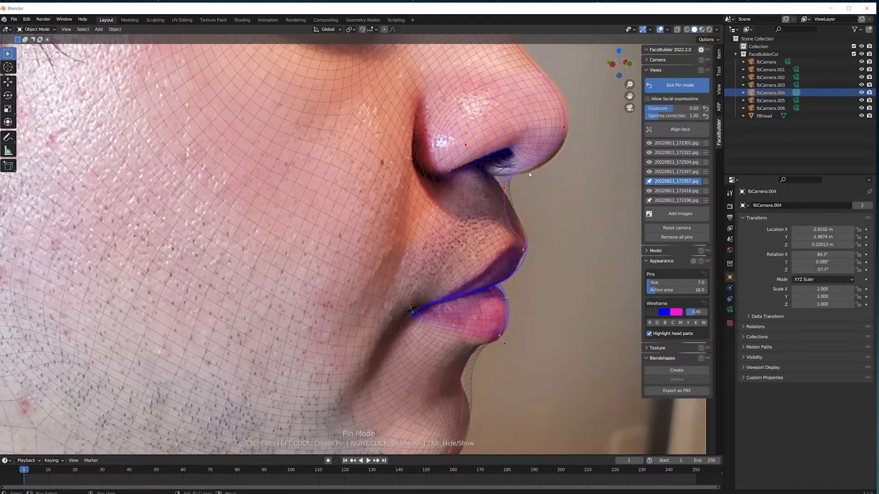
scroll(556, 205, "up", 7)
left_click_drag(553, 199, 549, 195)
middle_click_drag(600, 159, 520, 203, "shift")
left_click_drag(524, 200, 536, 210)
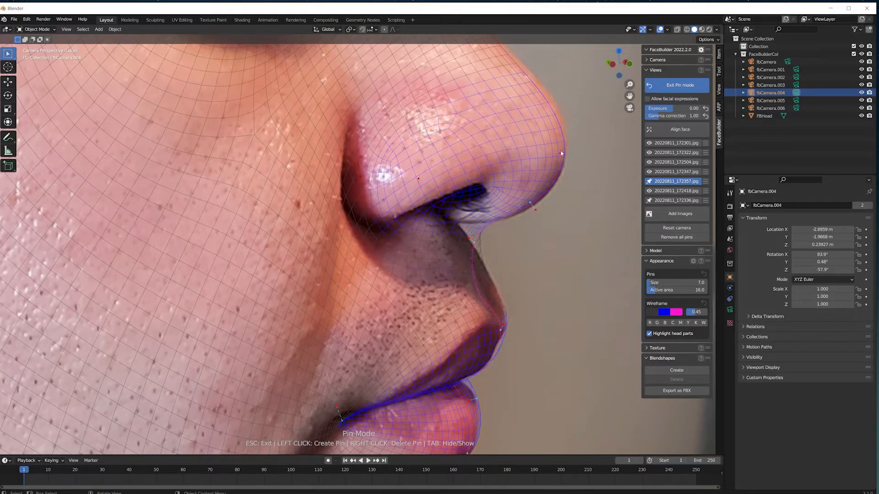
Fit the mesh's nose bridge to the profile outline with two pins along the bridge and one at the nose root.
scroll(428, 157, "down", 3)
middle_click_drag(428, 157, 413, 328, "shift")
scroll(430, 212, "up", 3)
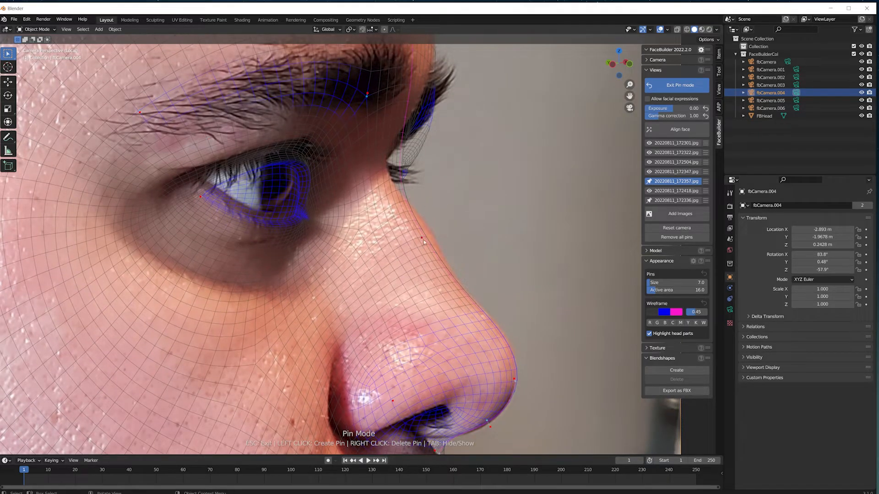
left_click_drag(421, 239, 429, 233)
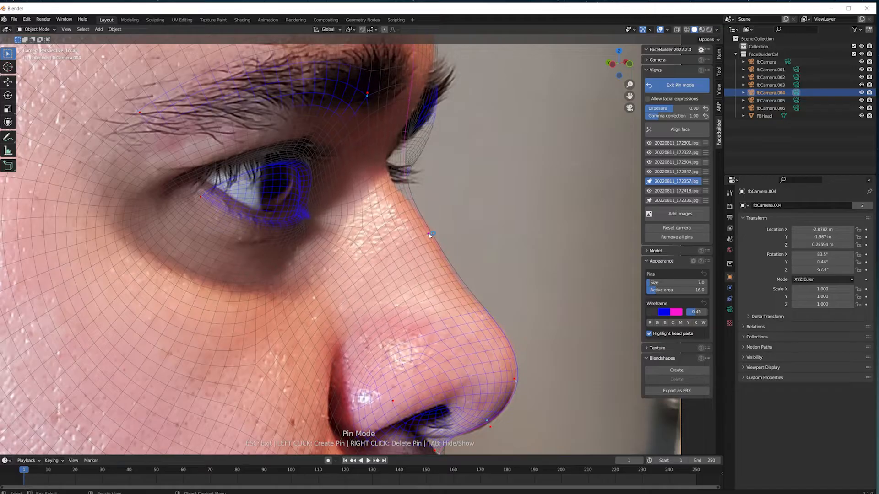
left_click(456, 277)
left_click_drag(454, 278, 449, 280)
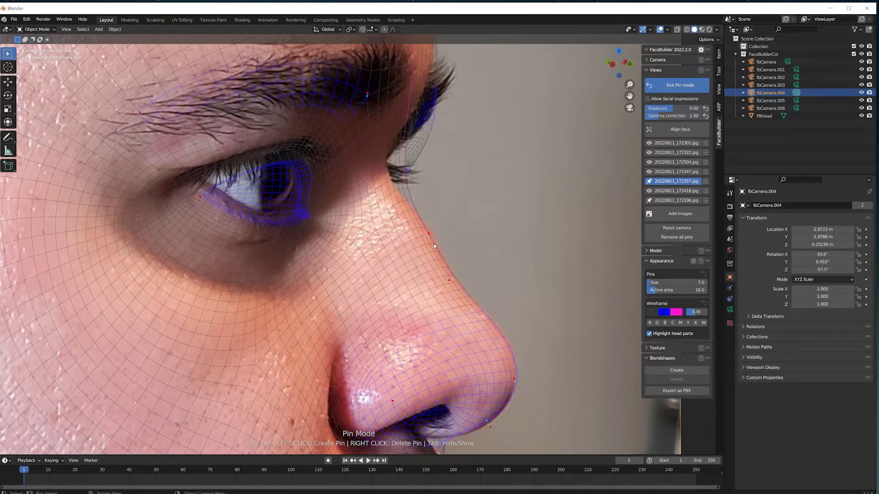
left_click_drag(428, 234, 430, 231)
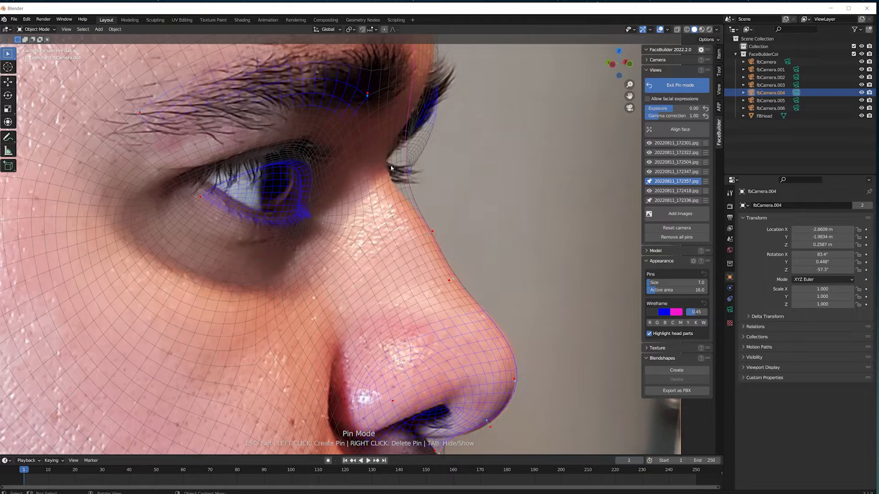
left_click_drag(407, 170, 384, 169)
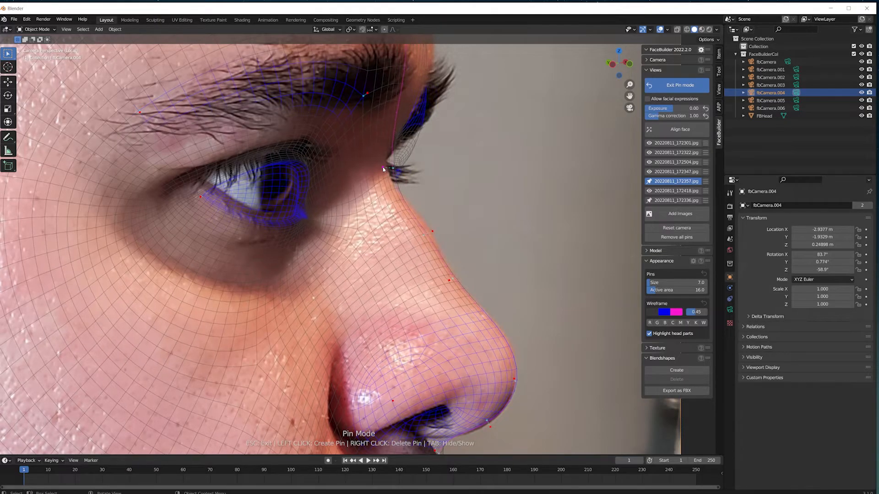
left_click_drag(432, 234, 440, 229)
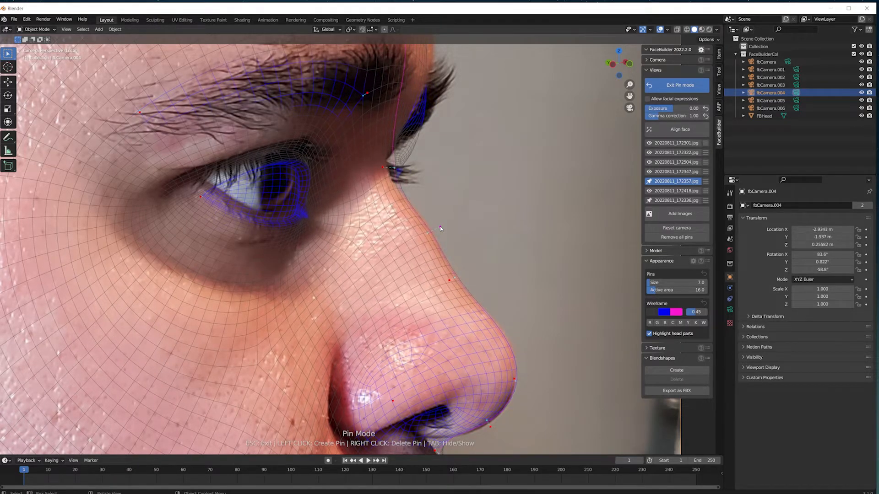
Pin the brow ridge to the forehead outline and pull in the mesh at the far eyebrow, just above the nose root.
scroll(408, 213, "down", 2)
middle_click_drag(408, 214, 404, 263, "shift")
scroll(405, 152, "up", 2)
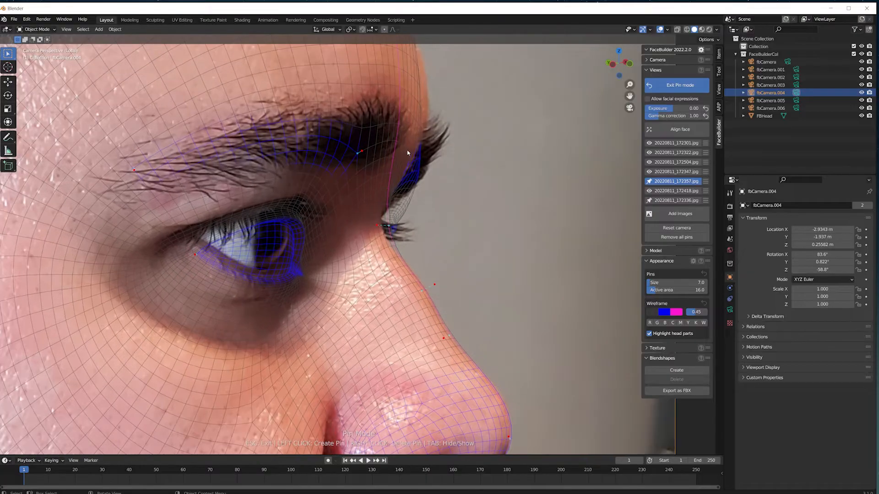
middle_click_drag(417, 145, 412, 189, "shift")
left_click_drag(417, 176, 423, 164)
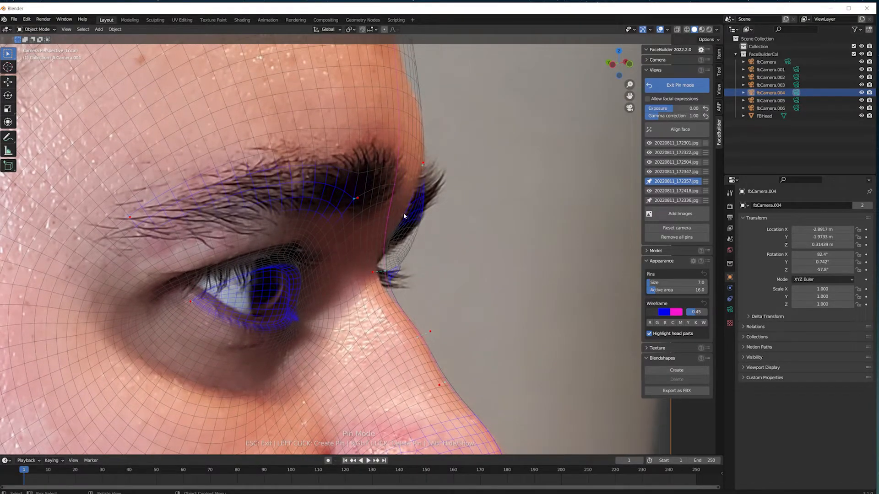
left_click_drag(412, 240, 398, 233)
Move the pin at the outer corner of the eye up and outward to fit the mesh eye to the photo.
scroll(325, 237, "down", 2)
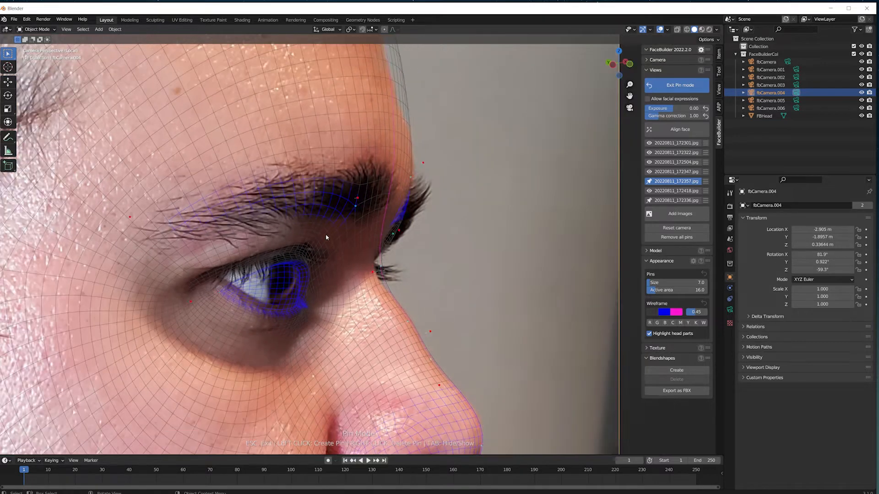
scroll(326, 238, "up", 3)
middle_click_drag(238, 316, 287, 274, "shift")
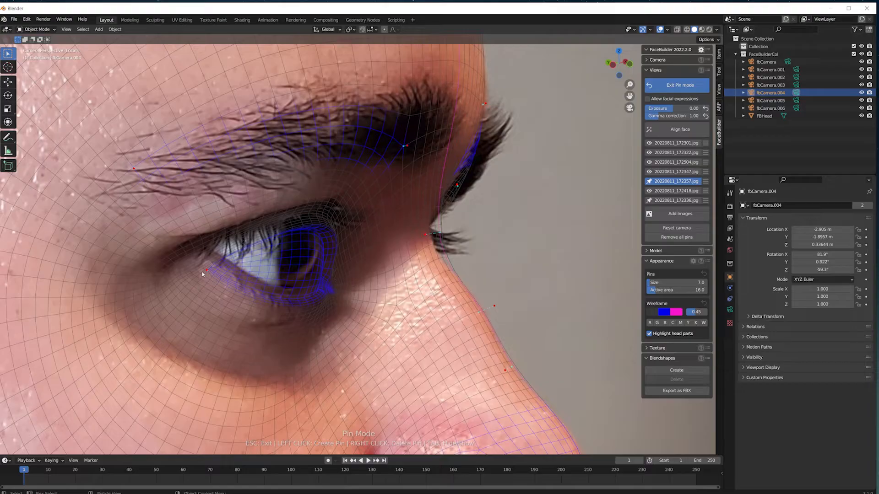
left_click_drag(206, 271, 192, 211)
Pin the front of the forehead and the top of the hairline to match the mesh to the profile outline.
scroll(189, 216, "down", 6)
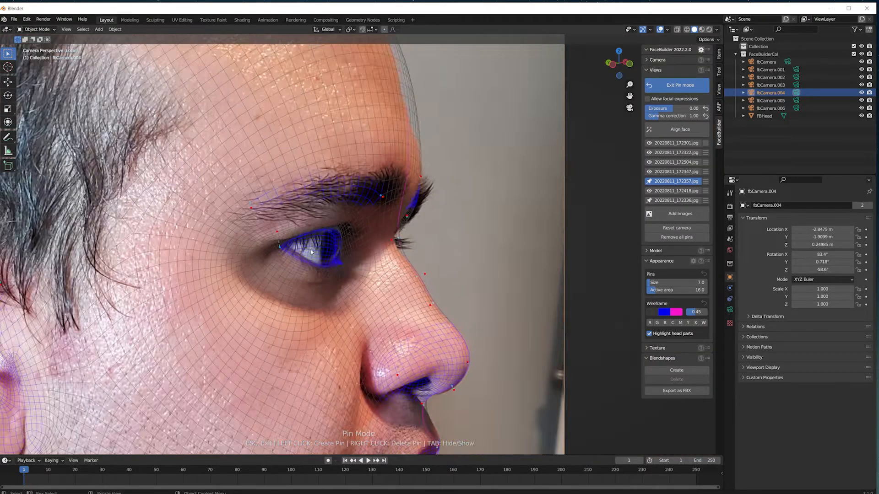
scroll(350, 251, "up", 4)
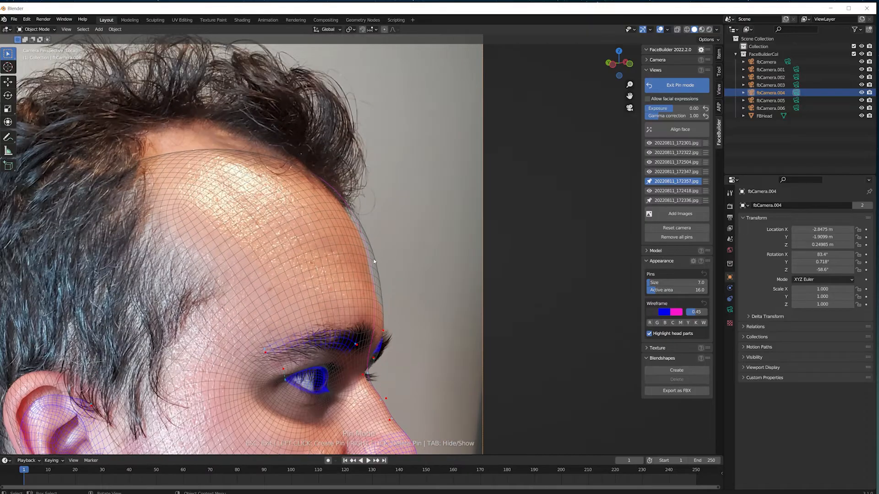
left_click_drag(373, 253, 365, 248)
scroll(363, 247, "down", 4)
scroll(267, 208, "up", 4)
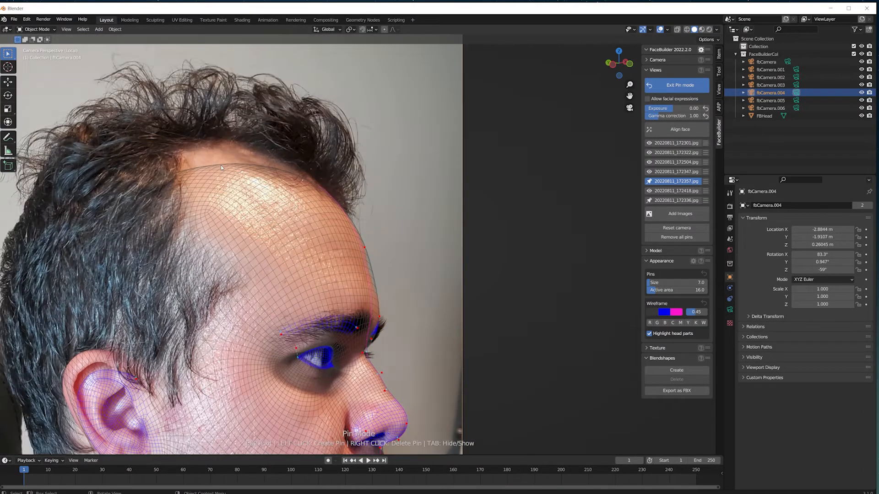
scroll(219, 166, "down", 1)
scroll(214, 163, "down", 4)
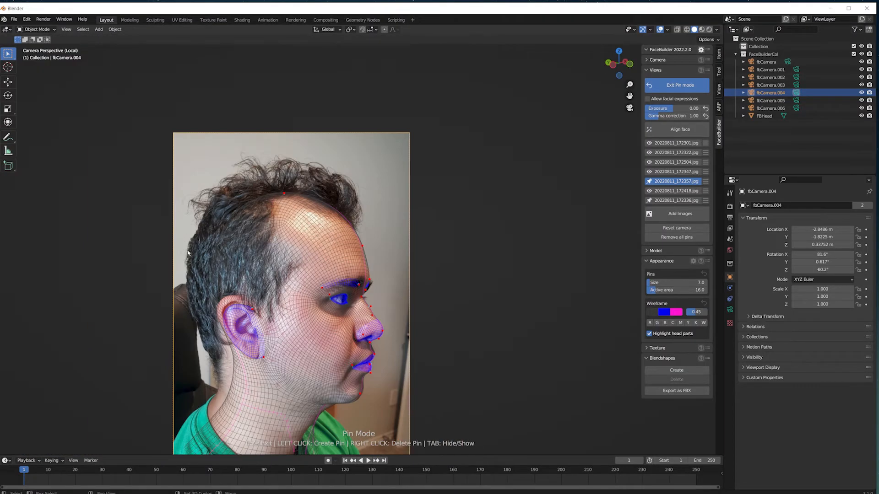
Pin the back of the neck at its outline and pull the throat below the jaw to match the photo.
scroll(300, 244, "up", 3)
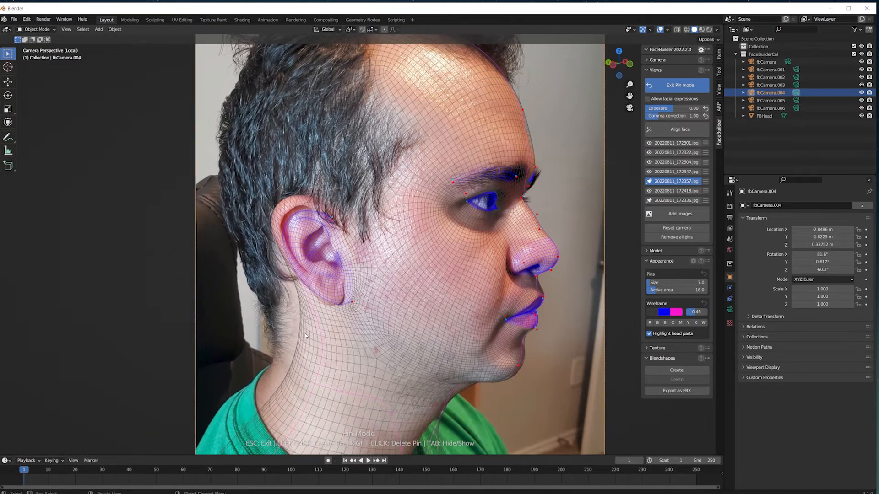
left_click_drag(301, 335, 278, 337)
middle_click_drag(333, 334, 327, 234, "shift")
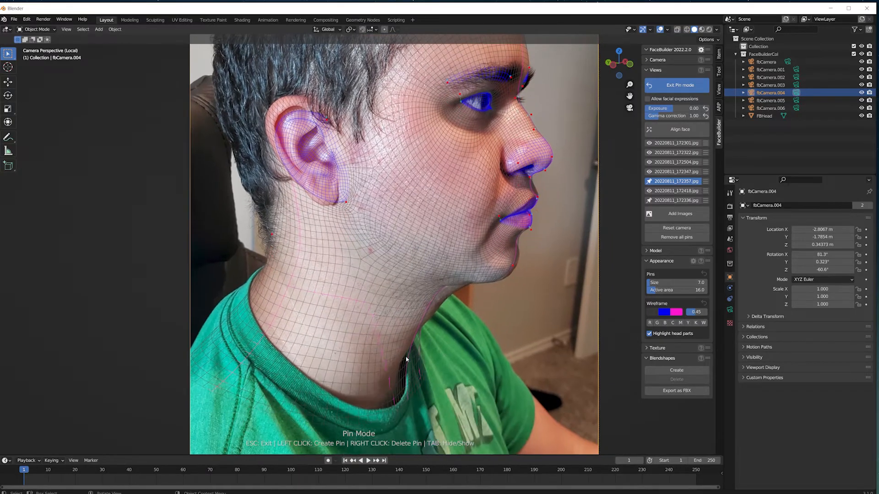
left_click_drag(427, 316, 435, 312)
Refine the chin pin and pull the mesh inward to the hollow between the lower lip and chin.
left_click_drag(512, 268, 517, 267)
scroll(549, 239, "up", 5)
middle_click_drag(571, 250, 317, 246, "shift")
scroll(465, 242, "up", 3)
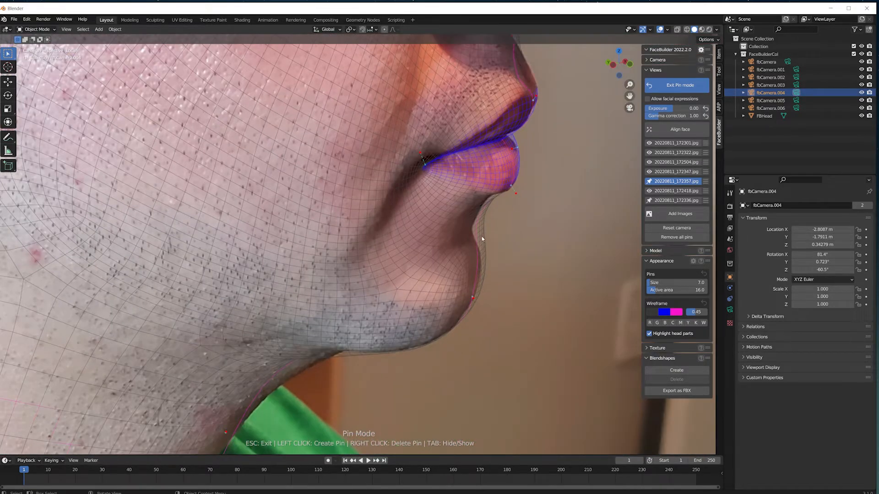
left_click_drag(481, 237, 474, 236)
left_click_drag(474, 297, 479, 292)
Stretch the top of the ear to its outline in the photo and pin the side of the skull behind it.
scroll(430, 298, "down", 6)
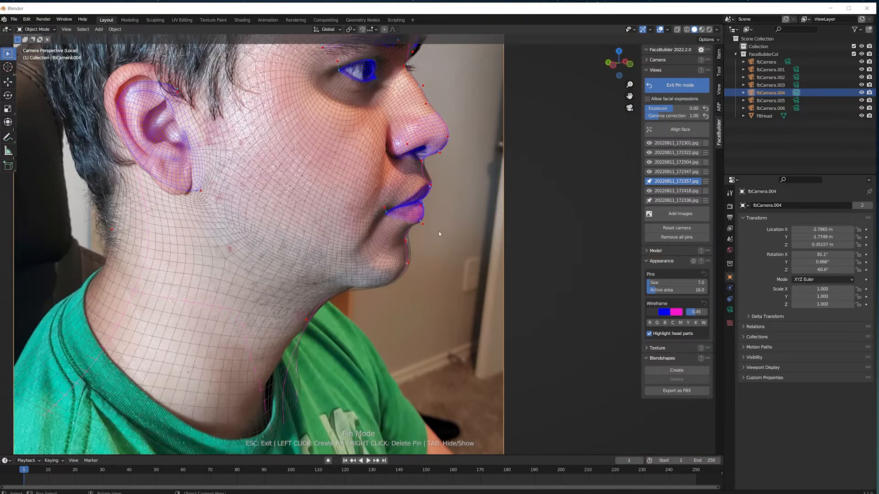
middle_click_drag(438, 233, 481, 376, "shift")
scroll(480, 376, "up", 1)
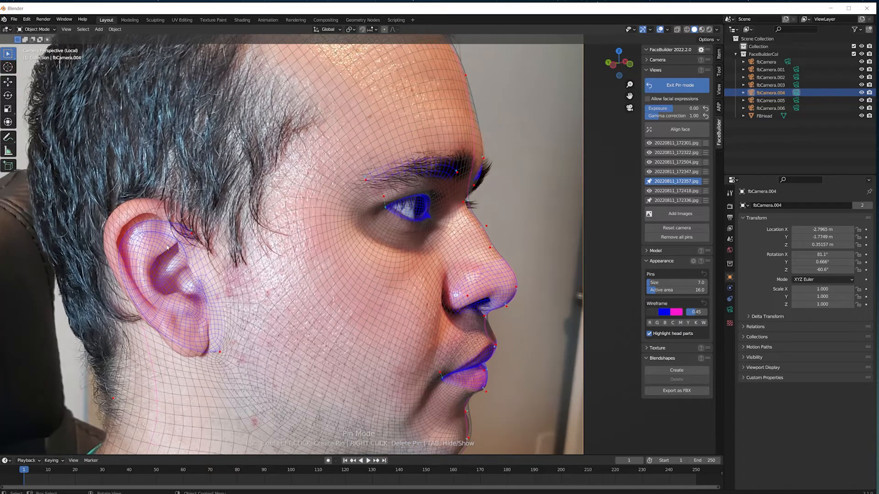
left_click_drag(133, 234, 114, 205)
scroll(135, 260, "down", 4)
scroll(289, 191, "up", 3)
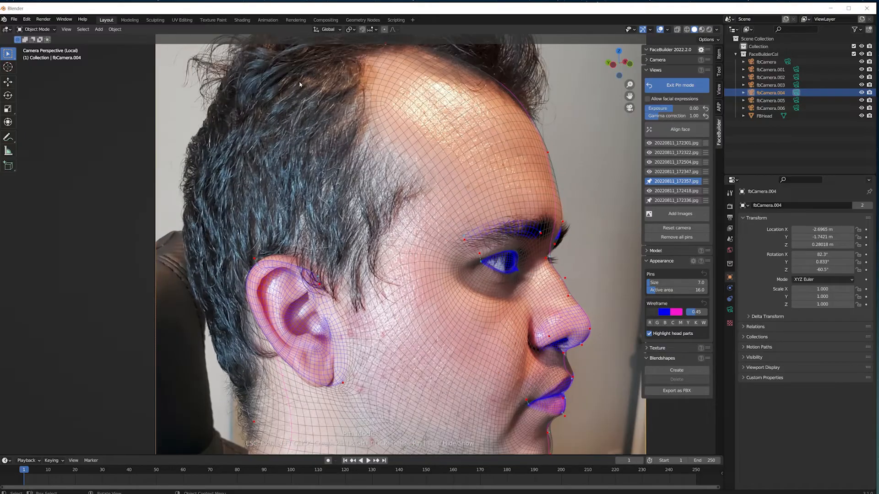
left_click_drag(257, 186, 234, 213)
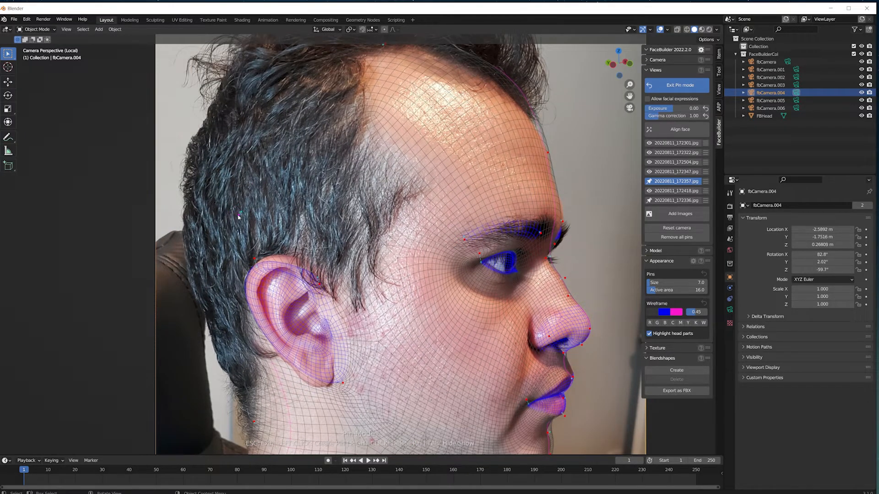
Adjust the mesh outline at the upper forehead near the hairline and at the front of the lower neck.
scroll(288, 206, "down", 4)
left_click_drag(416, 137, 411, 141)
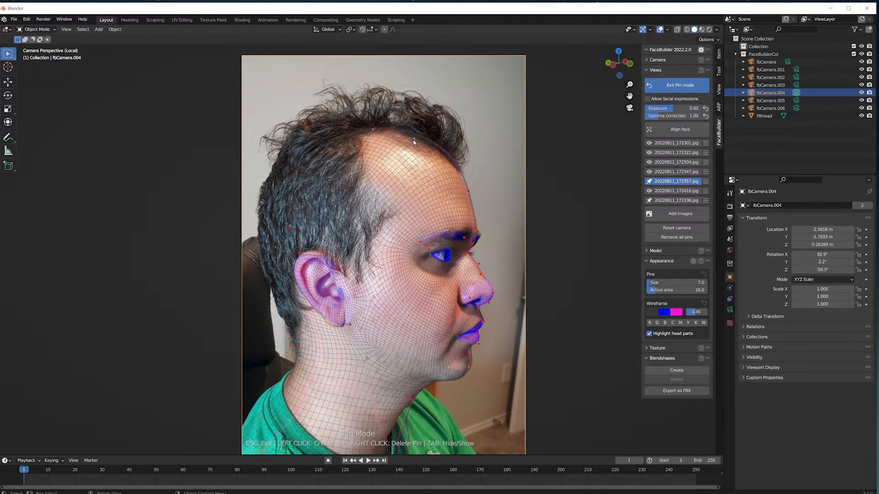
scroll(402, 190, "down", 1)
middle_click_drag(399, 396, 381, 334, "shift")
left_click_drag(379, 337, 374, 338)
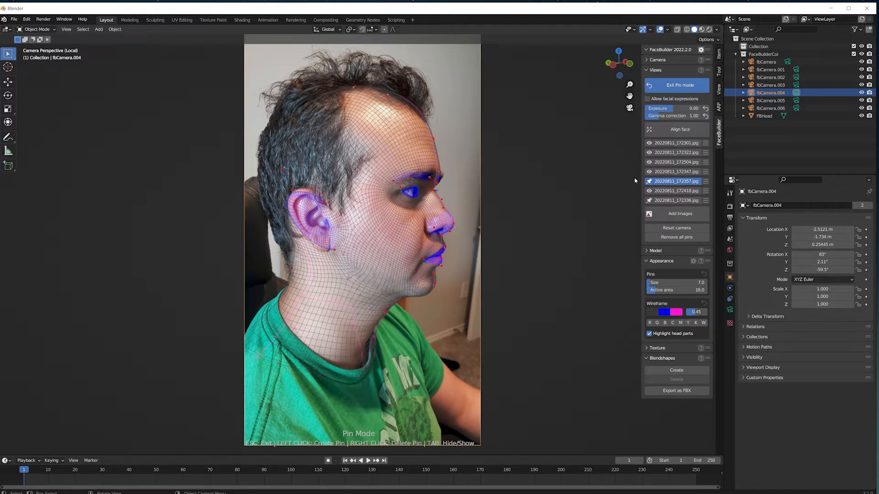
Switch to the three-quarter view 20220811_172347.jpg and auto-align the head mesh to the face.
left_click(650, 174)
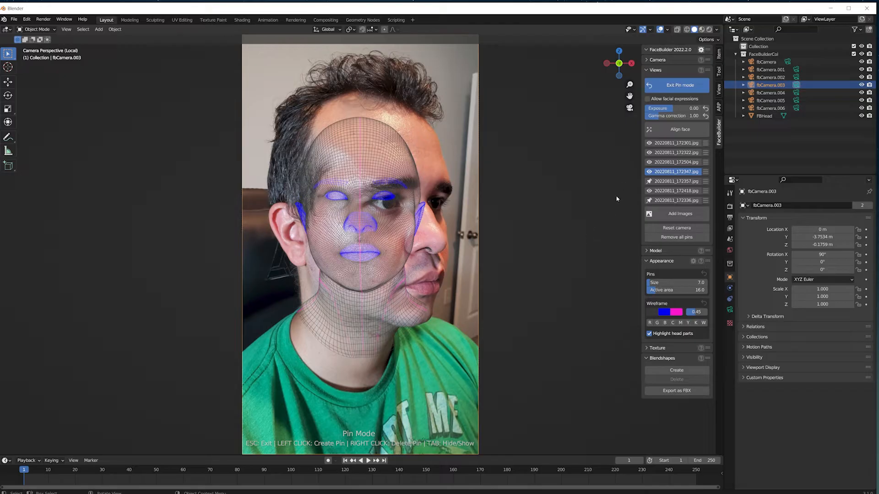
left_click(680, 129)
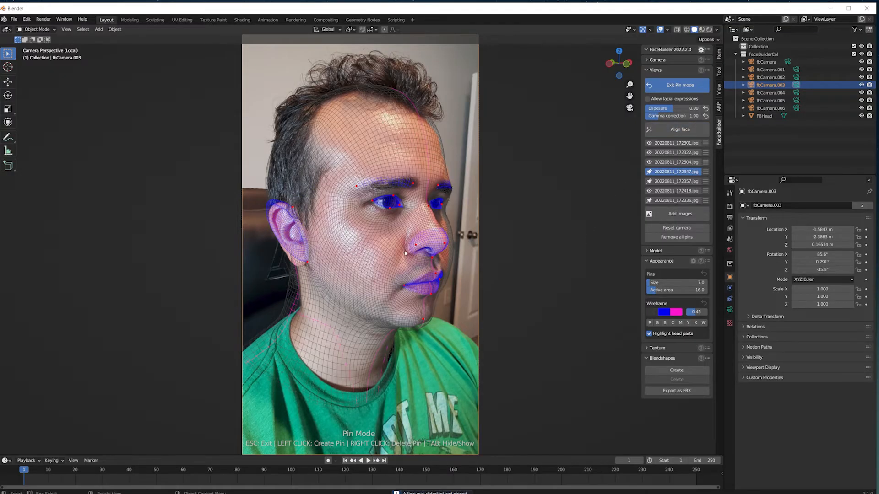
Pull the outer edge of the ear onto its outline in the photo and move the back-of-neck outline inward.
scroll(366, 265, "up", 2)
scroll(354, 276, "up", 3)
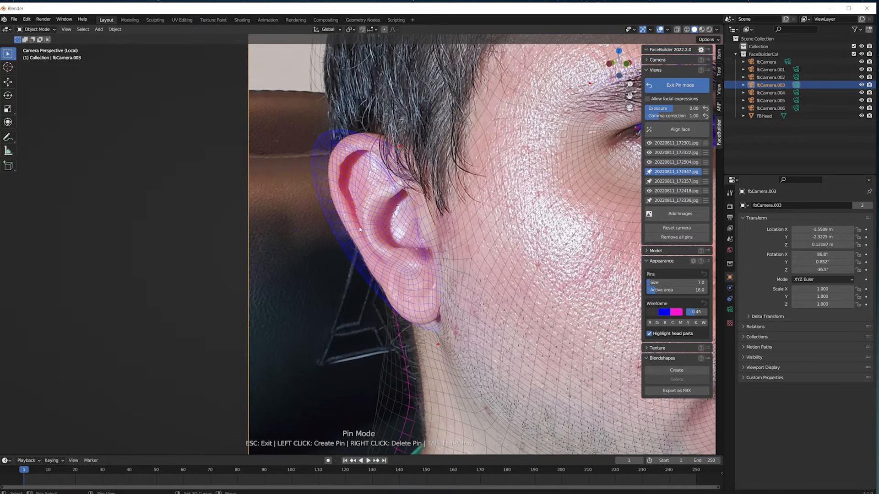
scroll(346, 188, "up", 1)
left_click_drag(345, 187, 363, 192)
scroll(359, 197, "down", 3)
scroll(346, 283, "up", 1)
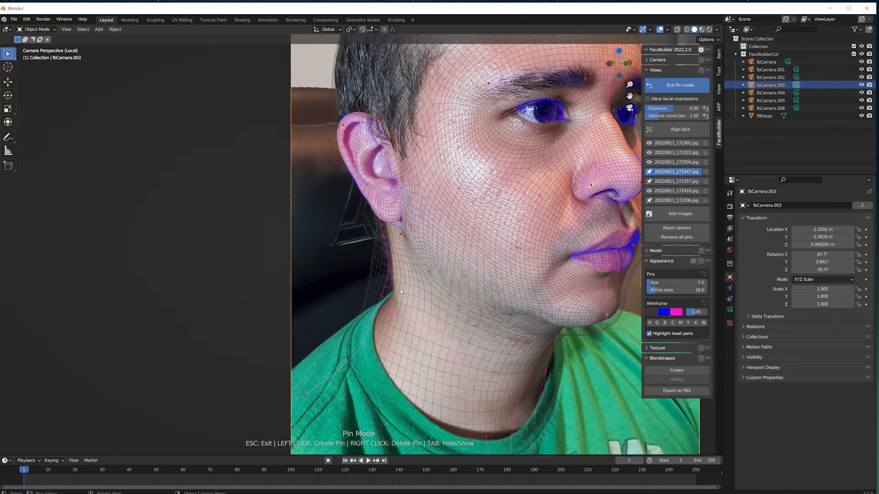
left_click_drag(372, 273, 391, 275)
Raise the chin outline to the jaw in the photo and adjust the near corner of the mouth.
middle_click_drag(594, 348, 505, 301, "shift")
scroll(516, 278, "up", 3)
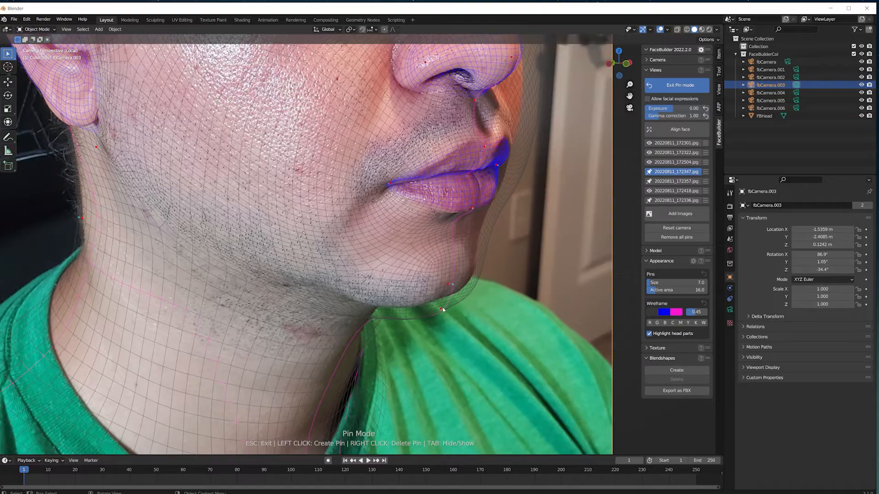
left_click_drag(448, 283, 440, 265)
scroll(441, 265, "down", 3)
middle_click_drag(461, 241, 396, 271, "shift")
scroll(403, 247, "up", 4)
middle_click_drag(430, 201, 400, 296, "shift")
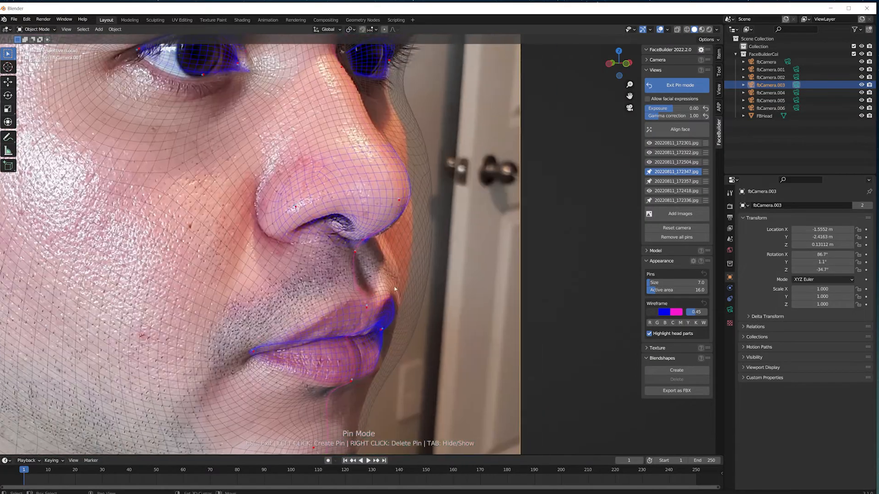
scroll(400, 295, "down", 3)
scroll(199, 373, "up", 3)
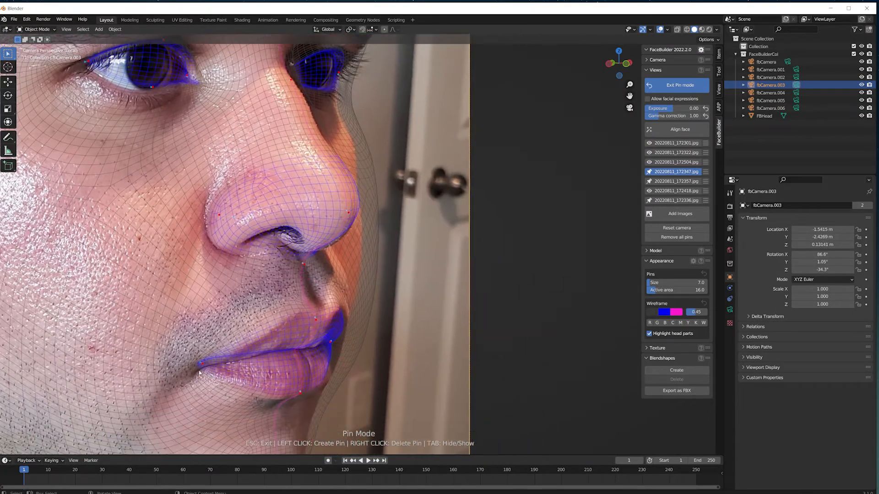
left_click_drag(200, 366, 198, 387)
Pull the far side of the mesh inward to the face contour beside the nose, mouth and chin.
middle_click_drag(381, 267, 374, 321, "shift")
left_click_drag(363, 213, 342, 209)
mouse_move(355, 381)
left_mouse_down()
mouse_move(334, 367)
mouse_move(342, 370)
left_mouse_up()
scroll(341, 373, "down", 2)
middle_click_drag(331, 389, 352, 311, "shift")
left_click_drag(340, 366, 334, 359)
Refine the far cheek outline between the nose and the far eye with small pin moves.
middle_click_drag(372, 195, 367, 337, "shift")
scroll(368, 336, "up", 2)
left_click(380, 334)
left_click_drag(379, 333, 374, 333)
left_click_drag(355, 230, 349, 230)
middle_click_drag(349, 200, 394, 268, "shift")
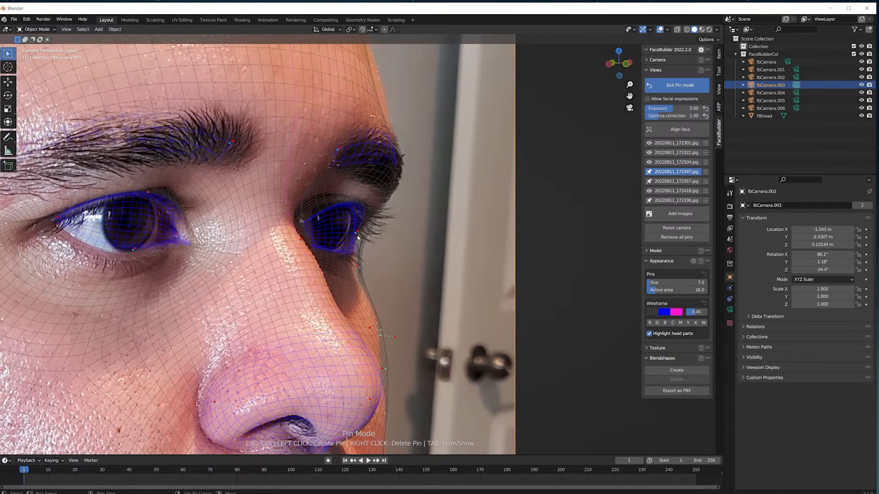
Fit the near eye by pinning its outer corner and lower eyelid to the photo.
middle_click_drag(196, 294, 205, 308, "shift")
left_click_drag(102, 263, 93, 274)
left_click_drag(179, 296, 173, 302)
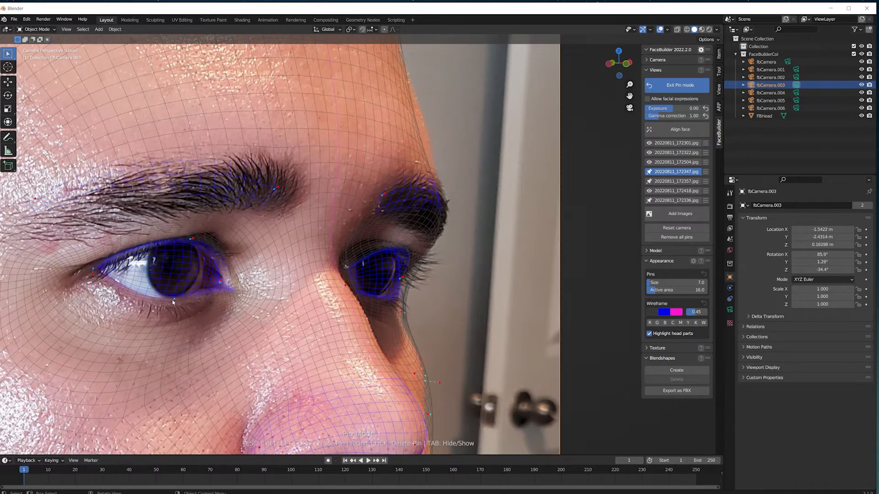
scroll(173, 302, "down", 3)
scroll(329, 264, "down", 3)
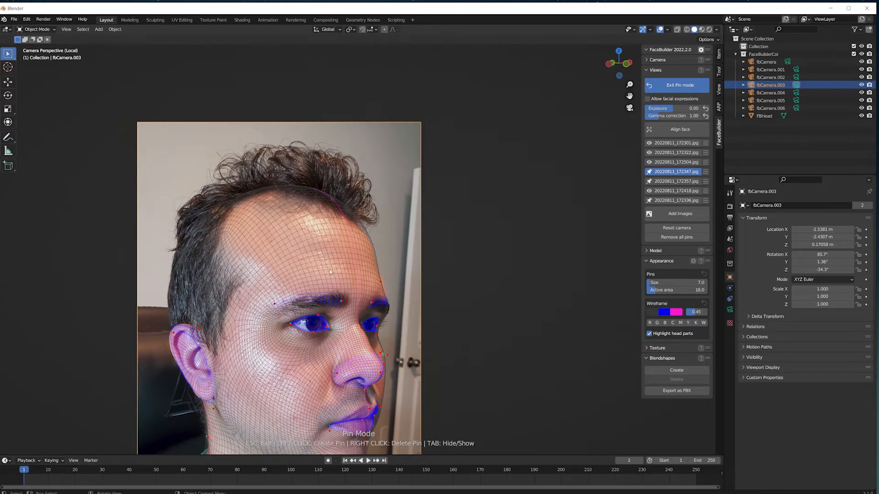
scroll(329, 261, "up", 4)
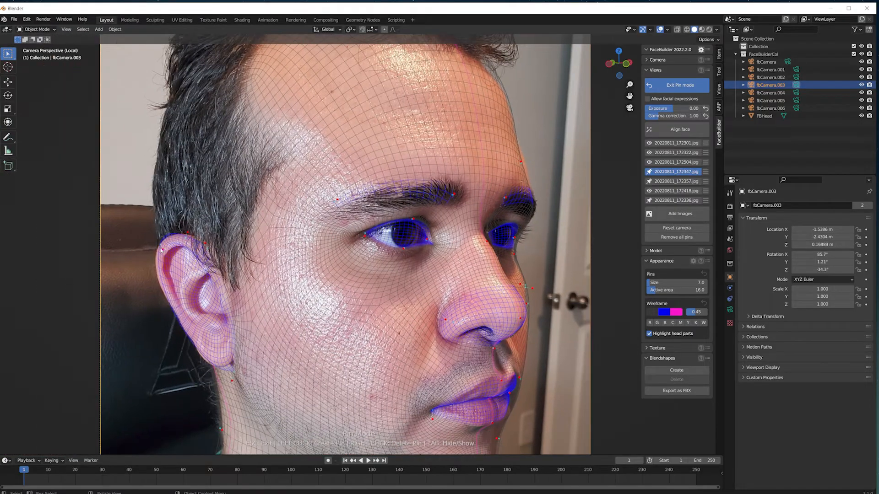
scroll(346, 247, "down", 5)
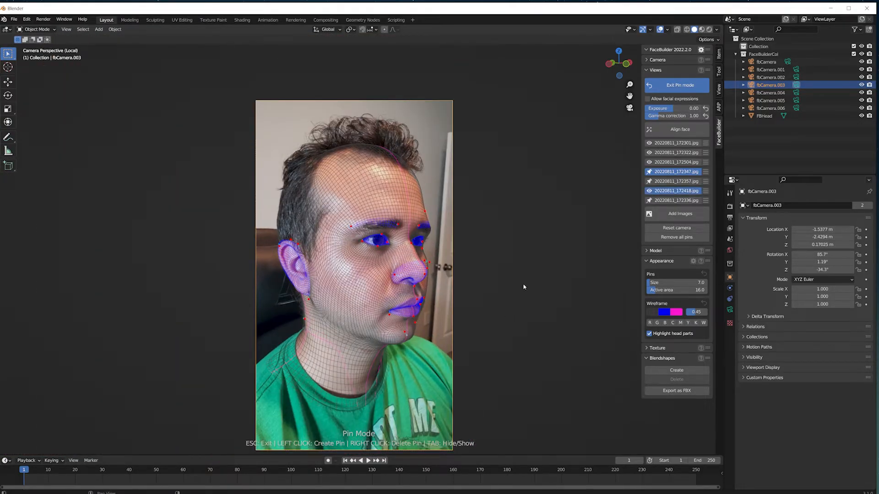
Switch to the downward-looking view 20220811_172418.jpg and auto-align the head mesh to the face.
left_click(676, 191)
left_click(679, 129)
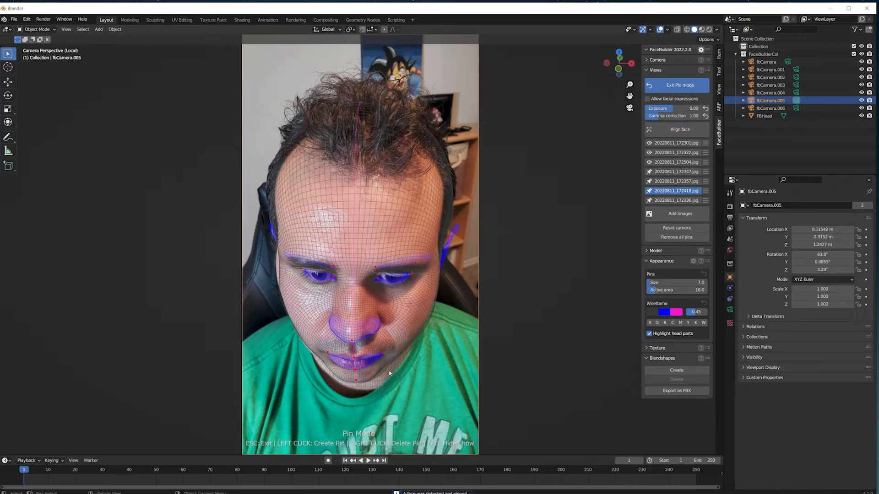
scroll(275, 293, "up", 4)
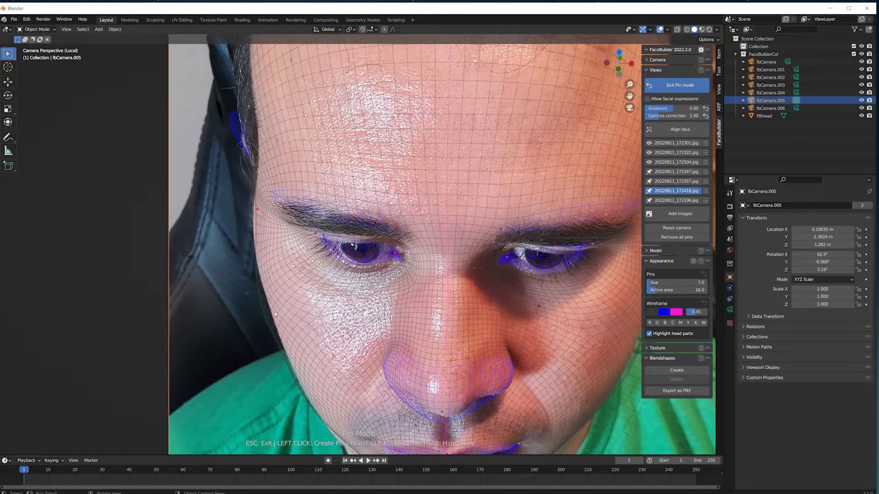
Pin the jawline on both sides and the chin to the face contour of the downward-looking photo.
scroll(276, 314, "down", 3)
scroll(313, 320, "up", 5)
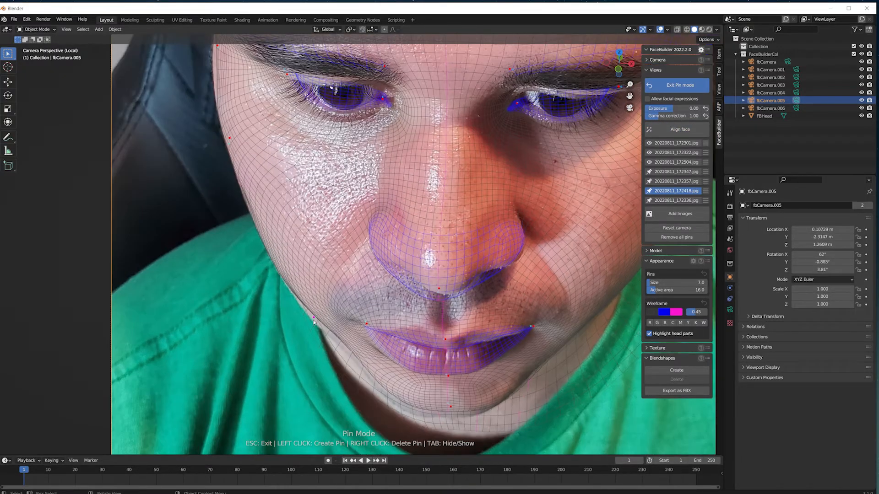
left_click_drag(313, 320, 312, 326)
middle_click_drag(312, 327, 207, 280, "shift")
left_click_drag(345, 360, 345, 368)
middle_click_drag(443, 297, 415, 308, "shift")
left_click_drag(396, 335, 393, 338)
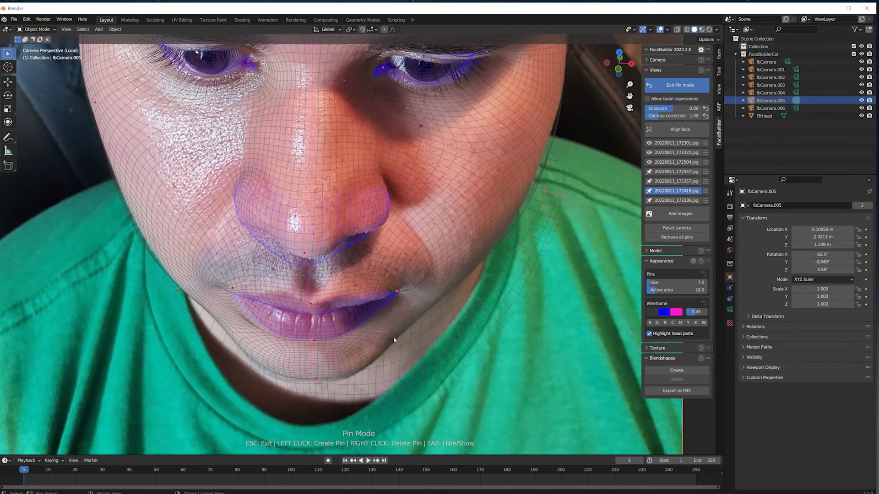
middle_click_drag(522, 194, 436, 269, "shift")
left_click_drag(455, 238, 452, 237)
Fit both eyes to the photo by moving their outer corners and the inner corner beside the shaded brow.
middle_click_drag(478, 151, 474, 211, "shift")
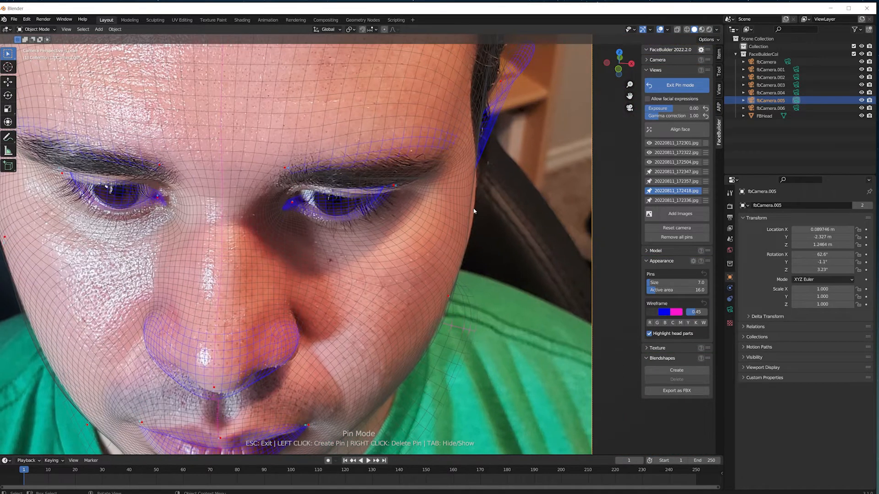
left_click_drag(394, 185, 405, 200)
left_click_drag(292, 202, 292, 189)
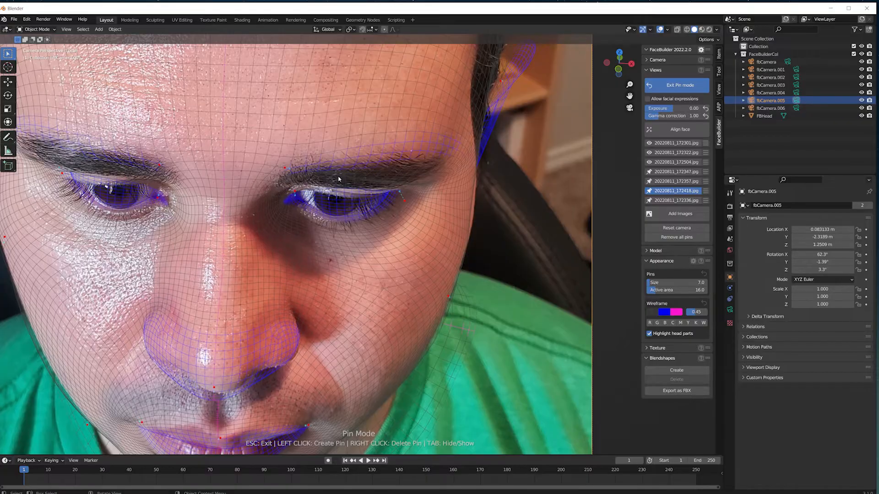
middle_click_drag(155, 198, 299, 214, "shift")
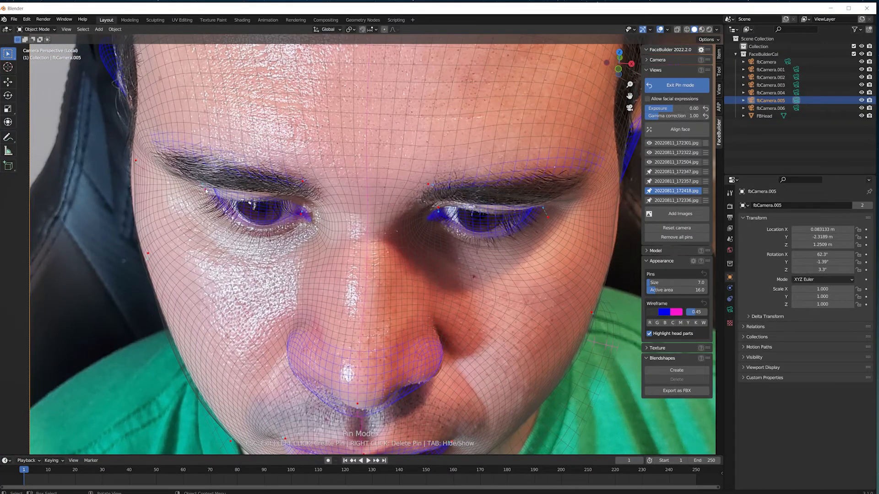
left_click_drag(205, 189, 202, 211)
Move the temple and upper cheek outline on the shaded side outward to the edge of the face.
scroll(293, 213, "down", 7)
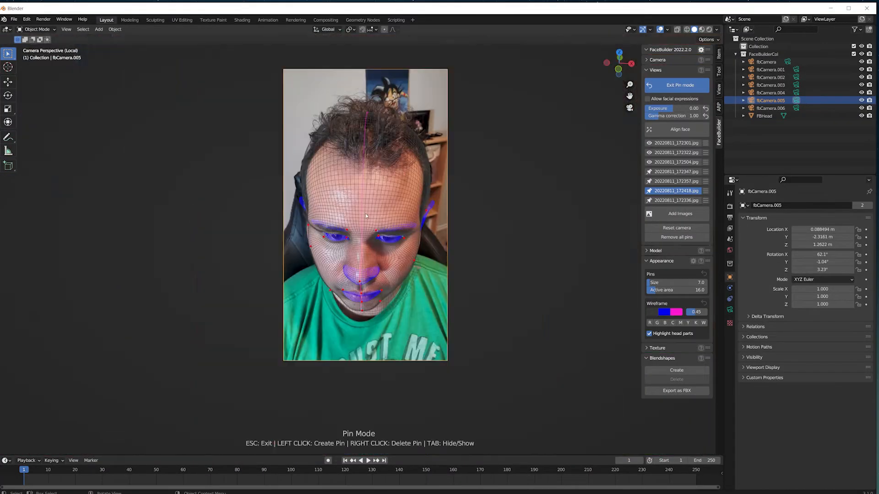
scroll(366, 214, "up", 3)
left_click_drag(492, 178, 496, 177)
left_click_drag(484, 227, 488, 228)
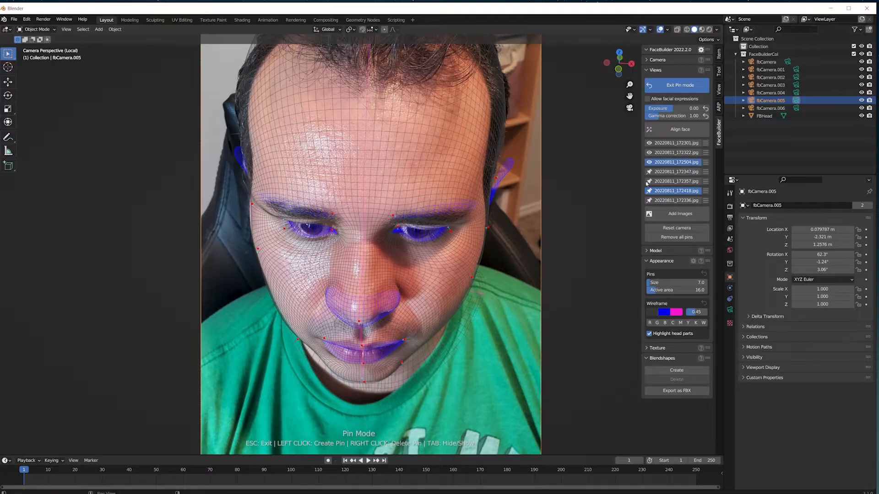
Switch to the upward-looking view 20220811_172504.jpg and auto-align the head mesh to the face.
left_click(676, 162)
left_click(679, 129)
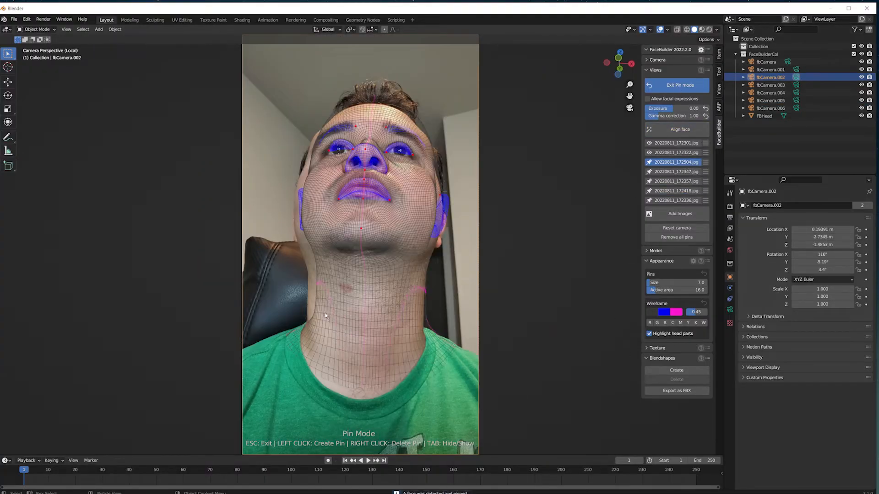
scroll(385, 312, "up", 3)
Pin the ear and jaw edge on the chair side, and fit both sides of the neck to the photo.
left_click_drag(252, 239, 228, 250)
left_click_drag(266, 323, 263, 324)
left_click_drag(241, 272, 243, 268)
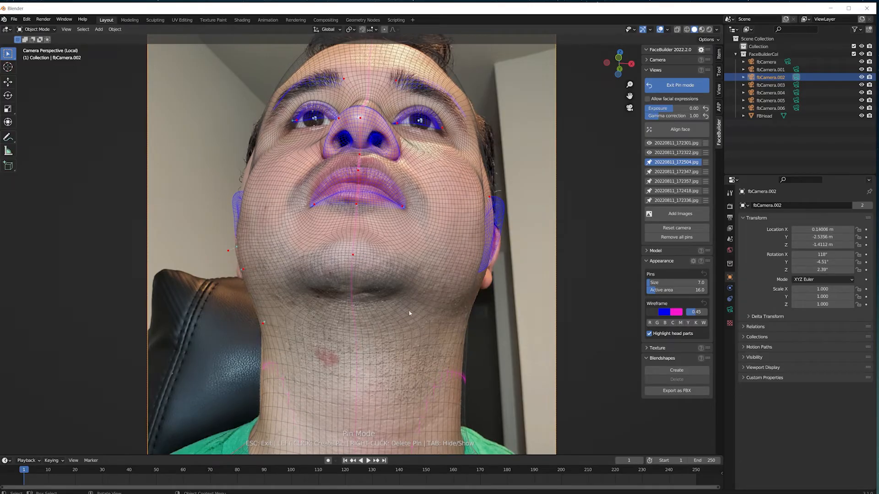
left_click_drag(463, 389, 461, 389)
Adjust the opposite ear and cheek edge to the photo and add a pin on the chair-side cheek.
middle_click_drag(462, 279, 404, 306, "shift")
mouse_move(427, 290)
left_mouse_down()
mouse_move(442, 293)
mouse_move(423, 286)
mouse_move(436, 279)
left_mouse_up()
left_click_drag(429, 214, 441, 237)
left_click_drag(432, 293, 431, 311)
scroll(414, 301, "down", 1)
middle_click_drag(293, 220, 311, 269, "shift")
left_click_drag(250, 259, 250, 259)
Raise the top of the forehead to the hairline and move the outer corners of both eyes into place.
middle_click_drag(346, 162, 327, 215, "shift")
left_click_drag(329, 219, 328, 212)
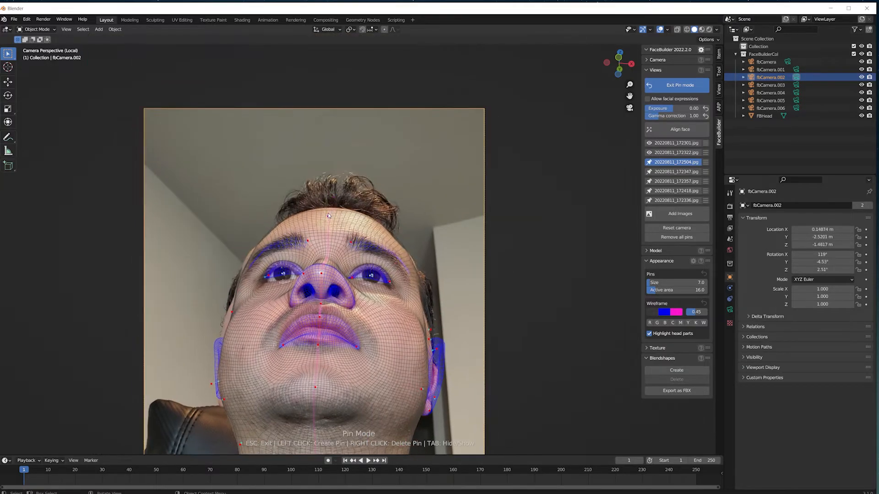
scroll(338, 229, "up", 5)
middle_click_drag(403, 316, 393, 281, "shift")
left_click_drag(423, 304, 427, 326)
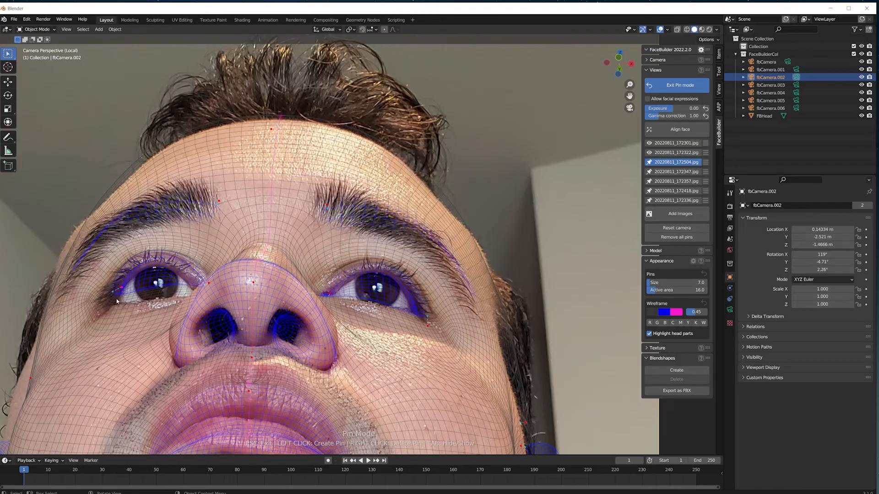
left_click_drag(116, 301, 110, 310)
Pin both outer sides of the nose to the nostril outlines in the upward-looking photo.
left_click_drag(204, 287, 188, 308)
left_click(174, 304)
left_click(326, 317)
left_click_drag(329, 317, 327, 315)
Refine the mesh around the mouth to match the lips in the upward-looking photo.
scroll(327, 316, "down", 3)
scroll(270, 303, "up", 3)
middle_click_drag(284, 366, 305, 265, "shift")
scroll(293, 270, "up", 2)
left_click_drag(216, 296, 204, 234)
left_click_drag(140, 287, 141, 282)
scroll(527, 211, "down", 3)
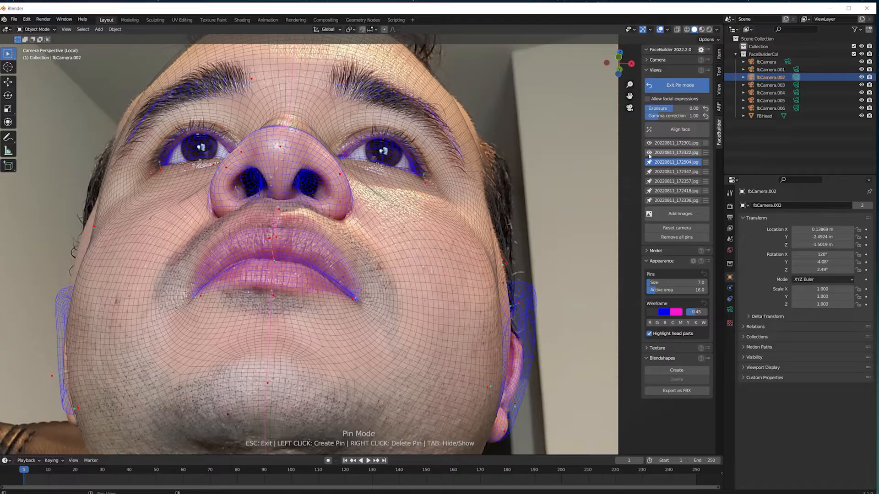
Switch to the three-quarter view 20220811_172322.jpg and auto-align the head mesh to the face.
left_click(676, 153)
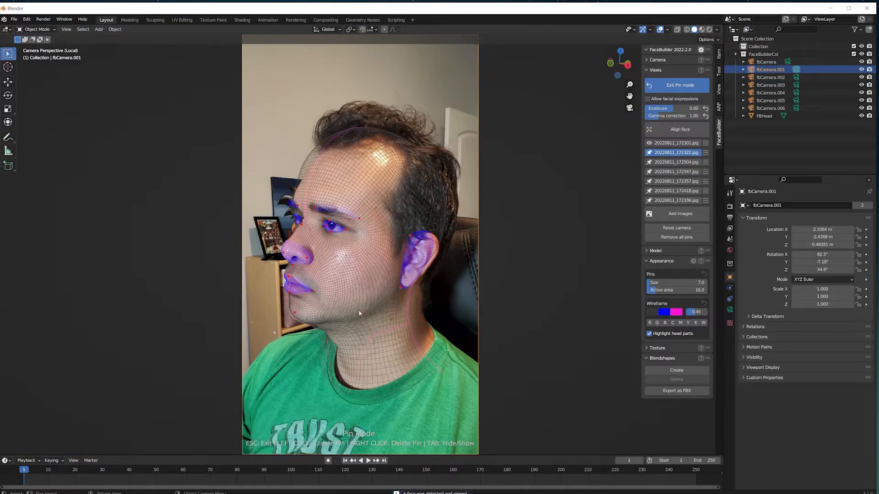
scroll(450, 224, "up", 4)
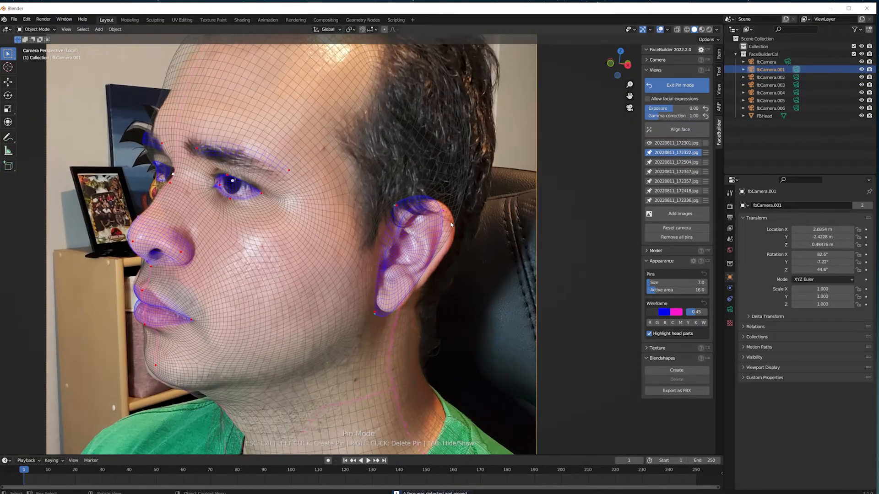
Fit the ear's outer rim and lobe to the photo and pin the back and front of the neck.
mouse_move(451, 223)
left_mouse_down()
mouse_move(460, 220)
mouse_move(451, 221)
left_mouse_up()
left_click_drag(386, 315, 386, 310)
scroll(386, 309, "down", 2)
left_click_drag(410, 355, 412, 350)
left_click_drag(283, 396, 286, 395)
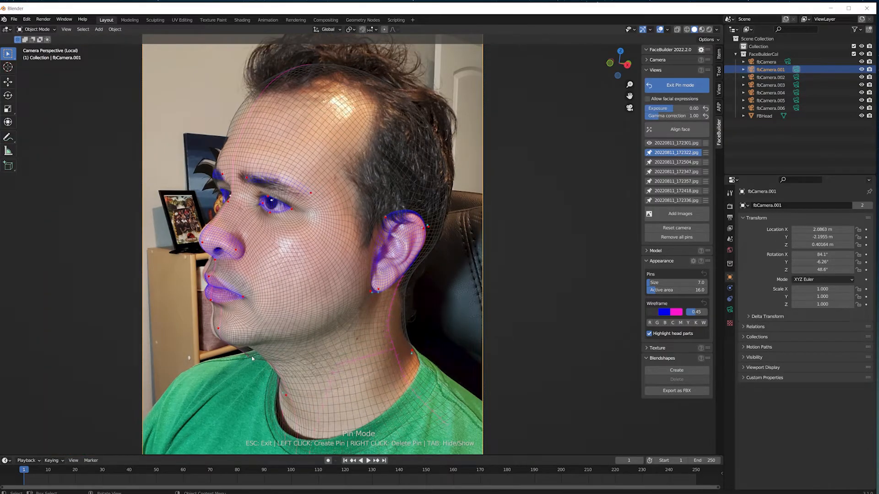
Adjust the mesh above the upper lip and pin the nose bridge between the eyes.
scroll(190, 275, "up", 2)
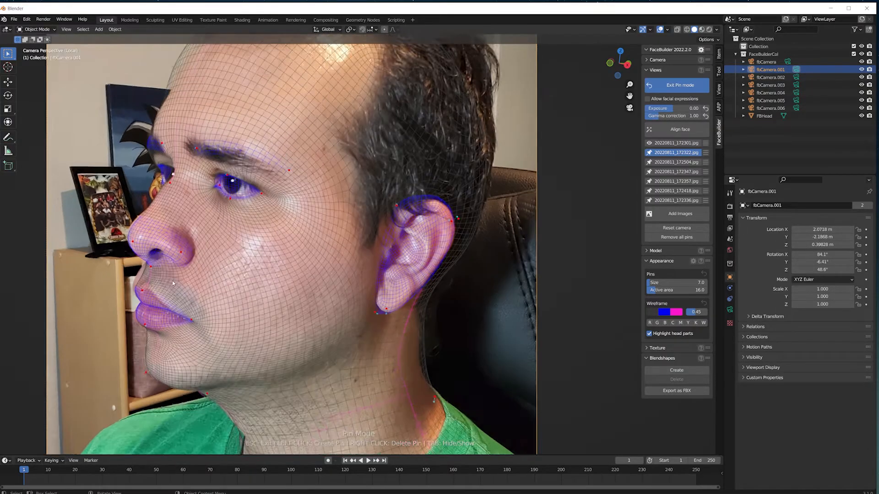
scroll(190, 273, "up", 2)
left_click_drag(160, 298, 158, 291)
scroll(156, 288, "down", 1)
middle_click_drag(156, 288, 190, 395, "shift")
scroll(167, 303, "up", 5)
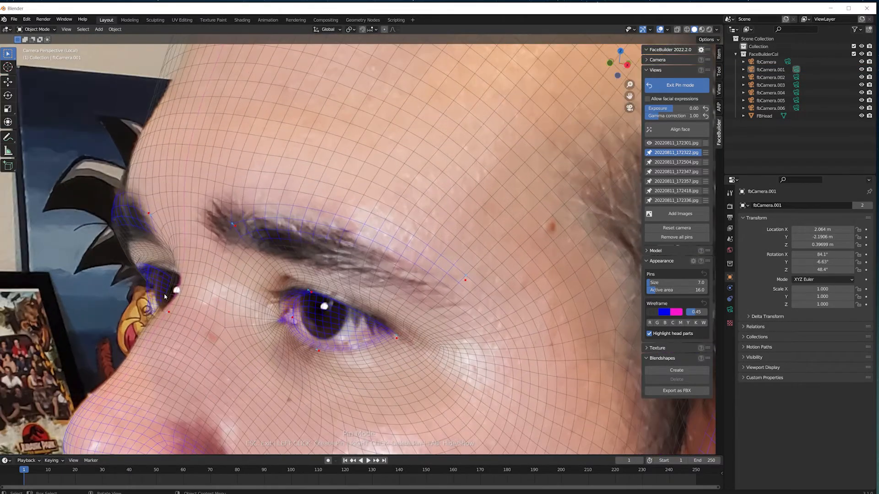
left_click(196, 284)
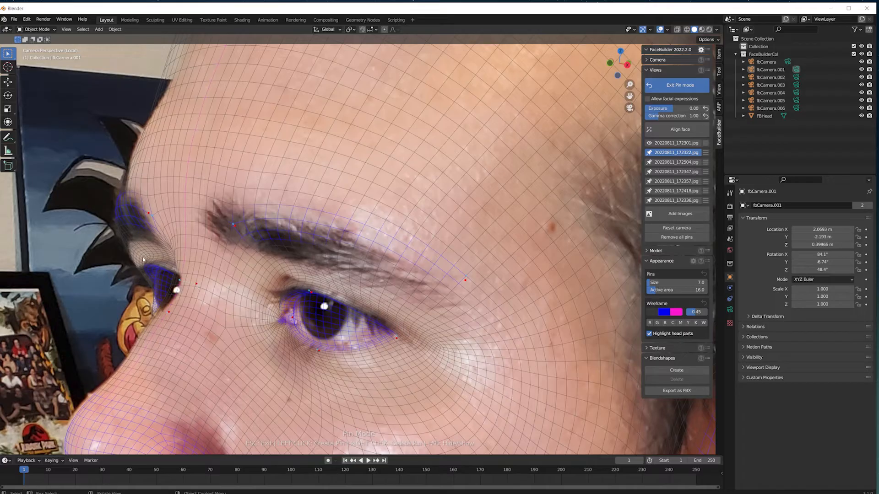
Adjust the upper forehead near the hairline to the outline in the three-quarter photo.
scroll(297, 302, "down", 13)
middle_click_drag(297, 302, 293, 325, "shift")
scroll(311, 257, "up", 4)
left_click_drag(326, 184, 322, 190)
scroll(329, 229, "down", 5)
middle_click_drag(394, 325, 362, 307, "shift")
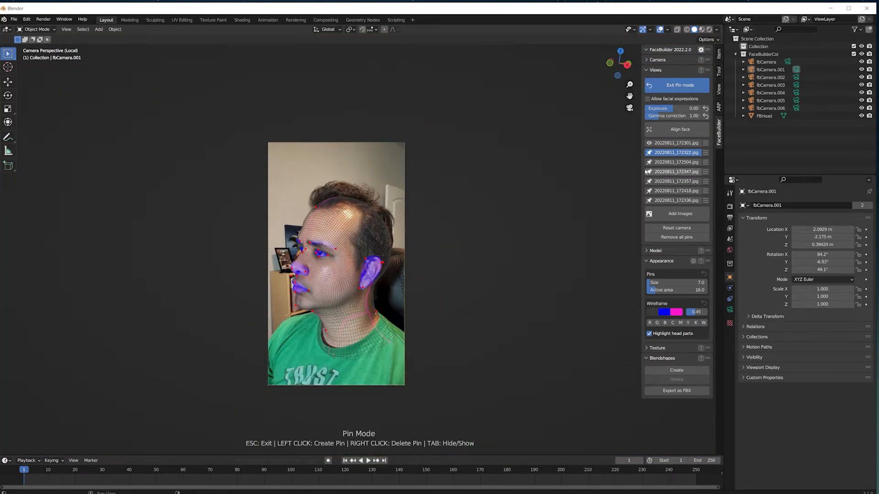
Switch to the profile view 20220811_172301.jpg and auto-align the head mesh to the face.
left_click(673, 142)
left_click(680, 129)
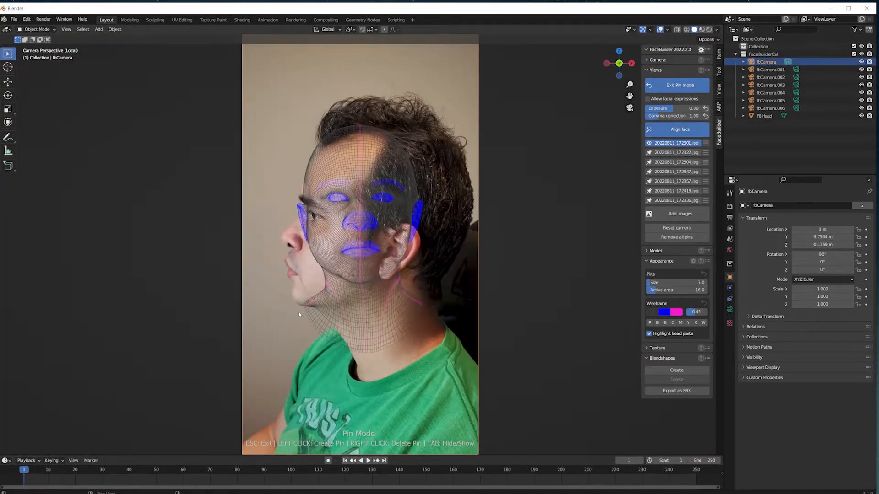
scroll(418, 275, "up", 5)
Fit the earlobe and top of the ear to the profile photo and pin the back of the neck.
left_click_drag(416, 318, 416, 332)
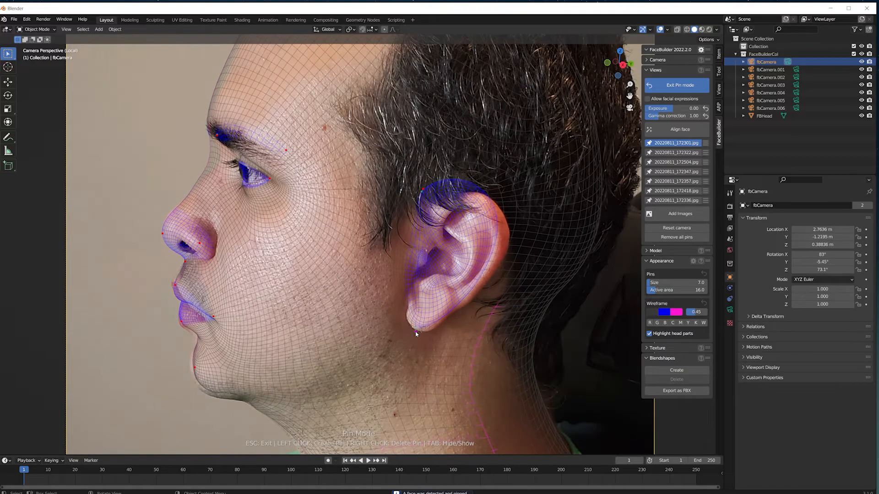
left_click_drag(446, 195, 450, 212)
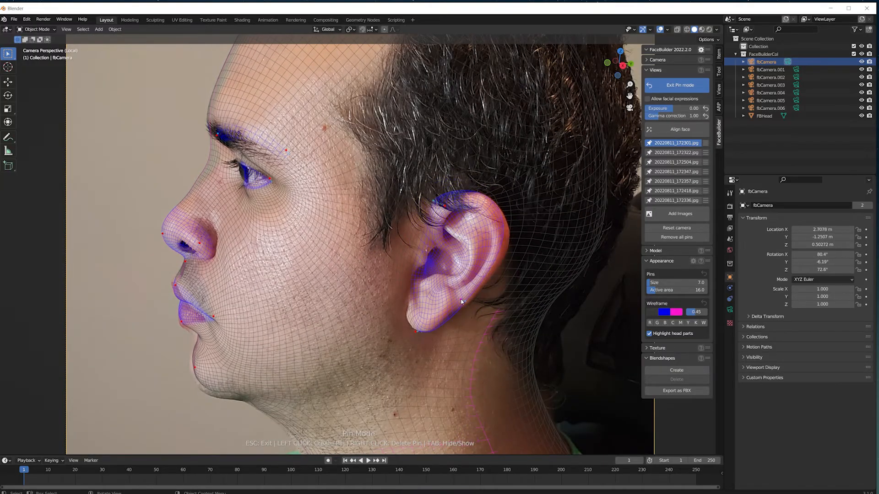
scroll(474, 299, "down", 3)
left_click(459, 302)
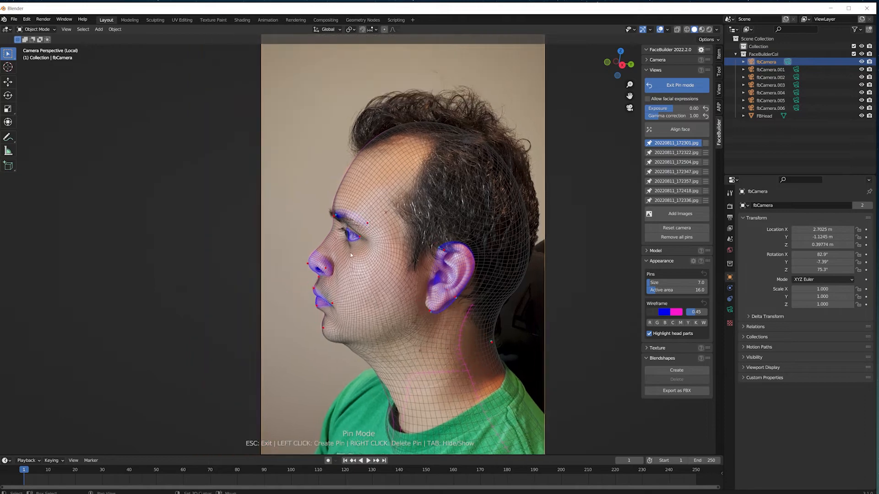
Fit the eyelids, nose bridge and brow ridge of the mesh to the profile photo.
scroll(331, 217, "up", 5)
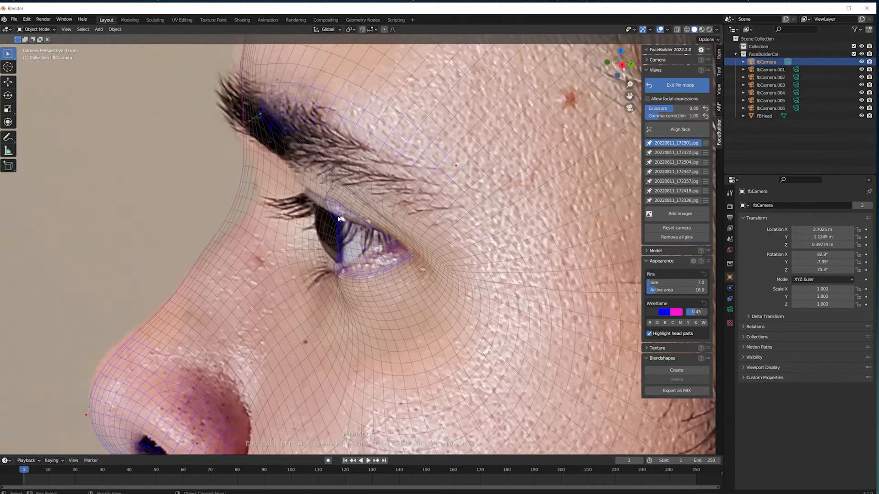
left_click_drag(338, 217, 294, 199)
left_click_drag(329, 273, 334, 275)
left_click(311, 197)
left_click_drag(312, 197, 271, 207)
left_click_drag(220, 222, 234, 227)
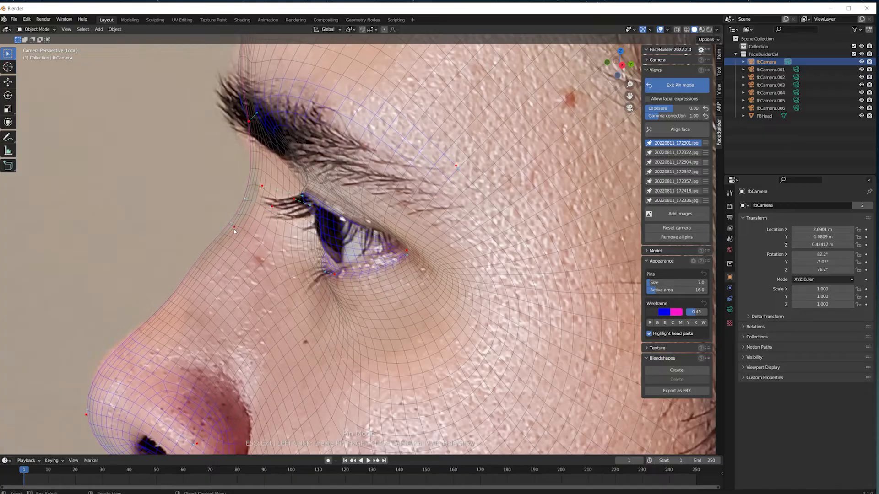
scroll(241, 225, "down", 5)
middle_click_drag(246, 224, 260, 299, "shift")
left_click_drag(302, 222, 290, 223)
Fit the upper lip to the profile photo and pin the area between the nose and the lip.
scroll(290, 223, "down", 5)
middle_click_drag(281, 266, 264, 225, "shift")
scroll(264, 225, "up", 3)
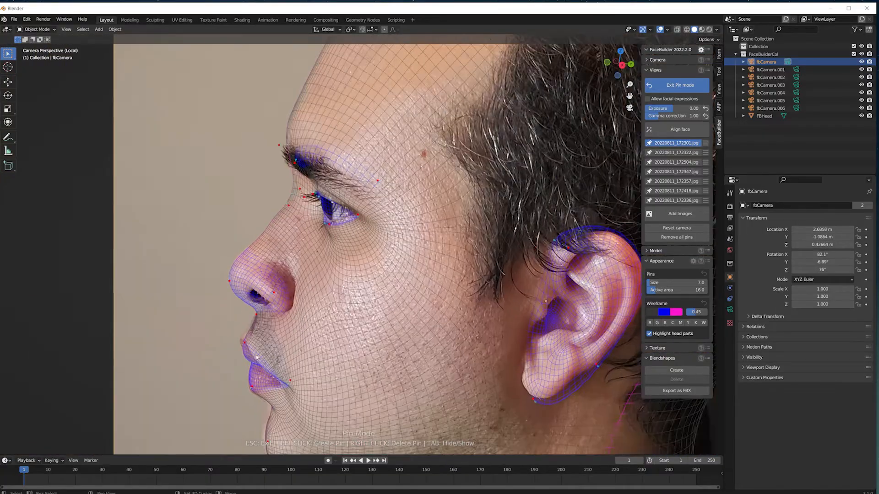
middle_click_drag(216, 324, 261, 233, "shift")
scroll(261, 234, "up", 3)
left_click_drag(261, 235, 253, 224)
left_click(265, 256)
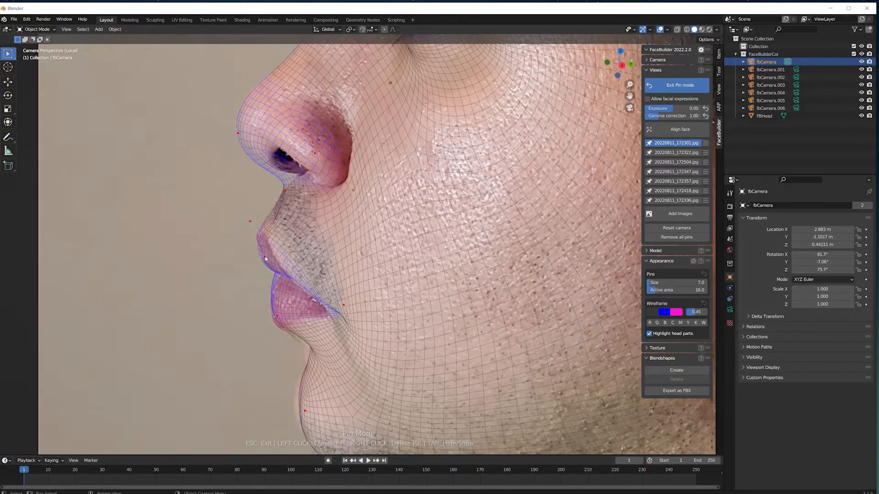
left_click(277, 207)
scroll(282, 211, "down", 3)
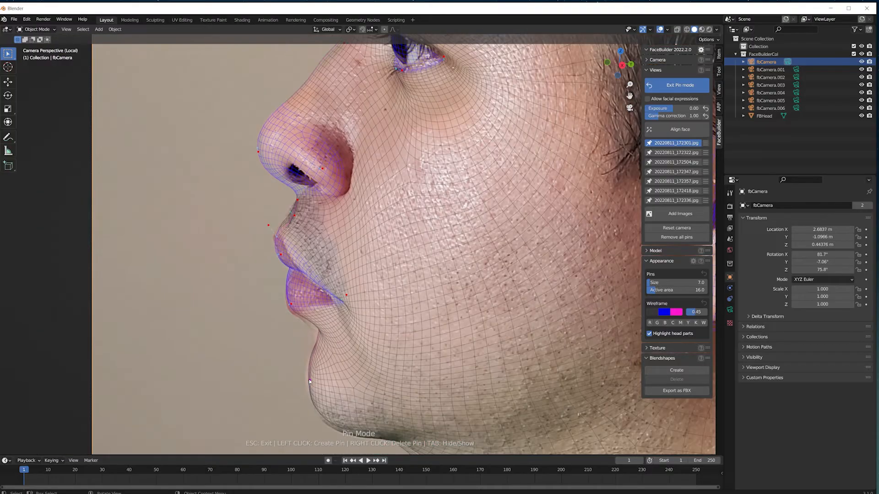
scroll(328, 352, "down", 5)
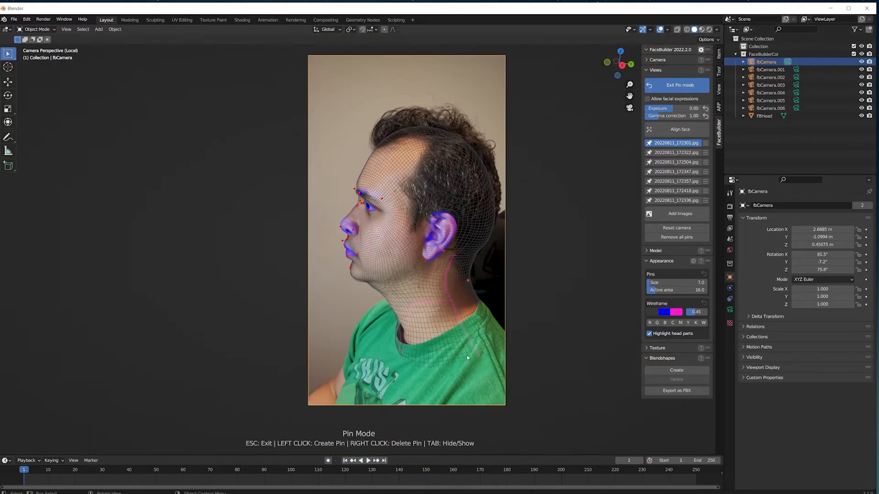
Switch to the looking-down view 20220811_172418.jpg and fit the ear and inner eye corner to the photo.
left_click(668, 200)
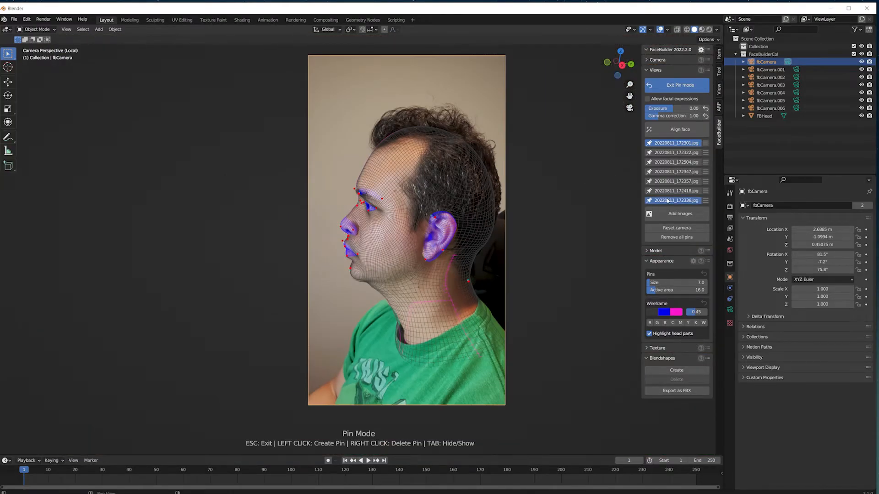
left_click(673, 143)
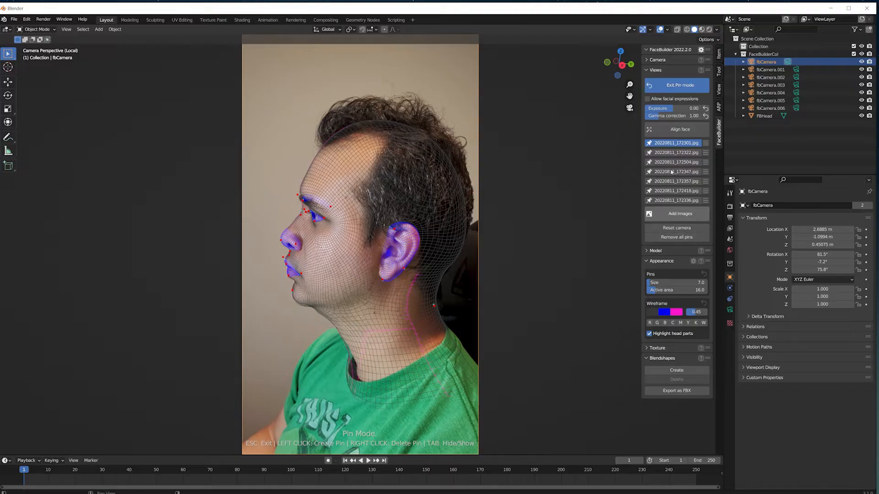
left_click(676, 204)
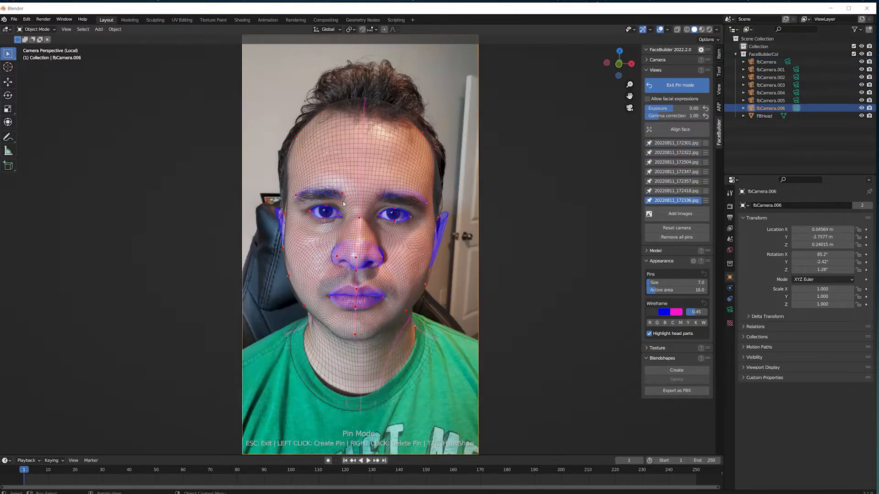
left_click(663, 188)
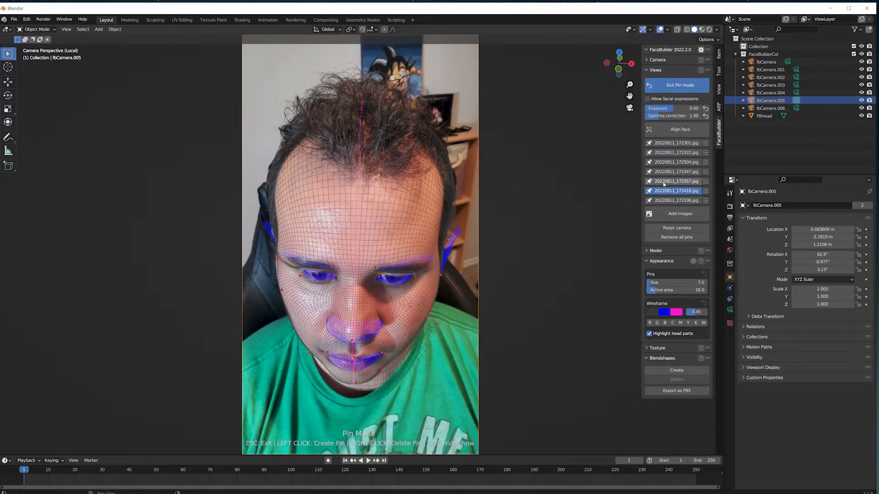
left_click_drag(453, 237, 442, 250)
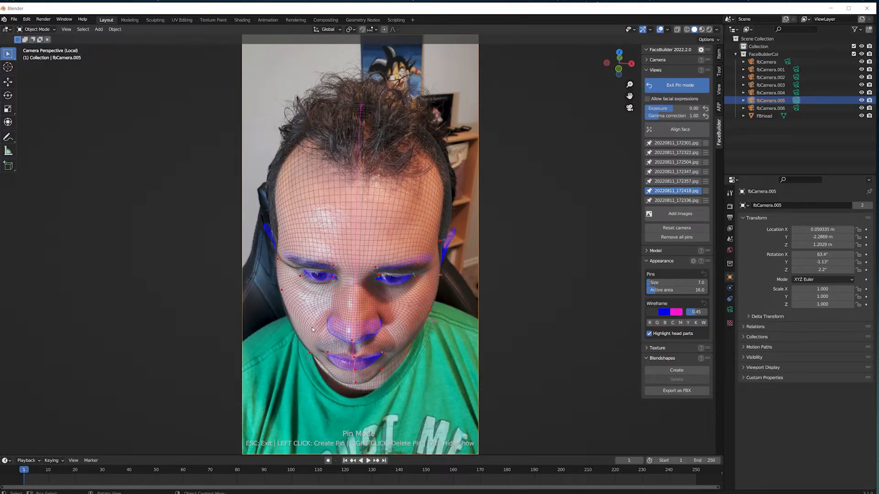
scroll(311, 327, "up", 8)
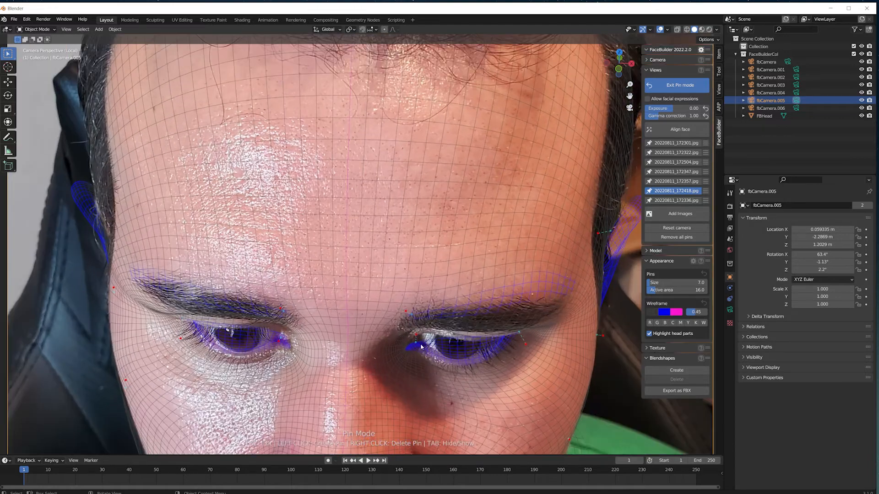
left_click_drag(421, 346, 414, 332)
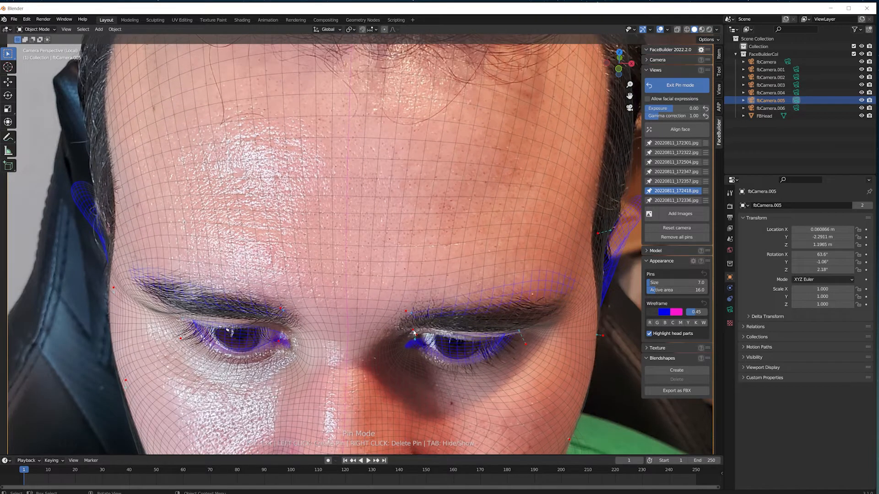
Switch to the view 20220811_172357.jpg and fit the underside of the chin and the top of the ear.
left_click(662, 182)
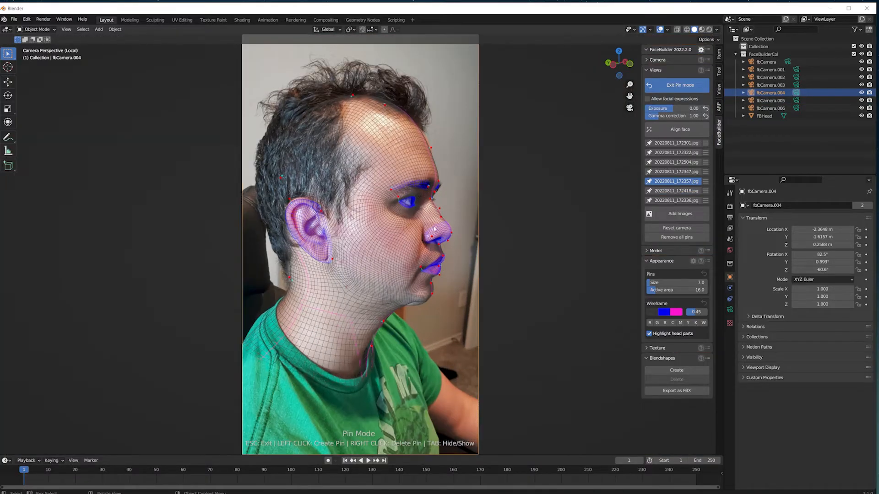
scroll(419, 307, "up", 2)
left_click_drag(436, 328, 434, 334)
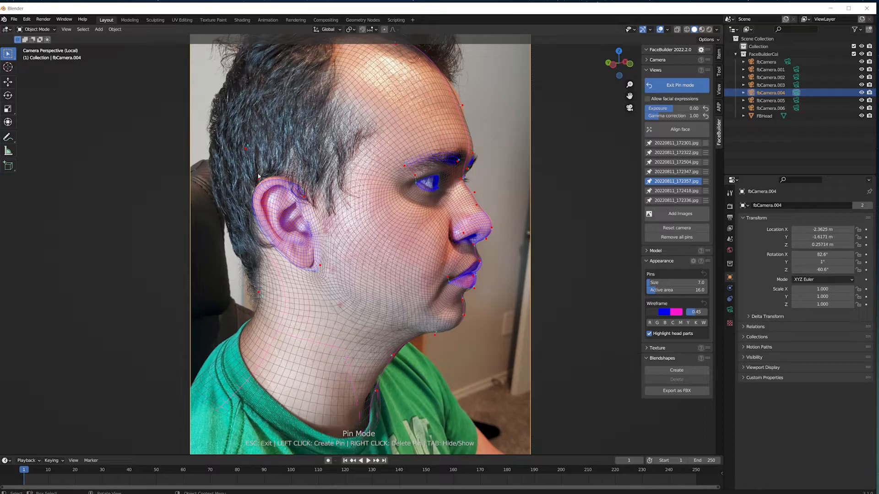
left_click_drag(258, 181, 260, 172)
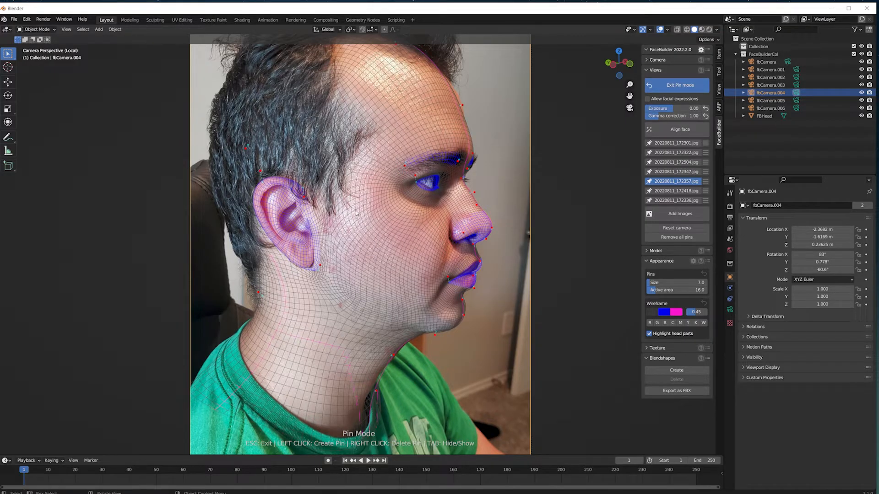
scroll(357, 213, "down", 2)
scroll(472, 174, "up", 3)
scroll(473, 185, "down", 5)
Check the remaining views through to 20220811_172301.jpg and pin the back of the head in that profile photo.
left_click(673, 172)
left_click(675, 163)
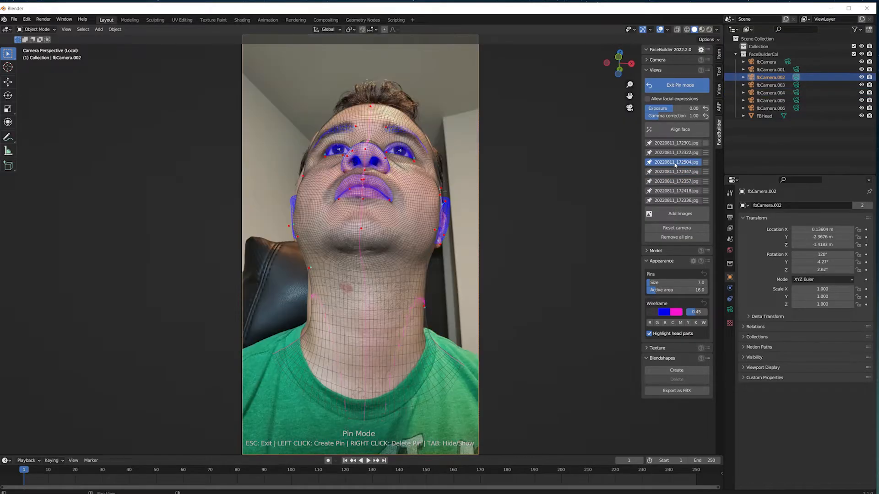
left_click(676, 153)
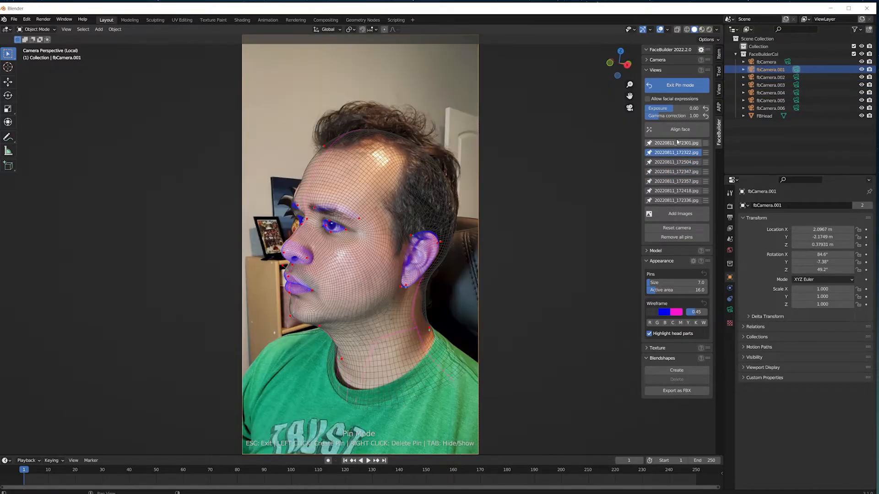
left_click(678, 142)
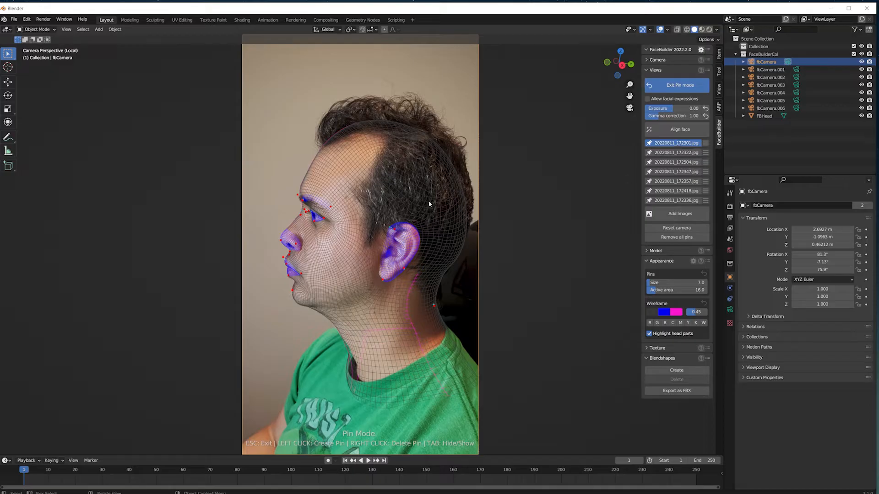
left_click(455, 246)
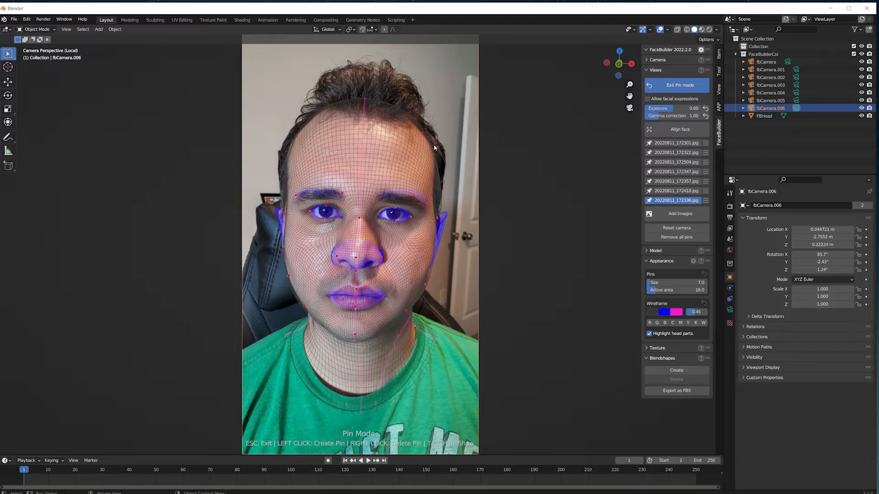
left_click(432, 144)
left_click_drag(433, 144, 438, 169)
key("ctrl+z")
key("ctrl+z")
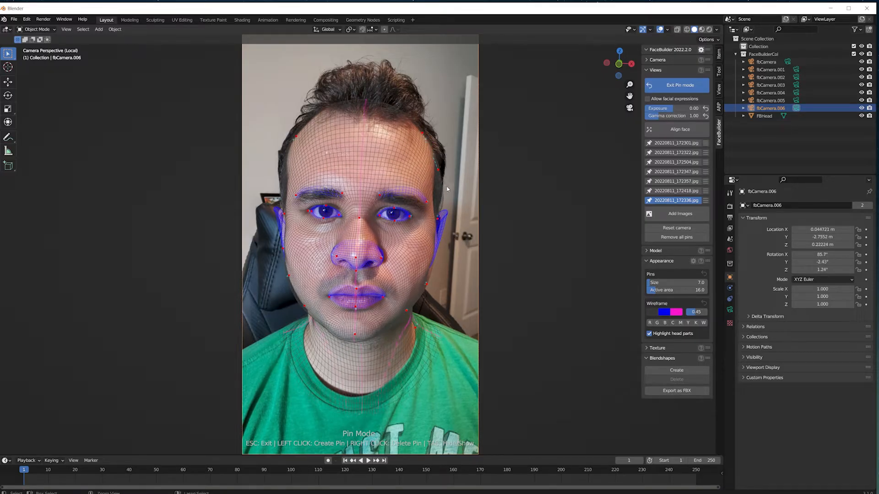
Fit the temple above the ear and the cheek edge on the same side to the front photo 20220811_172336.jpg.
left_click(441, 206)
left_click_drag(440, 207, 437, 199)
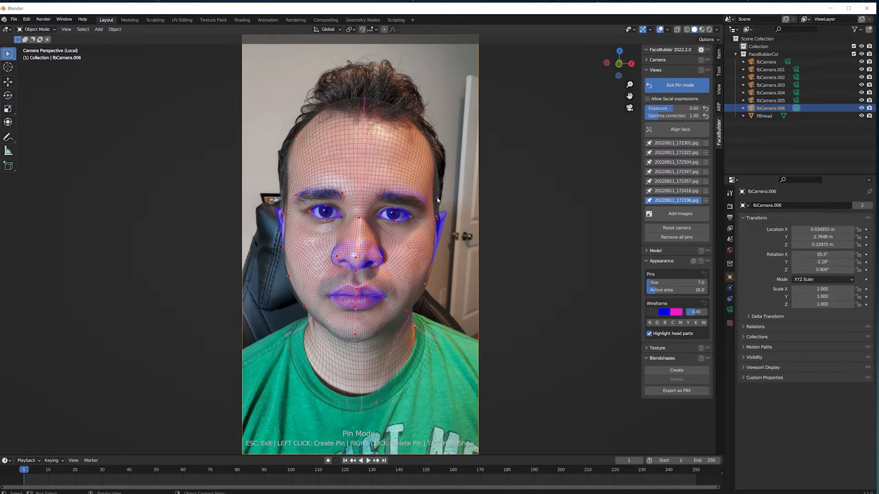
left_click(430, 275)
left_click_drag(426, 272, 437, 289)
Adjust the cheek and jaw outline on both sides of the face to match the front photo.
scroll(458, 290, "up", 4)
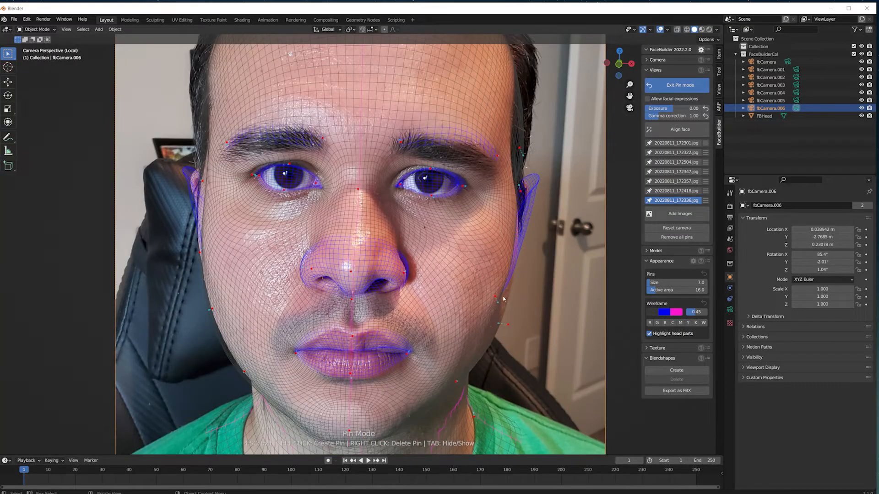
scroll(508, 303, "up", 1)
middle_click_drag(508, 304, 430, 286, "shift")
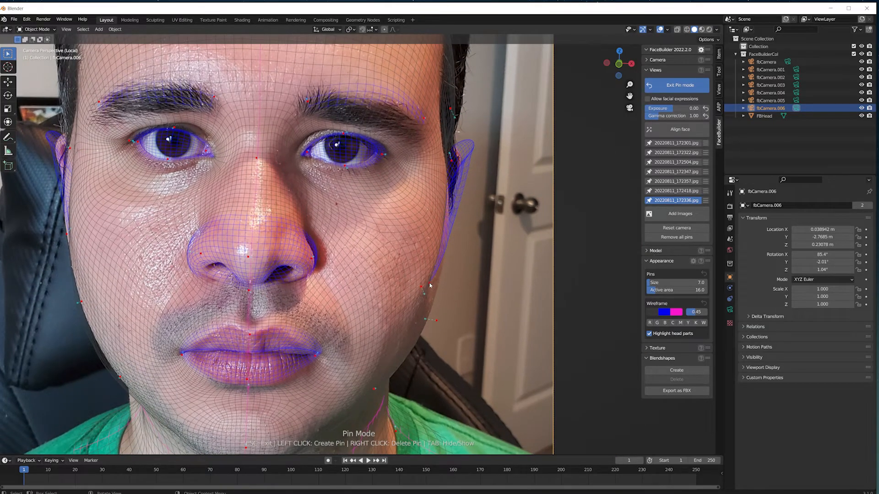
mouse_move(430, 286)
left_mouse_down()
mouse_move(453, 287)
mouse_move(446, 286)
left_mouse_up()
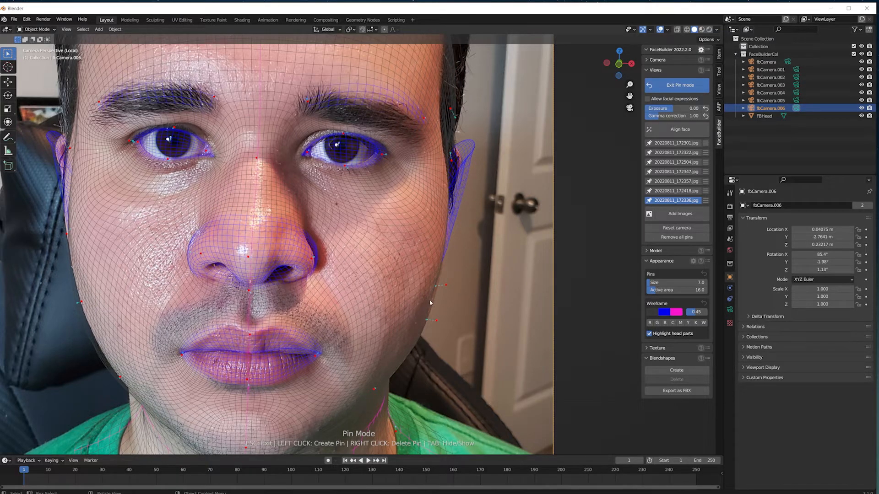
left_click_drag(432, 301, 435, 303)
scroll(423, 268, "down", 3)
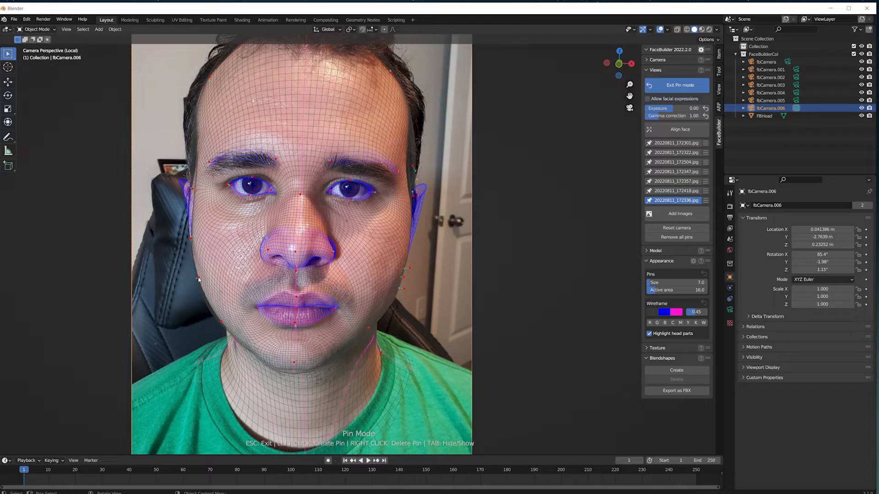
left_click_drag(198, 277, 202, 276)
scroll(260, 218, "down", 2)
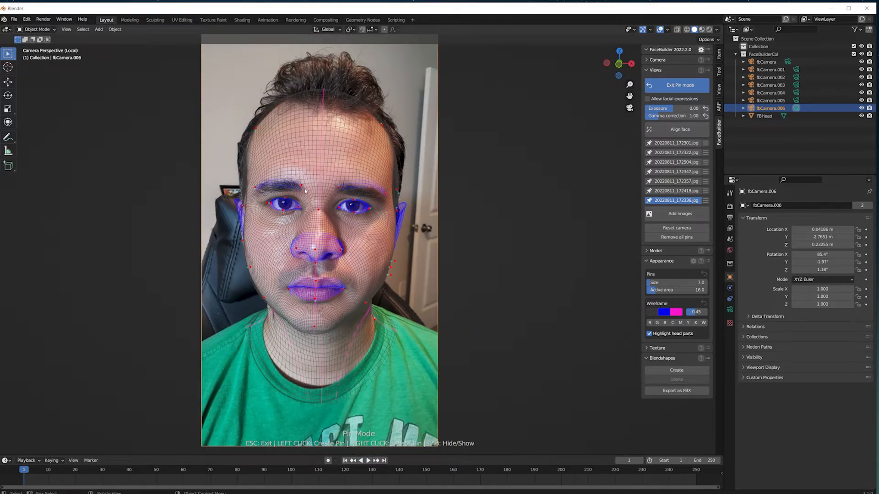
Examine the mesh alignment in each photo view, ending on the front view 20220811_172336.jpg.
scroll(314, 216, "up", 4)
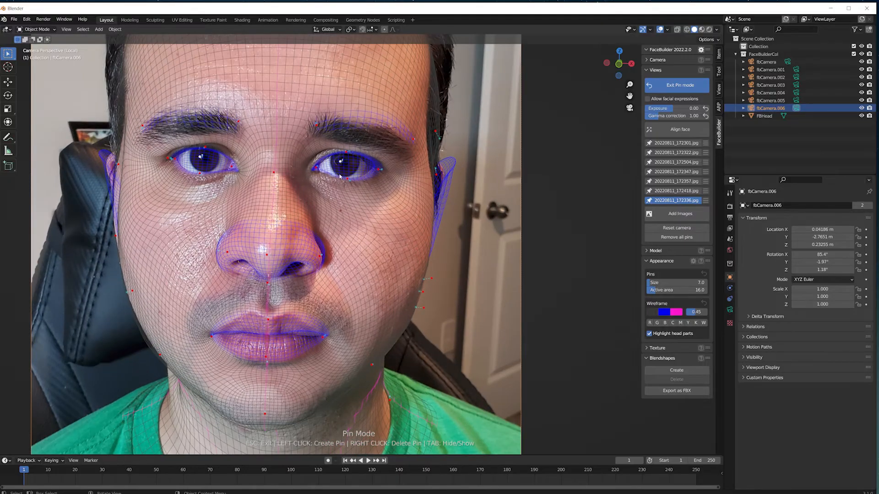
scroll(339, 175, "down", 4)
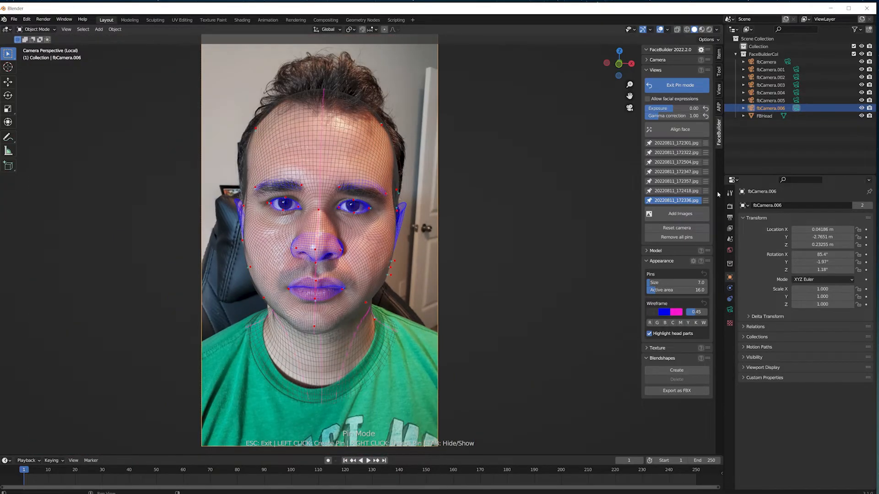
left_click(676, 191)
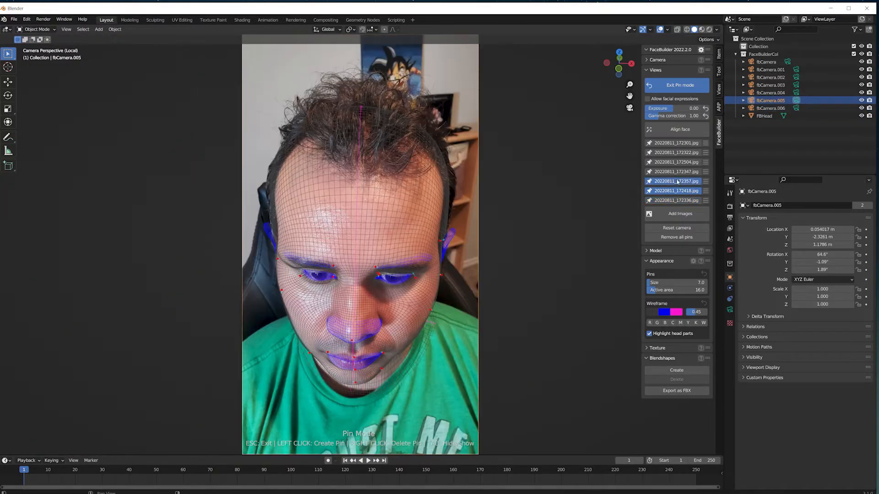
left_click(678, 181)
left_click(679, 171)
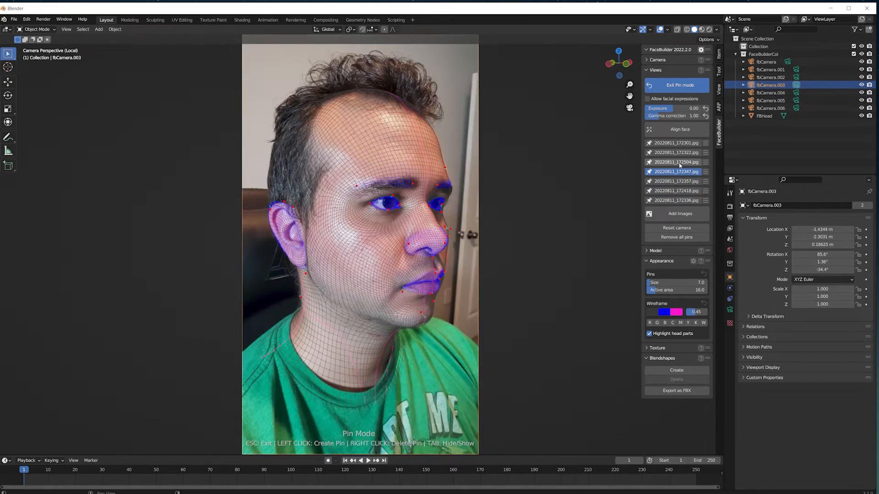
left_click(680, 164)
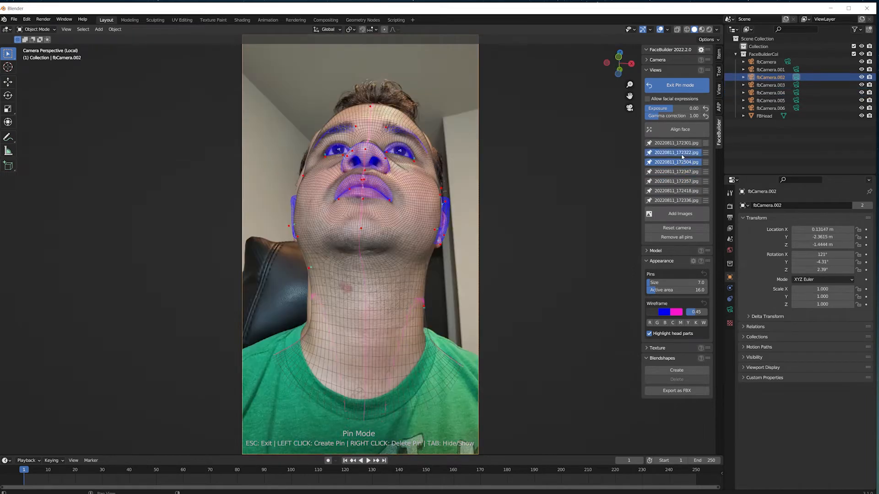
left_click(682, 154)
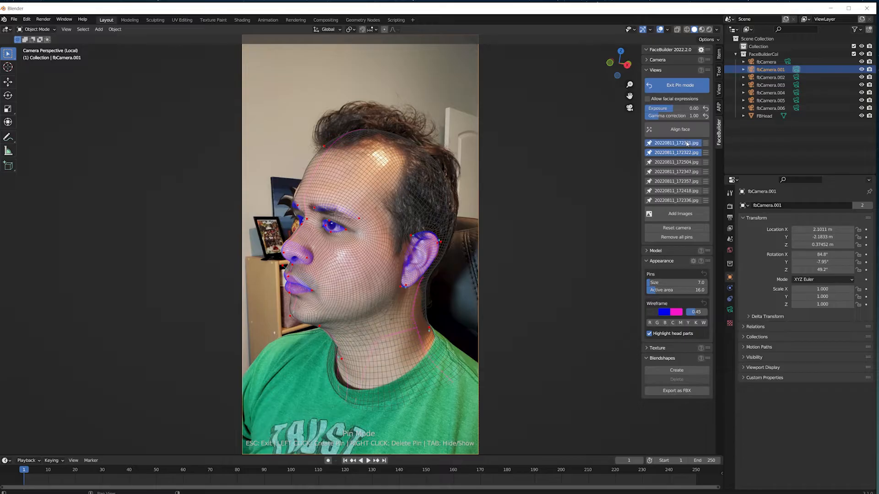
left_click(688, 143)
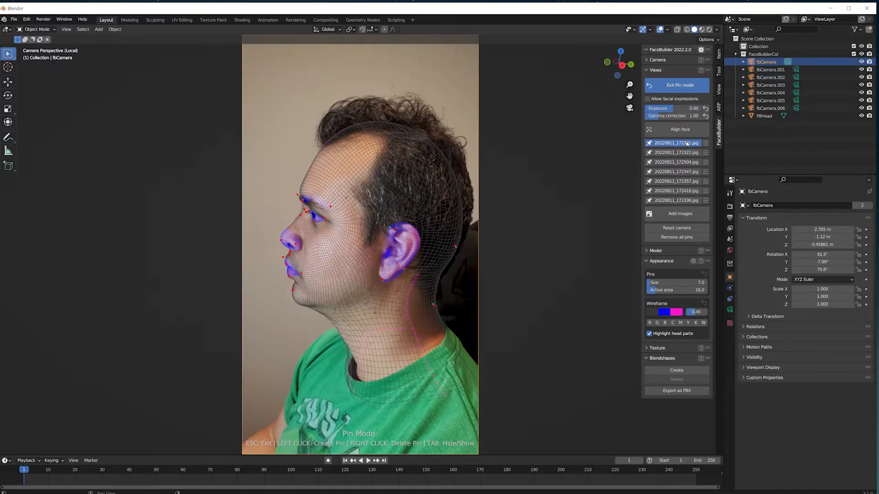
left_click(681, 202)
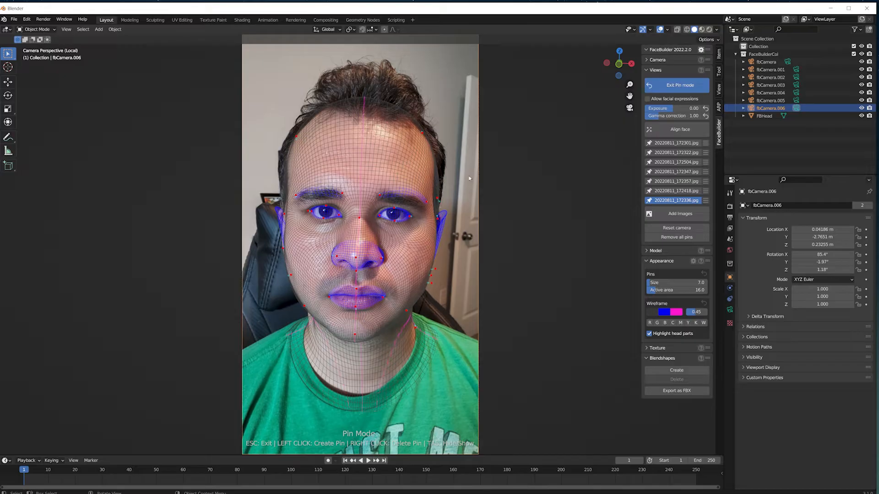
Exit pin mode and view the untextured head from below the chin.
left_click(680, 85)
middle_click_drag(462, 234, 312, 252)
scroll(323, 262, "up", 3)
middle_click_drag(358, 288, 489, 191)
scroll(288, 273, "up", 1)
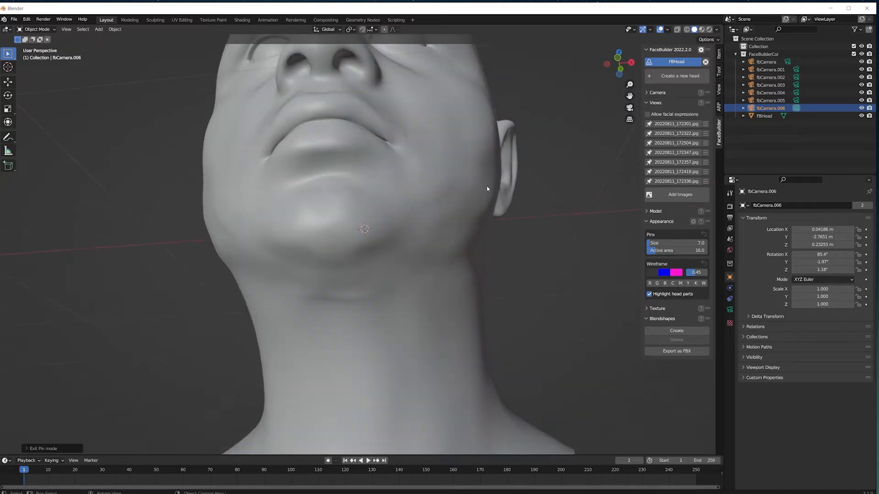
Examine the shape of the untextured head in profile and three-quarter views, including the jaw, lips and ear.
scroll(407, 235, "down", 4)
middle_click_drag(406, 236, 353, 276)
scroll(400, 262, "up", 2)
scroll(408, 267, "up", 2)
scroll(409, 267, "down", 2)
scroll(328, 275, "up", 2)
scroll(364, 281, "down", 2)
scroll(351, 269, "up", 2)
scroll(419, 269, "down", 2)
scroll(332, 238, "up", 2)
scroll(352, 276, "up", 3)
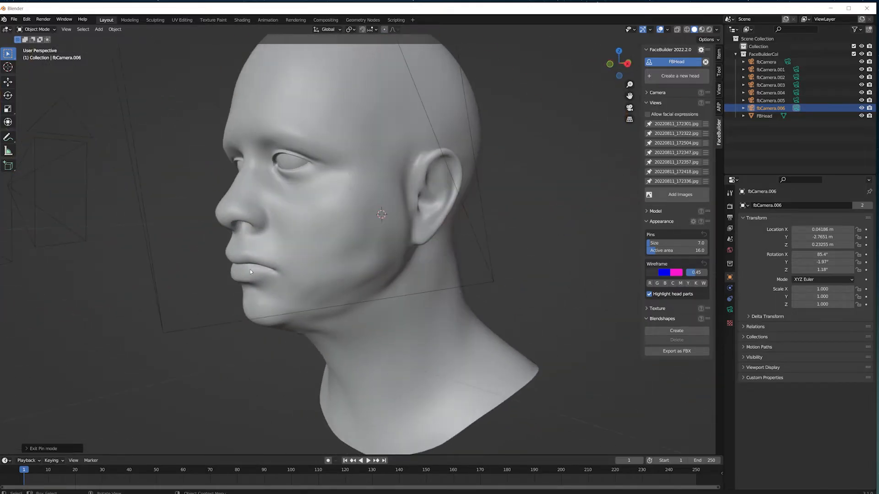
middle_click_drag(251, 272, 281, 300)
scroll(280, 301, "down", 2)
scroll(386, 232, "up", 4)
middle_click_drag(397, 300, 409, 258)
scroll(322, 291, "down", 3)
scroll(409, 258, "up", 2)
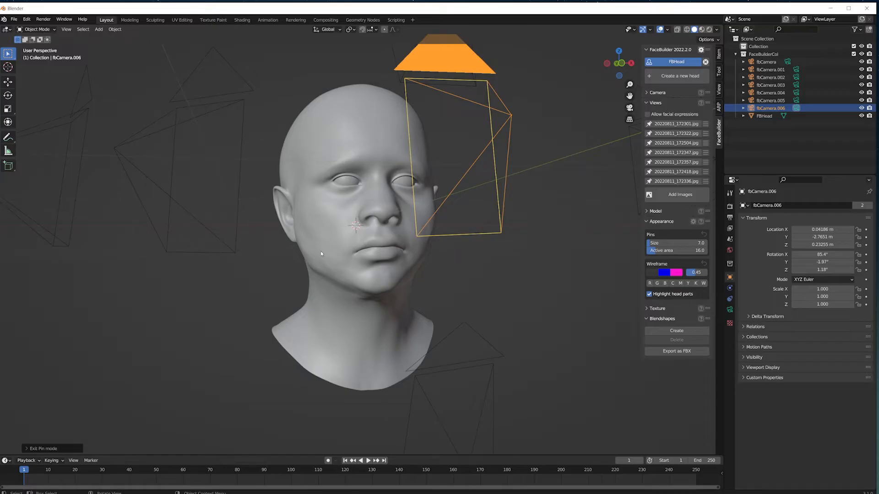
Compare both sides of the untextured head from above, below and the front.
middle_click_drag(321, 252, 353, 290)
scroll(366, 279, "up", 5)
scroll(378, 287, "up", 2)
scroll(394, 295, "down", 6)
scroll(379, 250, "up", 1)
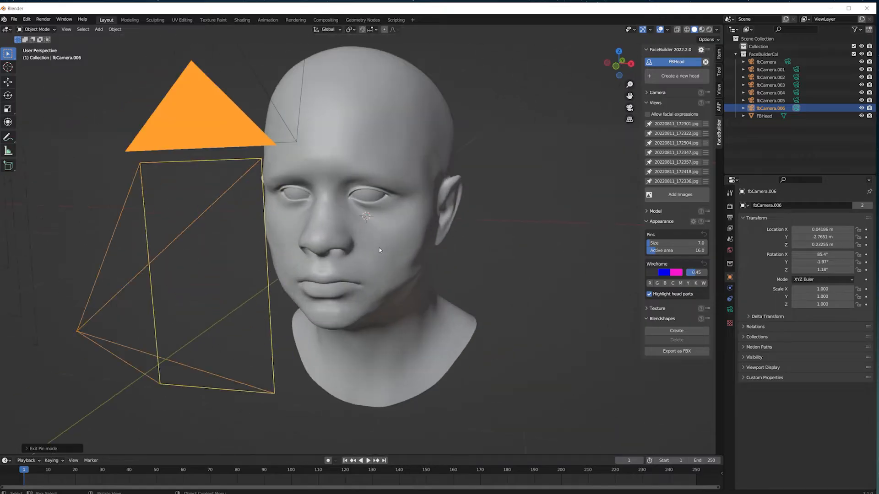
middle_click_drag(380, 249, 403, 183)
middle_click_drag(330, 177, 356, 180)
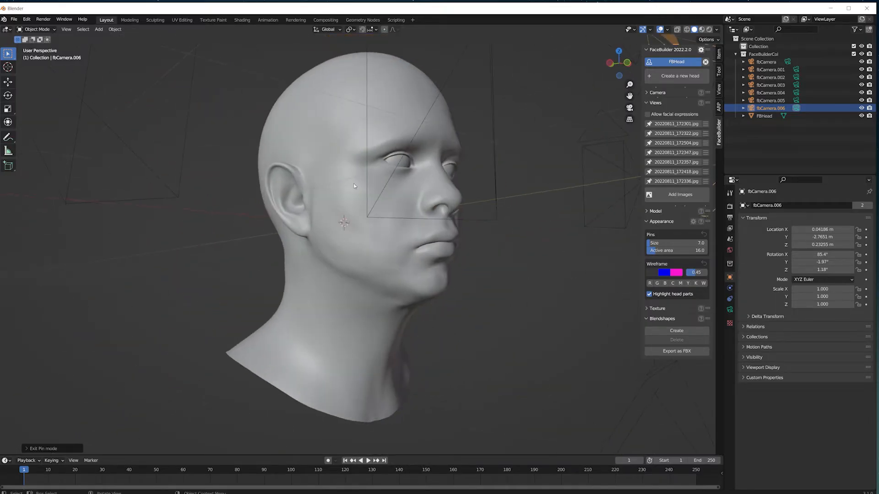
middle_click_drag(389, 265, 298, 257)
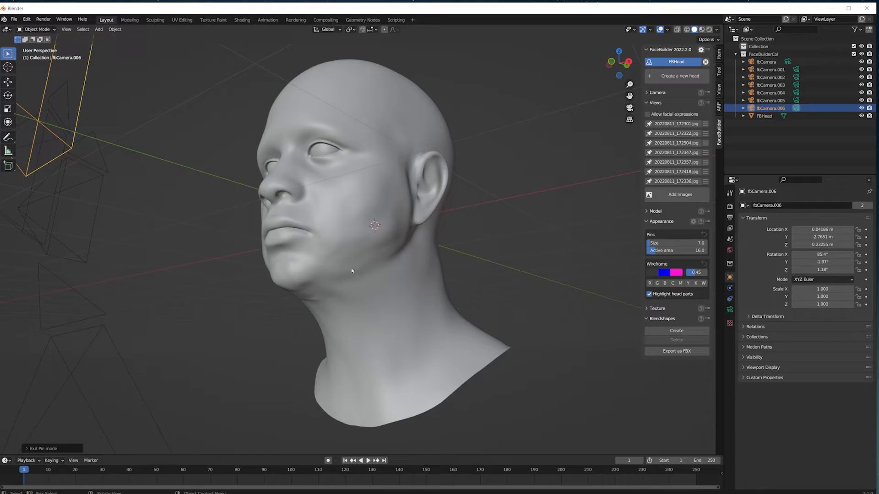
middle_click_drag(338, 294, 395, 179)
scroll(390, 257, "up", 1)
middle_click_drag(375, 270, 399, 289)
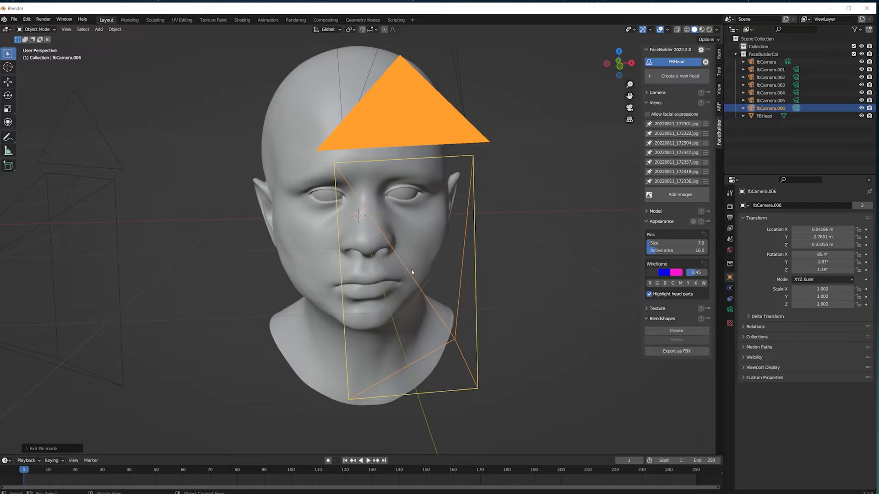
middle_click_drag(436, 301, 392, 320)
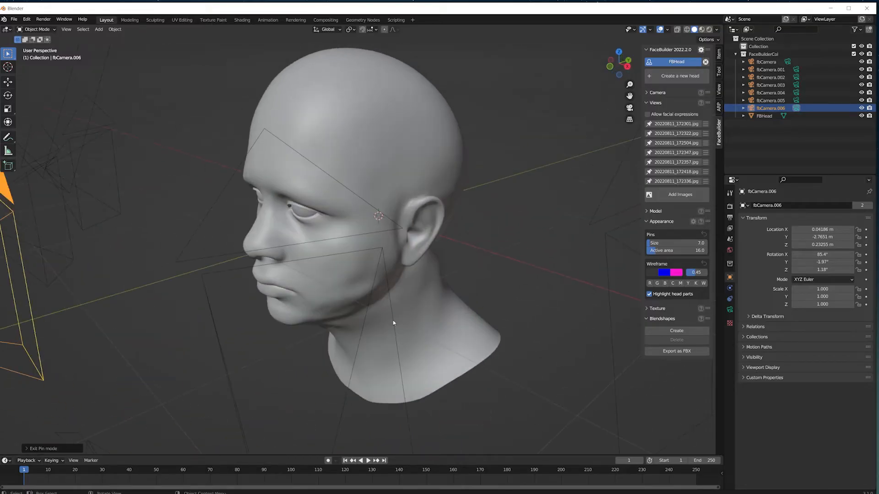
middle_click_drag(444, 248, 340, 250)
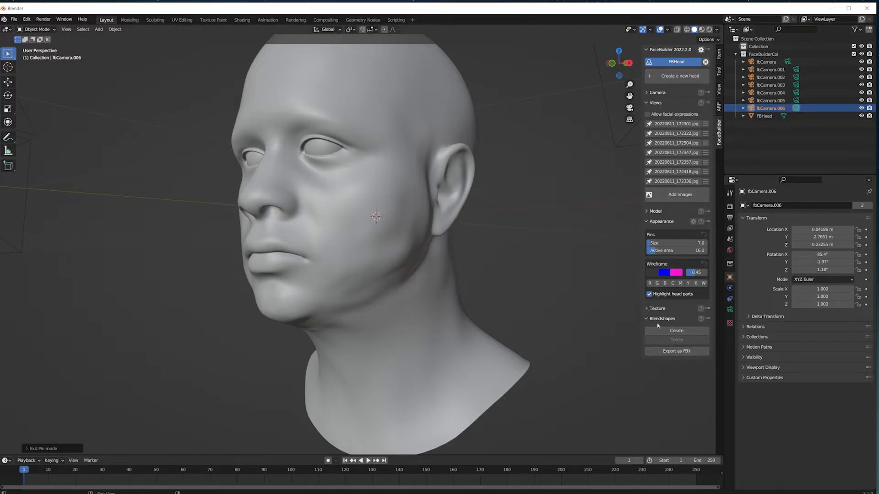
Set the head texture's resolution to 4096 by 4096 pixels.
left_click(694, 309)
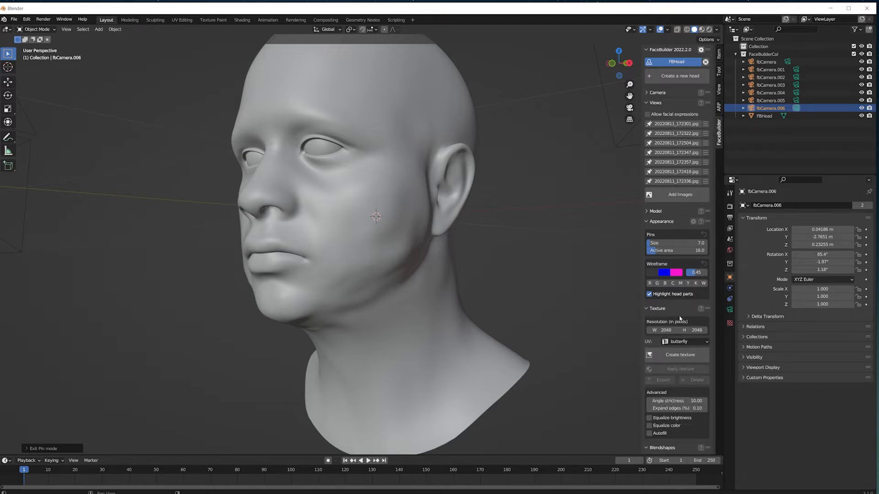
left_click(667, 330)
type("4096")
key("Return")
left_click(696, 330)
type("4096")
key("Return")
Choose the mh UV layout and create the head texture from the photos.
left_click(685, 341)
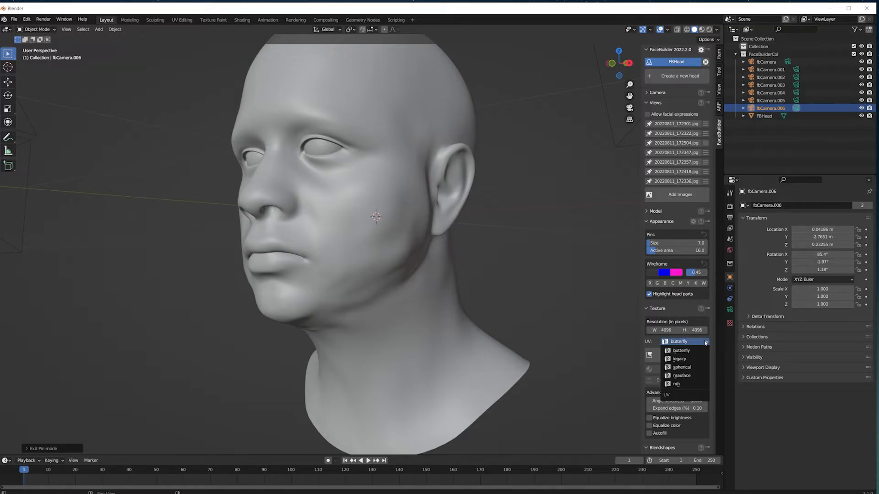
left_click(684, 384)
left_click(686, 343)
left_click(686, 343)
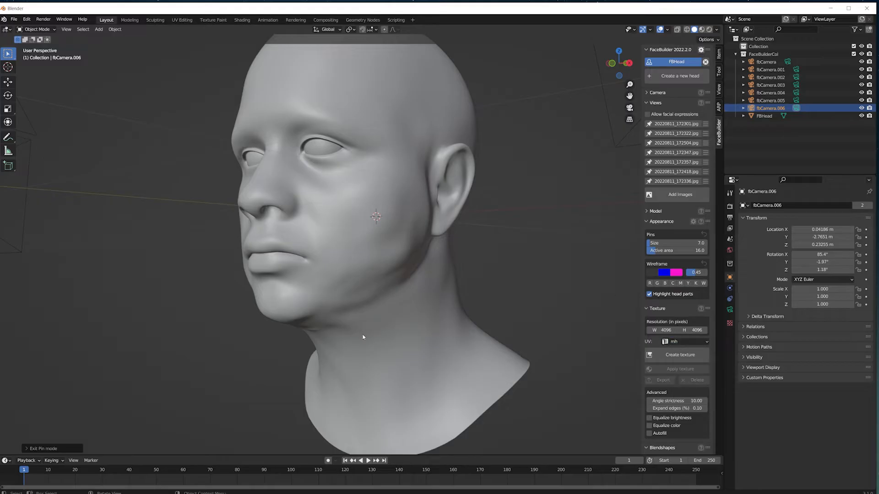
left_click(673, 342)
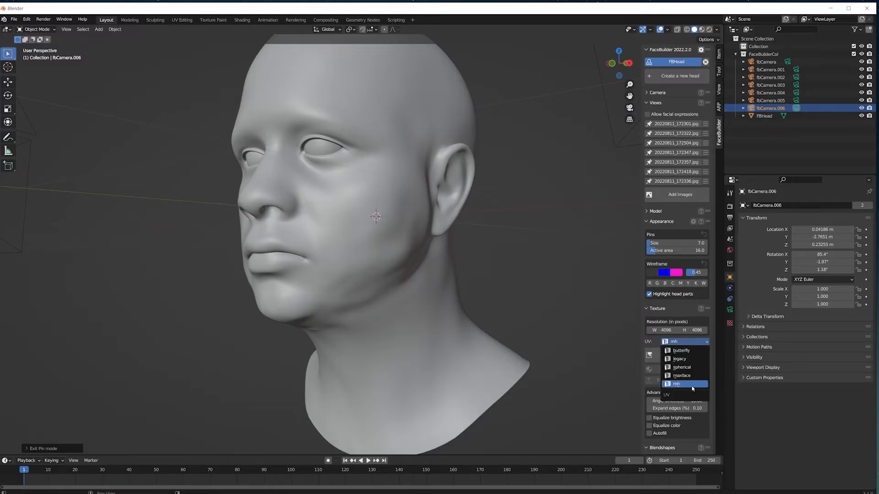
left_click(686, 385)
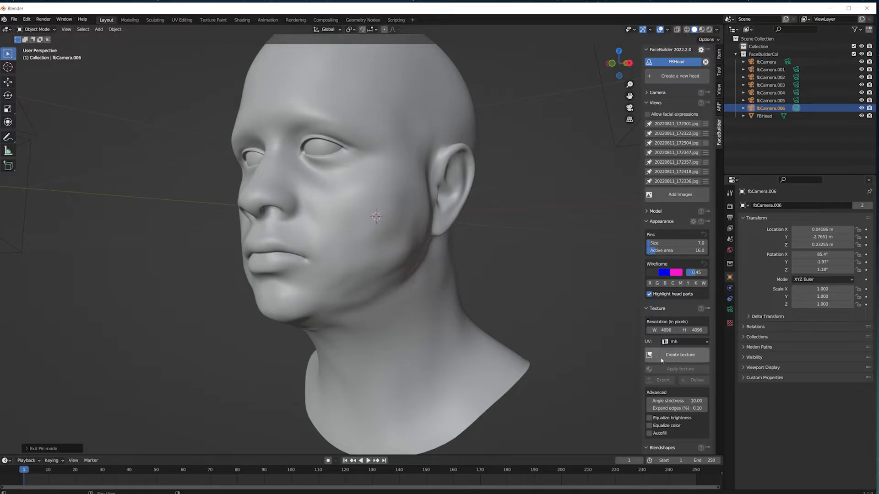
left_click(683, 358)
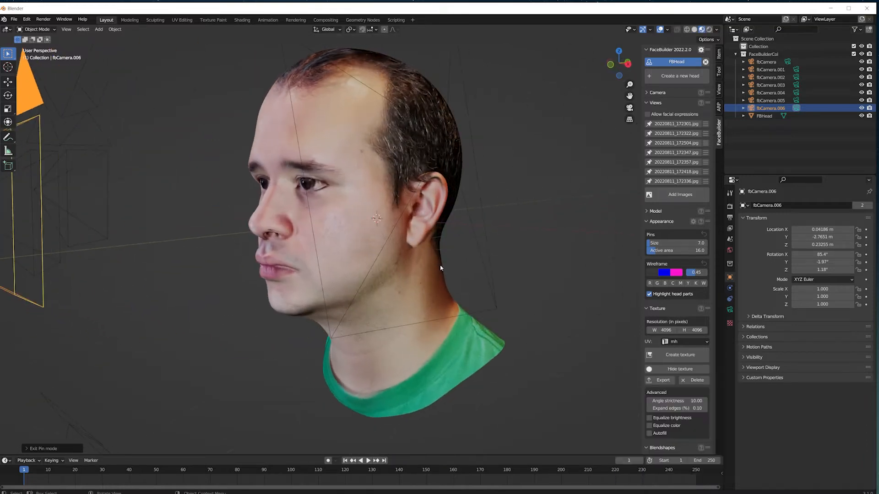
Examine the textured face up close from the front and both sides.
scroll(440, 247, "up", 5)
middle_click_drag(439, 223, 377, 194)
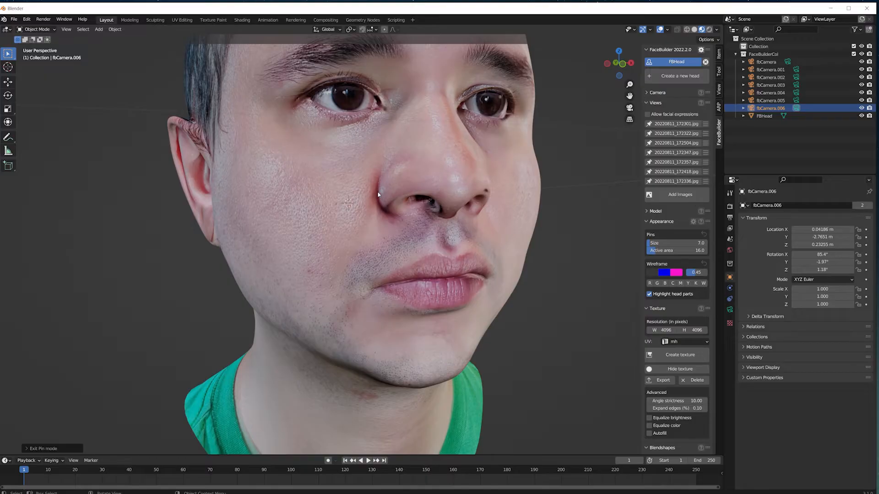
middle_click_drag(384, 193, 456, 176)
middle_click_drag(401, 164, 344, 216)
middle_click_drag(367, 155, 408, 234)
scroll(354, 237, "up", 5)
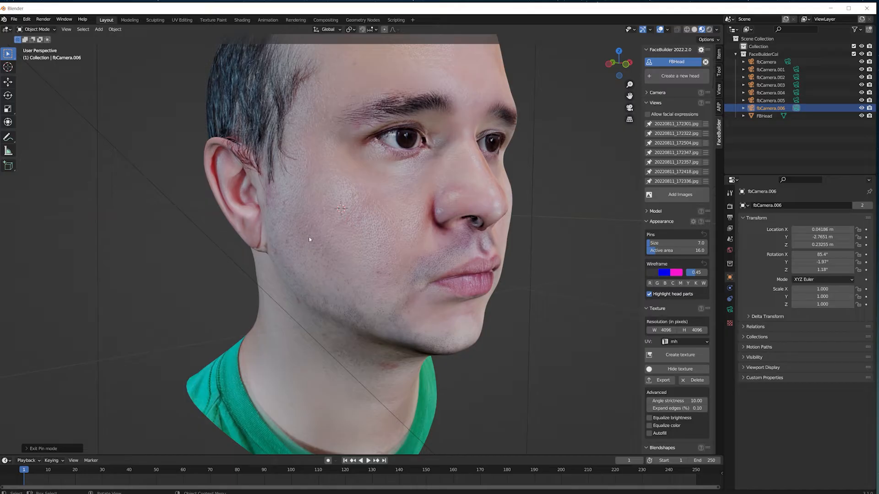
middle_click_drag(330, 213, 363, 194)
scroll(400, 124, "up", 3)
middle_click_drag(402, 65, 384, 172)
scroll(404, 86, "down", 3)
scroll(384, 172, "up", 3)
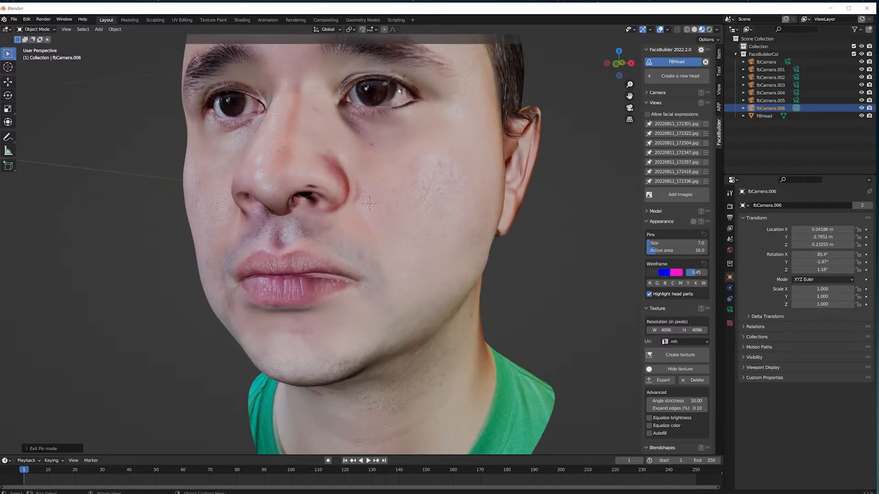
Check the texture around the lips, then on the cheeks, jaw and ears from several angles.
scroll(320, 299, "up", 1)
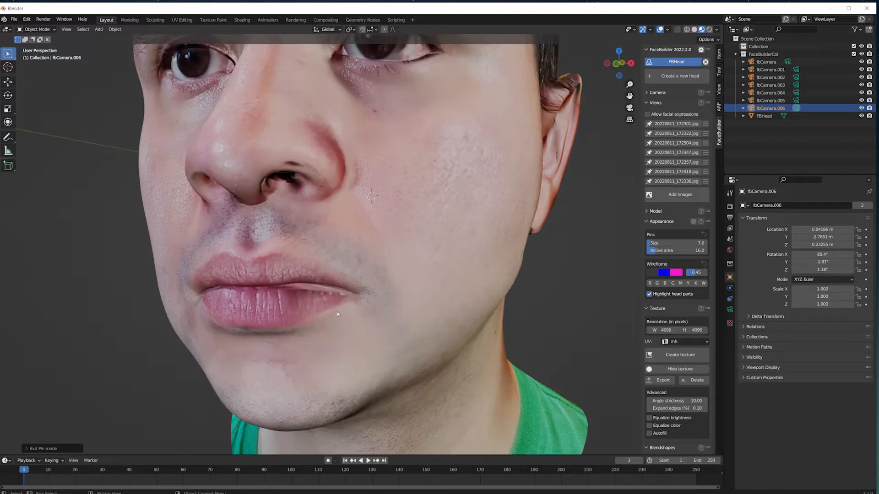
middle_click_drag(289, 289, 333, 231)
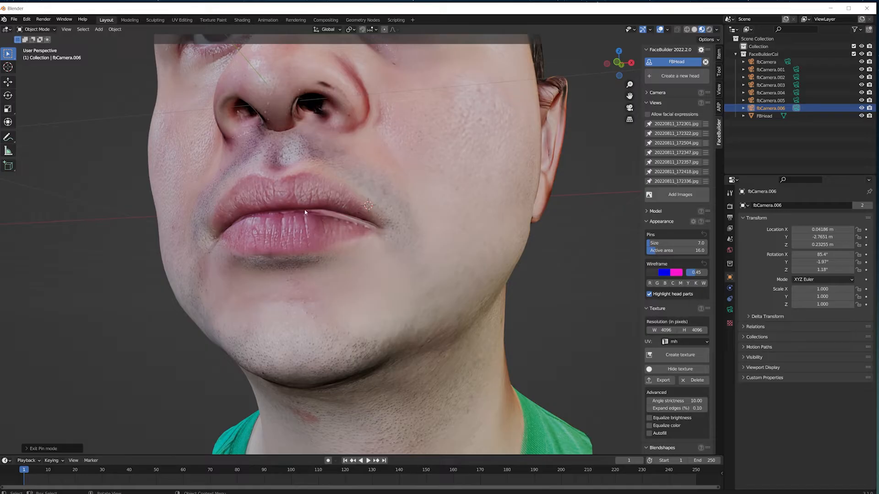
middle_click_drag(371, 218, 411, 213)
scroll(400, 205, "down", 3)
scroll(387, 220, "up", 3)
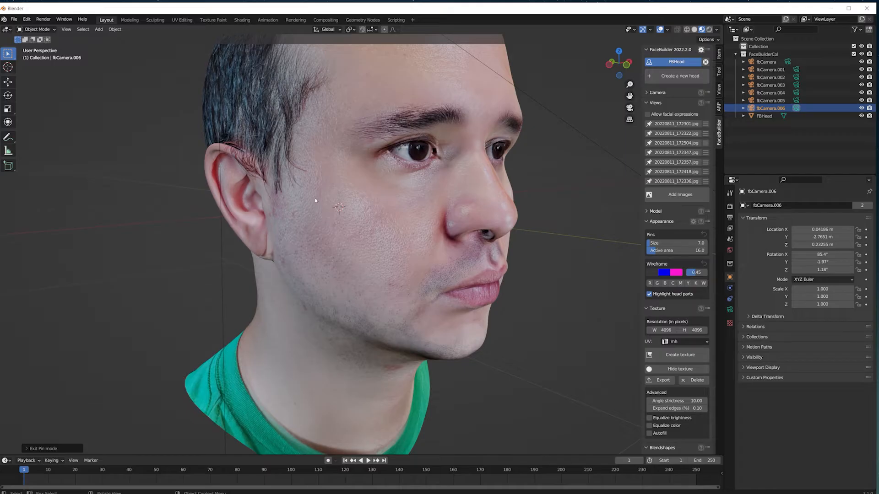
middle_click_drag(358, 202, 319, 207)
scroll(294, 211, "down", 2)
scroll(336, 254, "up", 3)
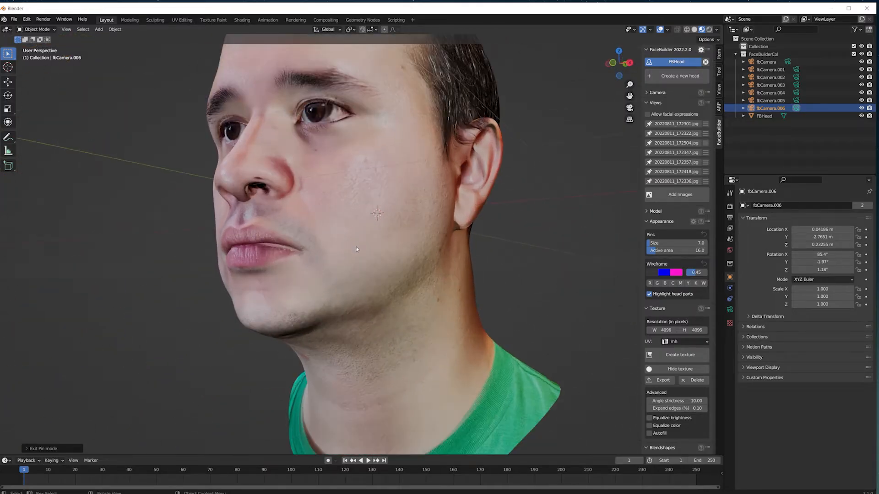
middle_click_drag(356, 249, 370, 242)
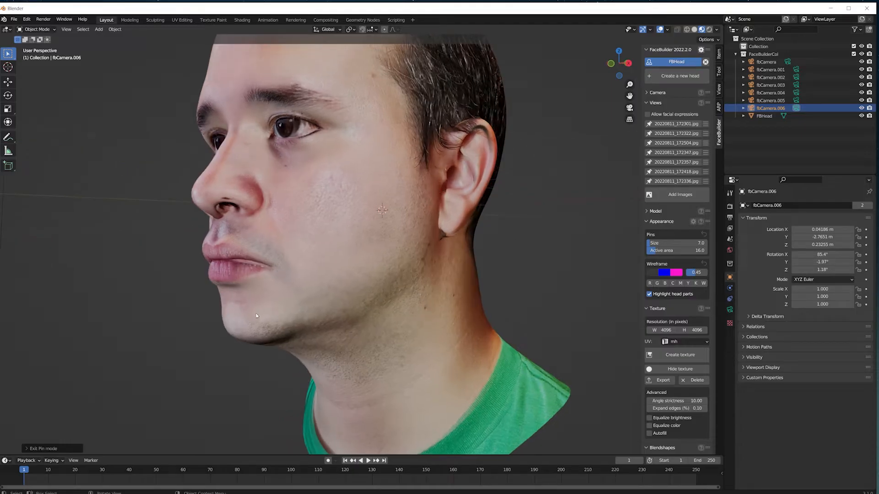
middle_click_drag(393, 260, 324, 223)
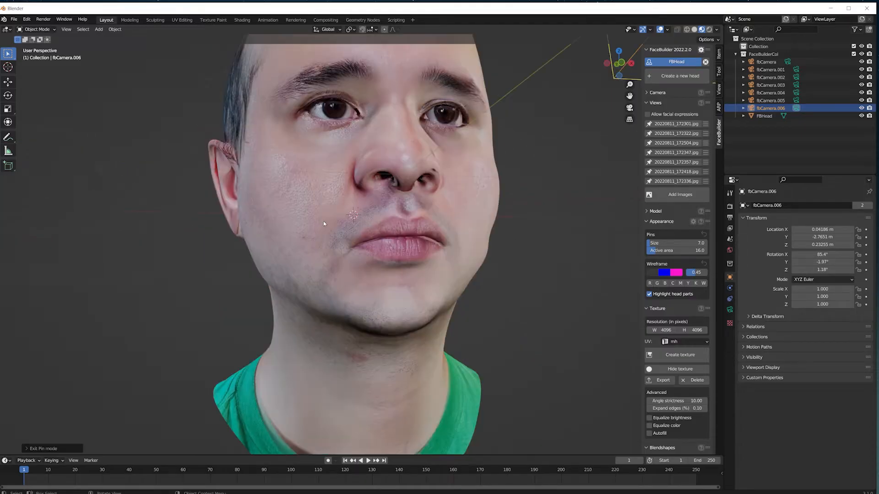
middle_click_drag(307, 189, 245, 229)
middle_click_drag(366, 303, 420, 255)
middle_click_drag(479, 182, 366, 191)
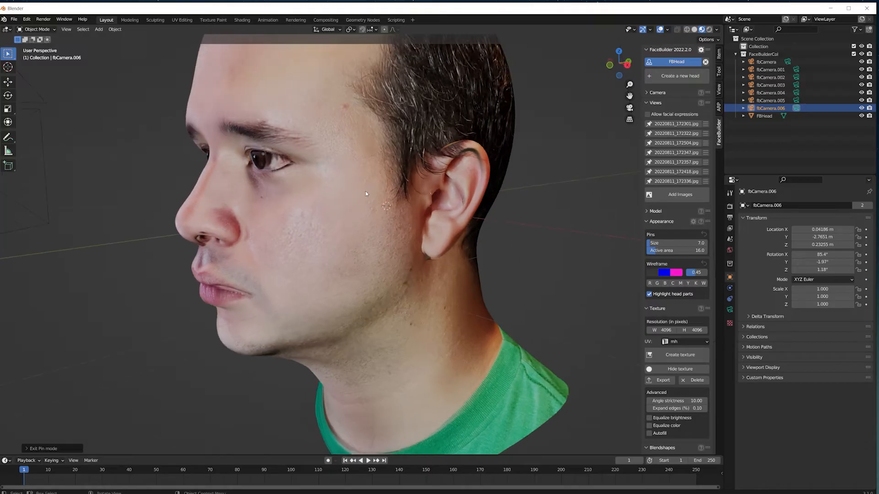
middle_click_drag(293, 124, 328, 156)
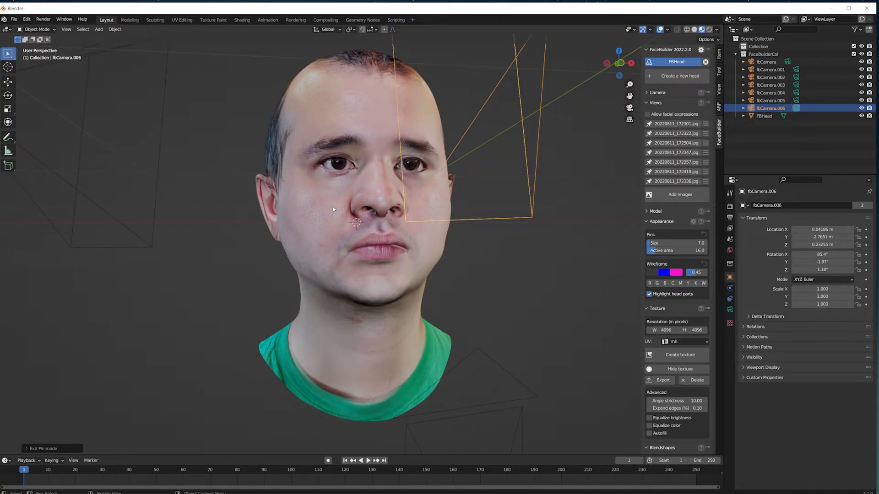
Select the FBHead mesh and start an FBX export with the file name MR3DDev.
left_click(769, 117)
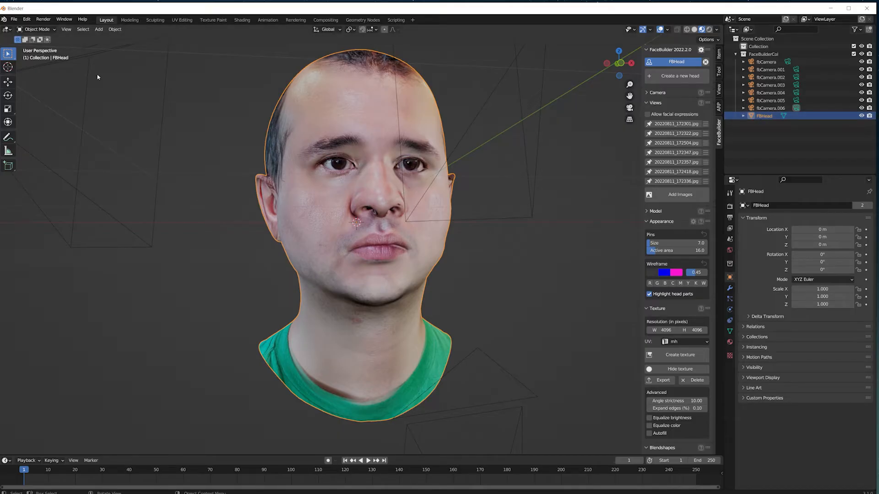
left_click(14, 20)
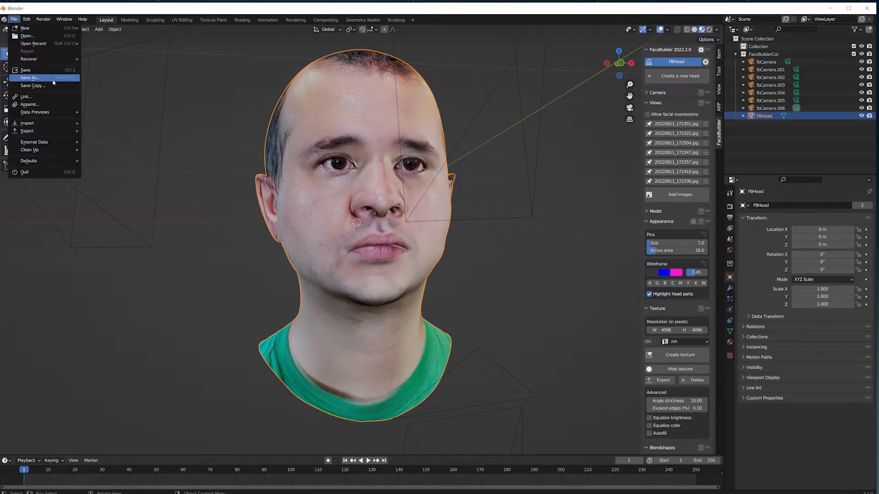
mouse_move(54, 124)
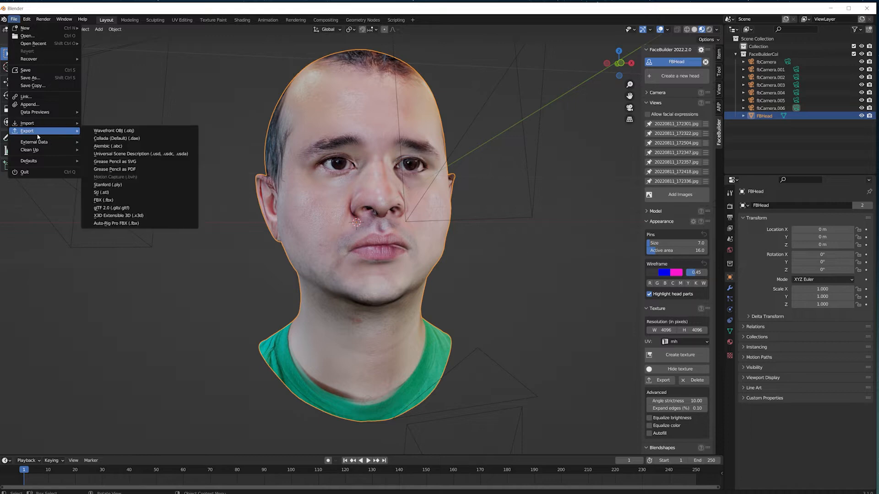
left_click(122, 200)
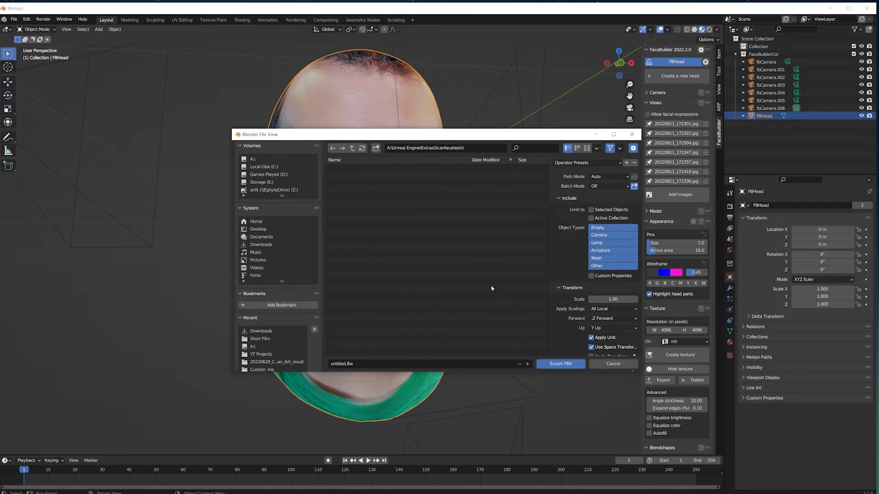
left_click(341, 363)
type("MR3DDev")
Set the export's path mode to Copy and embed the textures in the FBX.
left_click(618, 179)
left_click(626, 178)
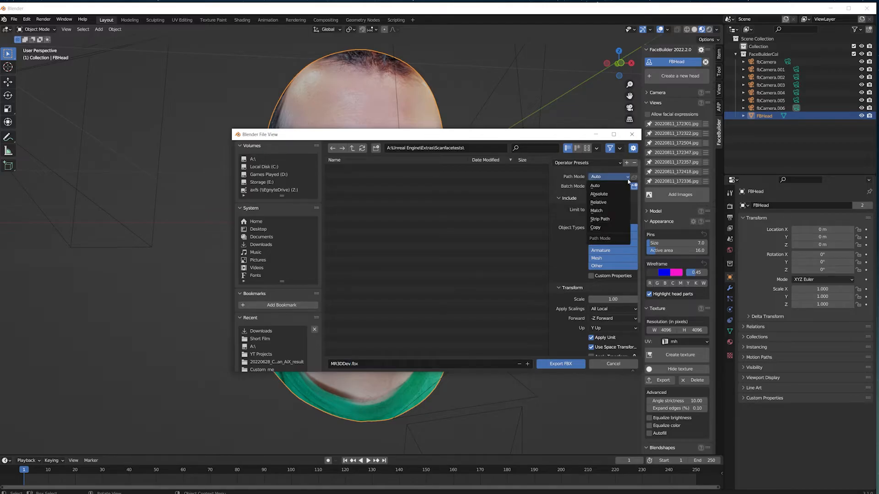
left_click(608, 227)
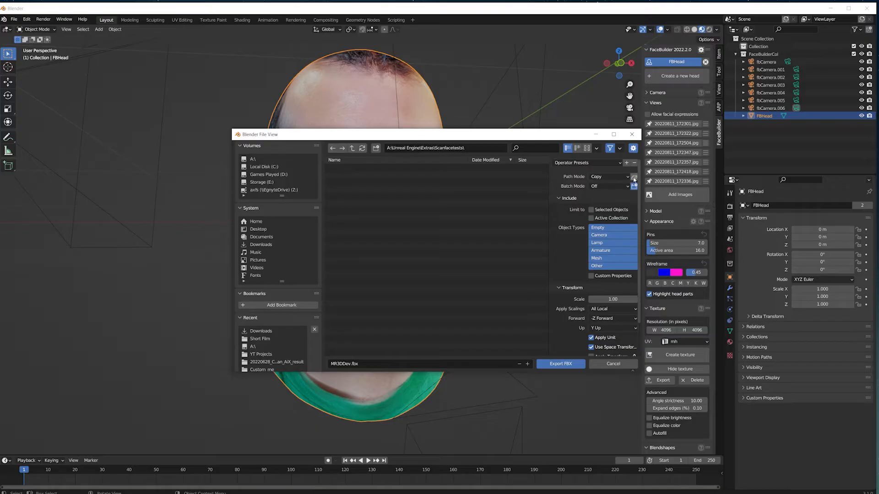
left_click(634, 178)
Restrict the exported object types to Mesh only.
left_click_drag(526, 136, 542, 163)
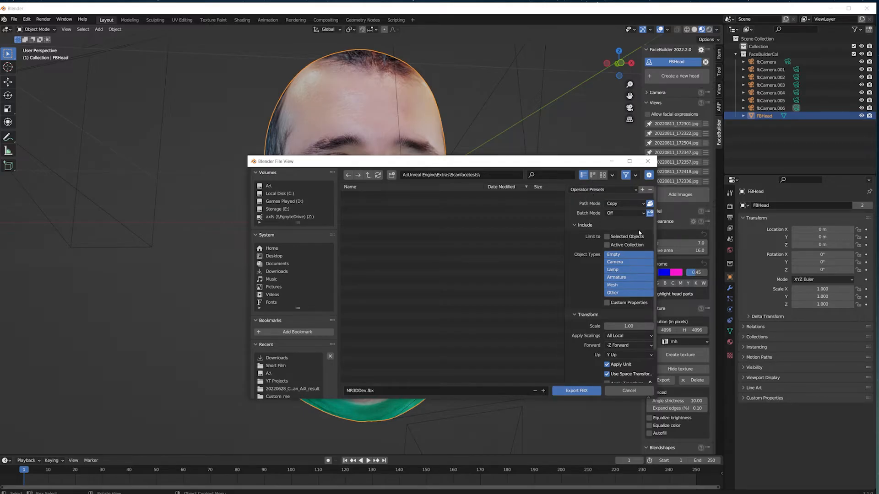
left_click(616, 285)
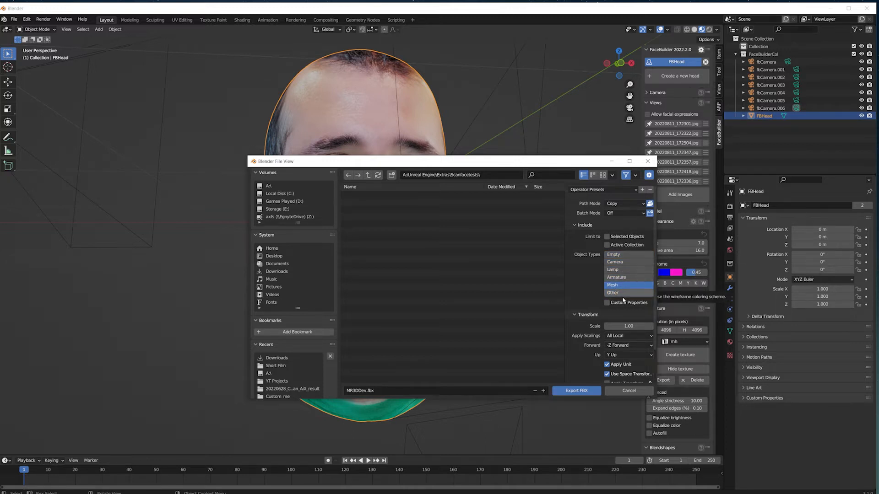
scroll(590, 275, "down", 2)
scroll(587, 274, "down", 2)
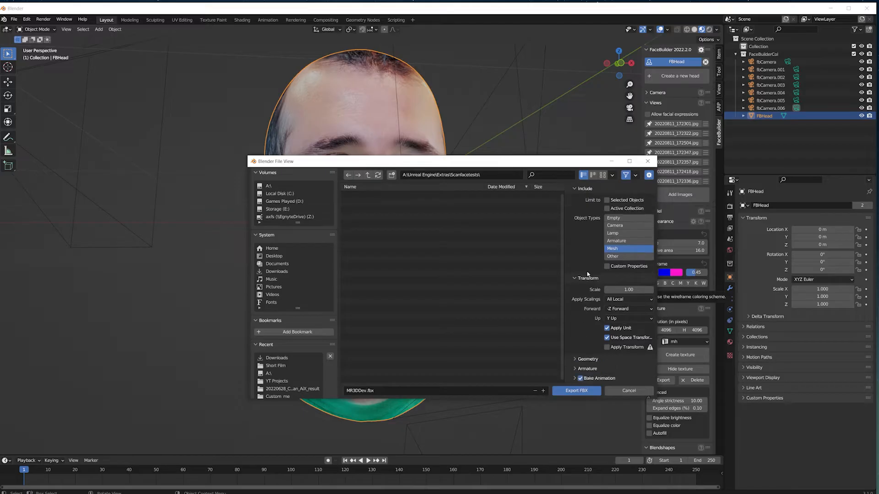
Disable Bake Animation, choose the smoothing type in the geometry settings, and export the head mesh as MR3DDev.fbx.
left_click(581, 378)
left_click(577, 359)
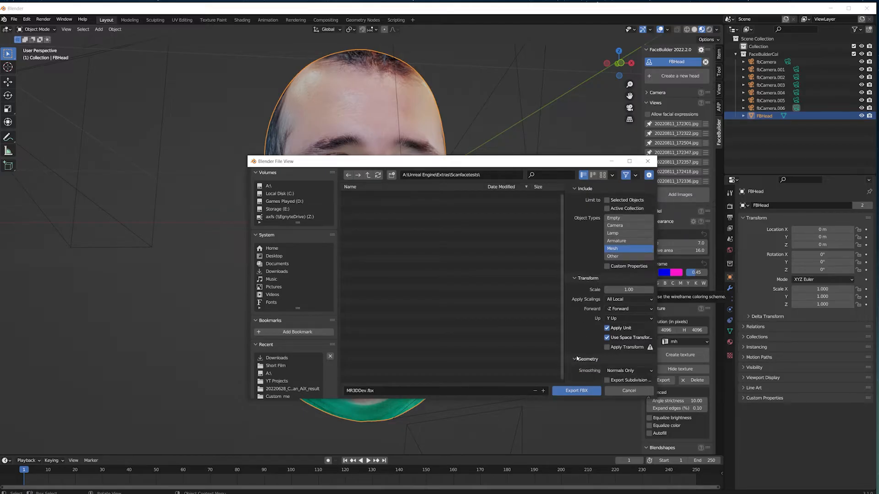
scroll(588, 341, "down", 3)
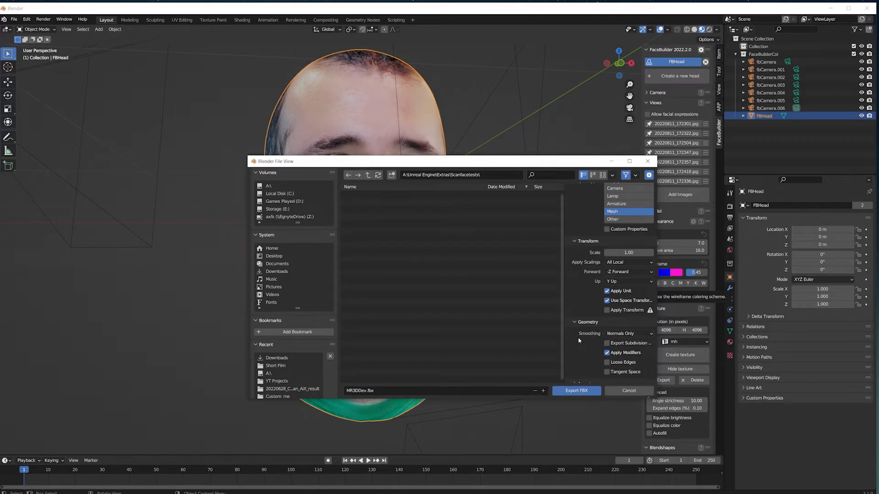
left_click(627, 338)
left_click(615, 350)
left_click(575, 391)
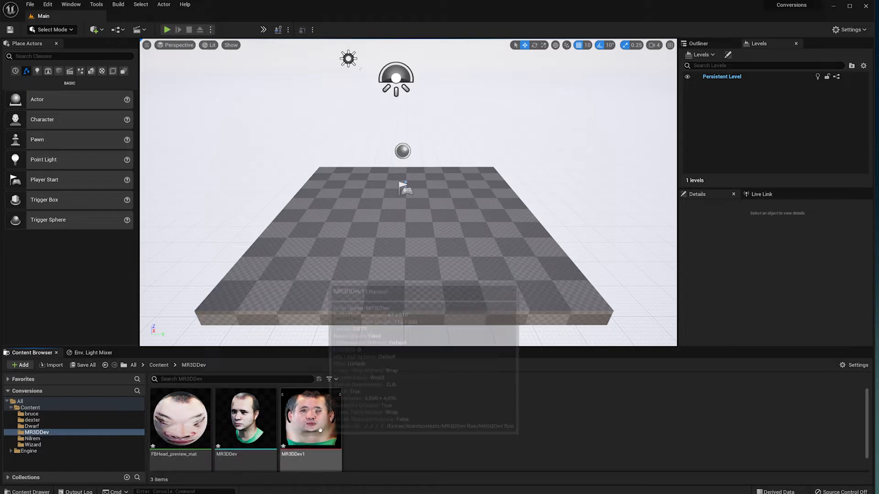
Switch to Unreal Engine, inspect the imported MR3DDev static mesh in its editor, and close the editor.
double_click(239, 421)
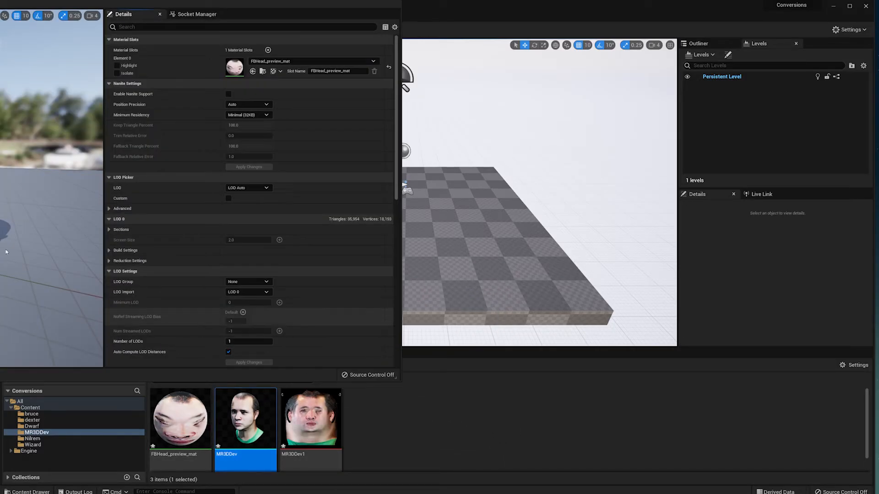
left_click_drag(37, 202, 55, 197)
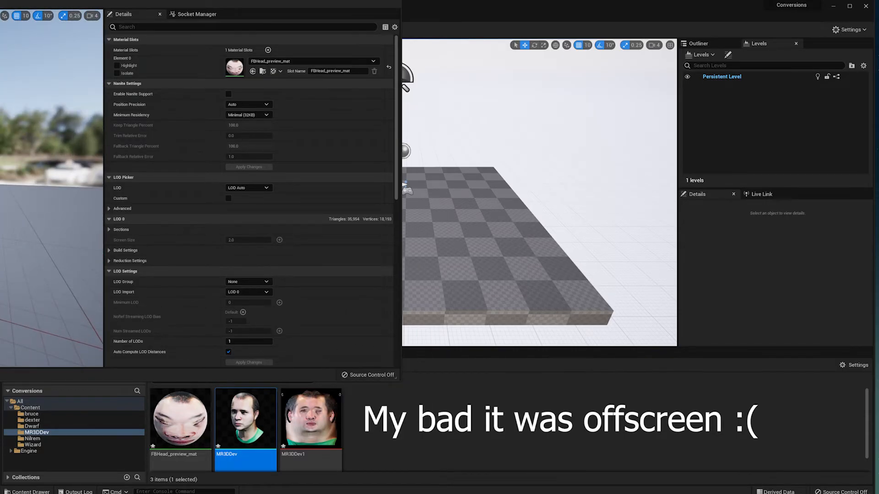
left_click(392, 1)
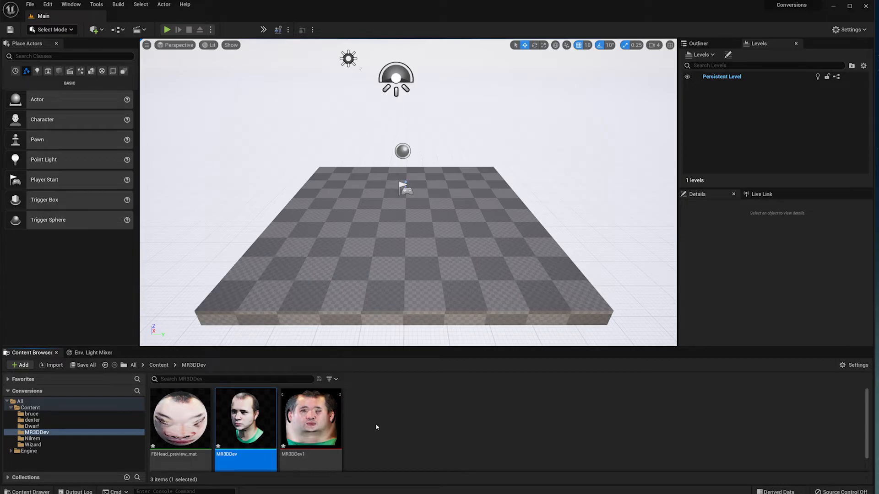
mouse_move(256, 419)
right_click(246, 417)
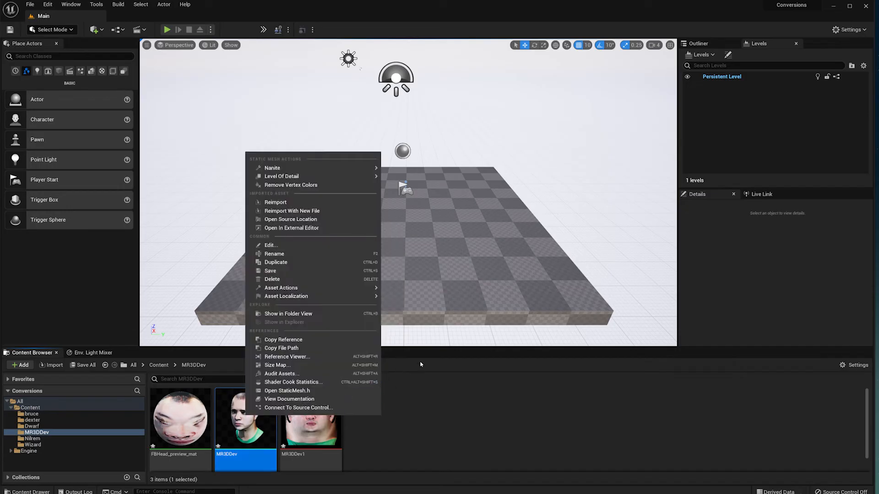
left_click(448, 397)
Create a MetaHuman Identity asset named MR3D in the MR3DDev folder.
right_click(451, 411)
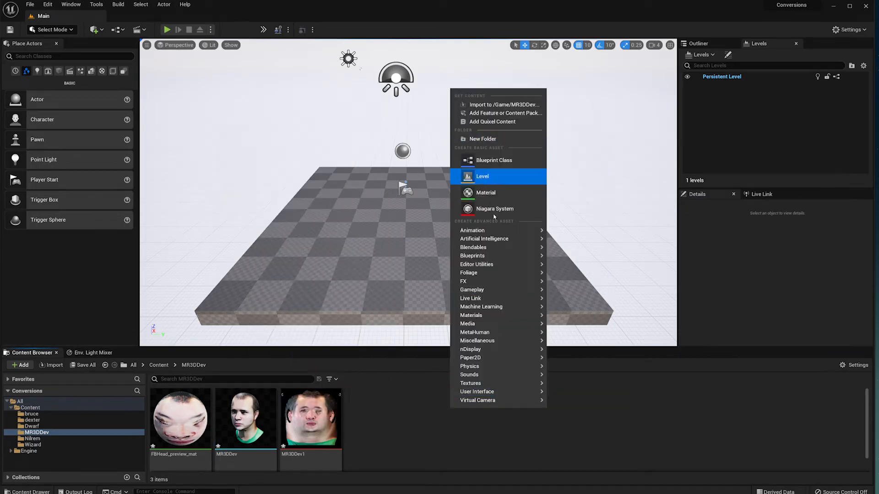
mouse_move(490, 333)
left_click(595, 355)
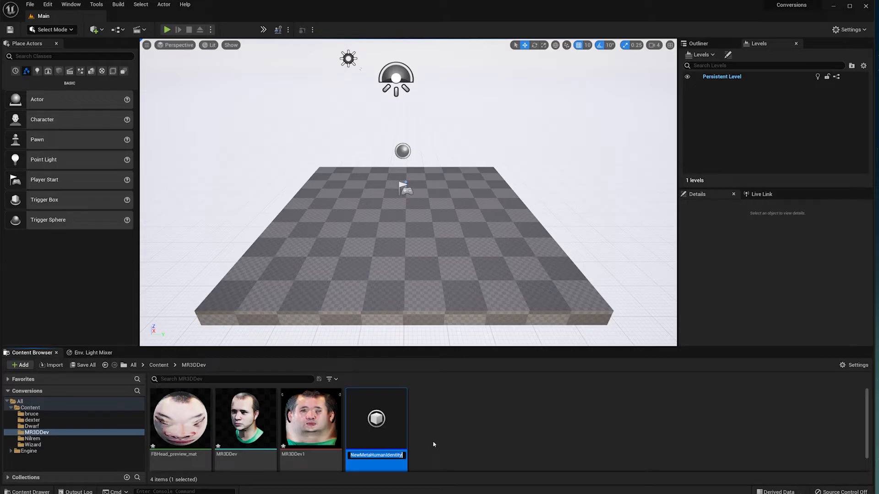
type("MR3D")
key("Return")
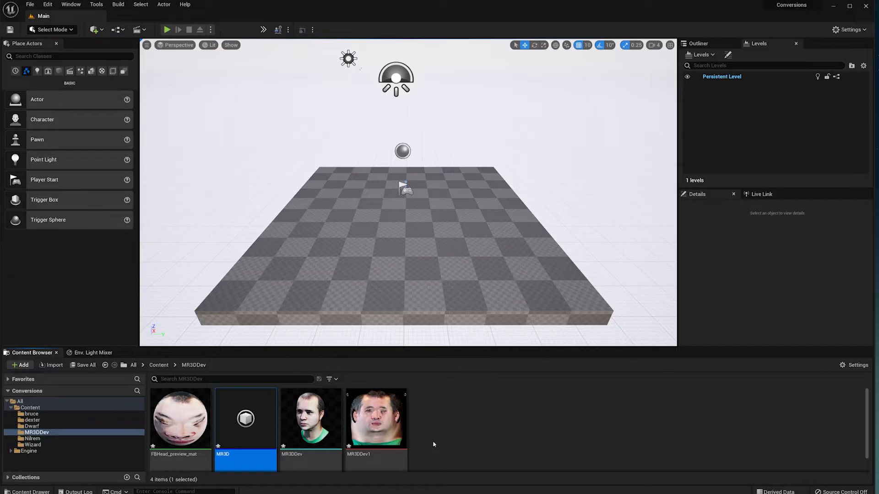
Open the MR3D identity and create its components from the MR3DDev static mesh.
key("Return")
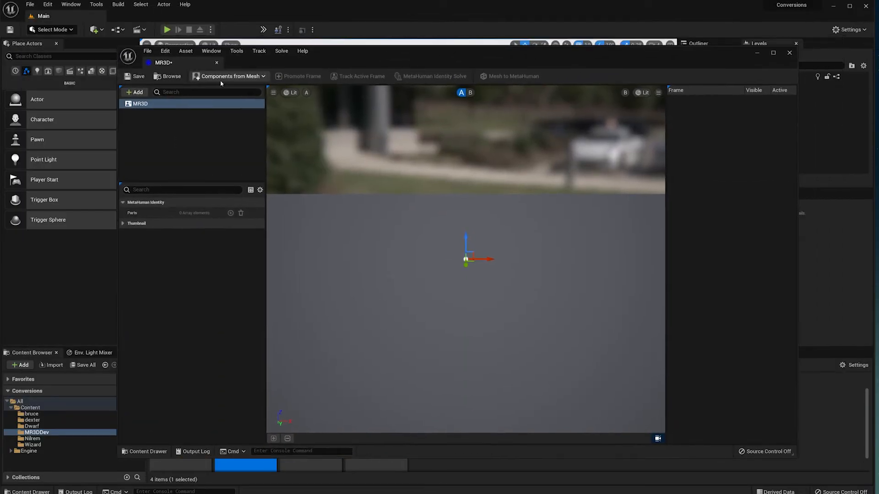
left_click(221, 77)
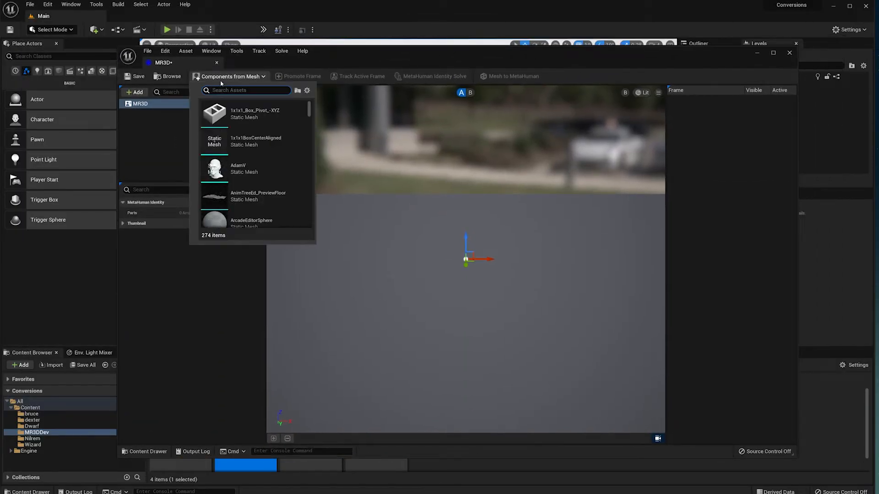
left_click_drag(321, 59, 348, 82)
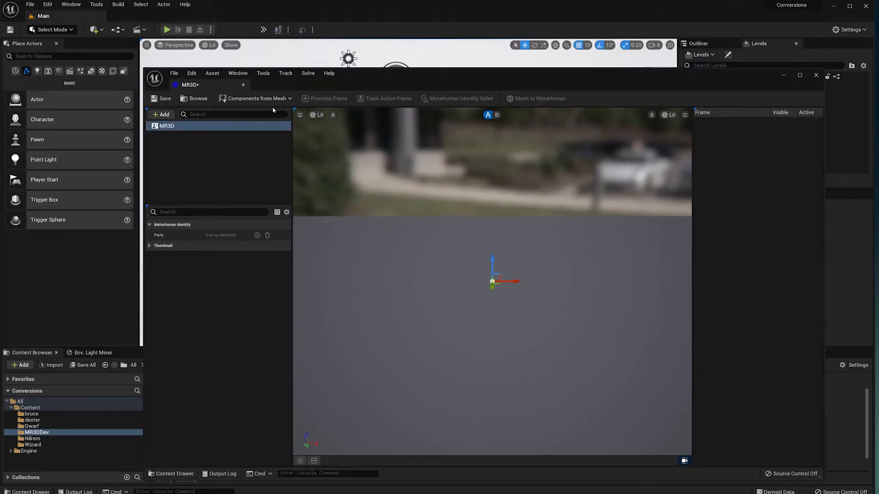
left_click(256, 98)
type("mr")
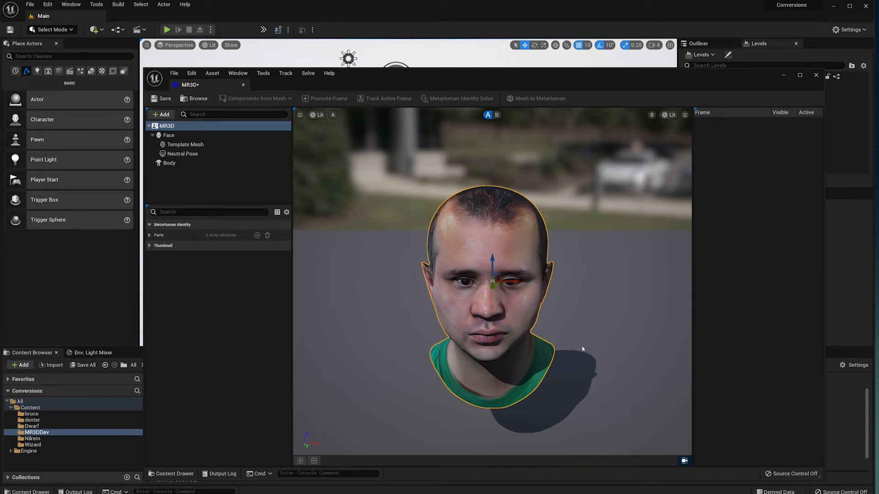
left_click(251, 186)
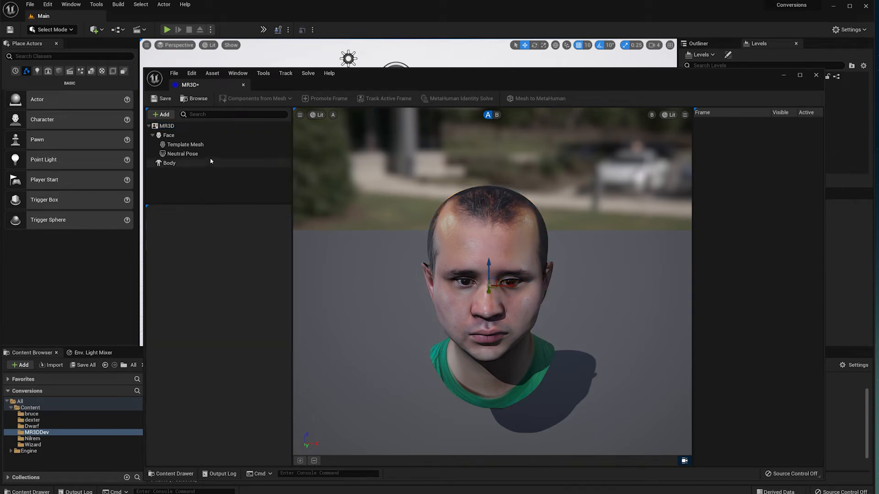
Select the identity's Neutral Pose and frame the head straight from the front.
left_click(197, 154)
right_click_drag(466, 244, 476, 185)
key("w")
key("s")
key("q")
scroll(466, 242, "up", 8)
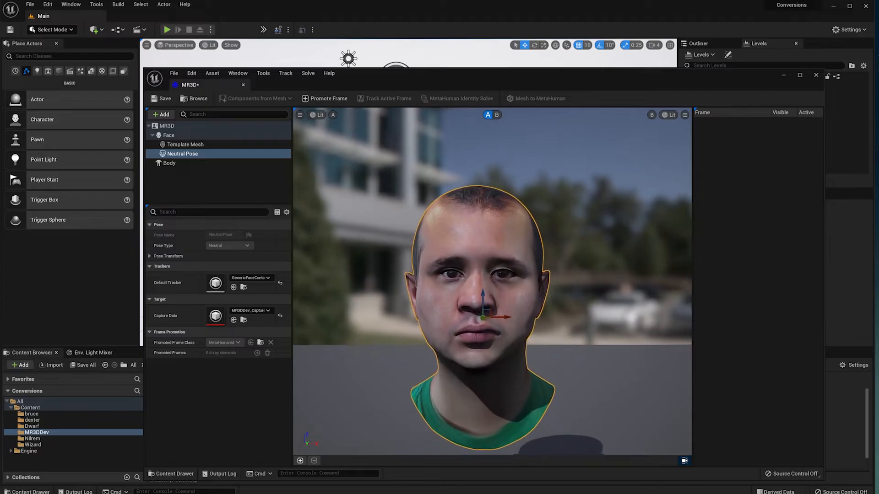
Set the viewport's field of view to 25 and fit the whole head in view.
left_click(300, 114)
left_click(351, 145)
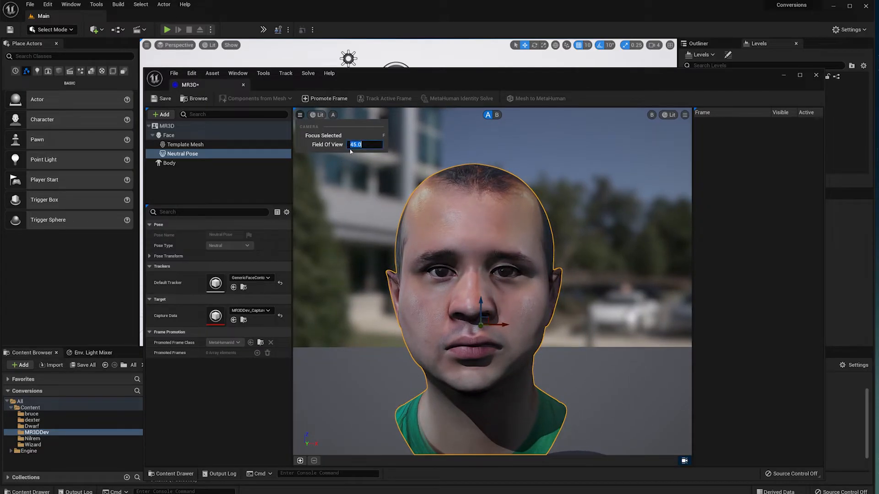
type("25")
key("Return")
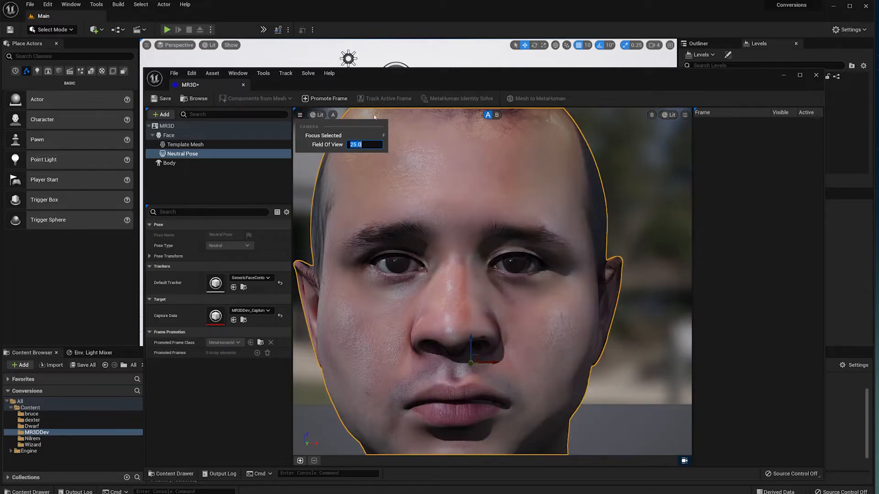
scroll(492, 281, "down", 6)
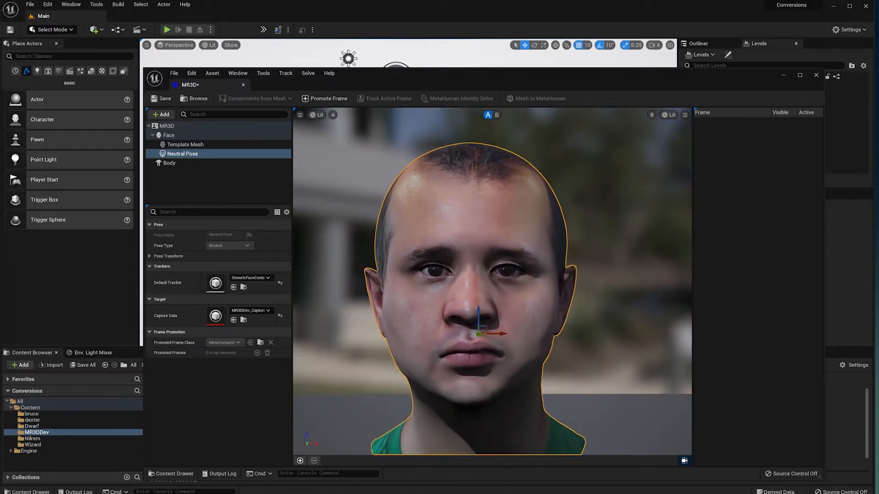
scroll(492, 281, "down", 3)
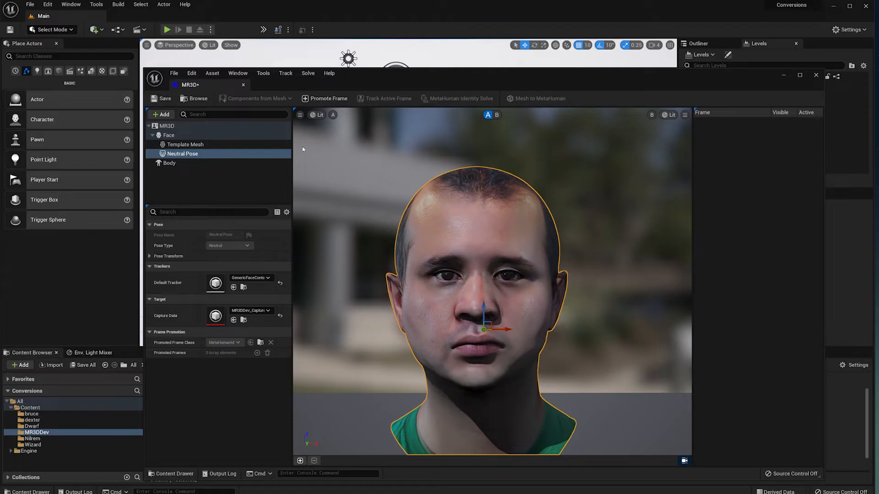
Set the field of view of the identity viewport to 30.
left_click(300, 114)
left_click(362, 145)
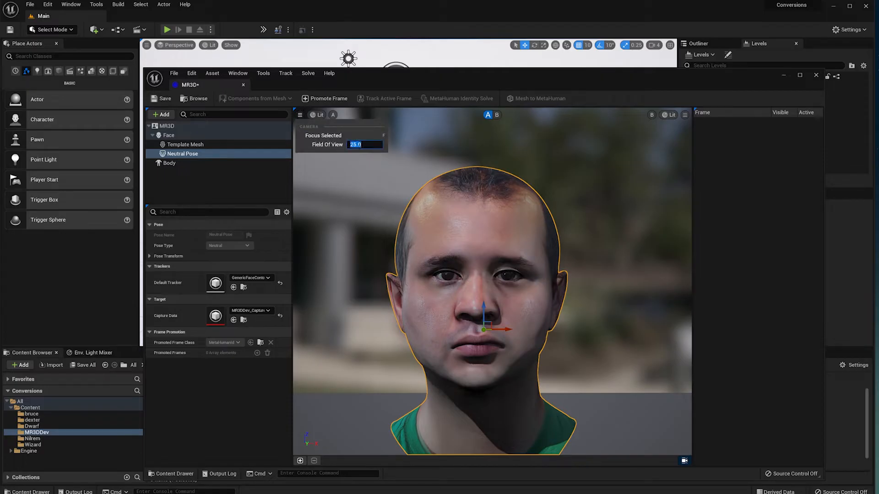
type("30")
key("Return")
Frame the face closely from the front, promote this view as a frame, and track its facial landmarks.
key("w")
right_click_drag(379, 184, 380, 184)
key("s")
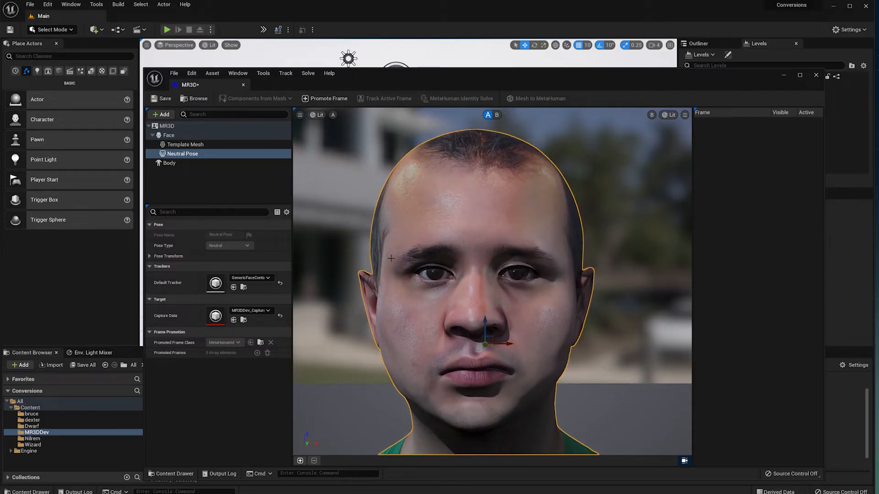
left_click(324, 98)
left_click(385, 98)
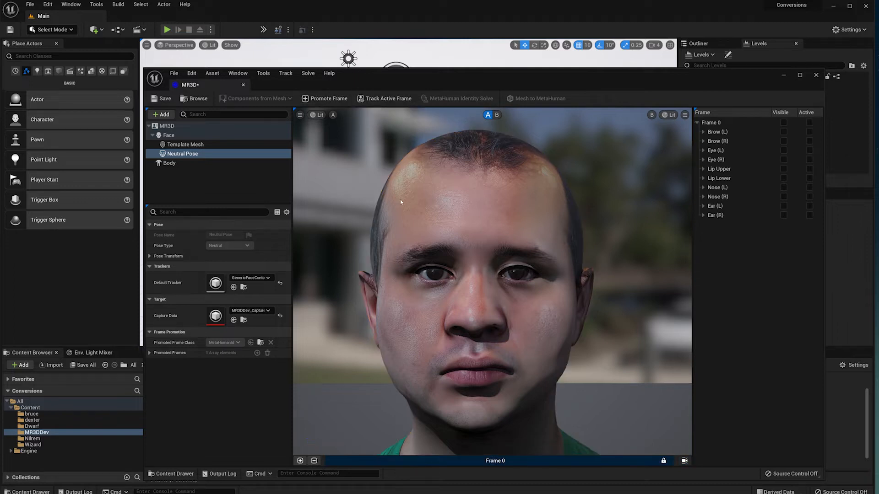
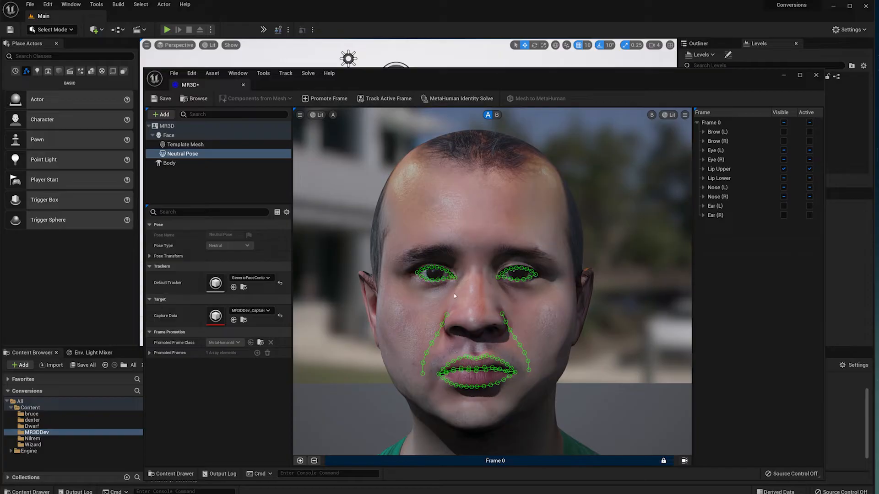
Fit the left eye's lower eyelid curve and corner points to the lid edge in the texture.
scroll(545, 282, "up", 10)
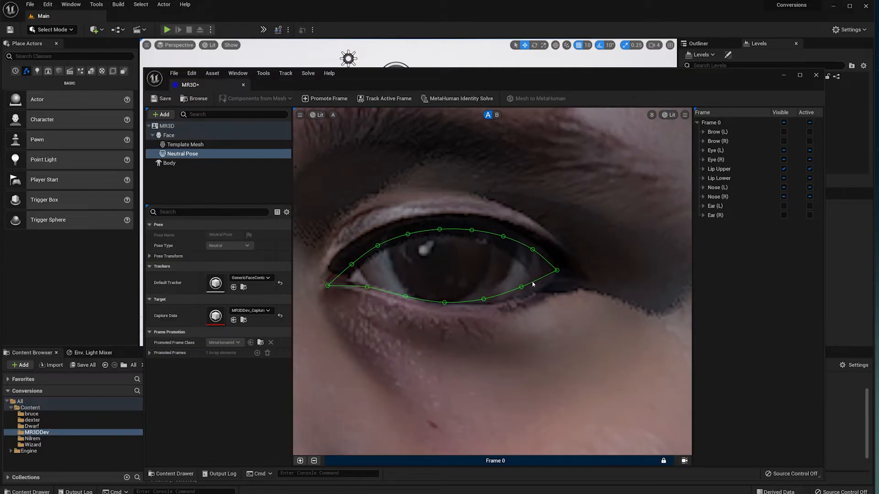
left_click_drag(531, 287, 538, 292)
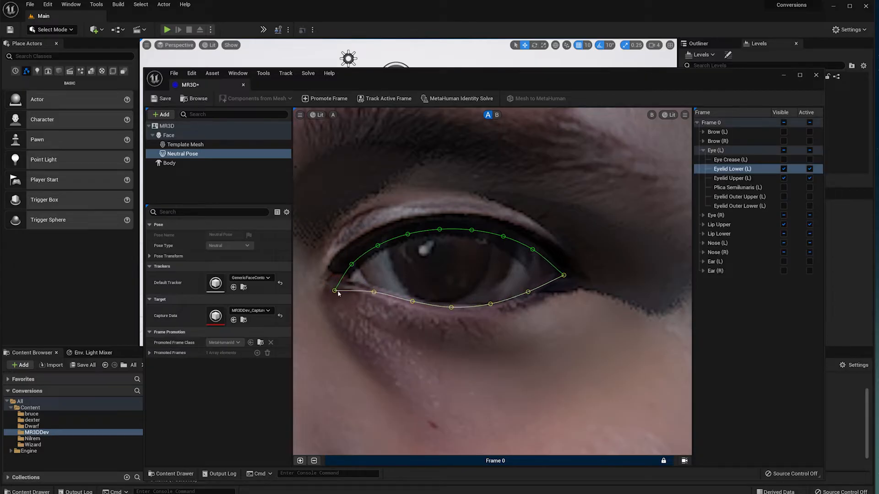
left_click_drag(333, 294, 330, 285)
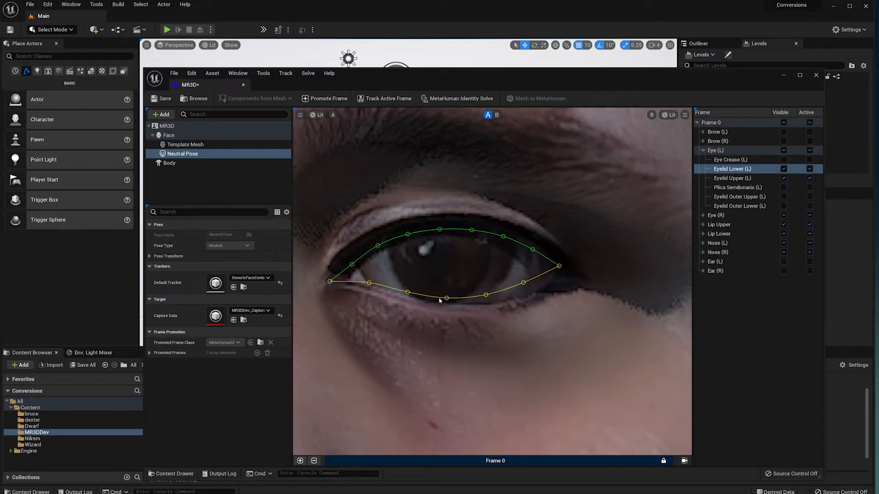
left_click_drag(508, 293, 507, 302)
left_click_drag(331, 291, 451, 306)
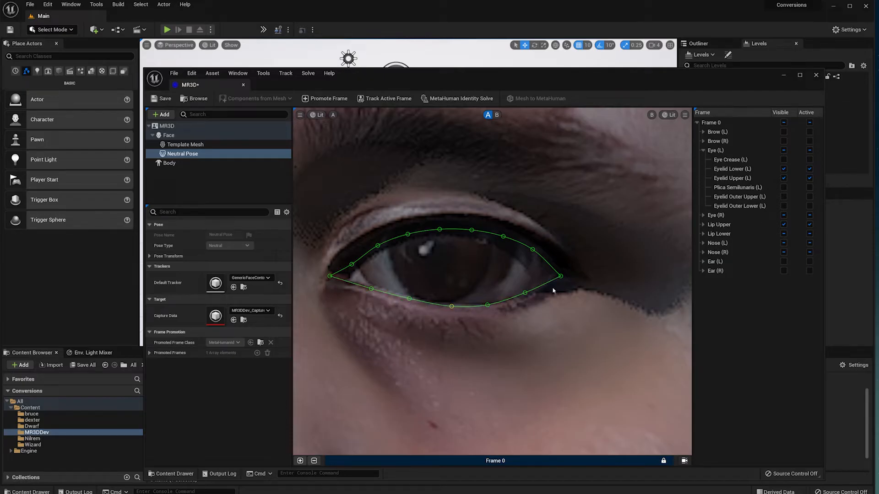
left_click_drag(561, 278, 566, 279)
Fit the right eye's corner points and lower eyelid curve to the lid edge in the texture.
scroll(518, 269, "down", 1)
scroll(518, 269, "down", 5)
scroll(343, 303, "up", 2)
scroll(361, 304, "up", 5)
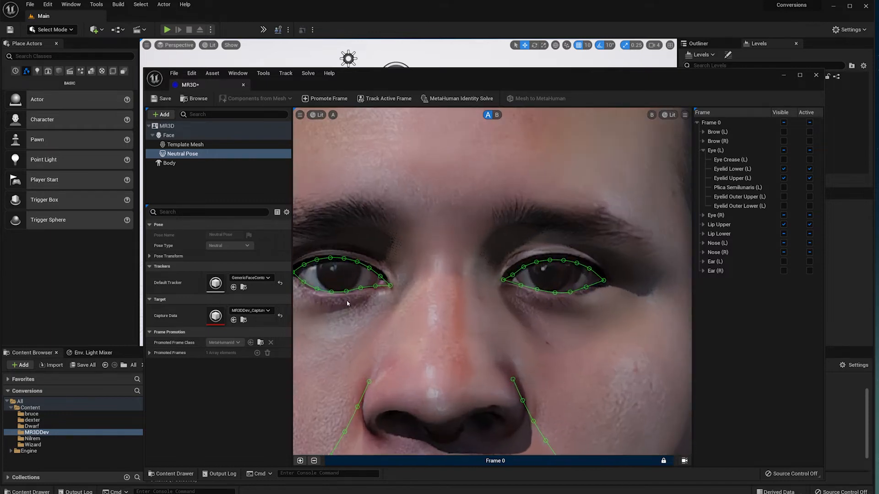
scroll(424, 315, "up", 1)
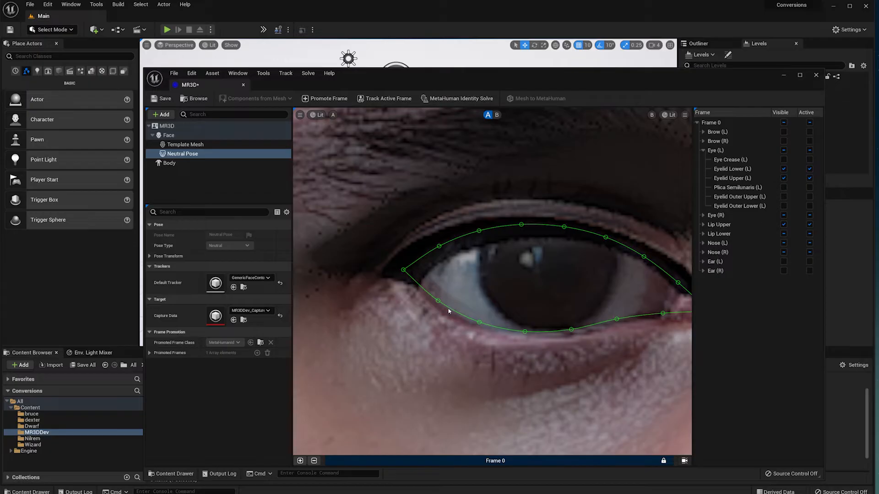
left_click_drag(403, 270, 398, 274)
left_click_drag(438, 302, 434, 304)
left_click_drag(479, 322, 620, 325)
scroll(641, 329, "down", 1)
right_click_drag(607, 321, 404, 308)
scroll(460, 308, "up", 2)
left_click_drag(449, 298, 491, 301)
scroll(469, 314, "down", 3)
scroll(465, 331, "down", 5)
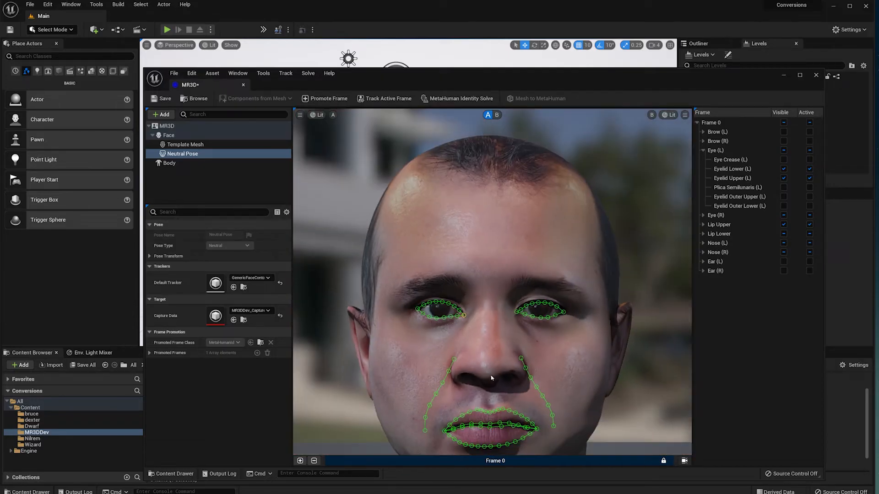
Move the inner lip contour points onto the mouth line at its centre and toward the character's right corner.
right_click_drag(481, 323, 508, 376)
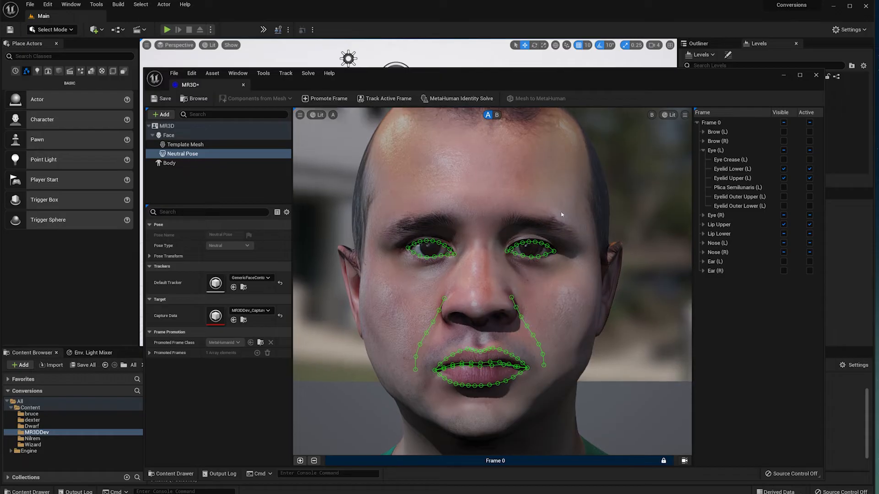
scroll(514, 383, "up", 6)
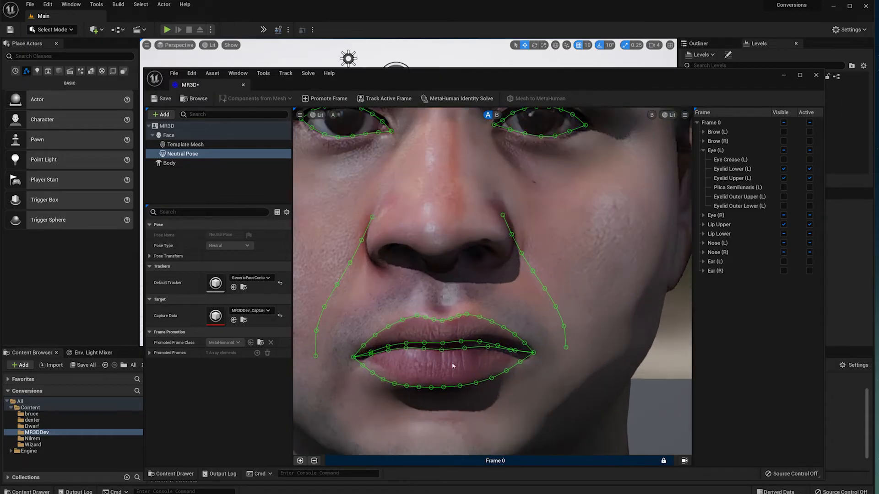
left_click_drag(457, 314, 457, 325)
left_click_drag(507, 314, 564, 320)
left_click_drag(408, 314, 362, 321)
right_click_drag(340, 327, 466, 328)
left_click_drag(439, 323, 397, 342)
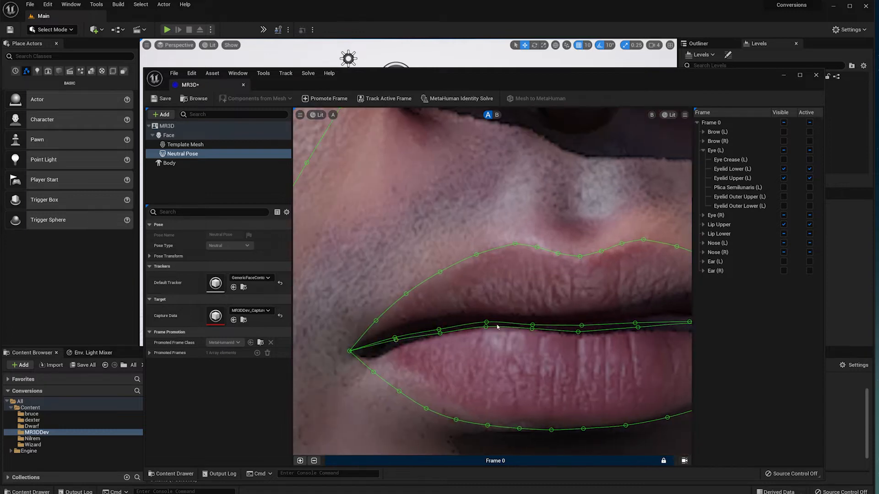
Refine the remaining inner lip contour points so both curves follow the mouth line on the character's left side.
right_click_drag(664, 323, 473, 322)
scroll(478, 322, "up", 2)
left_click_drag(501, 320, 498, 315)
left_click_drag(512, 323, 502, 318)
left_click_drag(438, 328, 438, 326)
left_click_drag(366, 333, 370, 328)
scroll(377, 338, "down", 3)
scroll(377, 338, "down", 6)
scroll(426, 290, "up", 2)
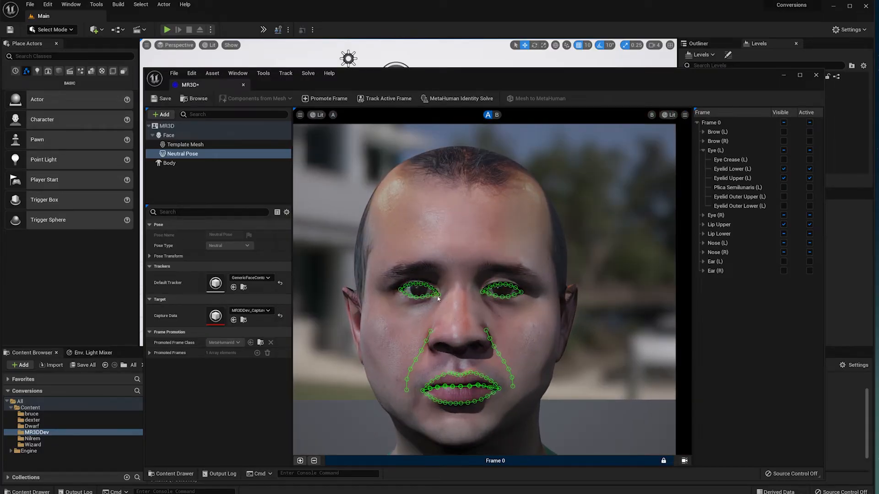
Run the MetaHuman Identity Solve on the tracked neutral pose to fit the template mesh.
left_click(473, 98)
left_click(259, 193)
Examine the solved template mesh from the front, side and close up, checking the face, ears and neck.
scroll(493, 282, "down", 3)
mouse_move(492, 282)
right_mouse_down()
mouse_move(581, 321)
mouse_move(402, 270)
mouse_move(508, 282)
right_mouse_up()
mouse_move(483, 134)
right_mouse_down()
mouse_move(499, 128)
mouse_move(483, 135)
right_mouse_up()
right_click_drag(446, 315, 360, 377)
left_click_drag(519, 291, 641, 236, "alt")
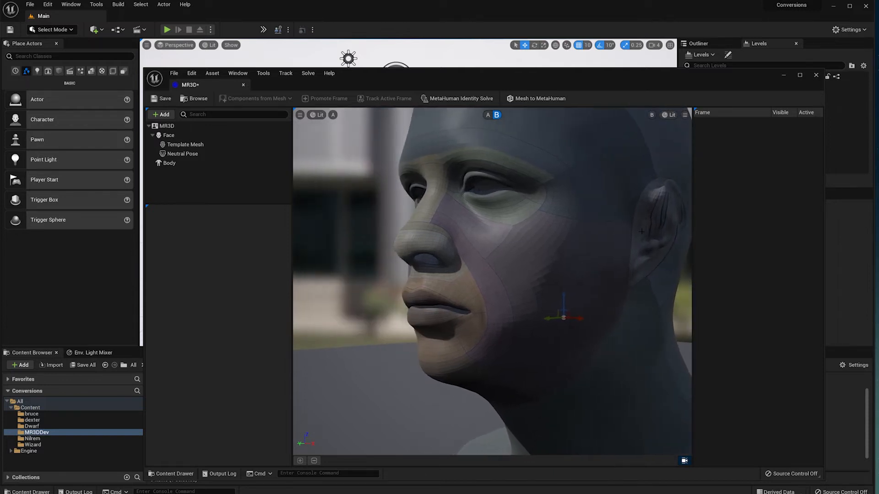
right_click_drag(657, 214, 688, 210)
left_click_drag(663, 220, 620, 225, "alt")
right_click_drag(483, 292, 586, 276)
right_click_drag(485, 316, 498, 315)
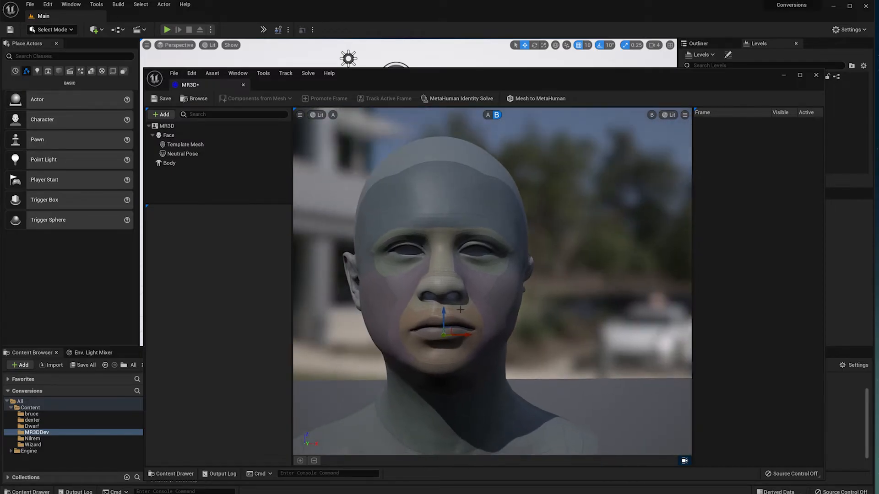
right_click_drag(532, 319, 515, 301)
mouse_move(510, 353)
right_mouse_down()
mouse_move(492, 348)
mouse_move(505, 348)
right_mouse_up()
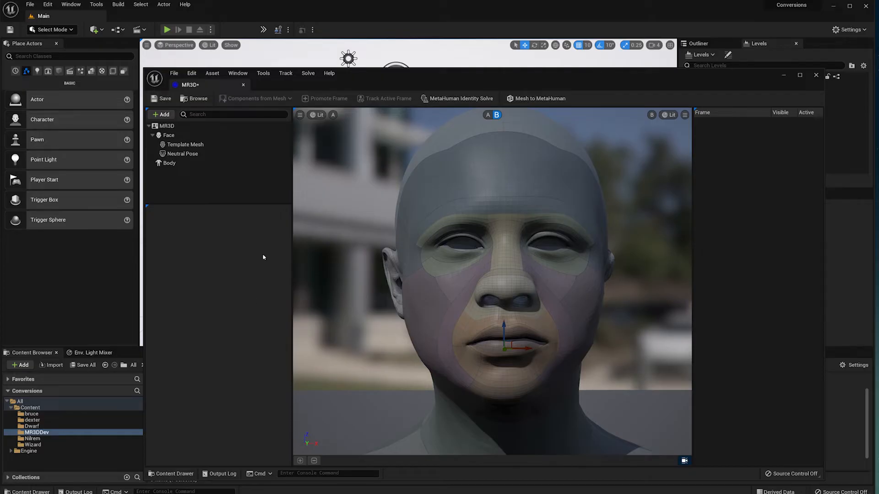
Choose the first body type in the second row for the identity's body and raise its height to the maximum.
left_click(168, 164)
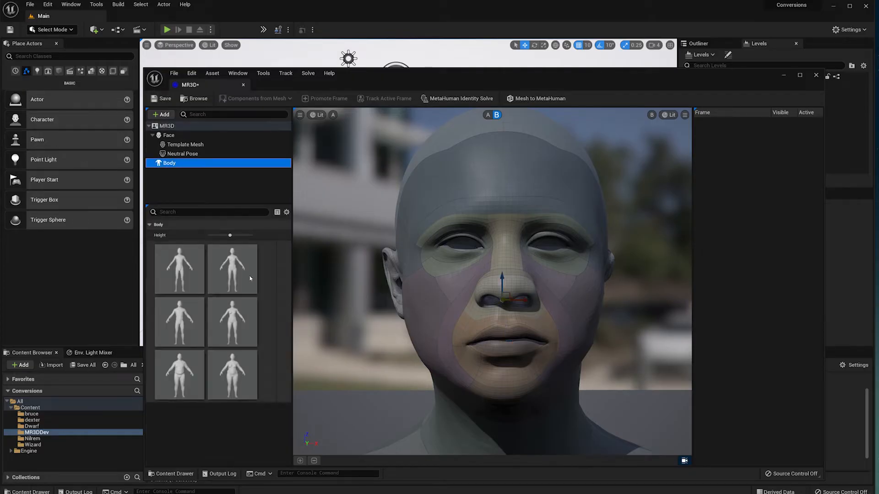
left_click(181, 318)
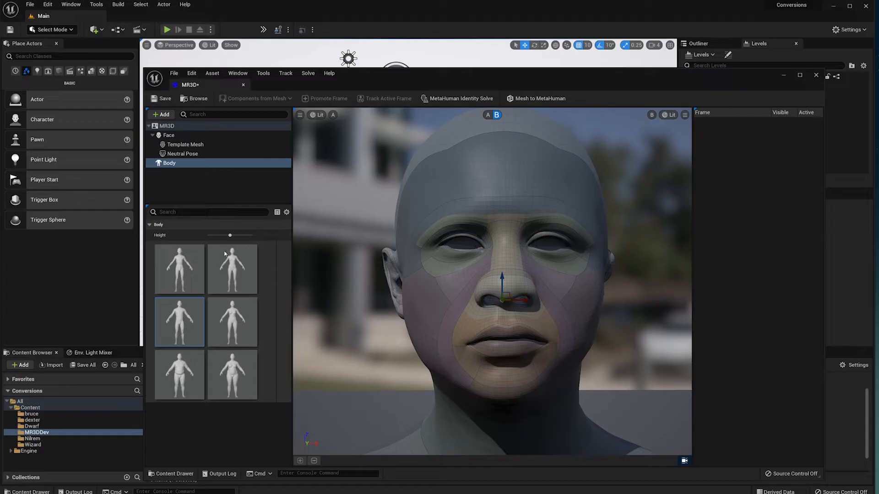
left_click_drag(231, 235, 252, 235)
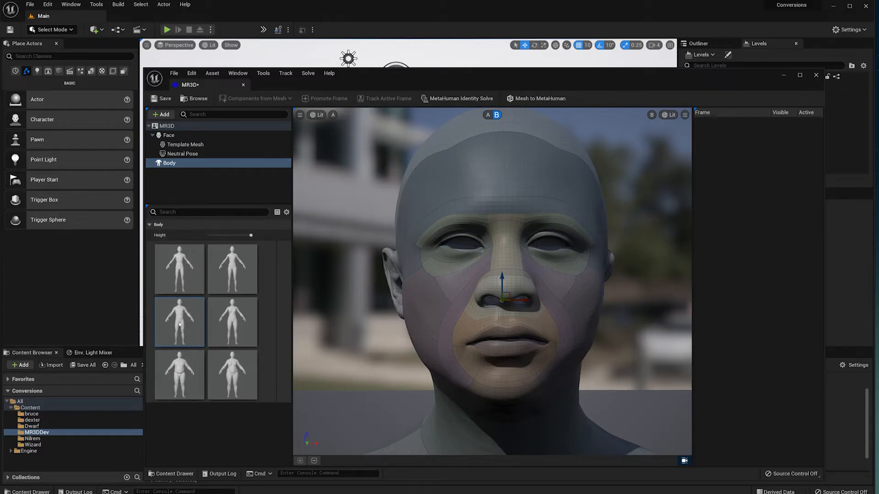
Convert the identity with Mesh to MetaHuman, and open MR3D's Custom Mesh settings for editing in MetaHuman Creator.
left_click(529, 102)
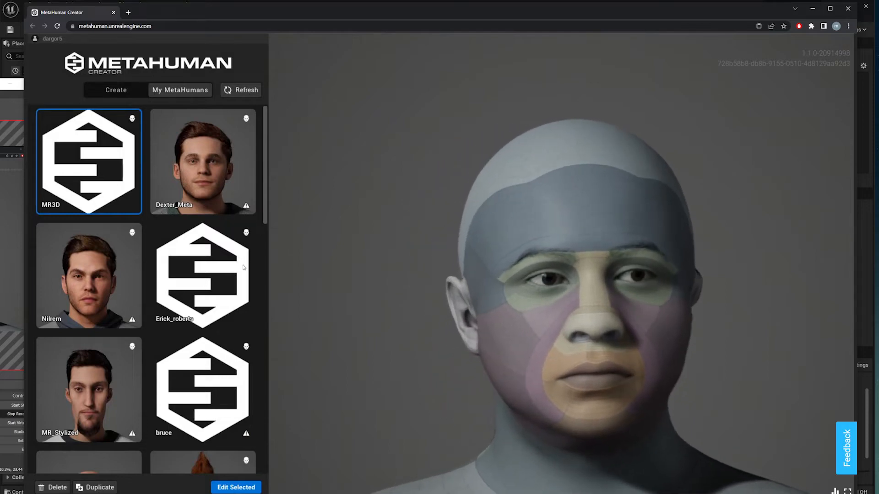
left_click(236, 487)
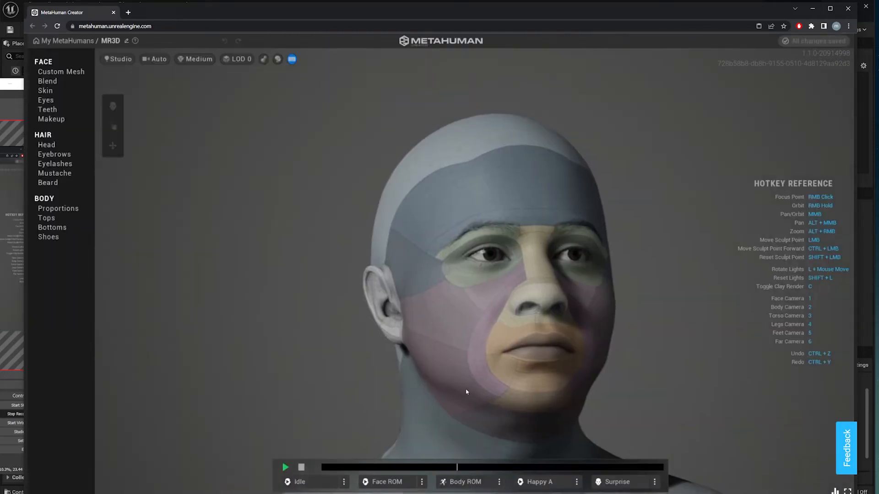
left_click(60, 71)
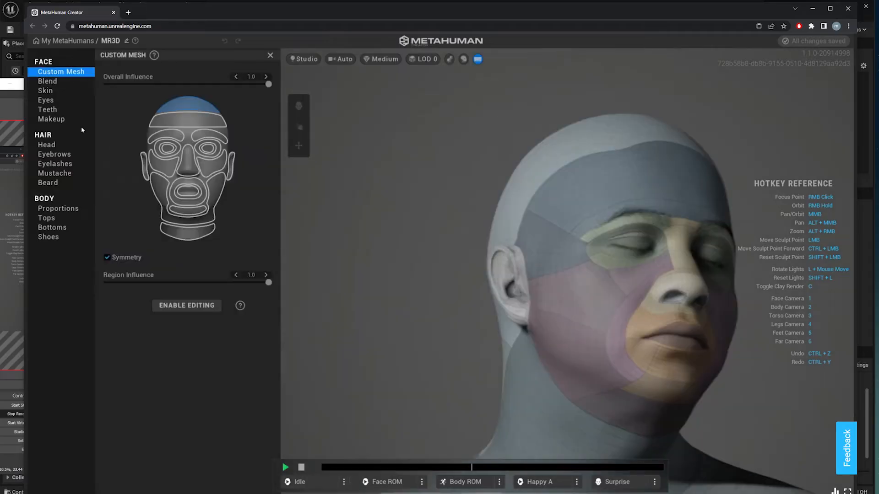
Stop the preview animation and set the region influence of both ears to 0.0.
left_click(231, 167)
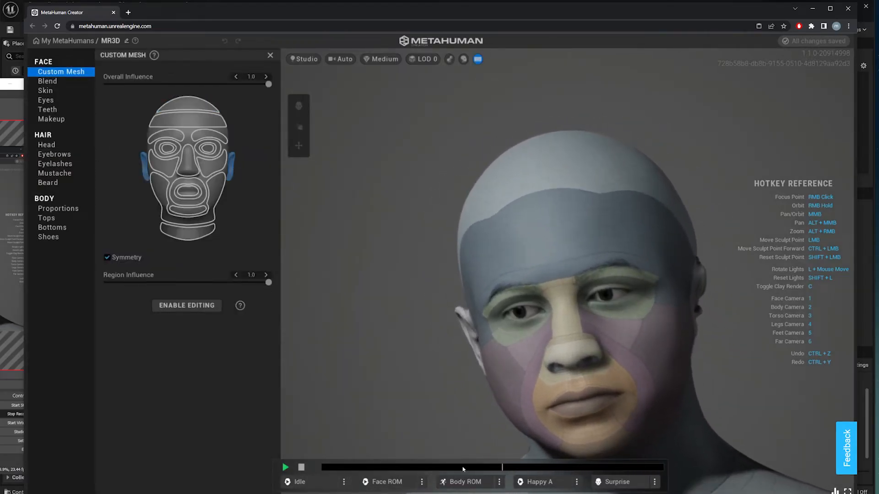
left_click(302, 467)
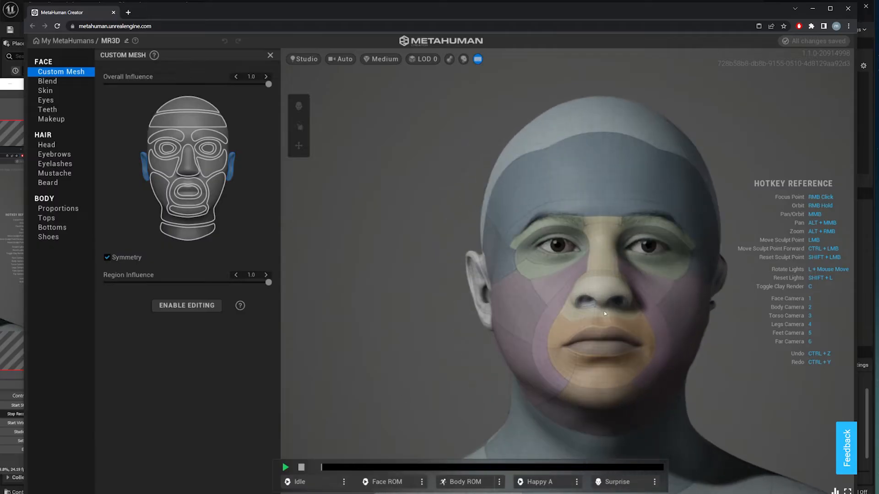
right_click_drag(644, 330, 534, 327)
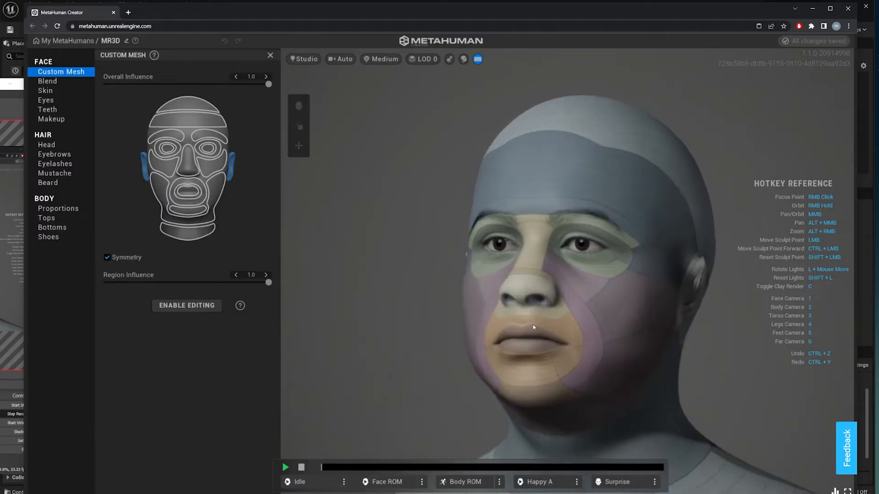
left_click_drag(269, 285, 107, 283)
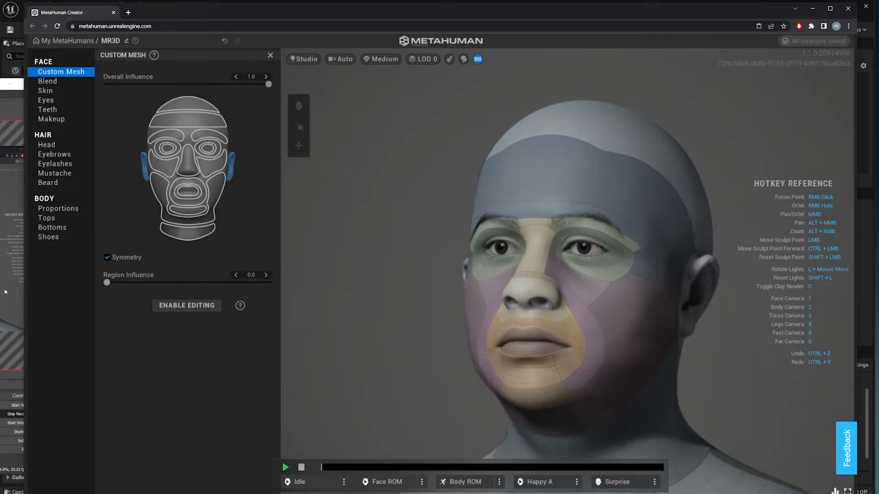
Reduce the region influence of the top of the head to the minimum and set the forehead's to 0.0.
right_click_drag(571, 364, 679, 373)
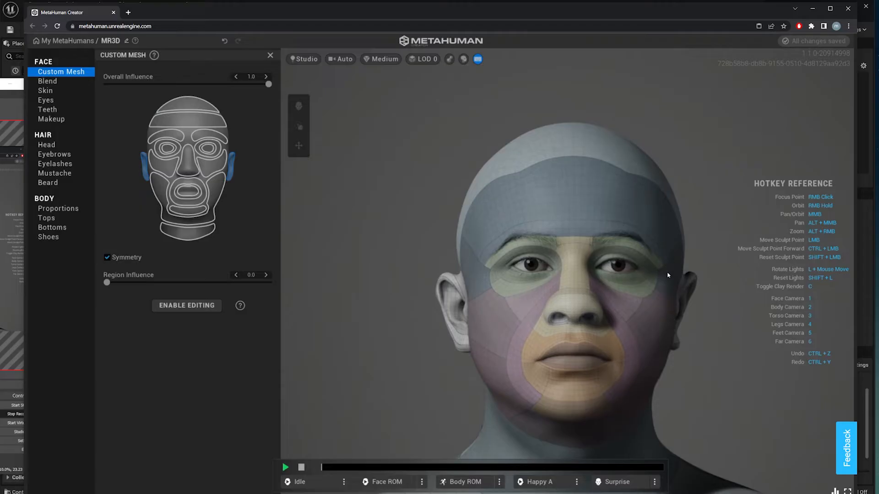
right_click_drag(485, 319, 384, 320)
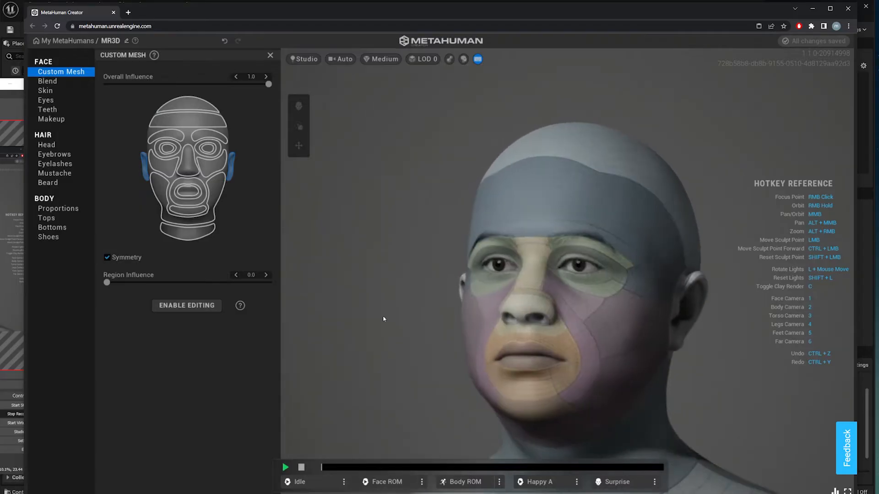
right_click_drag(567, 369, 378, 353)
right_click_drag(563, 369, 591, 366)
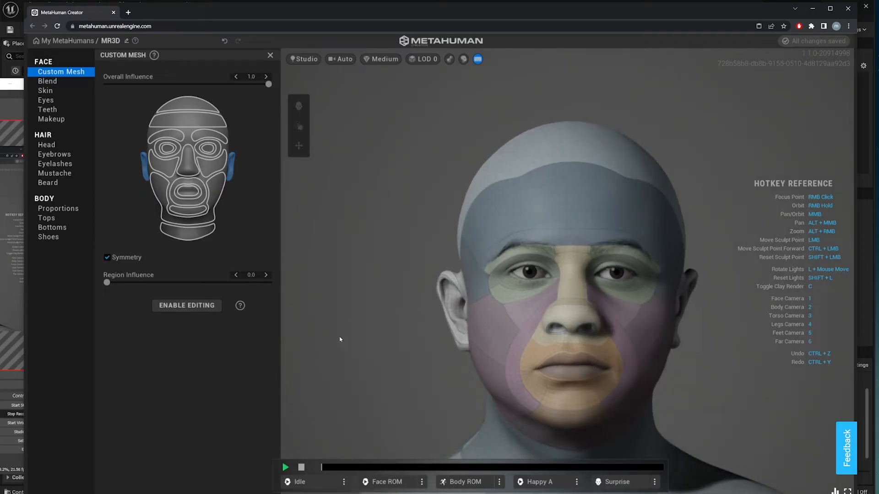
right_click_drag(401, 308, 277, 292)
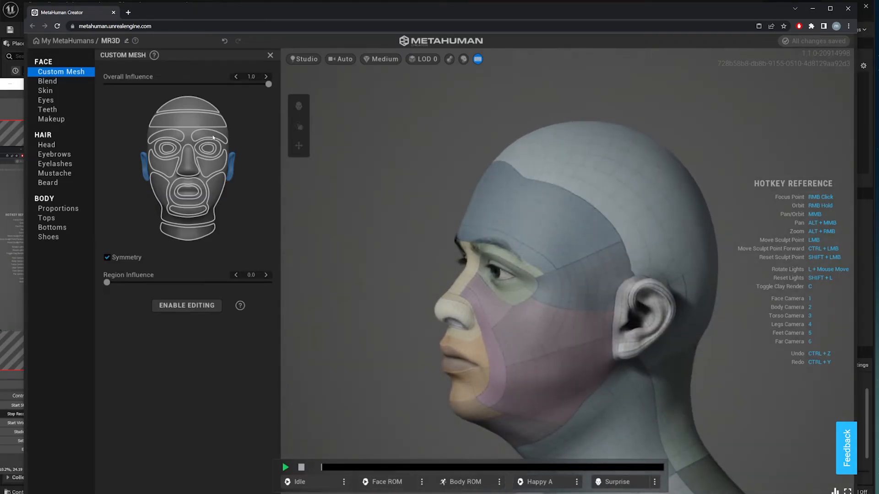
left_click(187, 105)
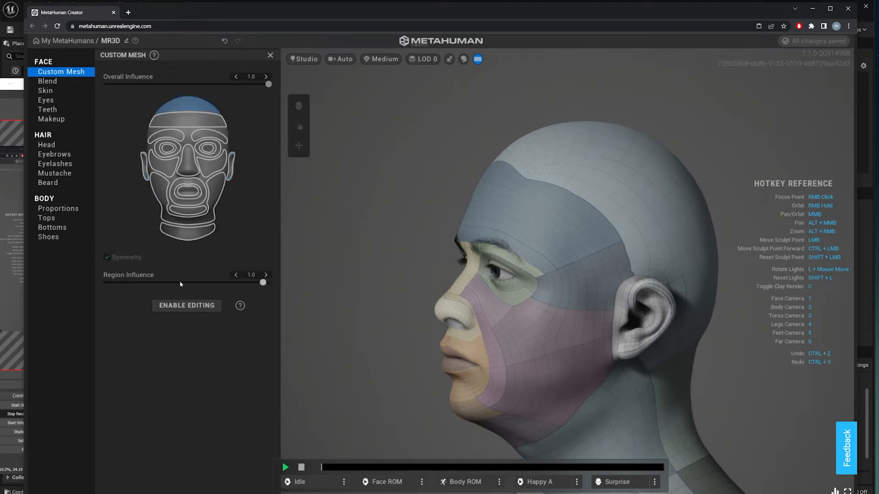
left_click_drag(205, 286, 110, 287)
left_click(188, 123)
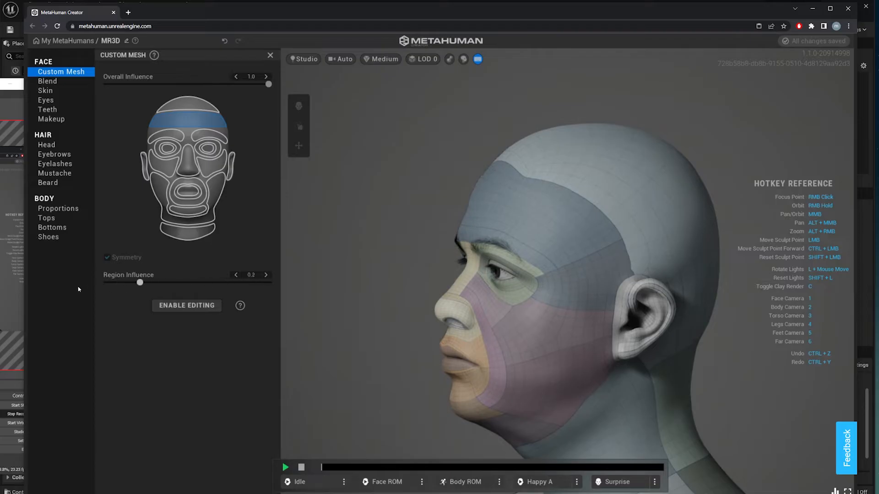
Set the region influence of the cheek and jaw area to 0.9, judging the shape from the front and below.
right_click_drag(456, 251, 712, 250)
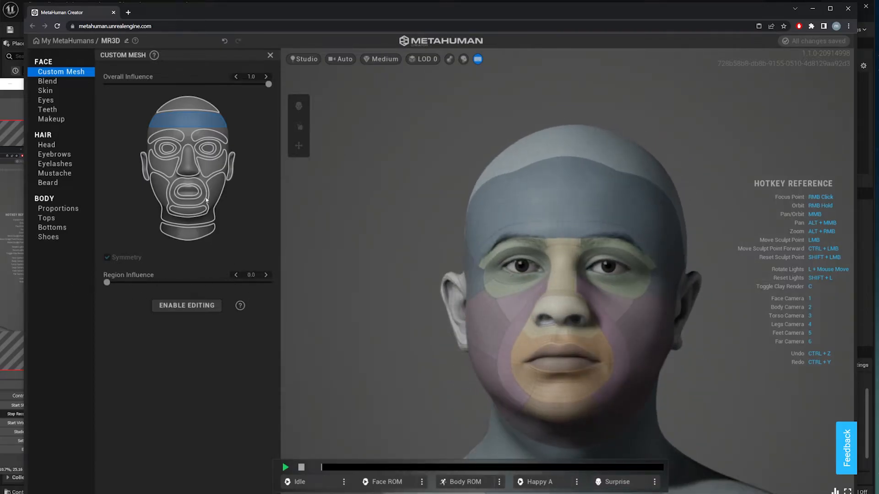
left_click(219, 193)
right_click_drag(592, 373, 561, 380)
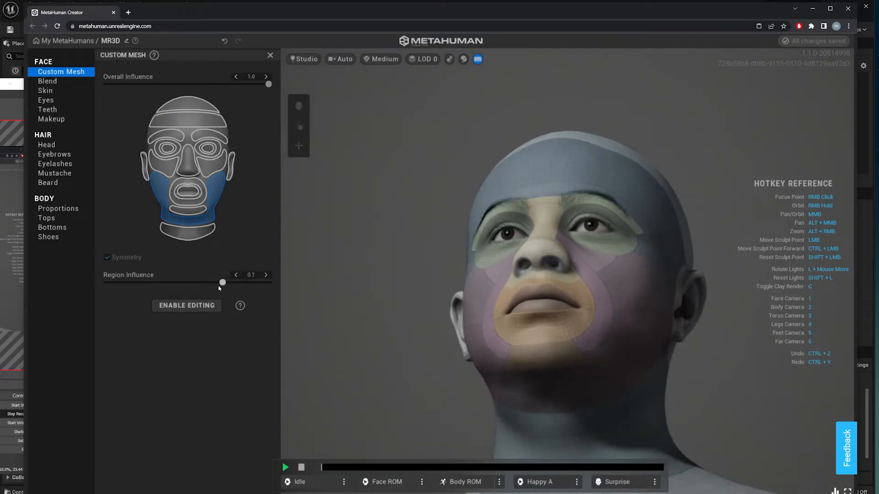
right_click_drag(563, 301, 539, 350)
left_click_drag(278, 284, 297, 287)
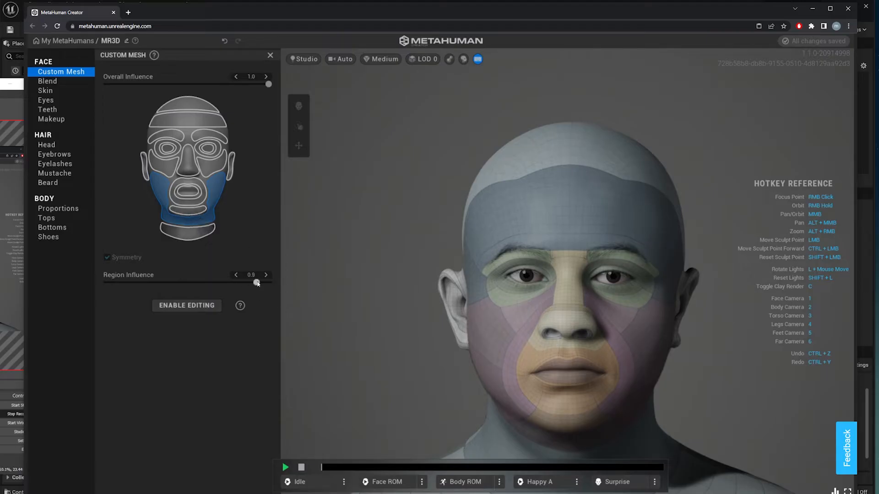
Examine the adjusted head shape from the side and front, both close up and with the shoulders in view.
right_click_drag(523, 323, 267, 316)
right_click_drag(540, 325, 741, 341)
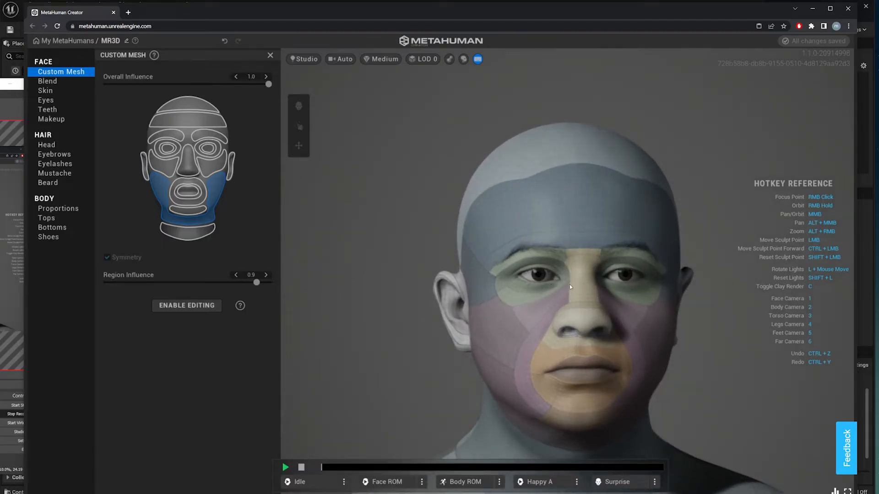
scroll(570, 285, "up", 3)
scroll(676, 302, "down", 5)
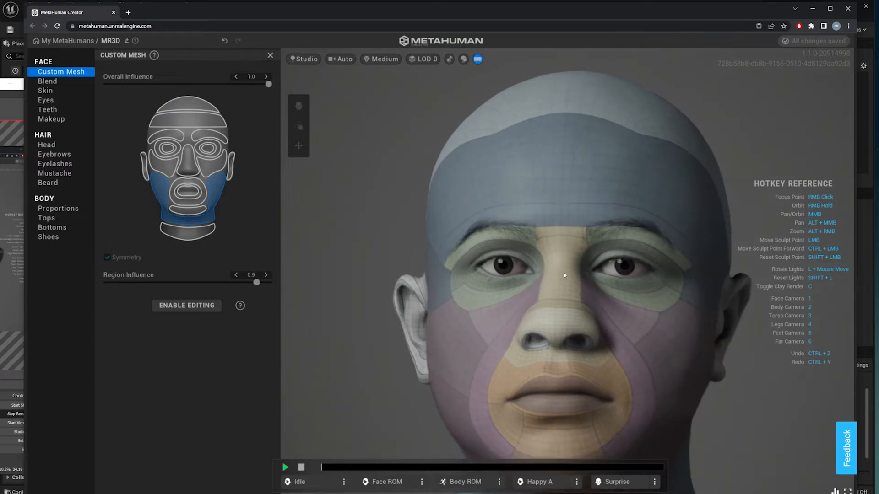
right_click_drag(573, 315, 596, 307)
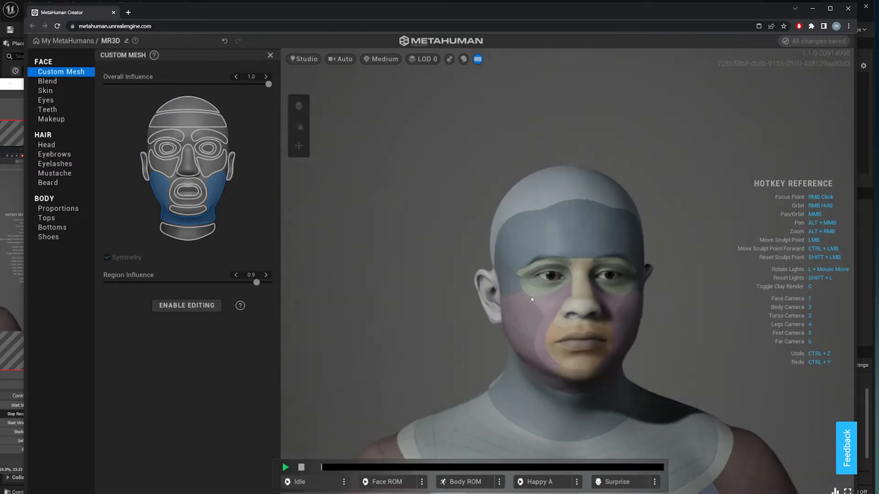
Assign the MetaHuman a light skin color with U at 0.50 and V at 0.65.
right_click_drag(497, 256, 369, 261)
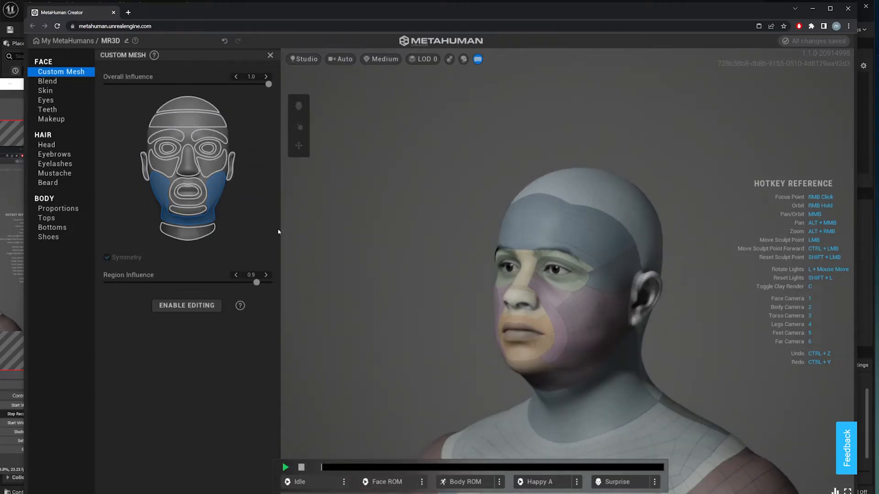
left_click(58, 91)
left_click(206, 104)
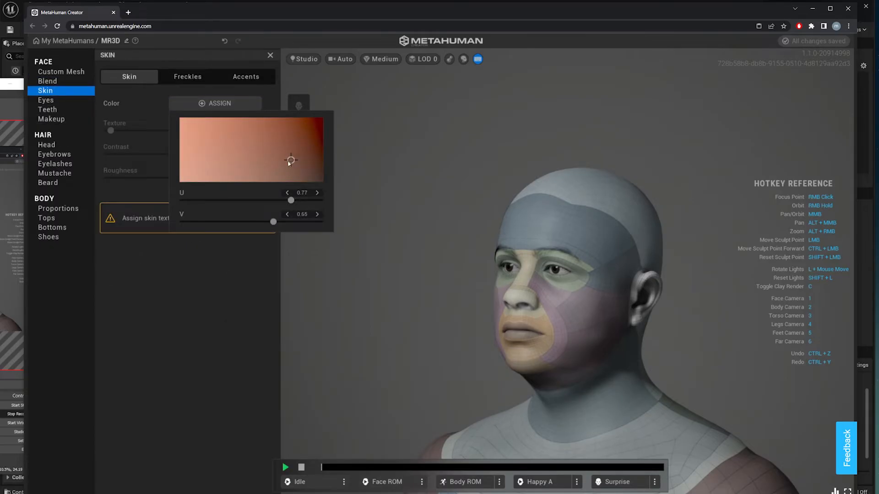
left_click(284, 161)
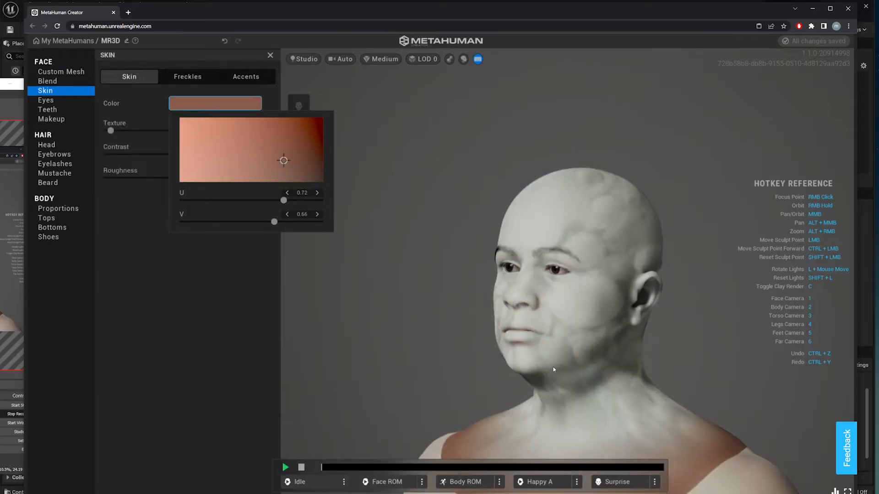
mouse_move(544, 308)
right_mouse_down()
mouse_move(582, 330)
mouse_move(582, 347)
mouse_move(606, 337)
mouse_move(561, 322)
right_mouse_up()
scroll(563, 323, "up", 2)
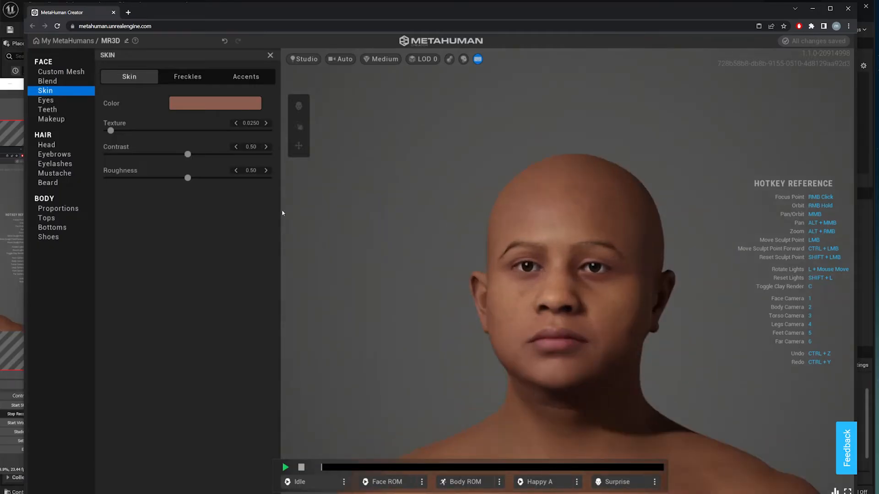
left_click(185, 103)
left_click_drag(282, 164, 256, 164)
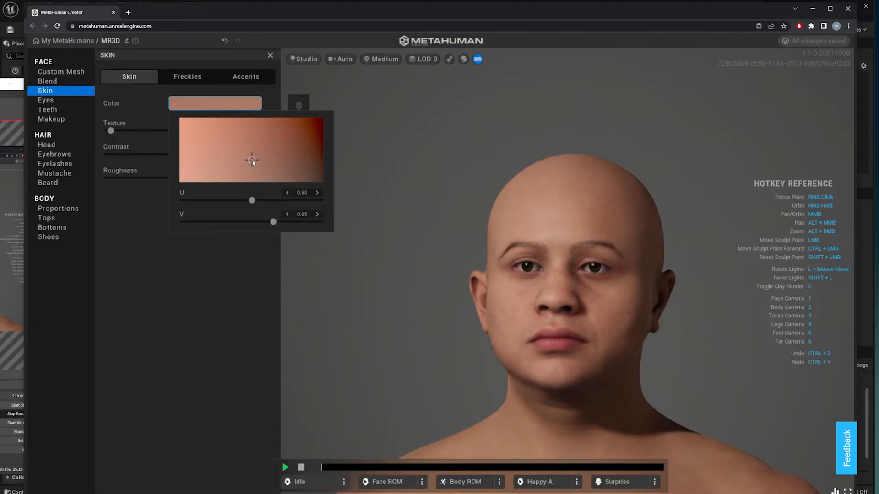
left_click(592, 305)
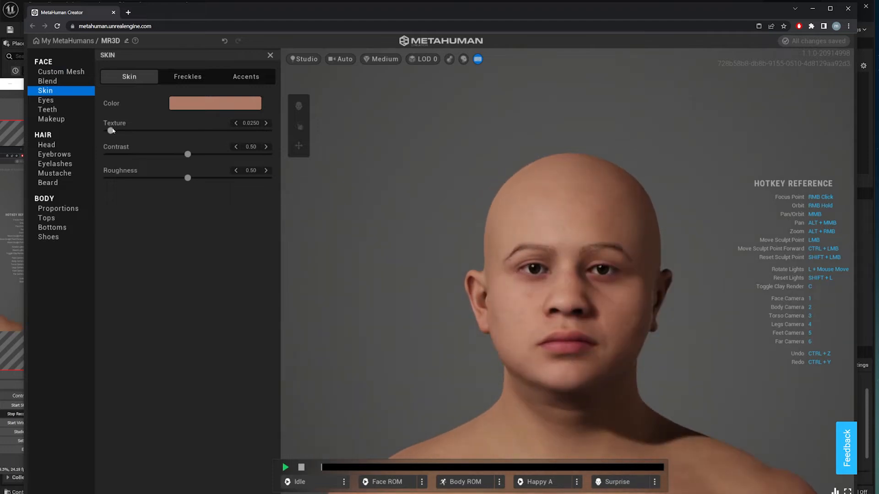
Set the skin texture to 0.0532, the contrast to 0.48 and the roughness to 0.19.
mouse_move(115, 133)
left_mouse_down()
mouse_move(128, 133)
mouse_move(118, 133)
left_mouse_up()
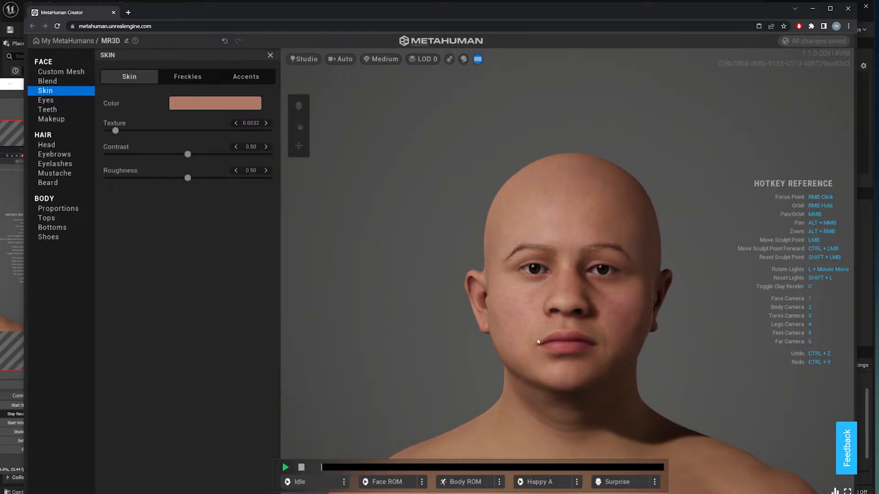
right_click_drag(522, 317, 424, 289)
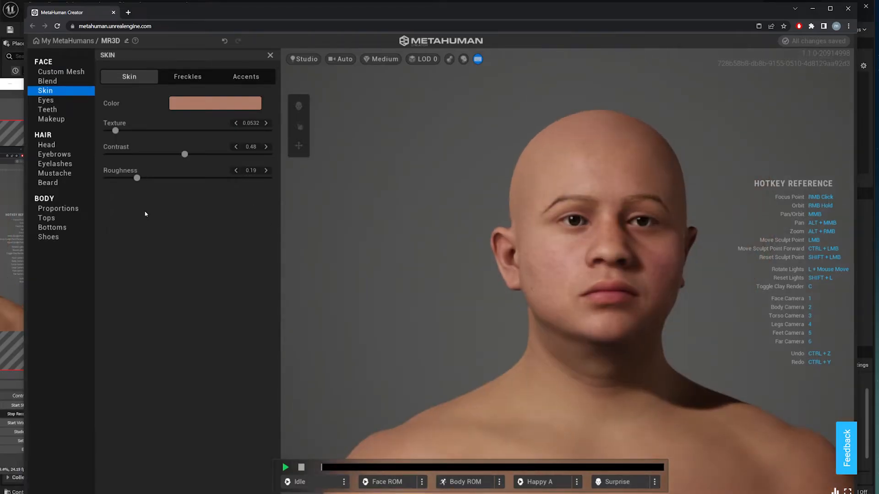
Try the Straight Buzz Cut hairstyle on the head.
left_click(46, 145)
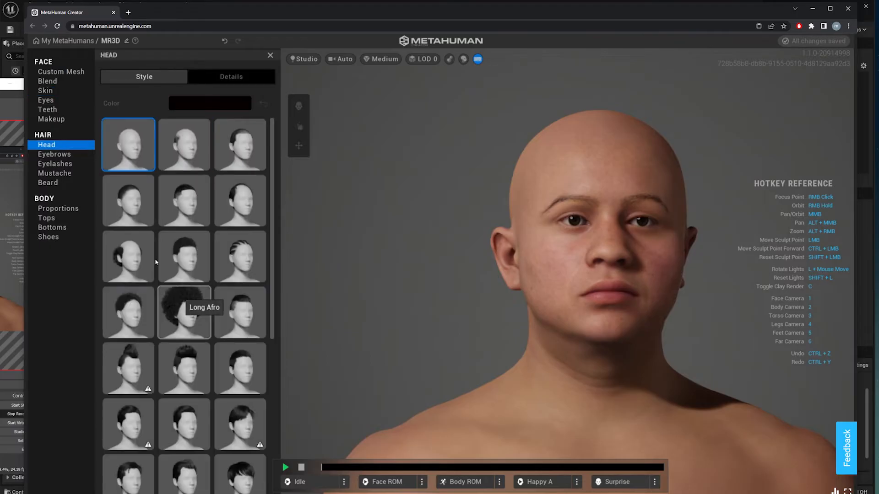
left_click(241, 156)
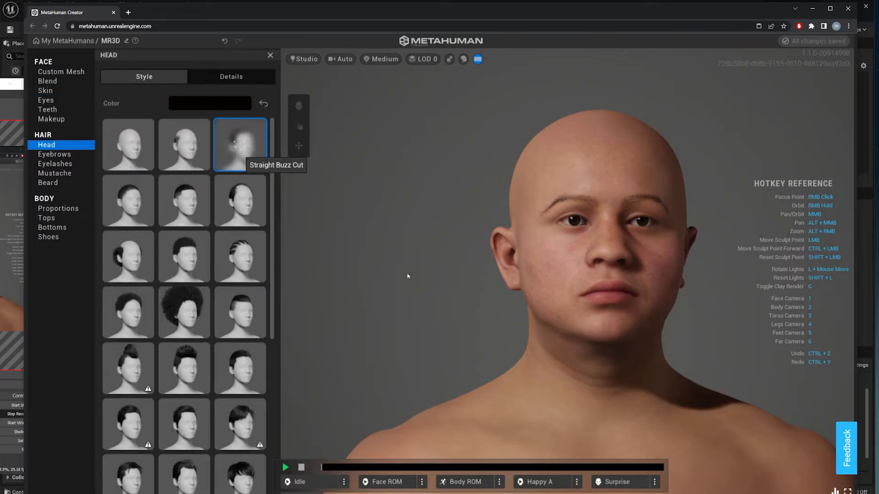
right_click_drag(529, 310, 681, 310)
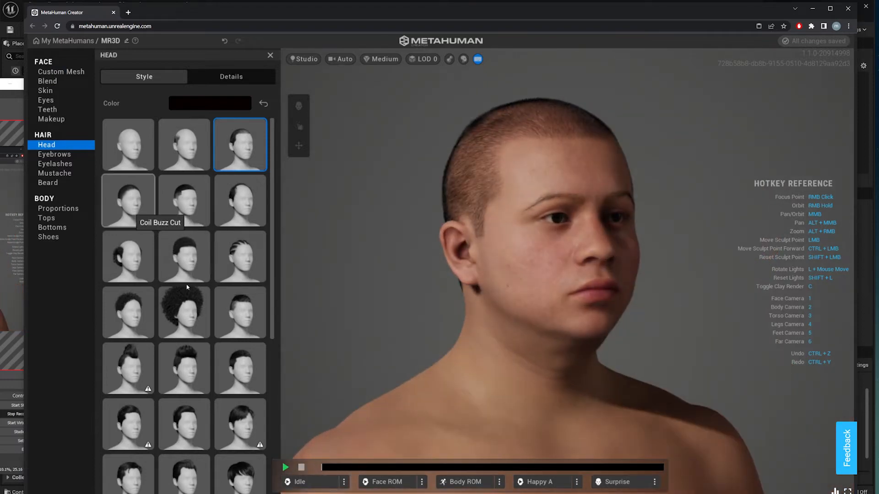
Give the head the fuller short wavy hairstyle next to Short Clean.
scroll(181, 341, "down", 1)
left_click(131, 374)
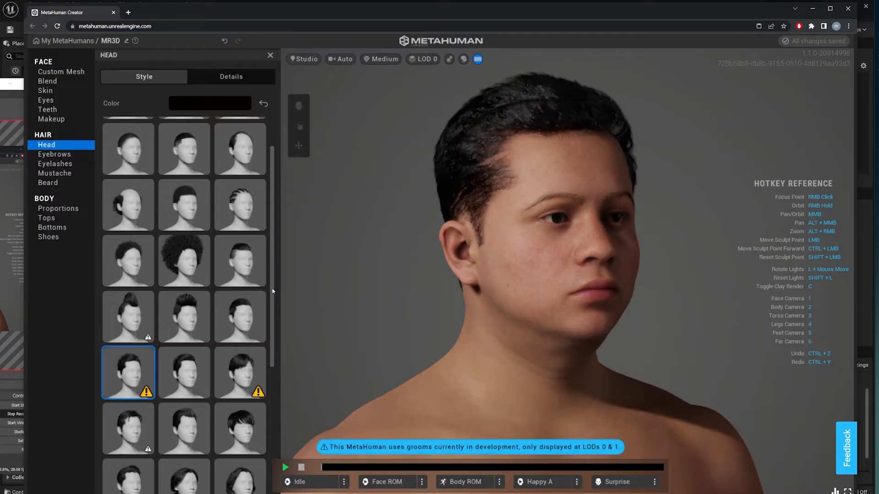
right_click_drag(545, 329, 582, 325)
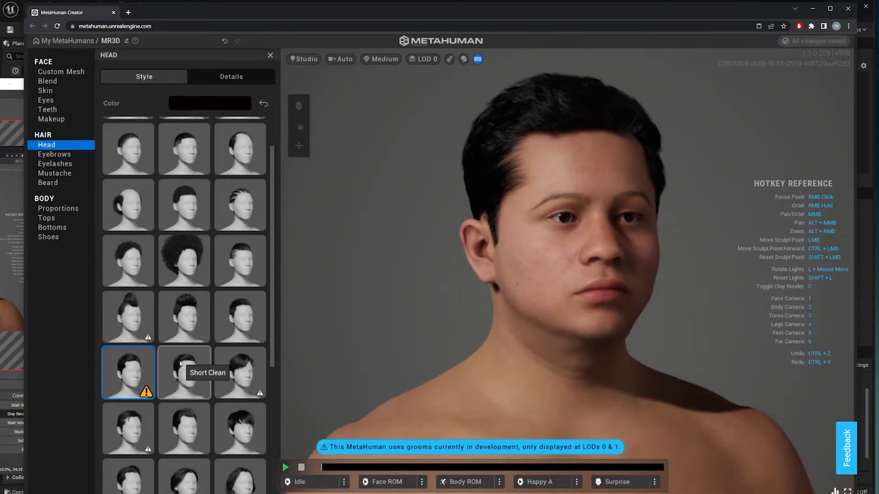
Replace the eyebrows with the bushy style next to Medium Swept Eyebrows.
left_click(54, 154)
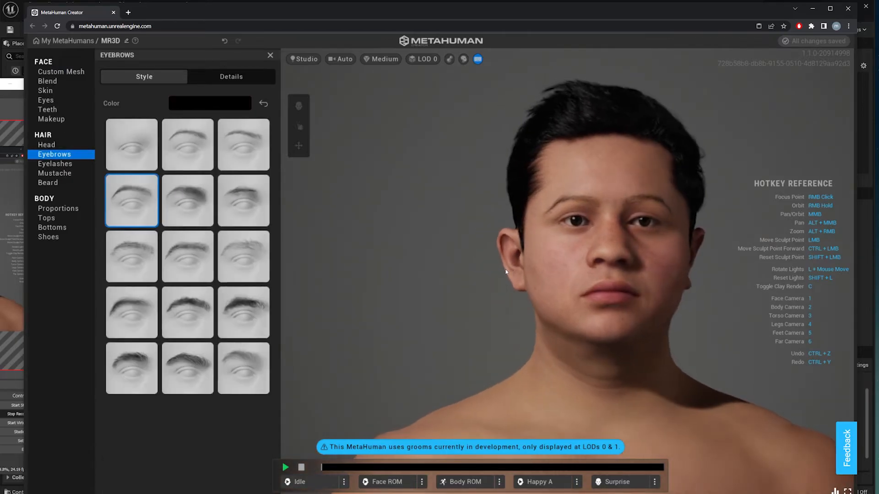
left_click(212, 366)
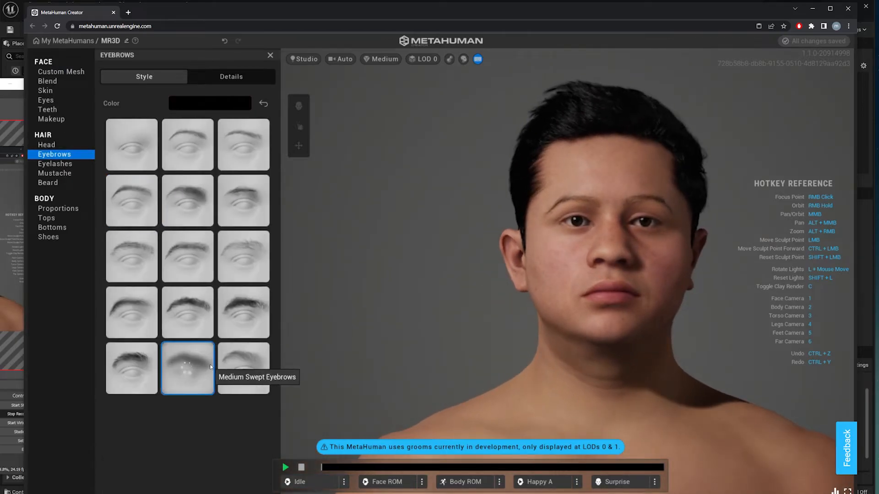
left_click(137, 366)
Examine the face with its hair and eyebrows from the front and from both sides.
right_click_drag(627, 279, 686, 277)
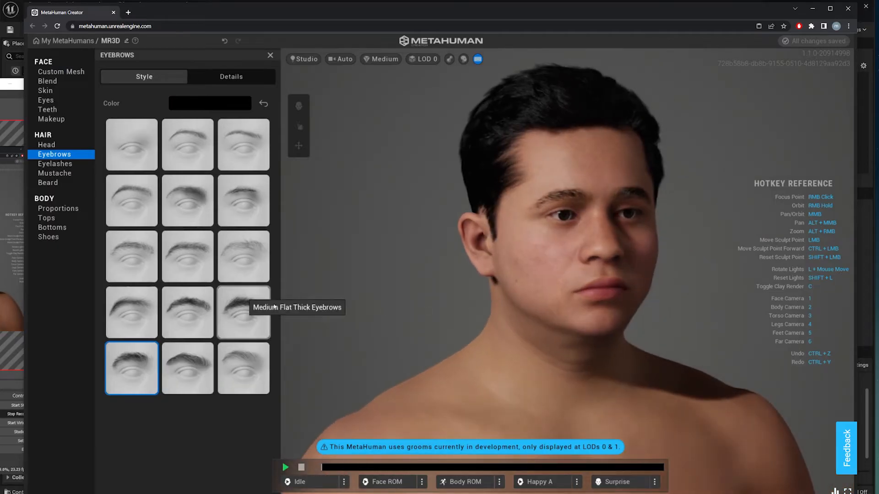
right_click_drag(584, 265, 450, 270)
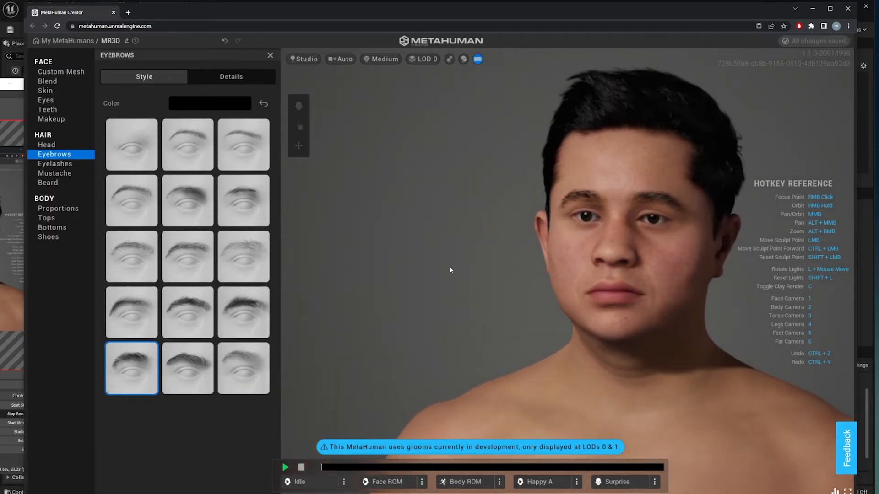
right_click_drag(614, 306, 642, 296)
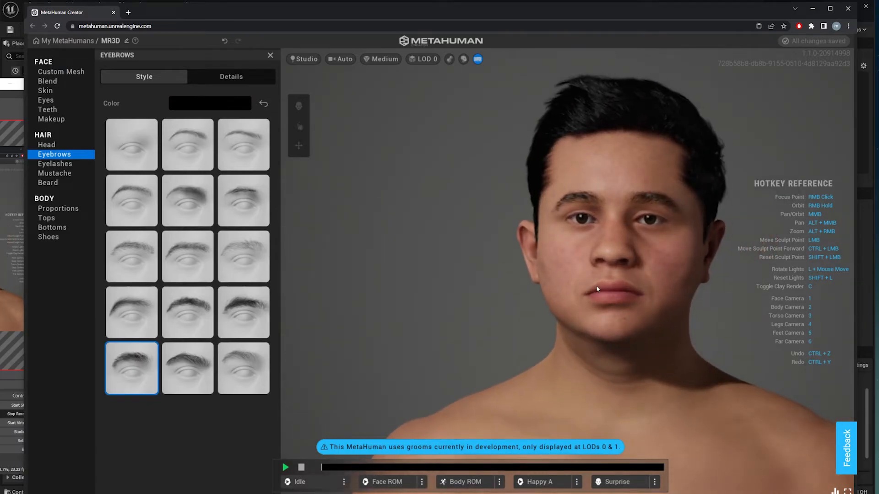
right_click_drag(593, 288, 646, 290)
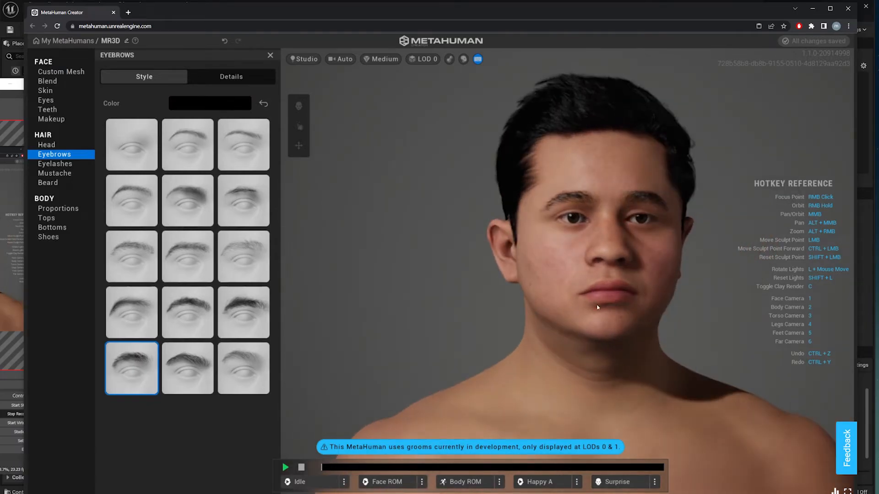
right_click_drag(597, 308, 619, 308)
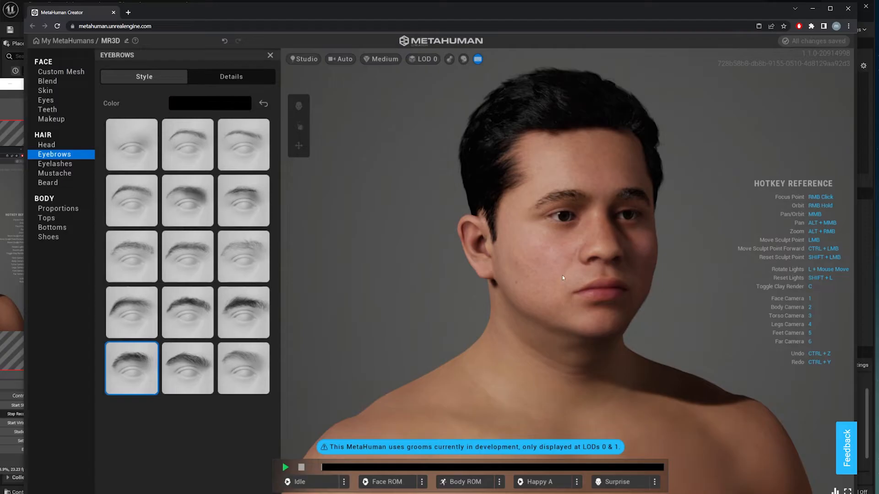
right_click_drag(561, 274, 583, 268)
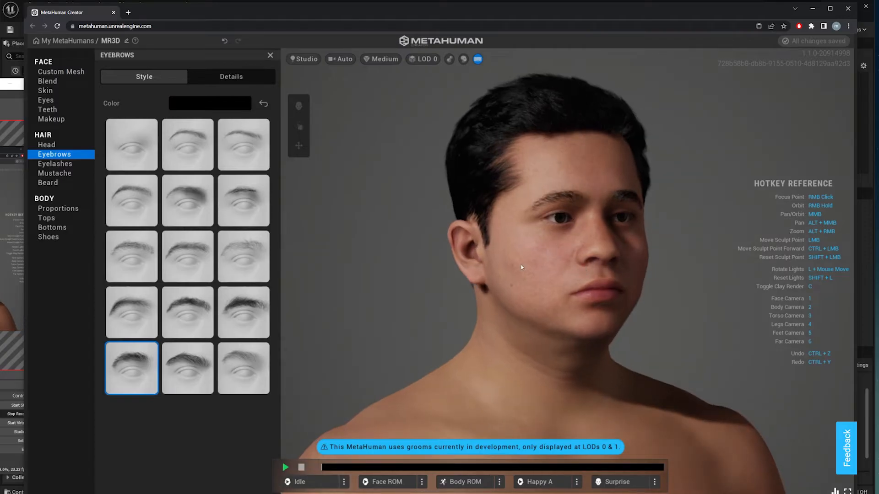
right_click_drag(552, 329, 476, 333)
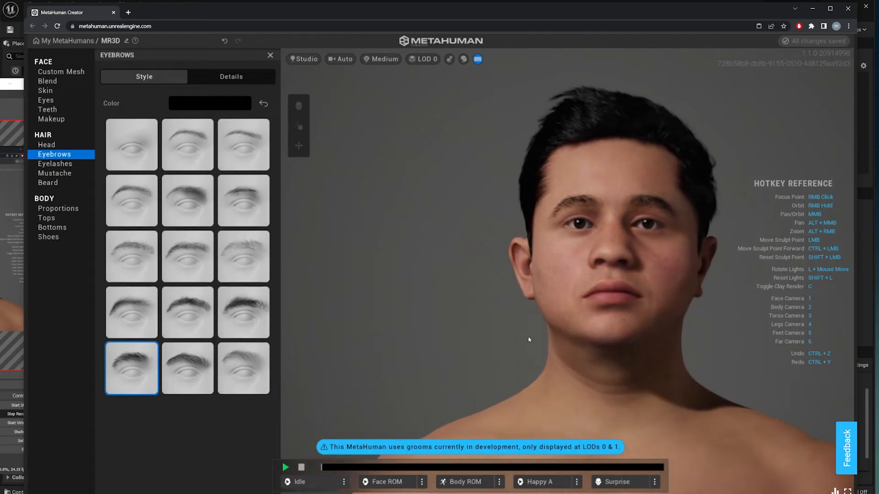
right_click_drag(590, 314, 542, 317)
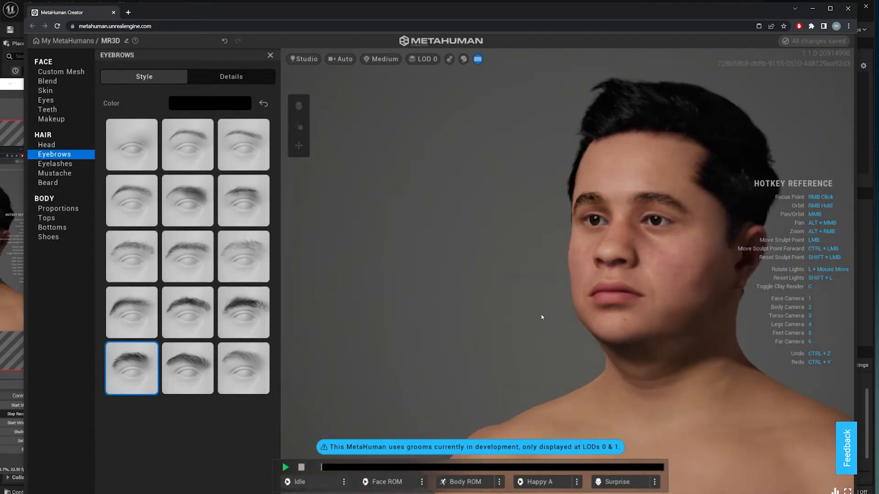
Set the custom mesh influence of the region around the lips to 0.5.
left_click(61, 71)
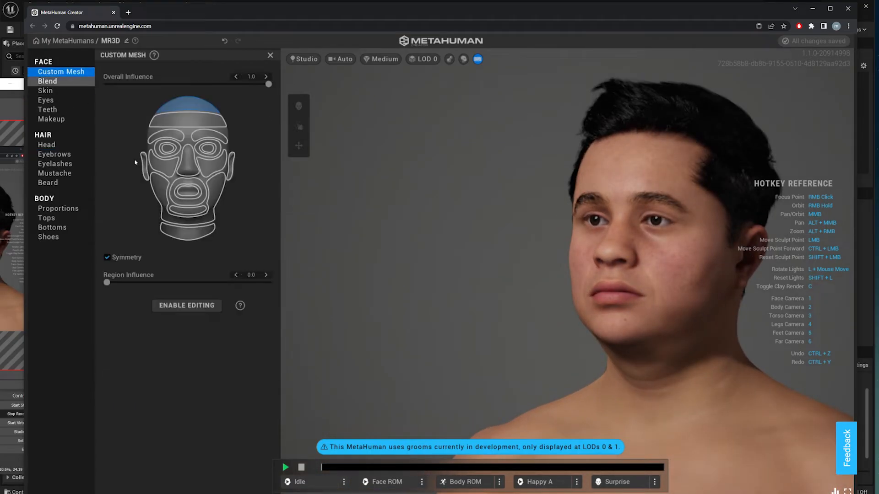
left_click(199, 195)
left_click(269, 283)
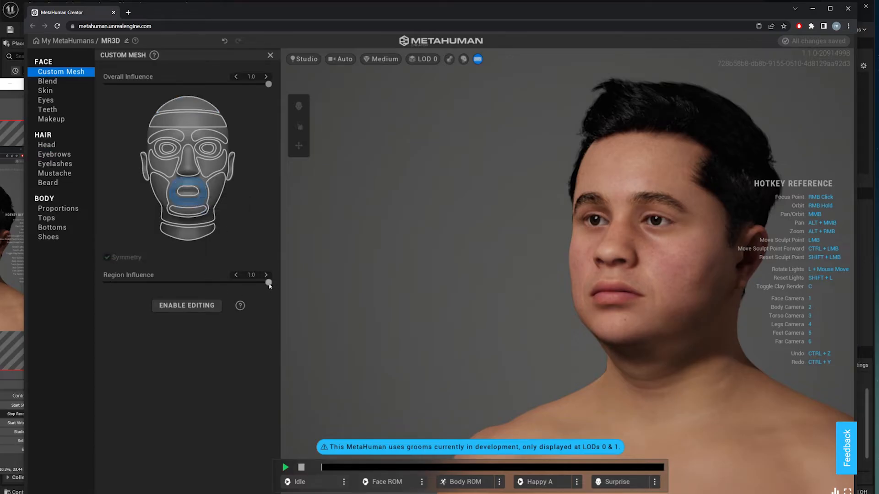
left_click_drag(244, 286, 193, 284)
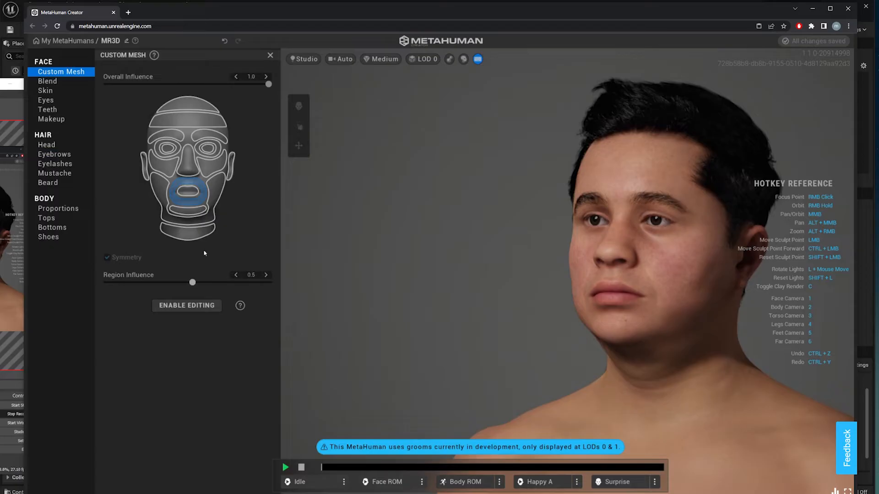
Try a custom mesh influence of 0.6 on the lips region, and settle on a higher value.
left_click(189, 193)
left_click_drag(268, 283, 198, 280)
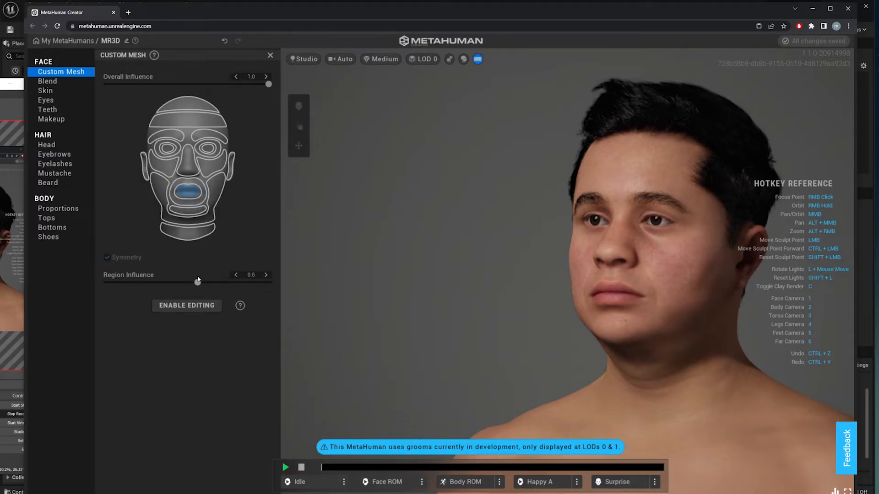
right_click_drag(506, 285, 611, 293)
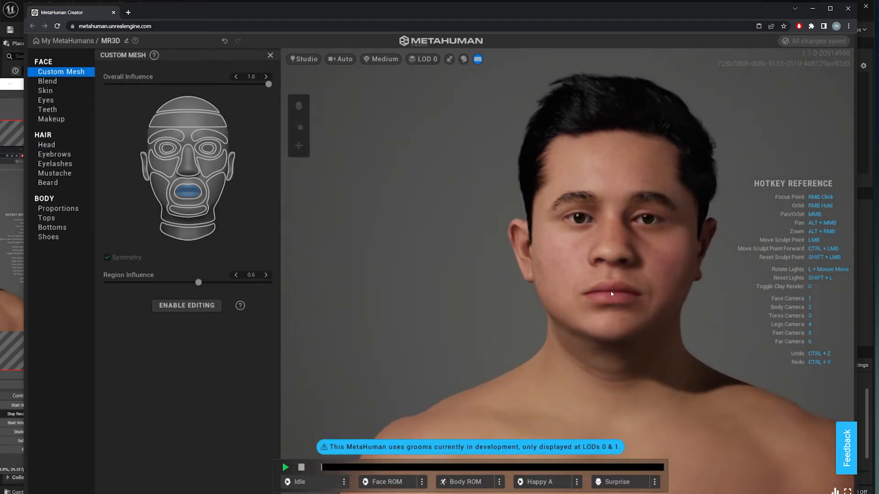
left_click_drag(198, 282, 246, 283)
Raise the custom mesh influence of the region around the lips to 0.8.
left_click(200, 188)
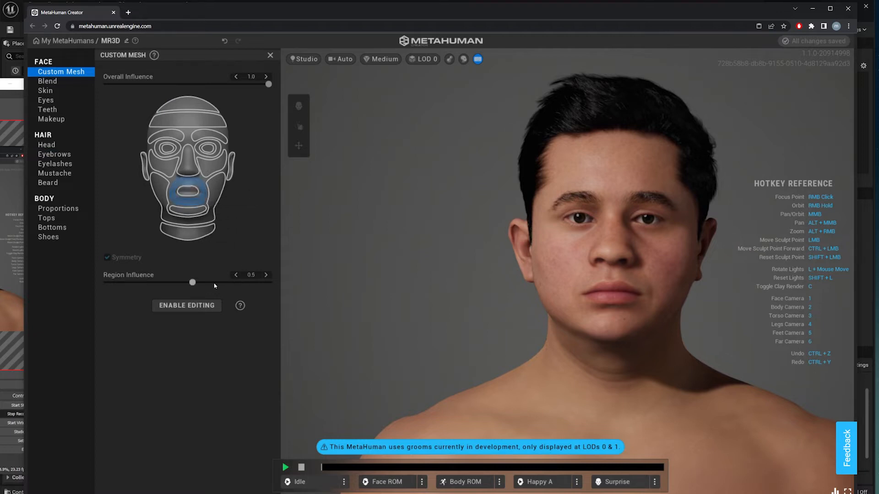
left_click_drag(192, 283, 228, 282)
mouse_move(500, 296)
right_mouse_down()
mouse_move(361, 286)
mouse_move(553, 294)
mouse_move(503, 285)
right_mouse_up()
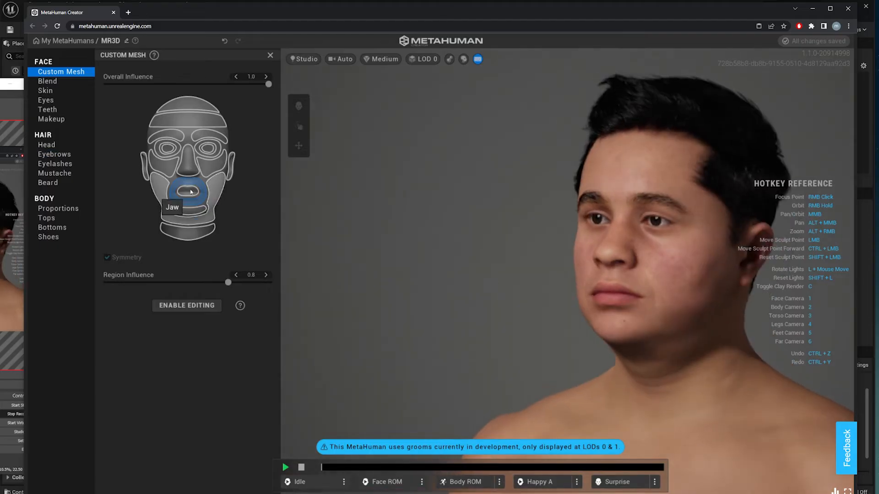
Reduce the custom mesh influence of the jaw region to 0.7, trying 0.5 on the way.
left_click(217, 202)
right_click_drag(615, 299, 515, 281)
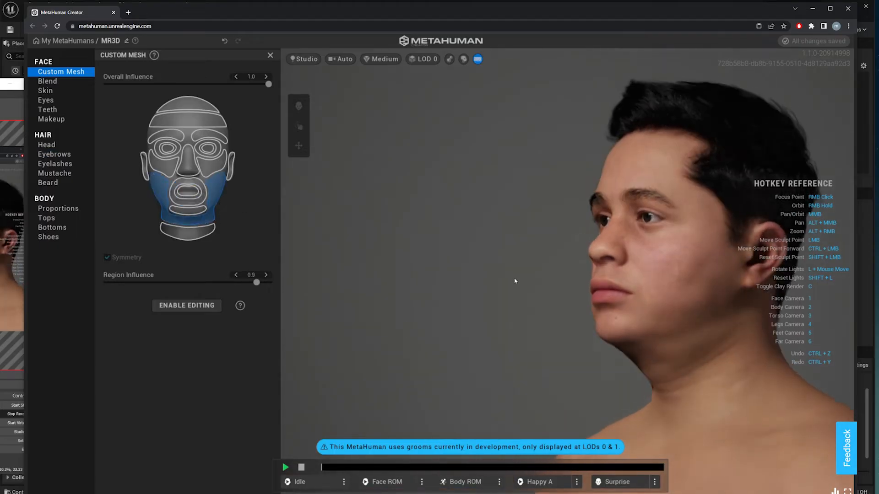
left_click_drag(256, 284, 190, 283)
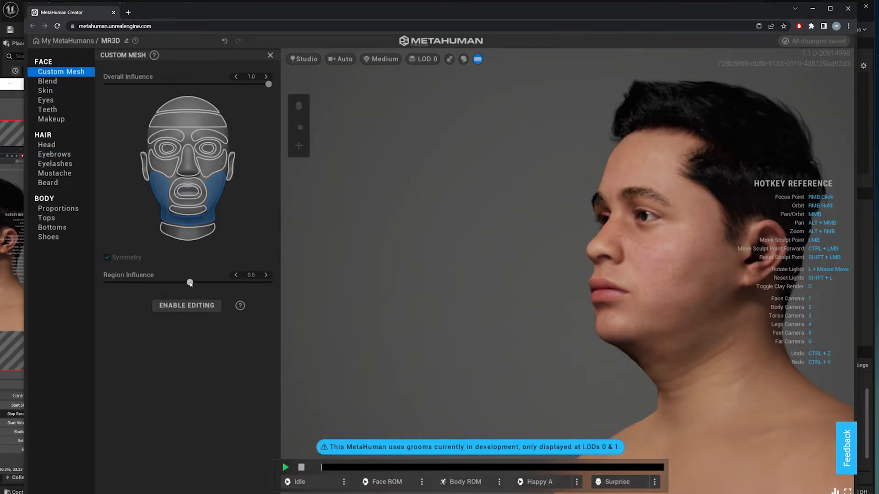
right_click_drag(558, 334, 673, 377)
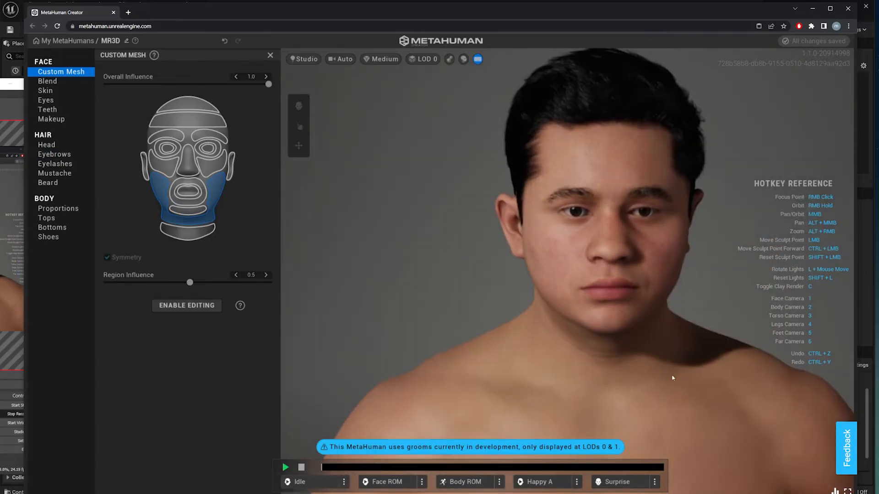
left_click_drag(189, 283, 214, 283)
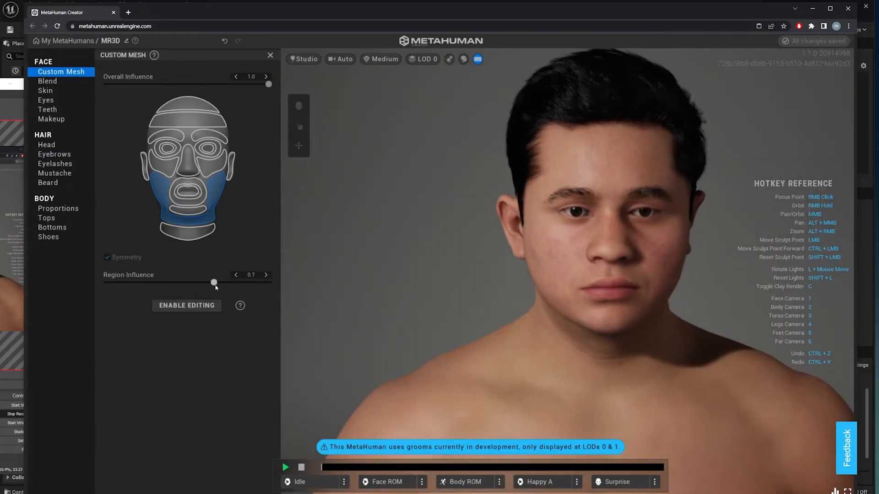
right_click_drag(550, 347, 616, 292)
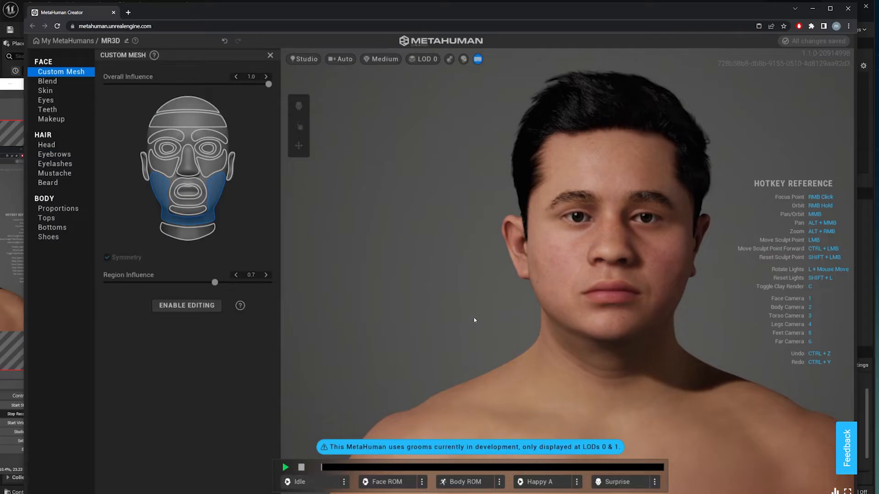
Give the character a faint mustache using the first style after the clean-shaven option, trying the neighboring style on the way.
right_click_drag(499, 308, 647, 218)
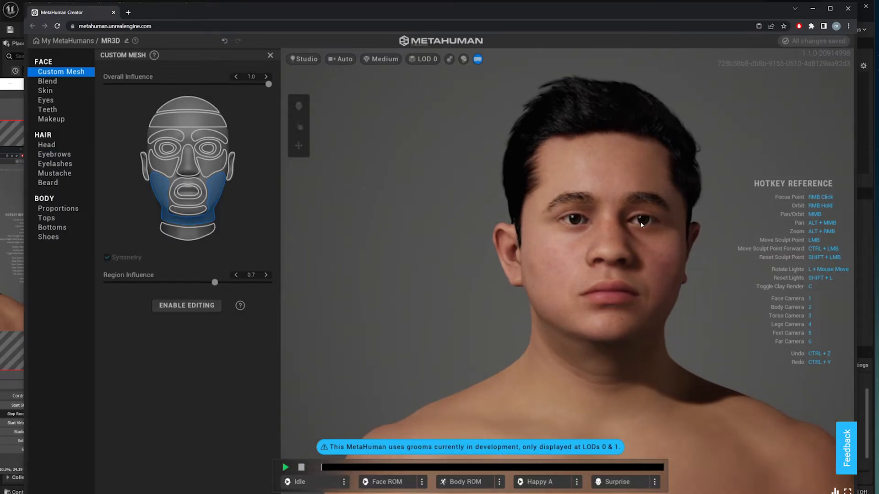
right_click_drag(615, 257, 579, 259)
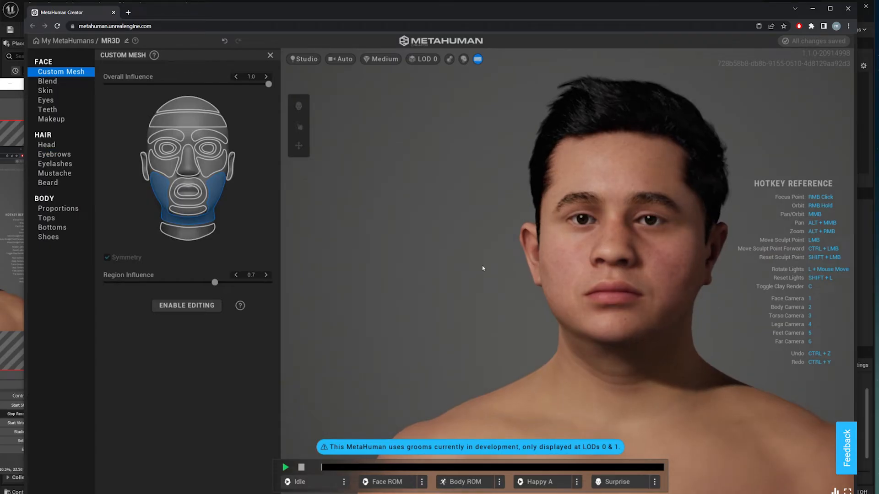
right_click_drag(557, 276, 624, 264)
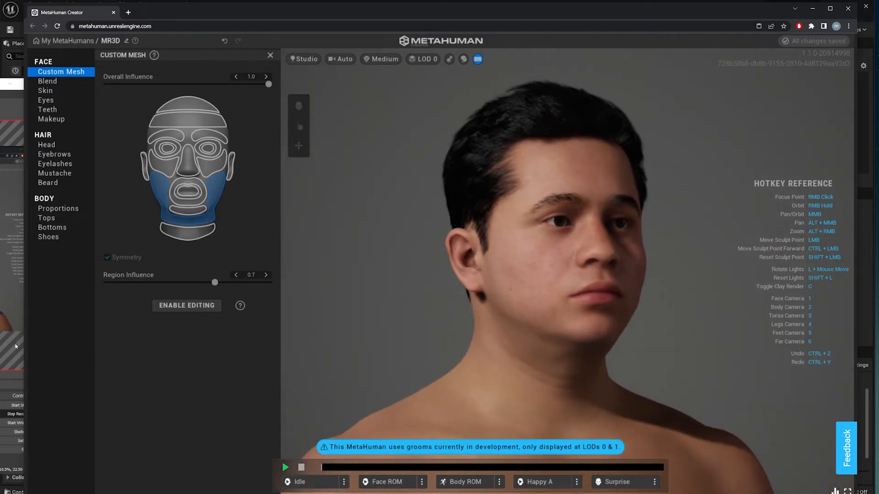
left_click(55, 173)
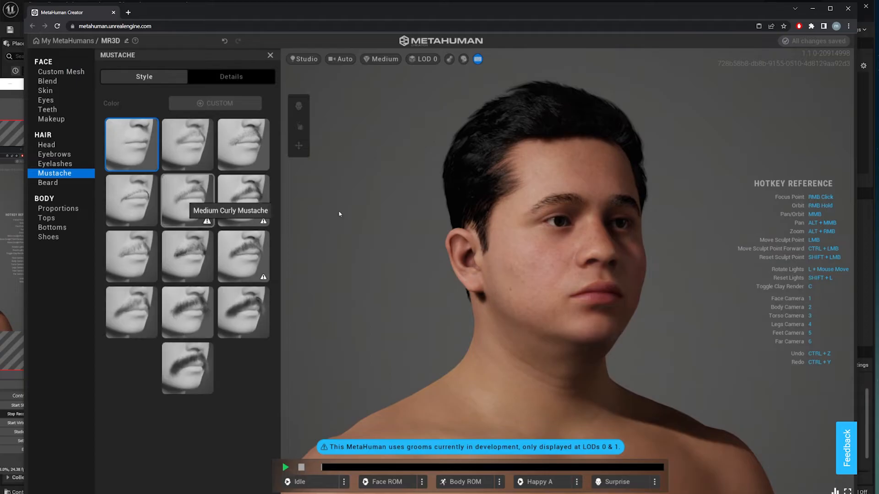
left_click(243, 149)
left_click(184, 149)
Add the short beard in the third style of the first row and check it on both sides of the jaw.
left_click(50, 182)
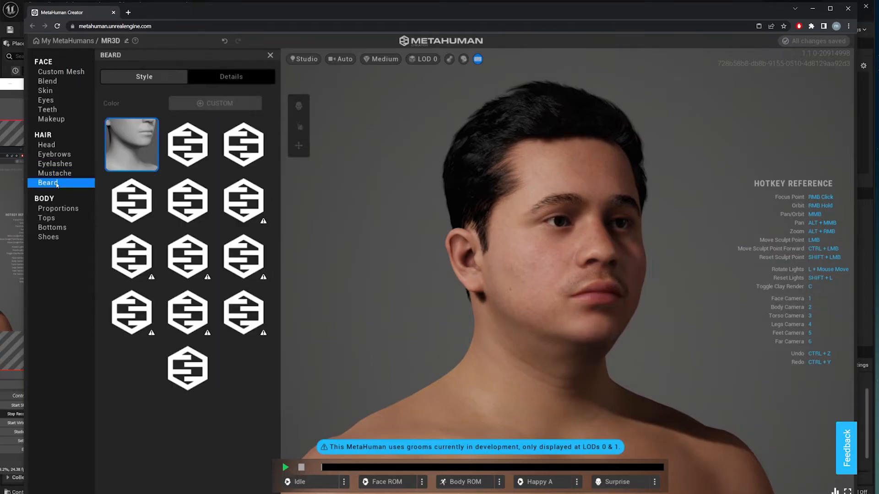
left_click(241, 143)
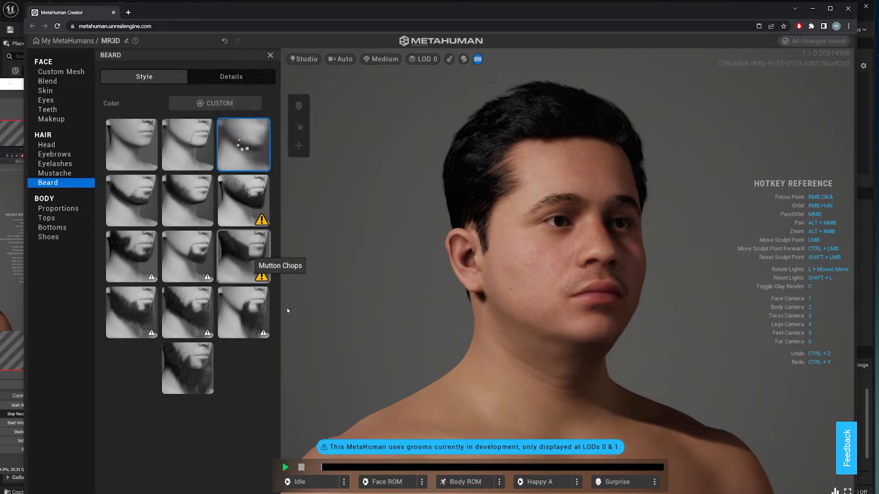
right_click_drag(574, 373, 391, 377)
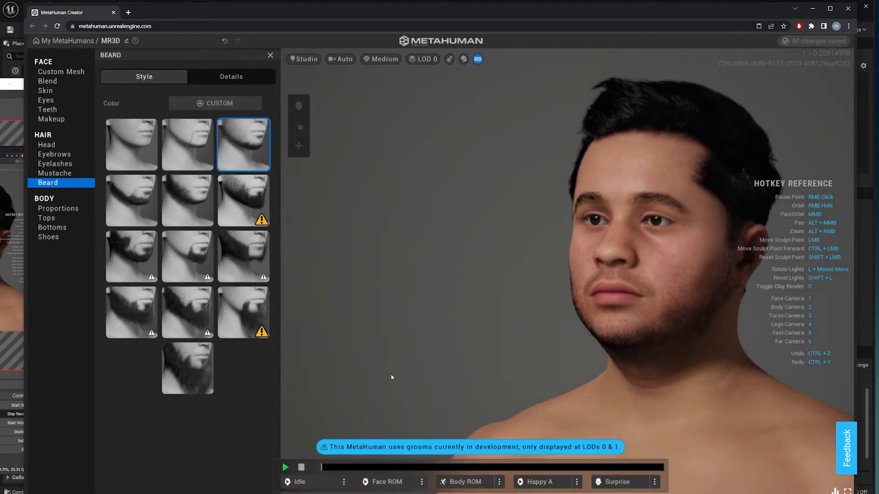
right_click_drag(602, 356, 601, 194)
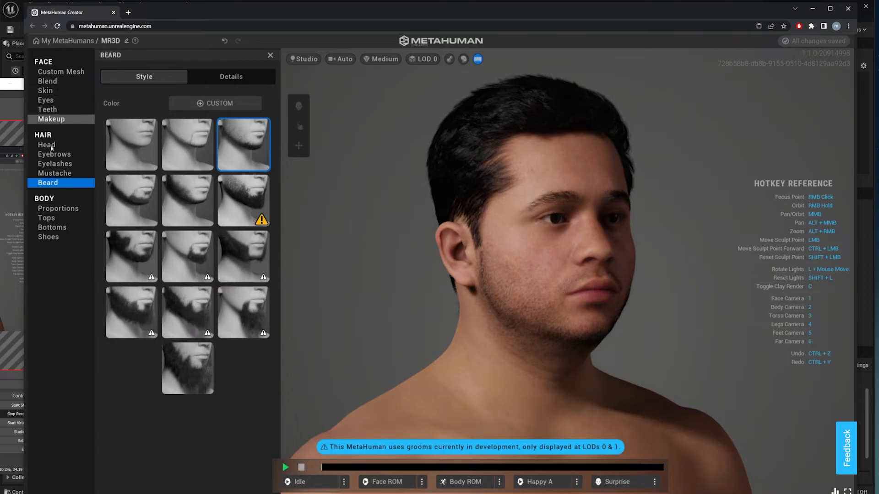
Review the tall body proportions and dress the character in the short-sleeved two-color T-shirt.
left_click(58, 210)
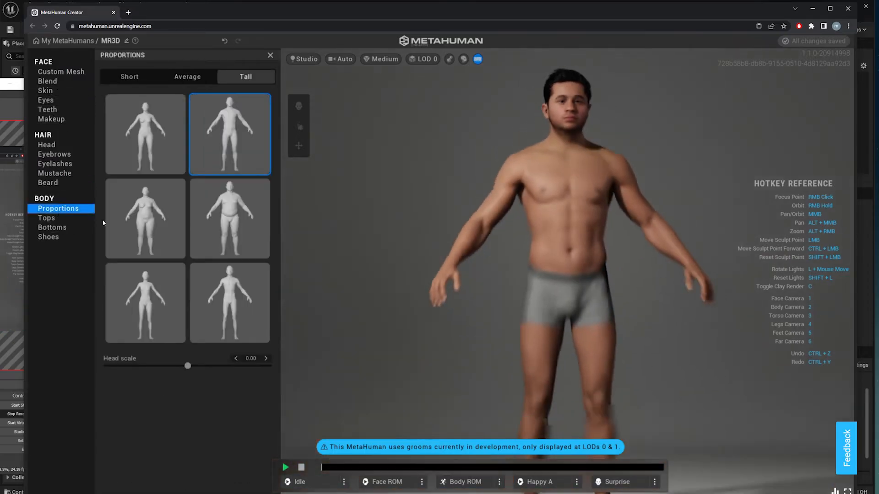
right_click_drag(609, 239, 425, 248)
right_click_drag(553, 265, 592, 265)
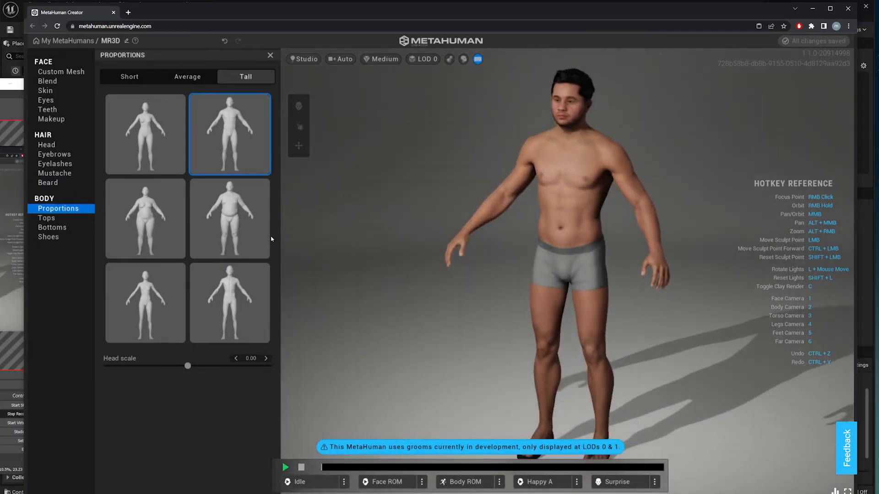
left_click(71, 219)
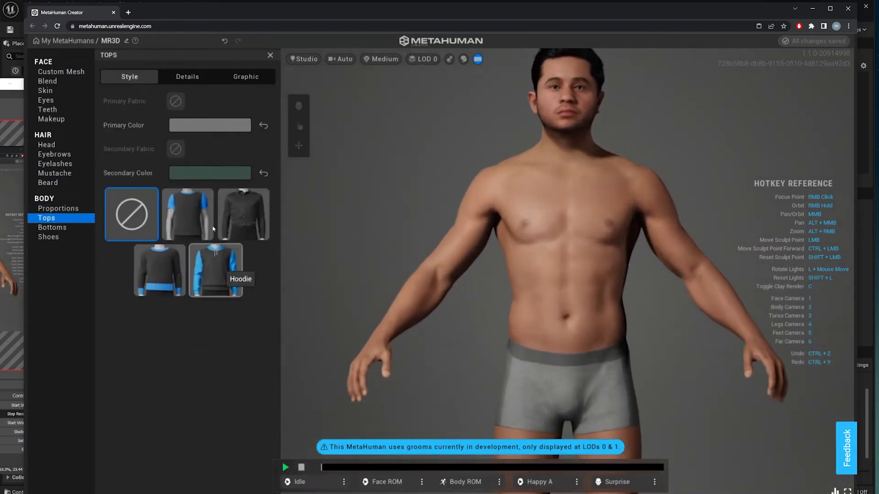
left_click(191, 219)
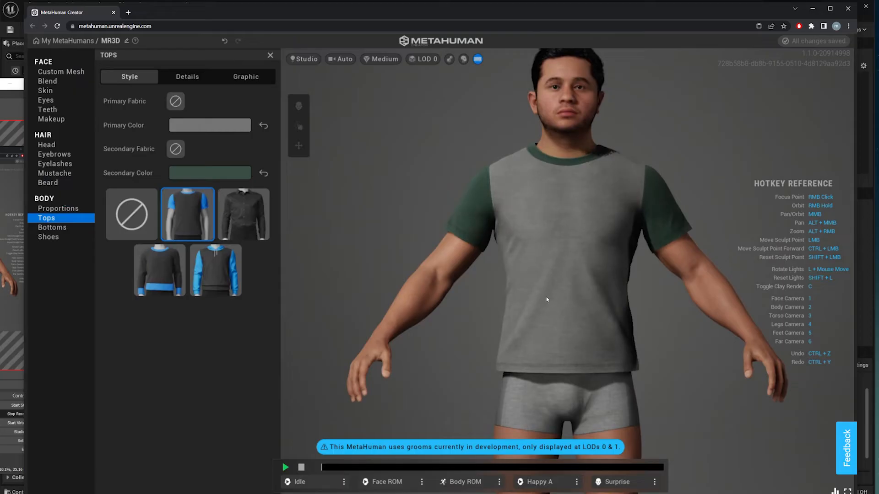
Add the Headphones graphic to the front of the T-shirt.
left_click(192, 77)
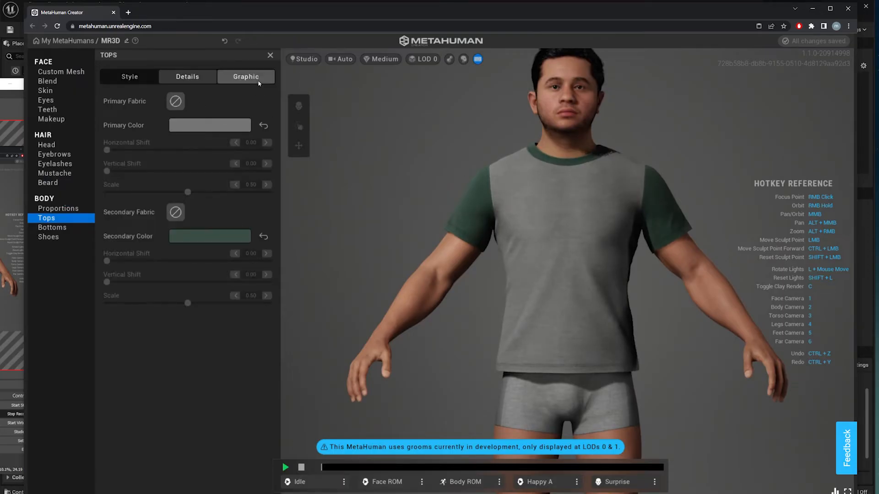
left_click(257, 78)
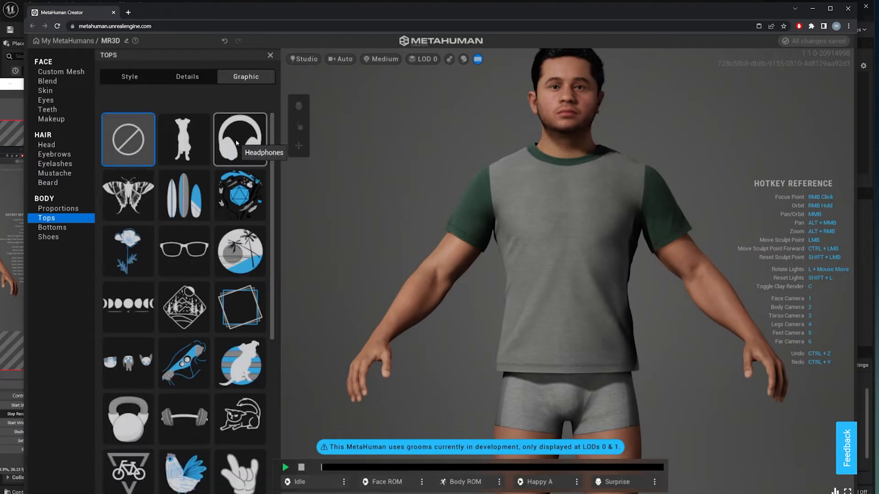
left_click(252, 153)
Darken the T-shirt's primary color to a value of 0.06.
left_click(187, 77)
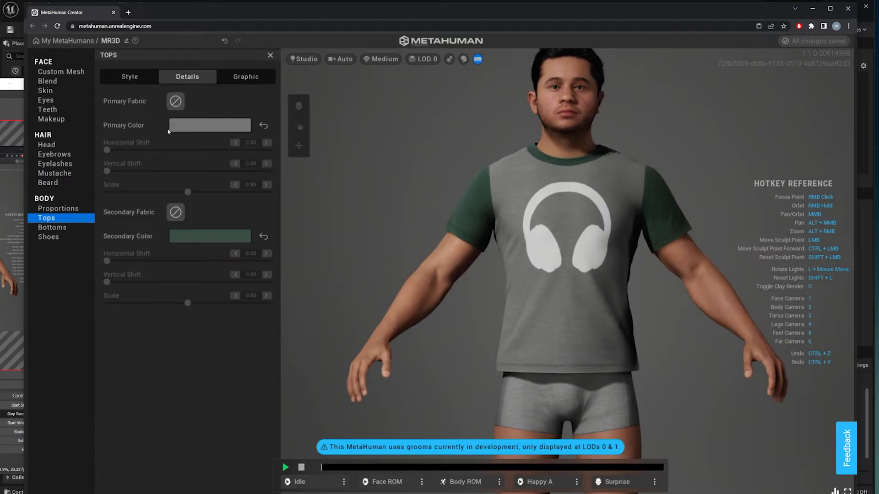
left_click(130, 76)
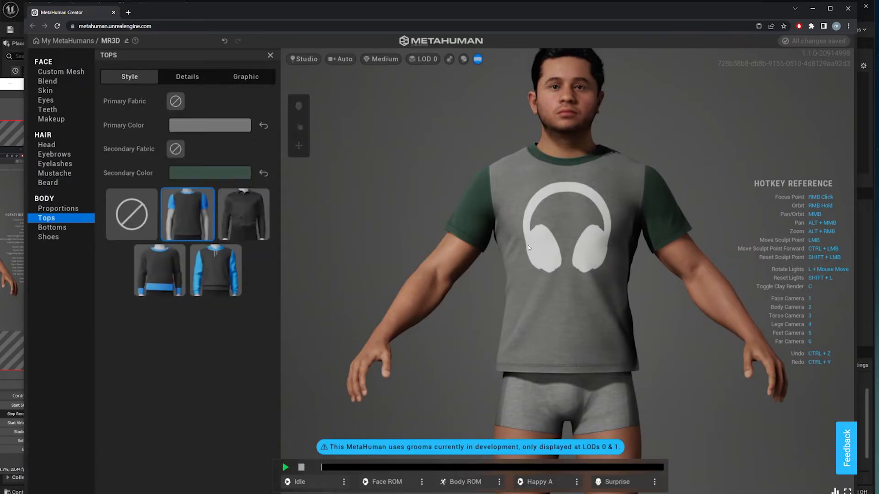
left_click(214, 128)
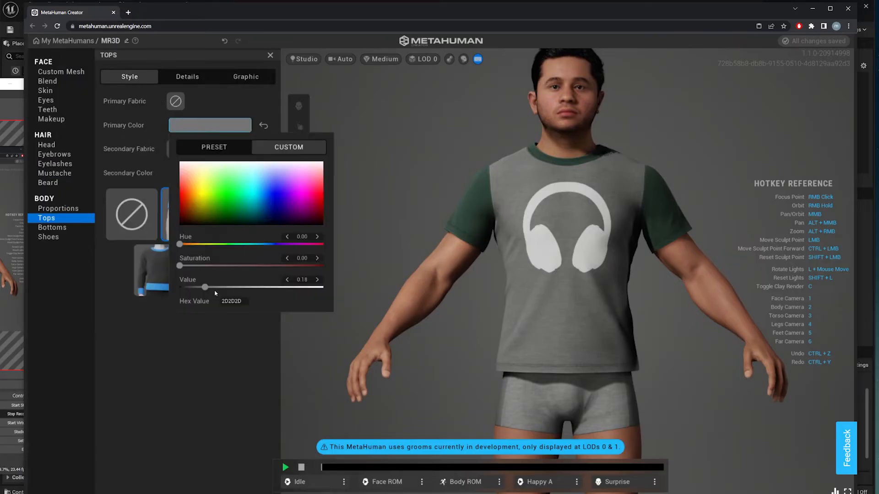
left_click_drag(206, 289, 189, 291)
left_click(246, 400)
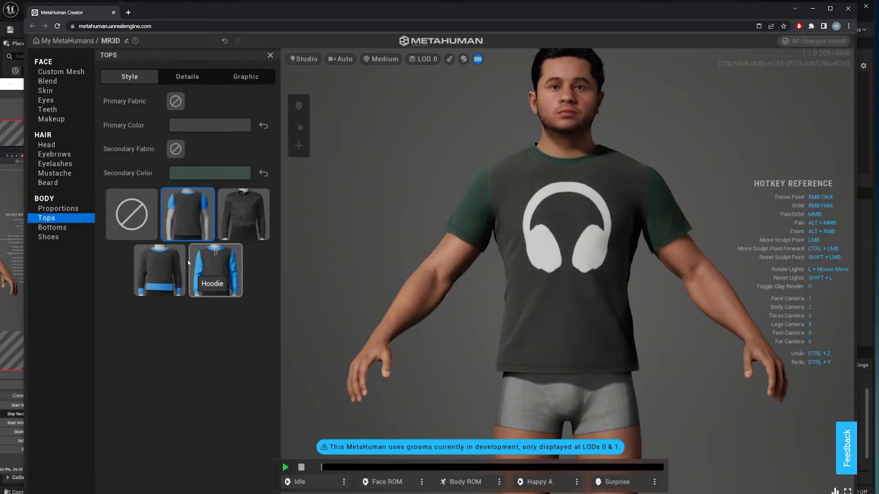
Desaturate the T-shirt's secondary color, then match it to the primary color by copying over the hex value 0F0F0F.
left_click(221, 176)
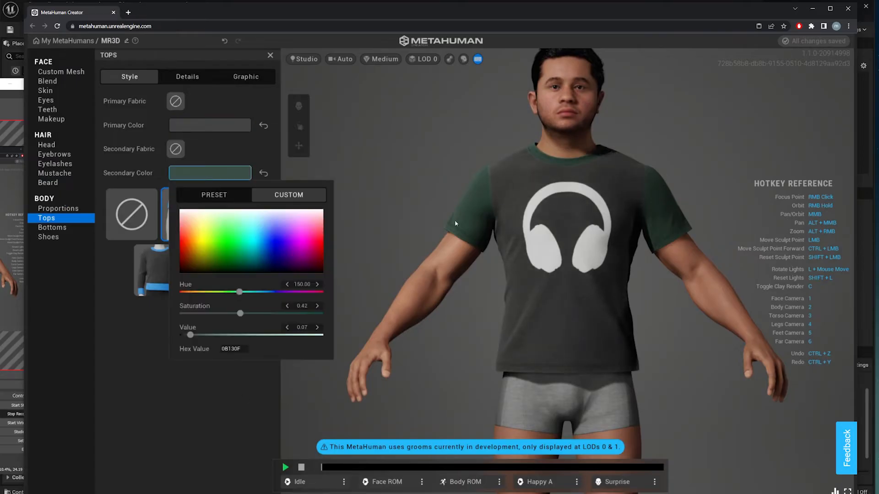
left_click_drag(239, 314, 189, 314)
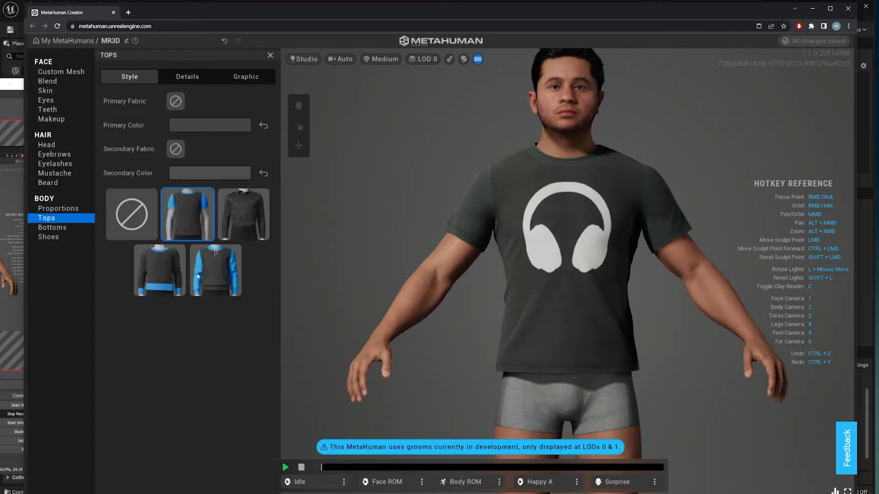
left_click(210, 125)
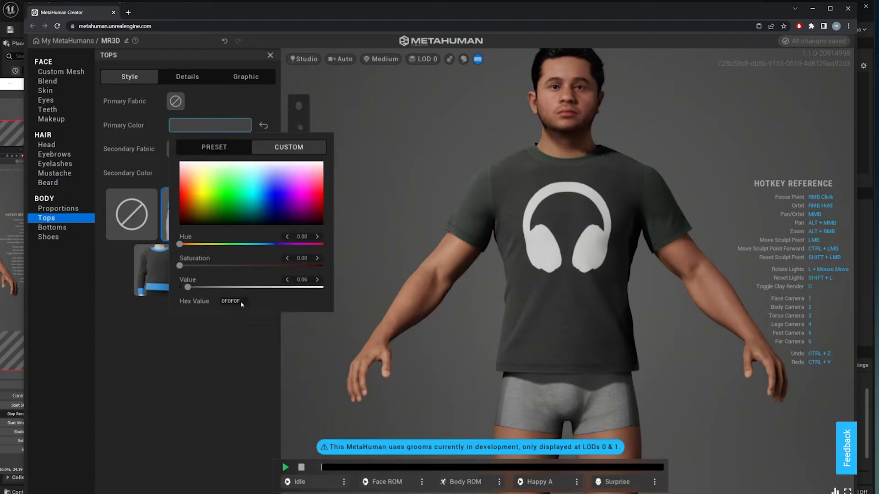
left_click_drag(216, 300, 217, 301)
key("ctrl+c")
left_click(223, 374)
left_click(218, 174)
left_click_drag(242, 350, 219, 349)
key("ctrl+v")
key("Return")
left_click(153, 415)
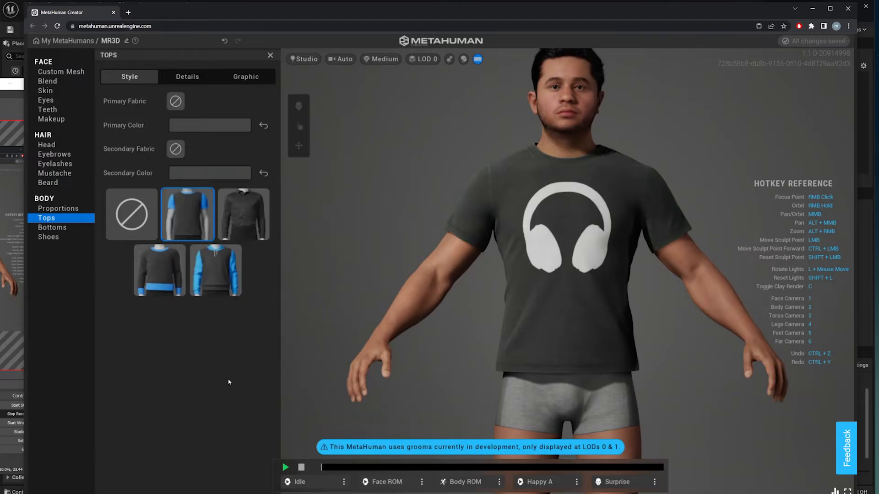
Dress the character in the dark full-length jeans and the gray and black lace-up sneakers.
left_click(51, 228)
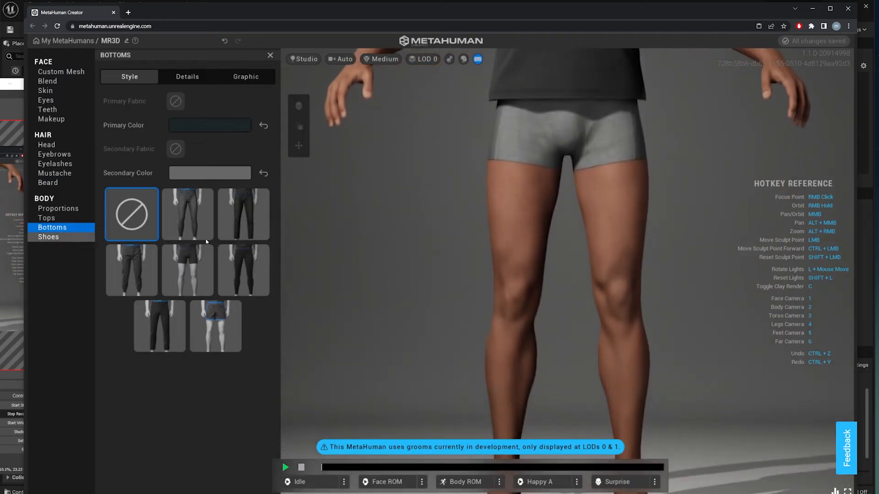
left_click(243, 214)
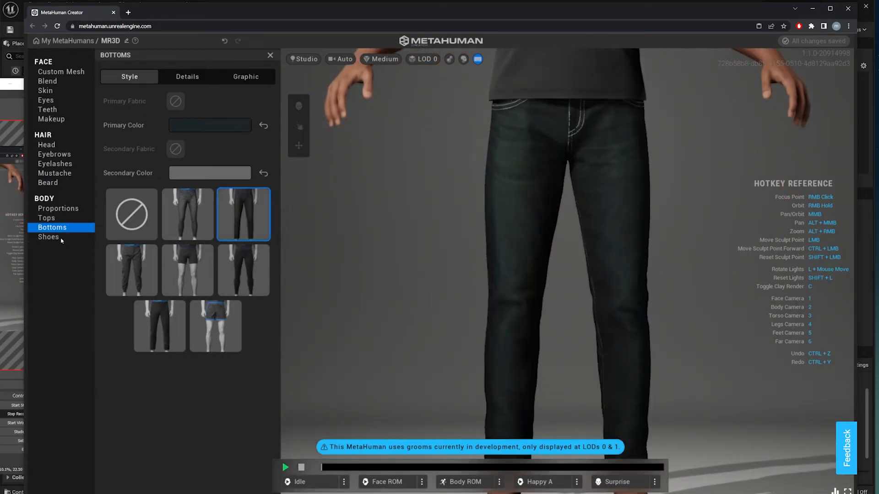
left_click(48, 237)
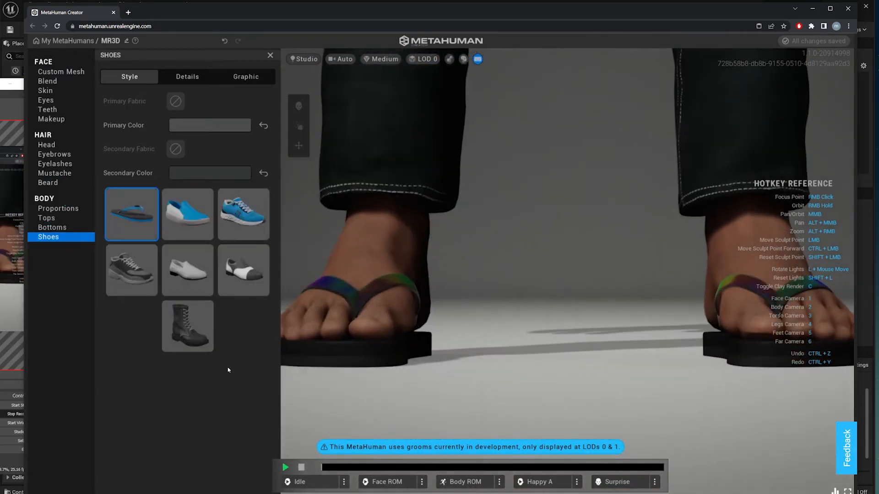
left_click(135, 282)
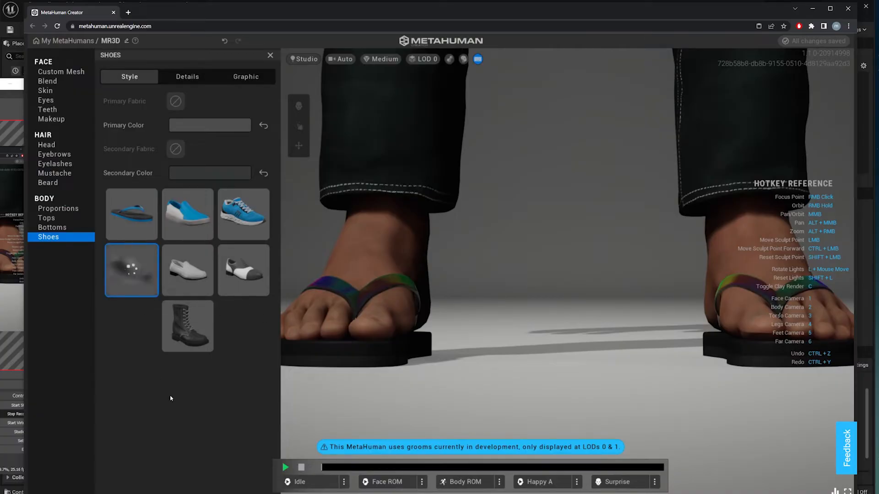
Examine the fully dressed character from several angles, from the whole body up to the head and torso.
scroll(468, 332, "down", 5)
right_click_drag(465, 267, 556, 272)
scroll(556, 272, "down", 5)
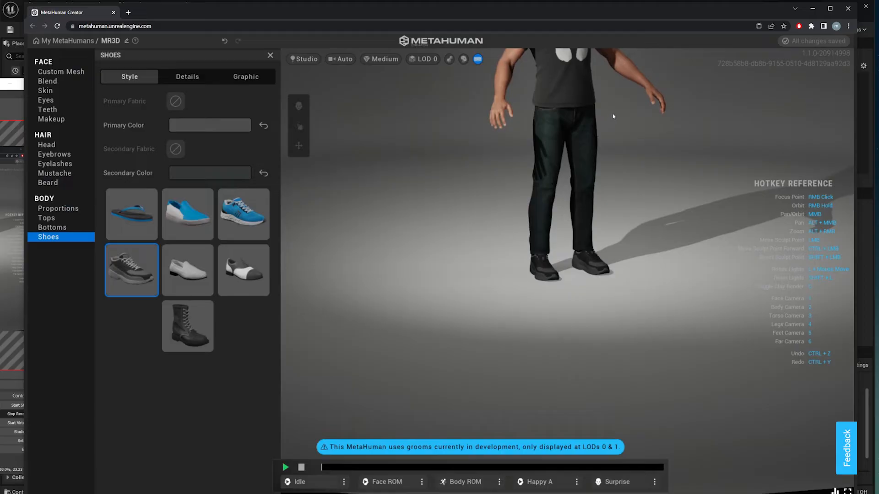
key("2")
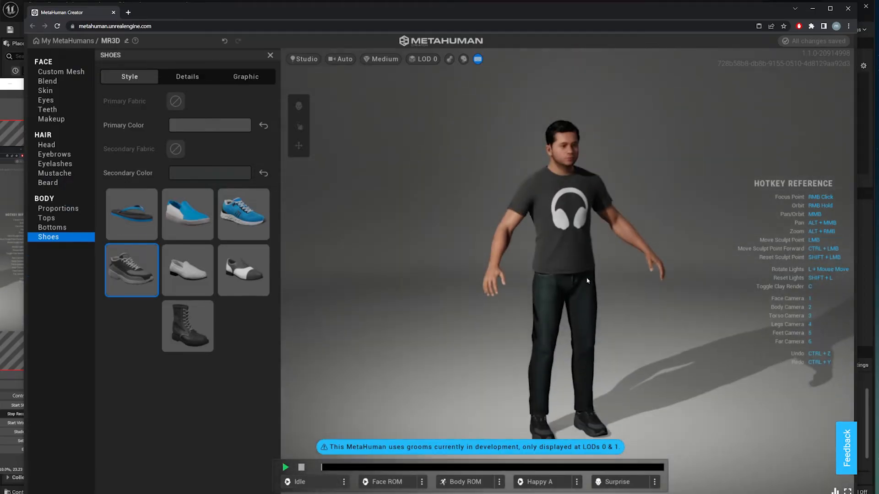
scroll(622, 235, "up", 5)
right_click_drag(622, 236, 575, 224)
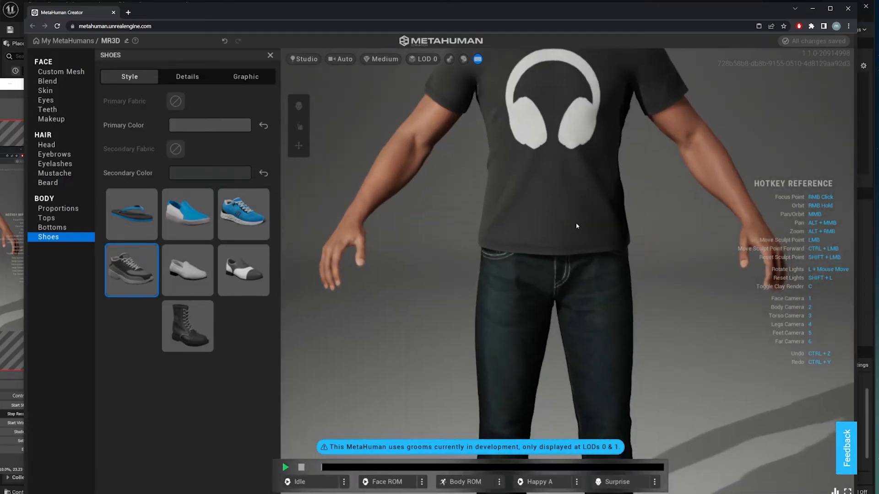
scroll(581, 245, "down", 5)
right_click_drag(603, 251, 552, 194)
right_click_drag(622, 197, 774, 226)
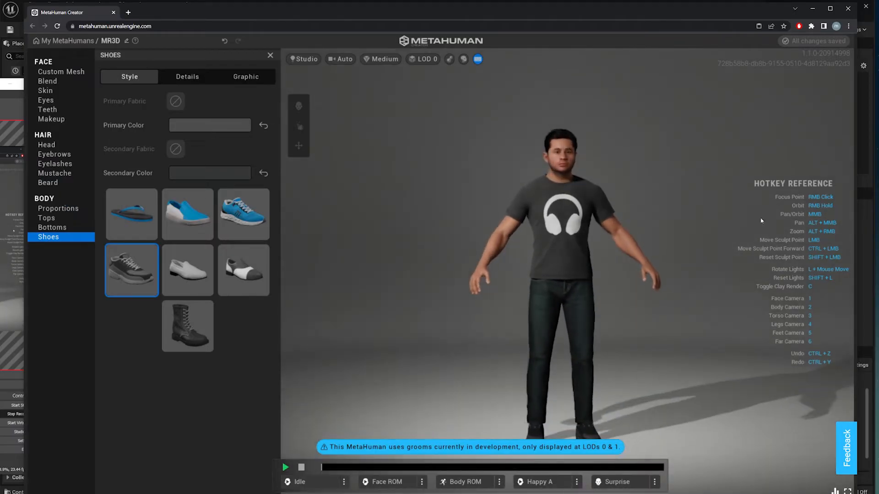
scroll(569, 163, "up", 5)
middle_click_drag(565, 159, 570, 225)
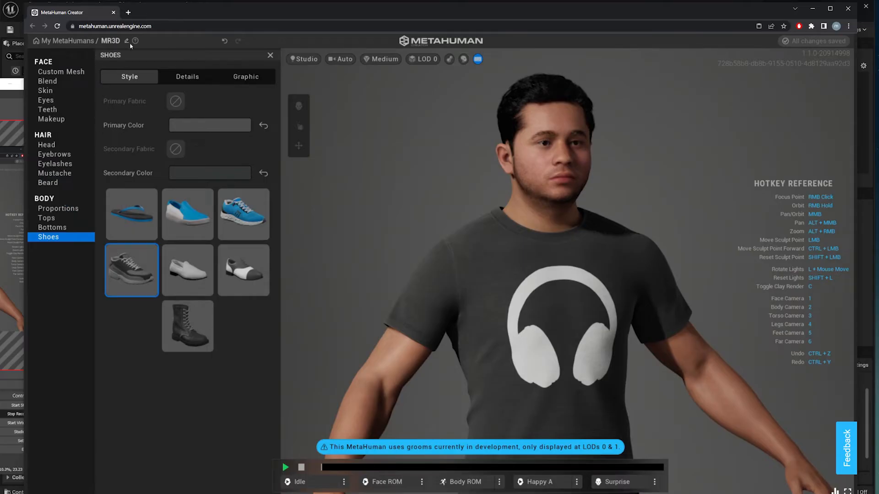
Check the characters under My MetaHumans in Quixel Bridge from Unreal Engine, then close Bridge.
left_click(67, 41)
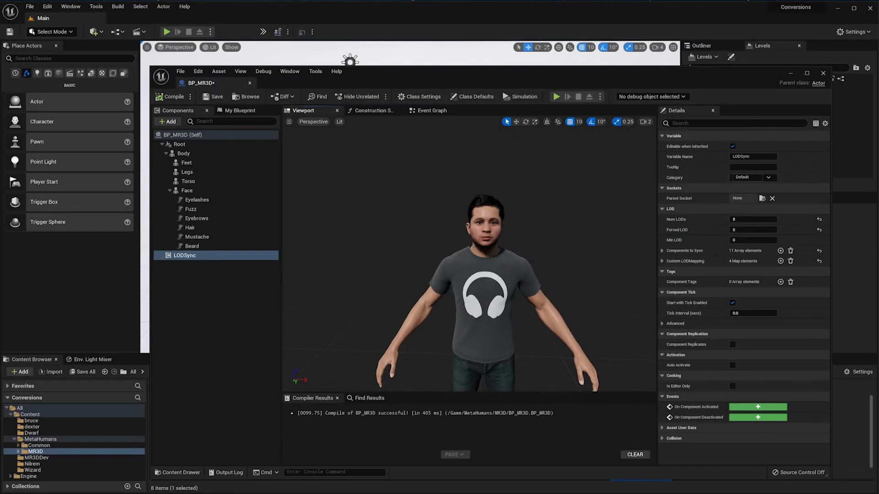
mouse_move(414, 272)
right_mouse_down()
mouse_move(428, 279)
mouse_move(414, 272)
right_mouse_up()
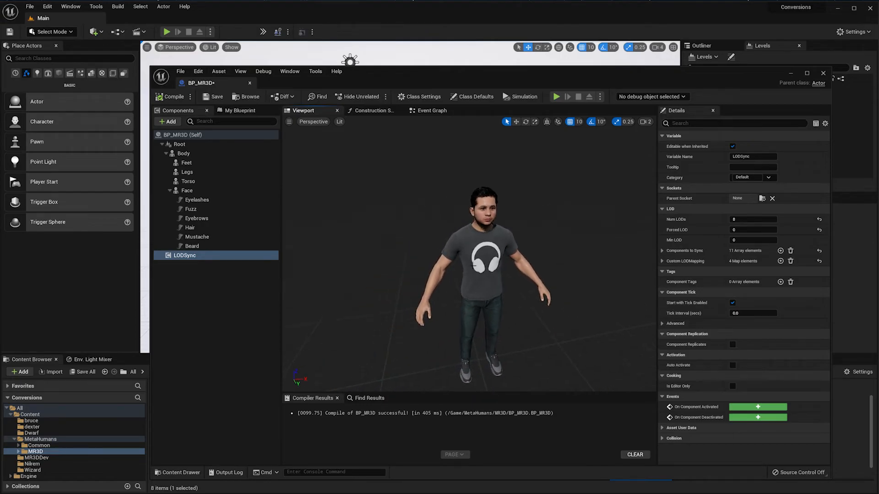
left_click(93, 31)
left_click(122, 62)
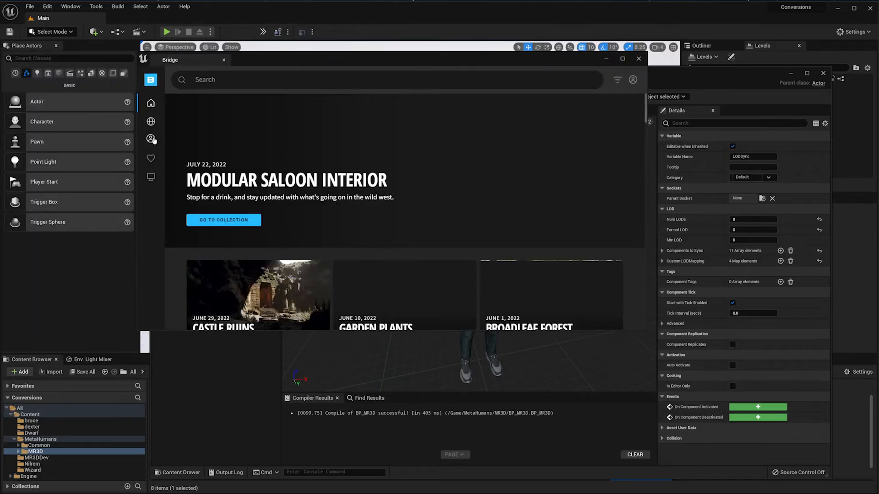
left_click(150, 138)
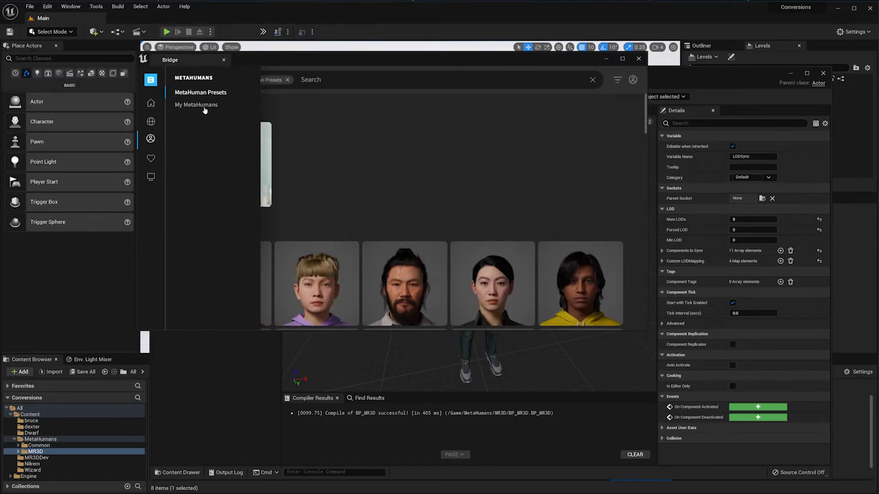
left_click(196, 105)
left_click_drag(355, 68, 391, 69)
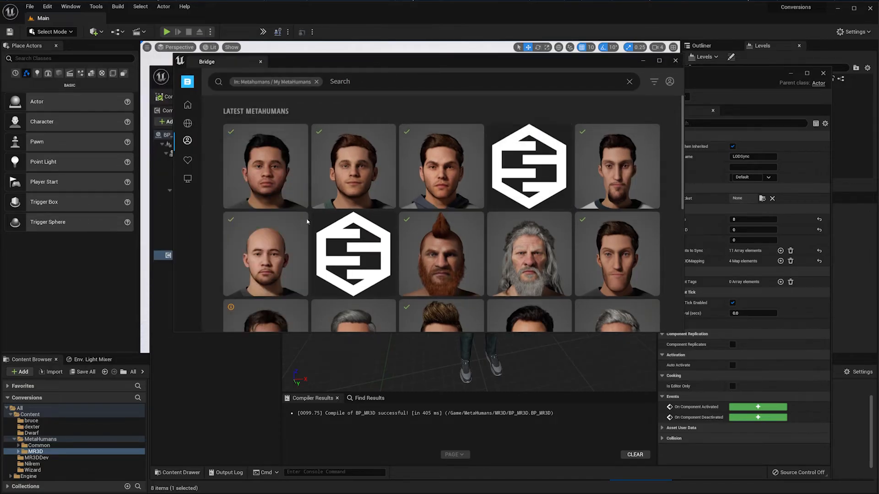
left_click(675, 60)
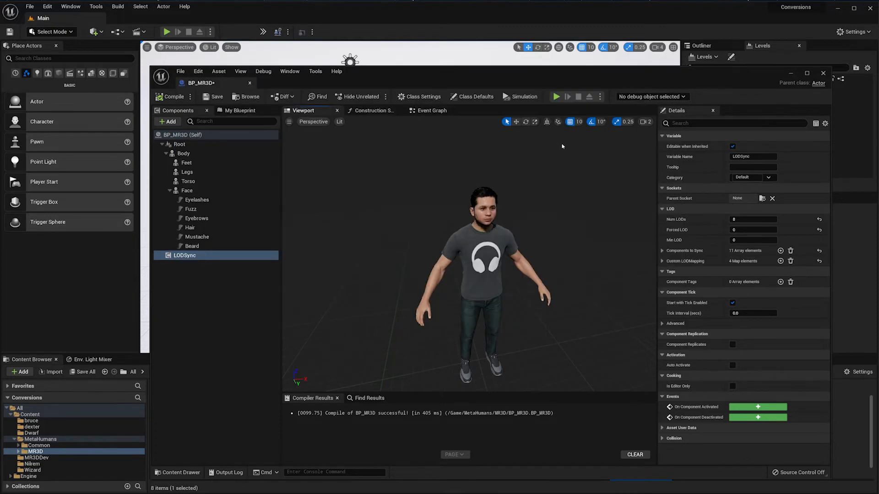
Examine the imported MetaHuman in the blueprint viewport from a closer side angle, then minimize the blueprint window.
right_click_drag(469, 256, 469, 229)
left_click_drag(479, 238, 442, 238, "alt")
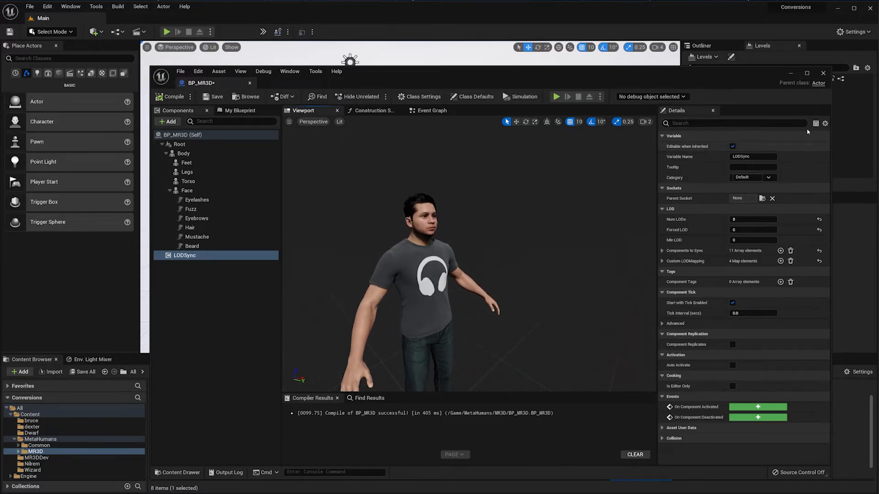
left_click(791, 73)
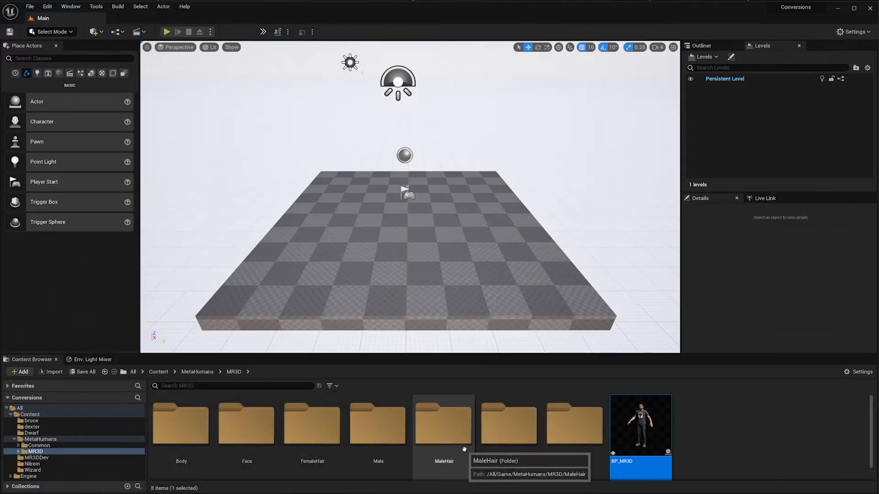
Open the BP_MR3D blueprint from the MetaHumans/MR3D content folder.
left_click(159, 372)
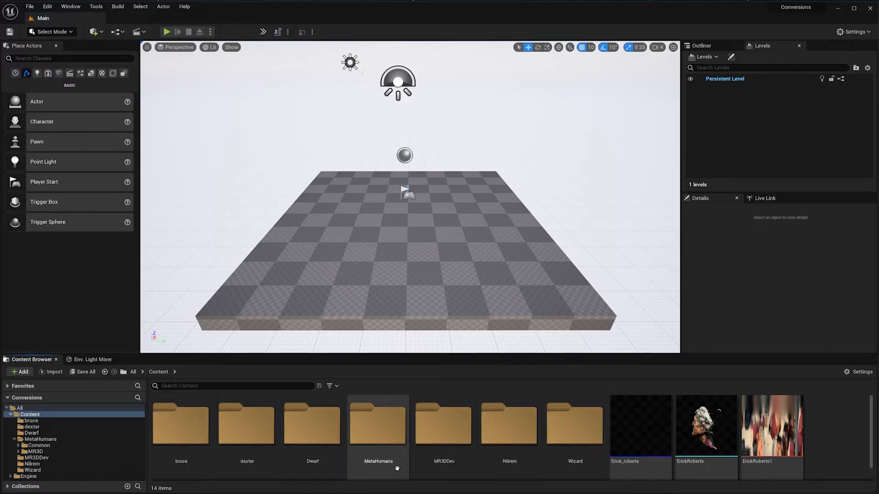
double_click(392, 444)
double_click(256, 428)
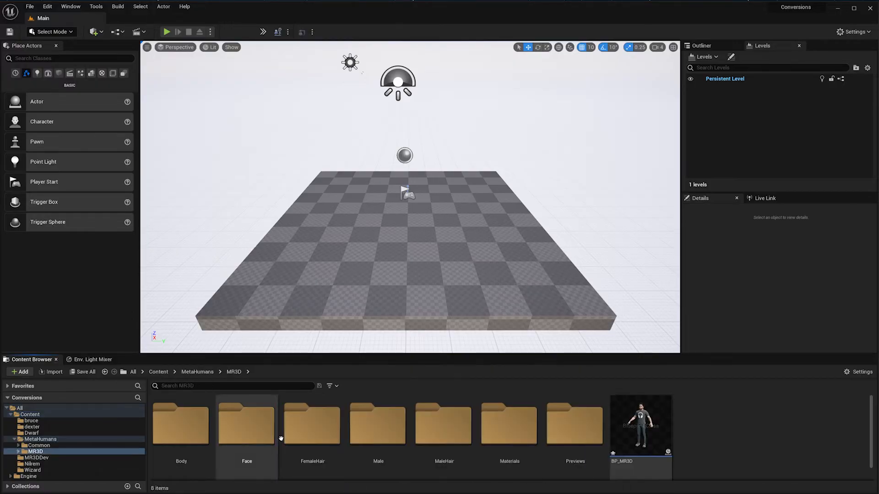
double_click(640, 426)
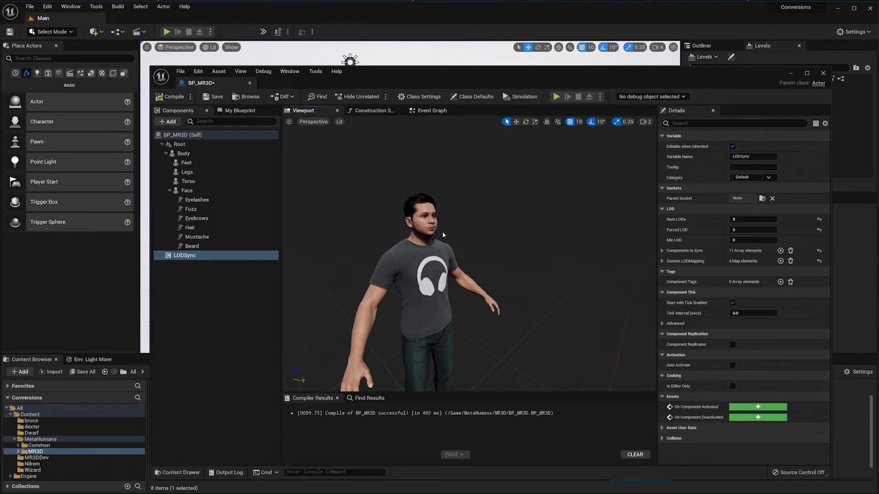
Open the MI_HeadSynthesized_Baked material assigned to Element 0 of the Face component.
scroll(441, 237, "up", 5)
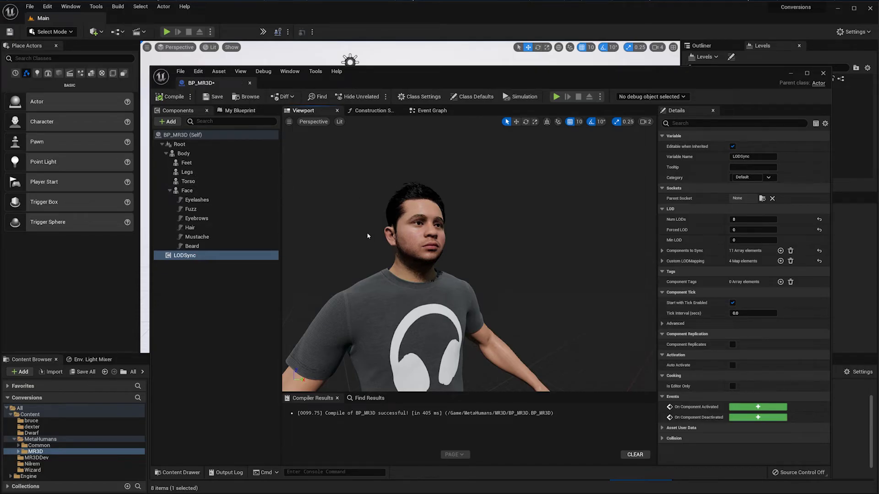
left_click(187, 191)
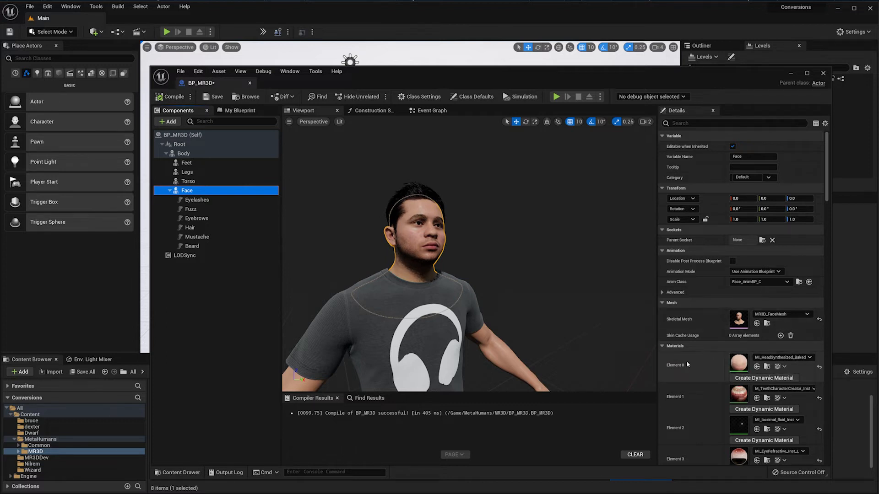
left_click(735, 367)
double_click(735, 367)
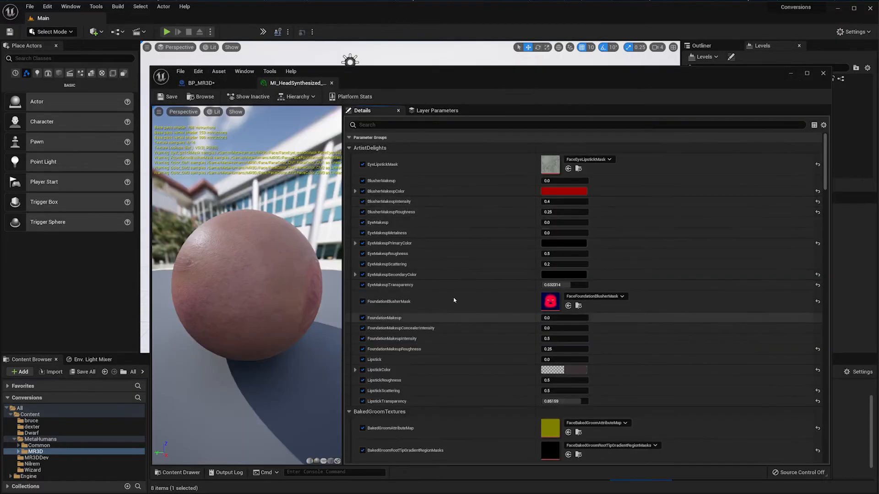
Locate the head material's Color_MAIN base color texture, FaceColor_MAIN, in the project's content folder.
scroll(663, 385, "down", 5)
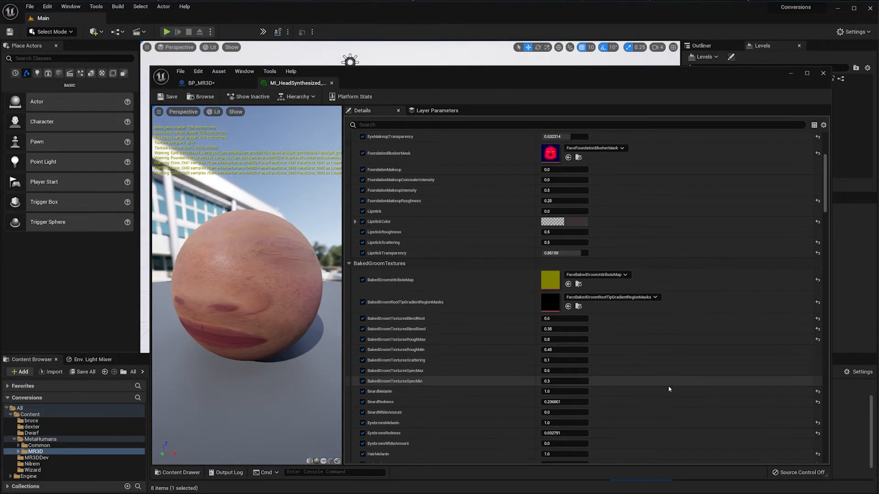
left_click_drag(827, 224, 826, 260)
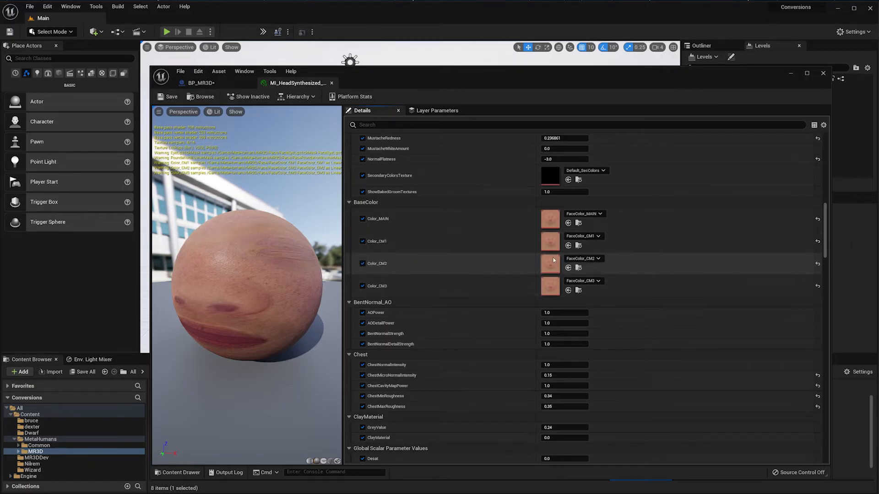
left_click_drag(247, 295, 284, 268)
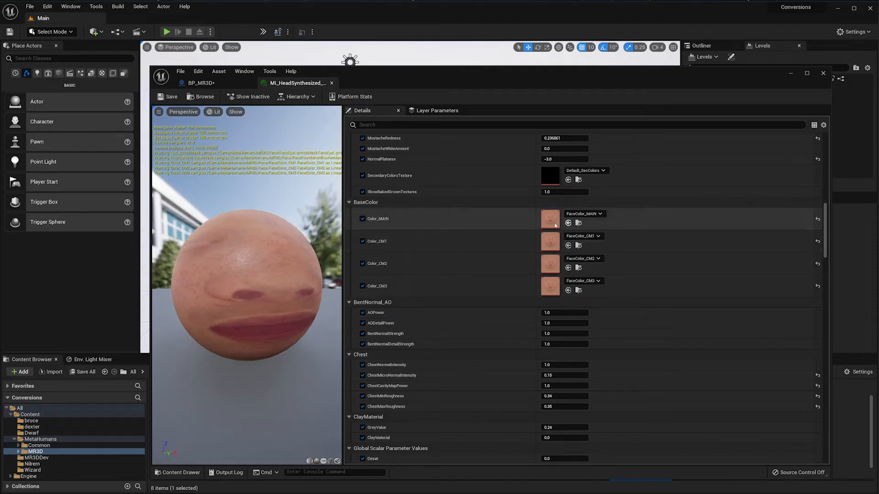
left_click(578, 223)
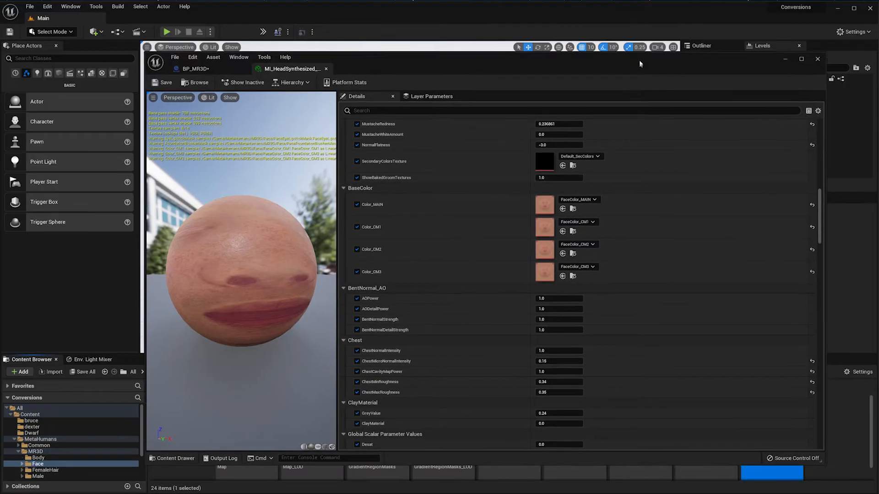
left_click(778, 50)
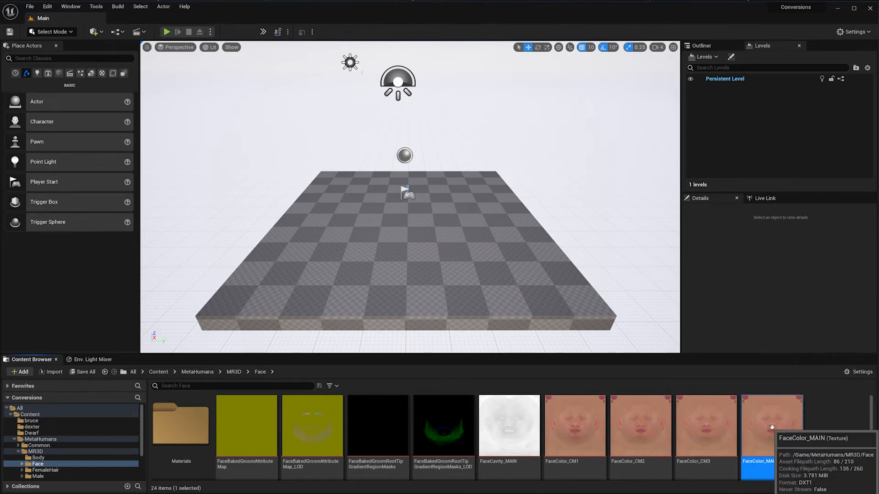
Export the FaceColor_MAIN texture to the Scanfacetests folder as a Targa file named MR3D_Face_Main.
right_click(771, 428)
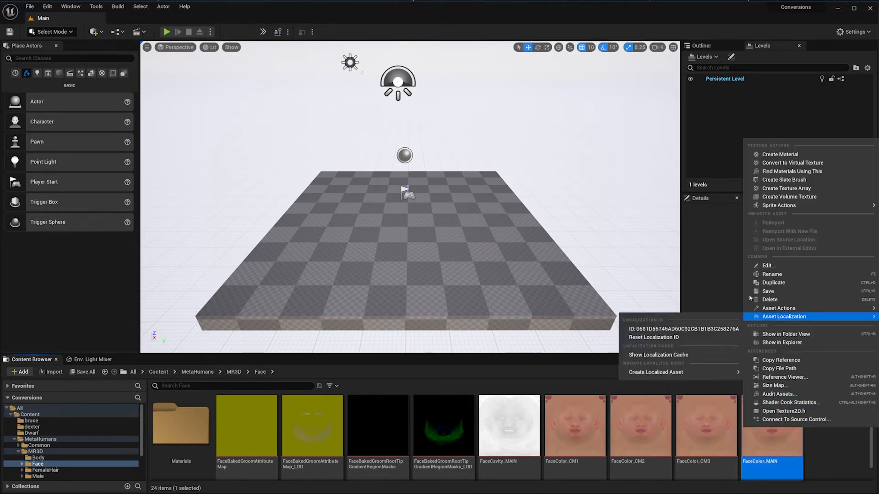
mouse_move(772, 309)
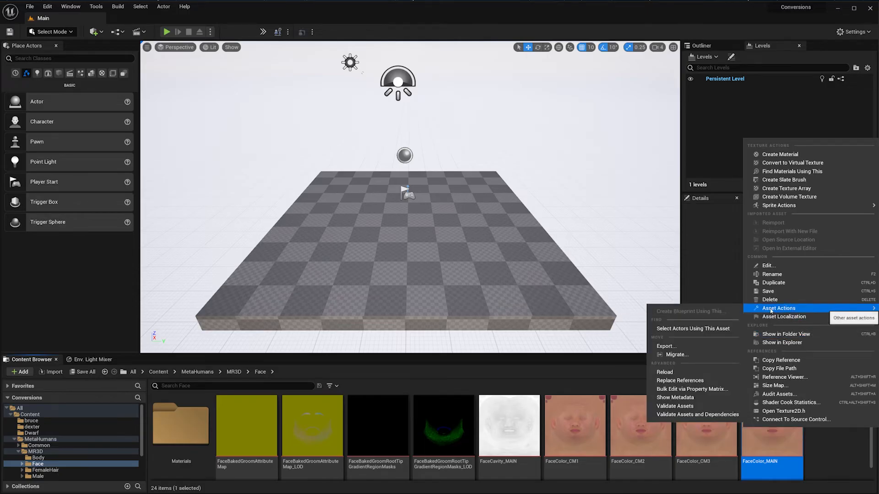
left_click(666, 346)
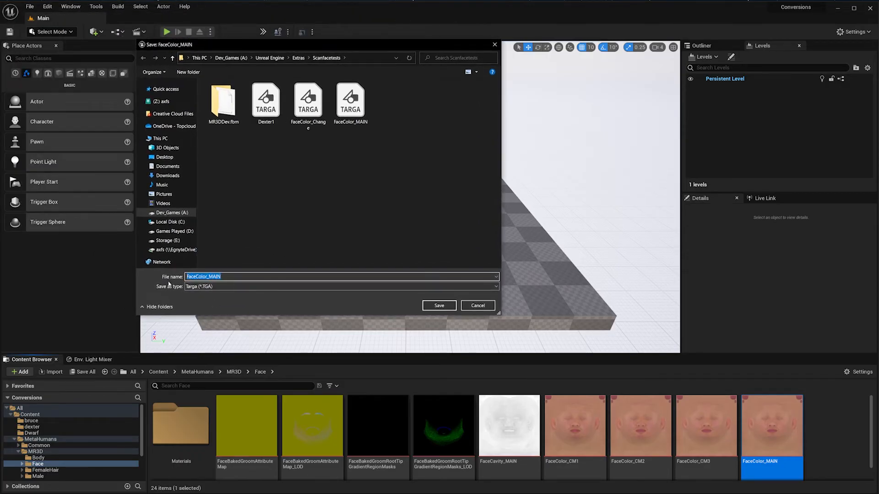
type("MR3")
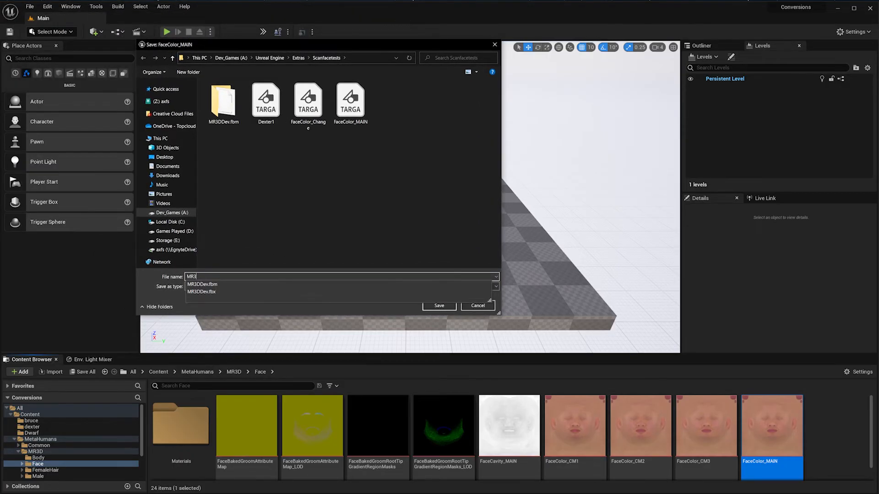
type("D_Face_Main")
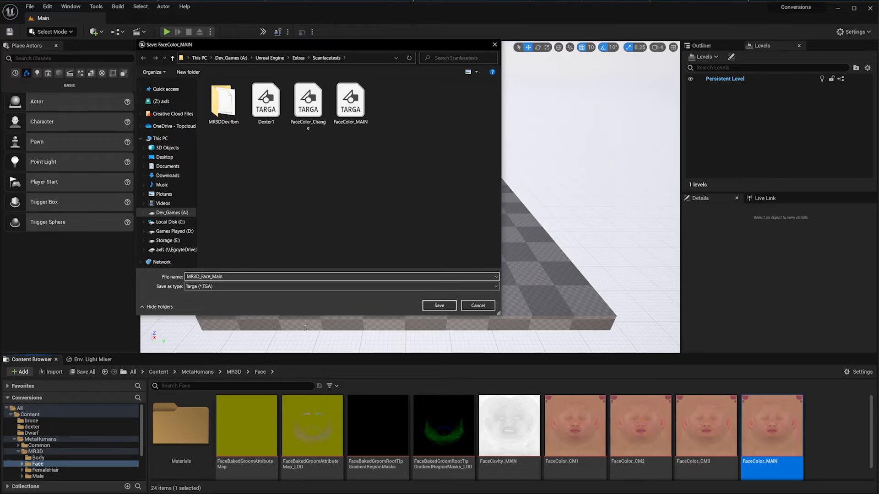
left_click(449, 309)
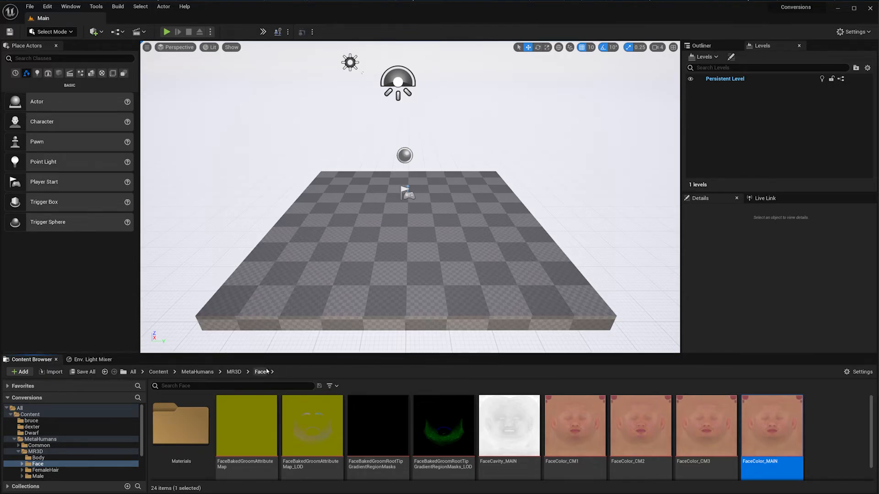
Inspect the scanned face texture MR3DDev1 in the MR3DDev content folder, then close its editor.
left_click(159, 372)
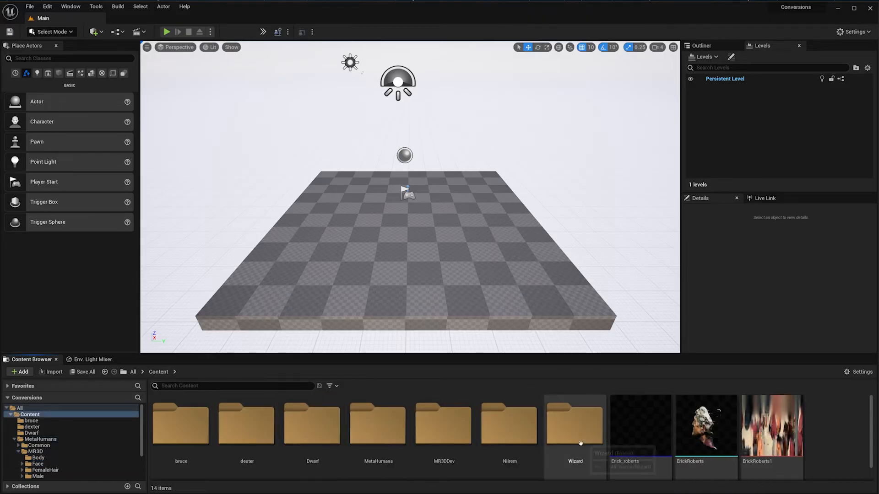
left_click(460, 444)
scroll(455, 443, "down", 1)
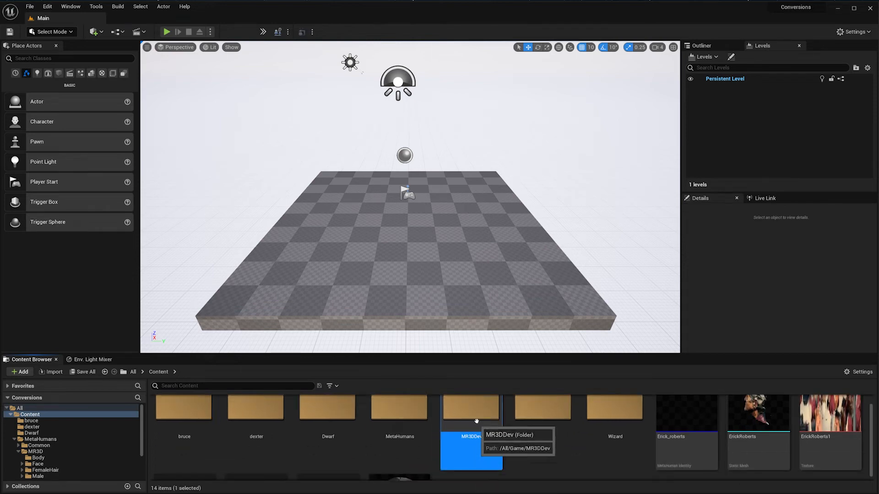
double_click(476, 431)
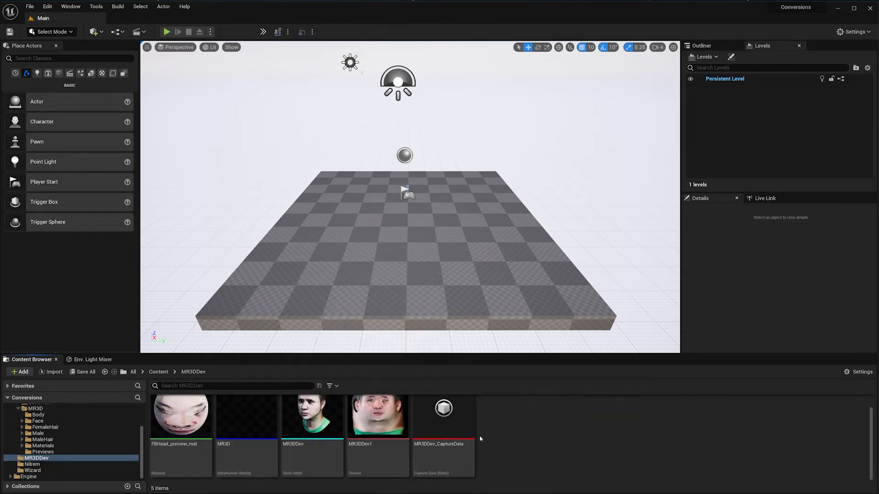
double_click(380, 434)
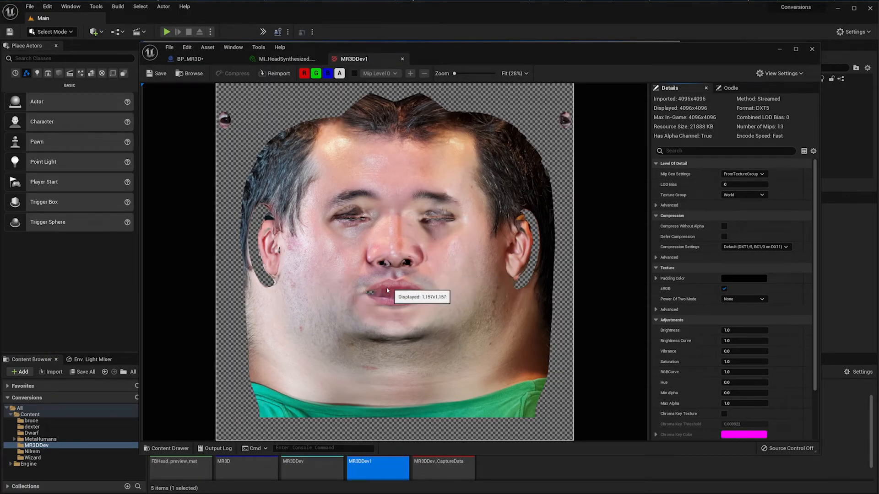
left_click(812, 48)
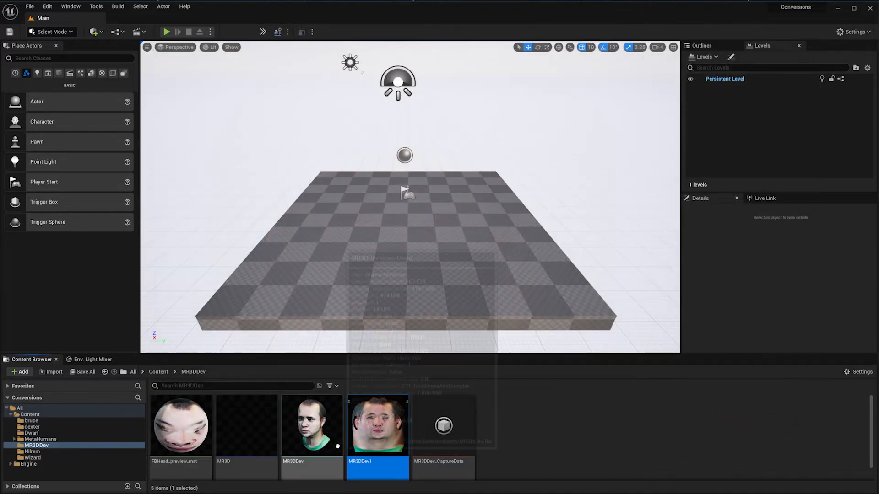
Export the MR3DDev1 texture to the Scanfacetests folder as a Targa file named MR3D_Face_FAcebuilder.
right_click(392, 419)
mouse_move(461, 302)
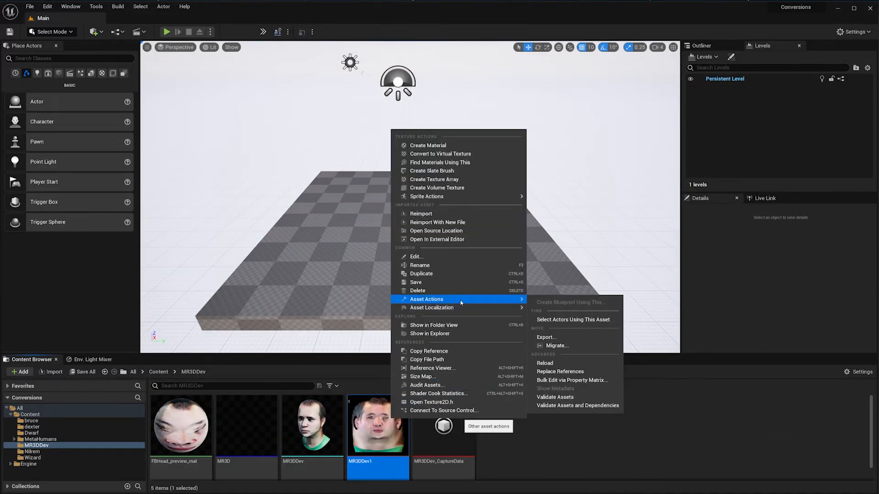
left_click(546, 338)
left_click(393, 103)
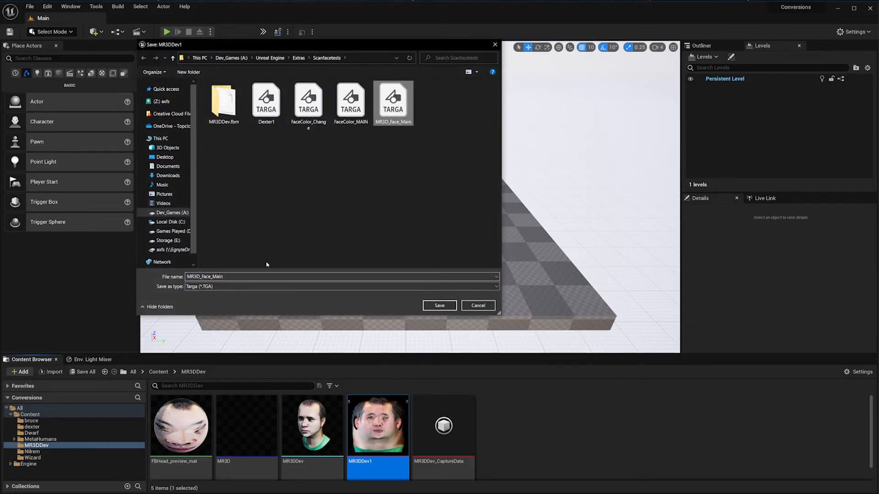
left_click(243, 278)
left_click_drag(238, 277, 212, 277)
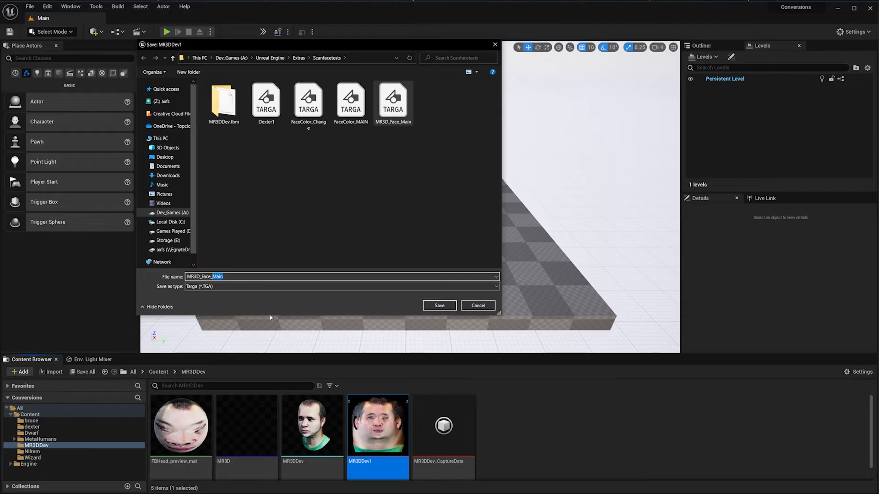
type("F")
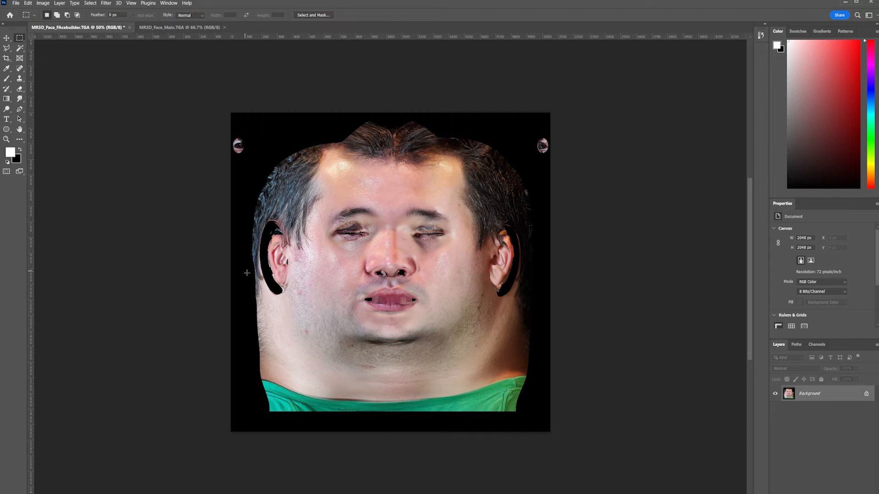
Compare the MR3D_Face_FAcebuilder and MR3D_Face_Main textures, and check the image size of the Facebuilder texture.
left_click(179, 28)
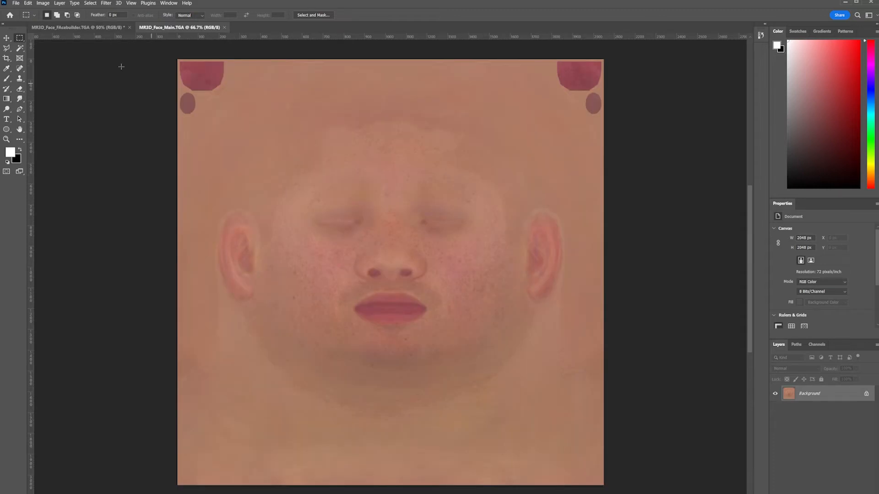
left_click(78, 27)
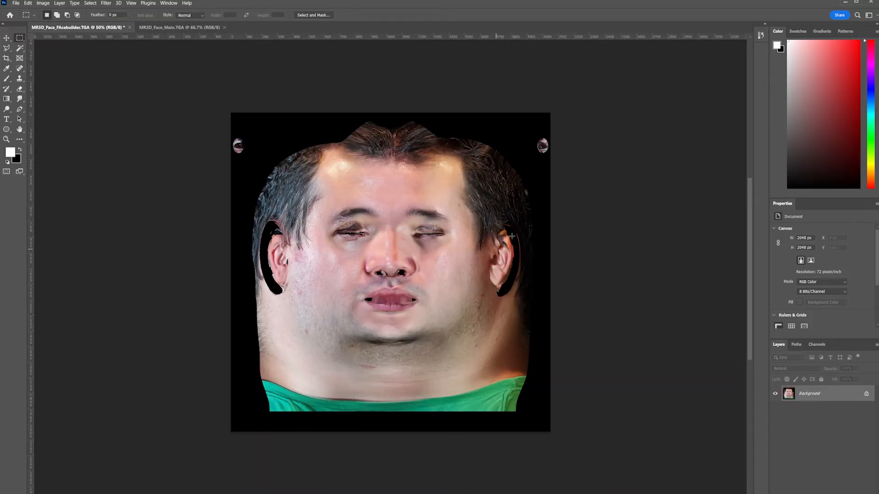
left_click(179, 28)
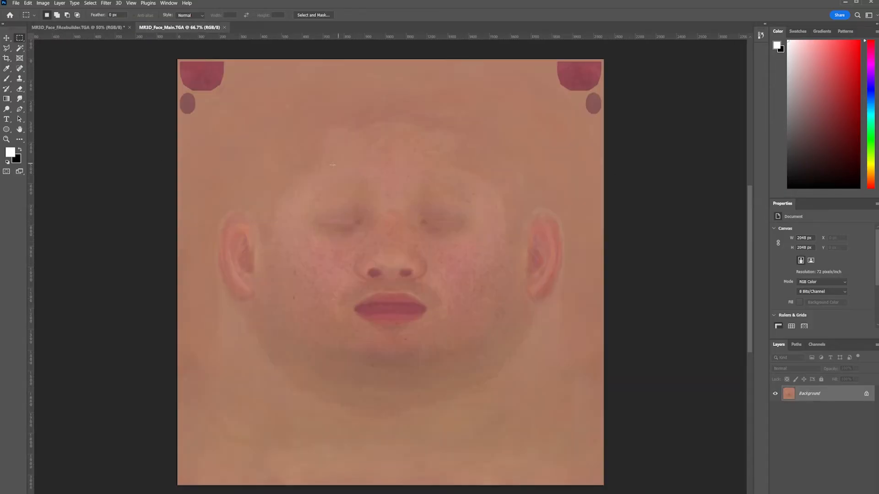
left_click(78, 27)
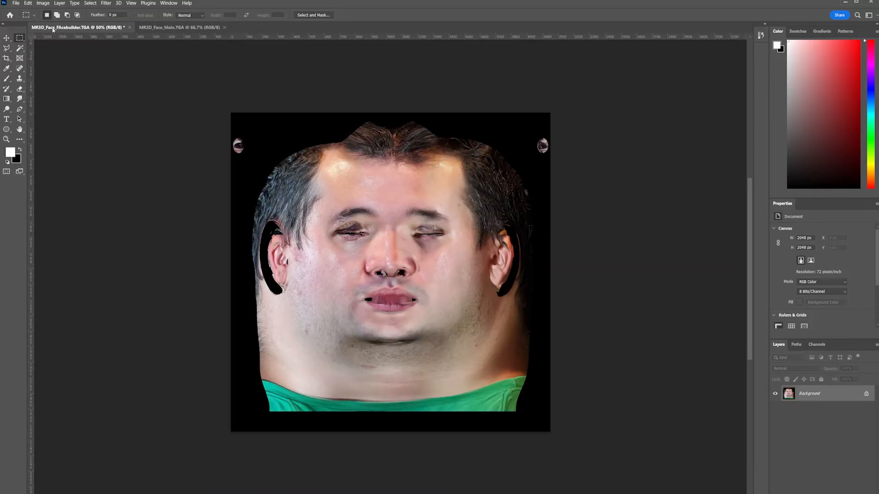
left_click(43, 4)
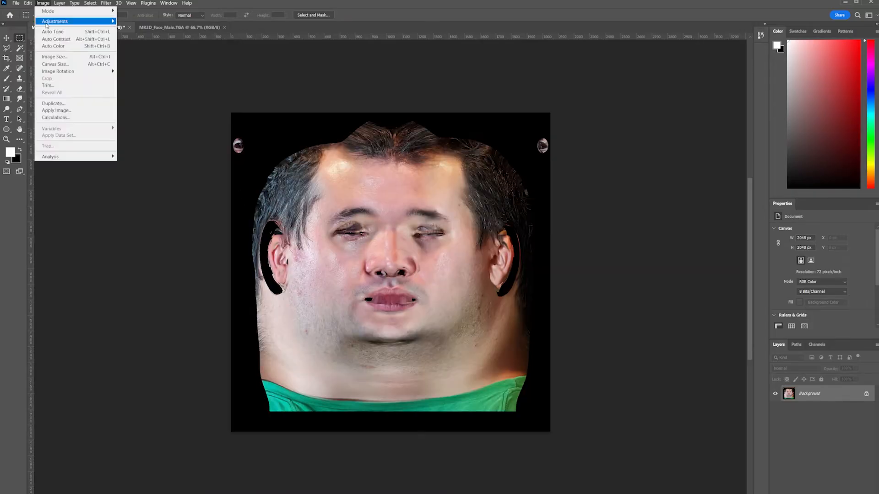
left_click(71, 58)
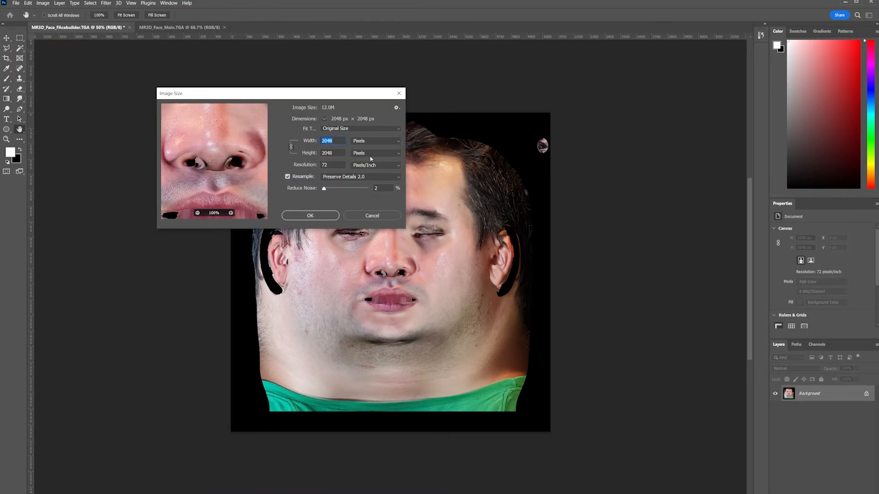
left_click(373, 216)
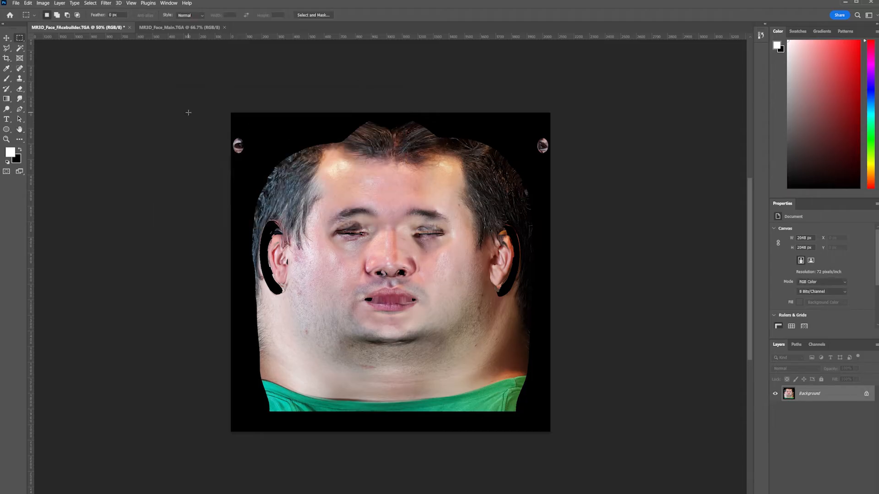
Copy the whole scanned face image from MR3D_Face_FAcebuilder and paste it as a new layer in MR3D_Face_Main.
left_click_drag(222, 111, 593, 443)
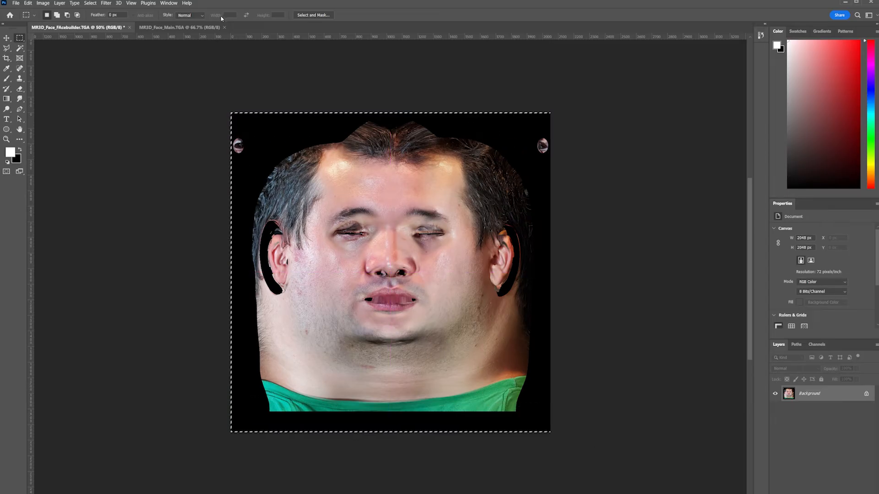
left_click(179, 27)
key("ctrl+v")
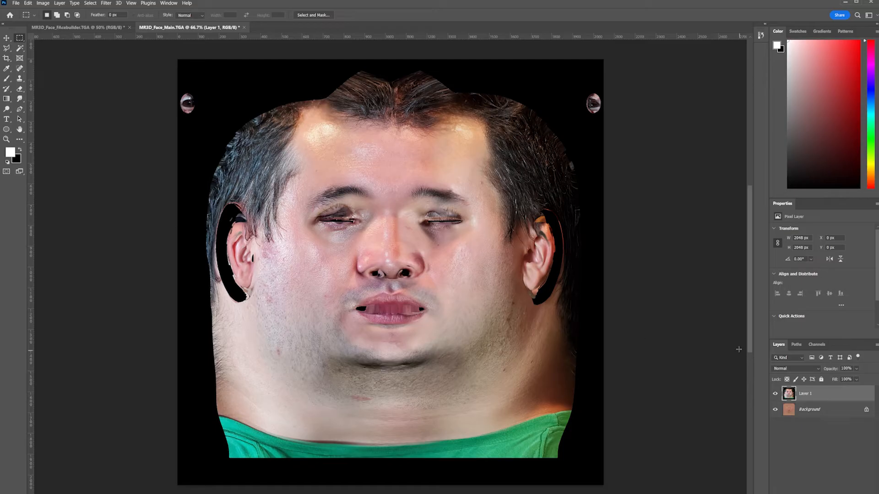
left_click(857, 369)
left_click_drag(836, 379, 842, 380)
Select the black background around the scanned face with the Magic Wand and delete it from Layer 1.
left_click(19, 48)
left_click(204, 150)
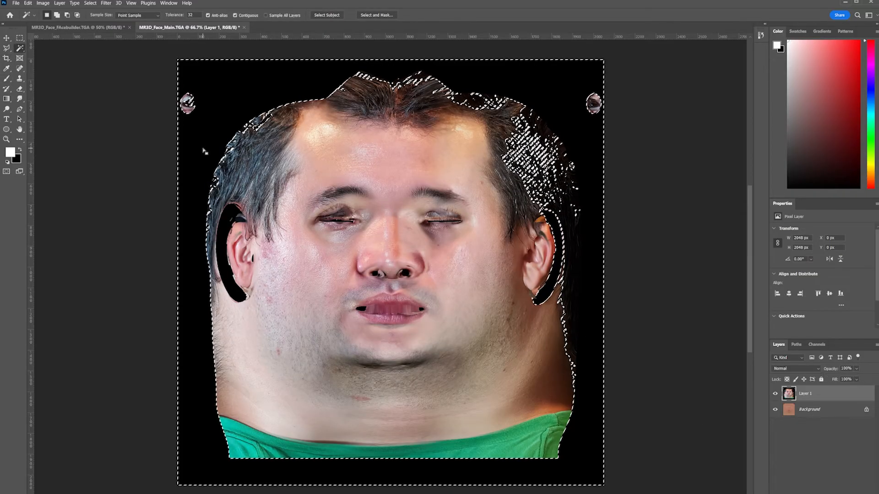
key("Delete")
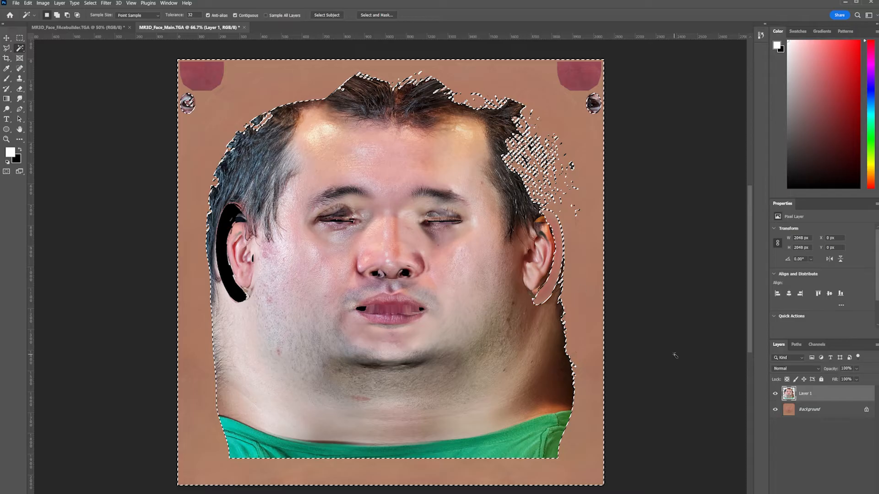
Undo the layer mask made from the selection, deselect, and add a blank white mask to Layer 1.
left_click(813, 493)
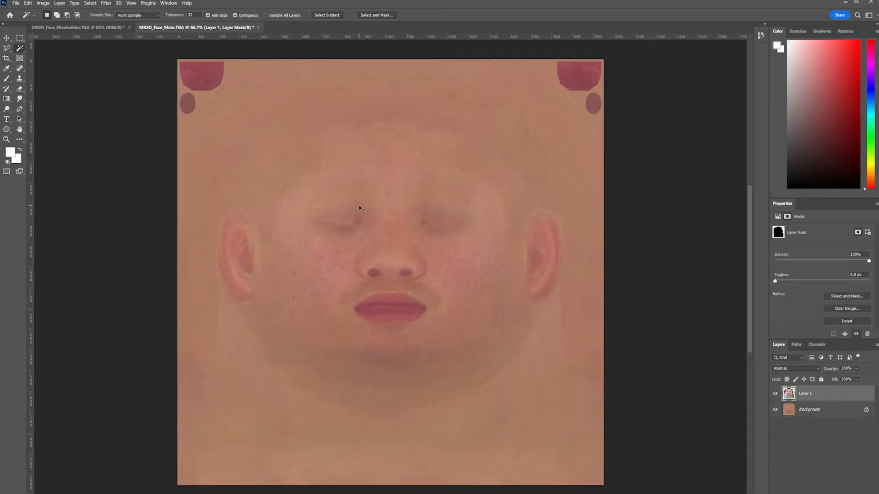
key("ctrl+z")
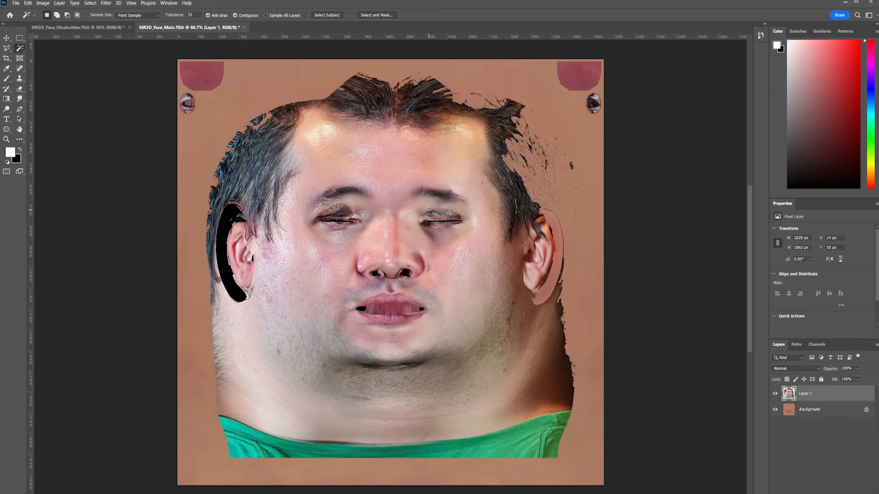
key("b")
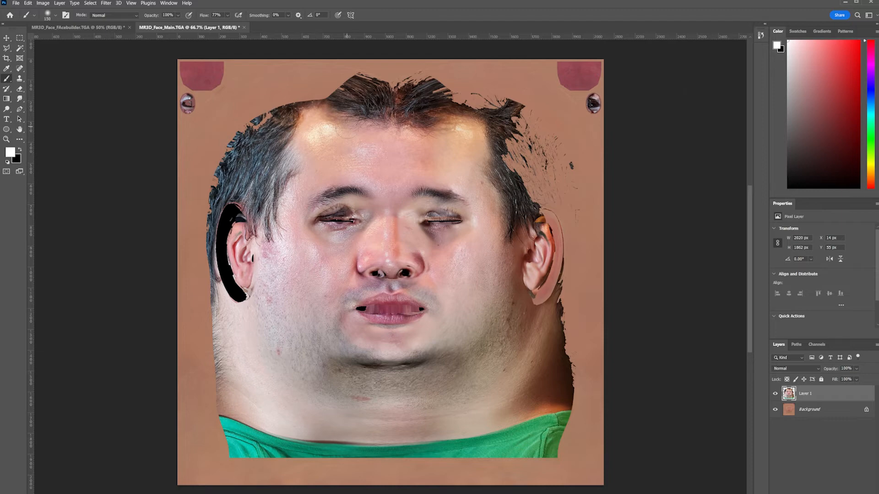
key("x")
left_click(813, 492)
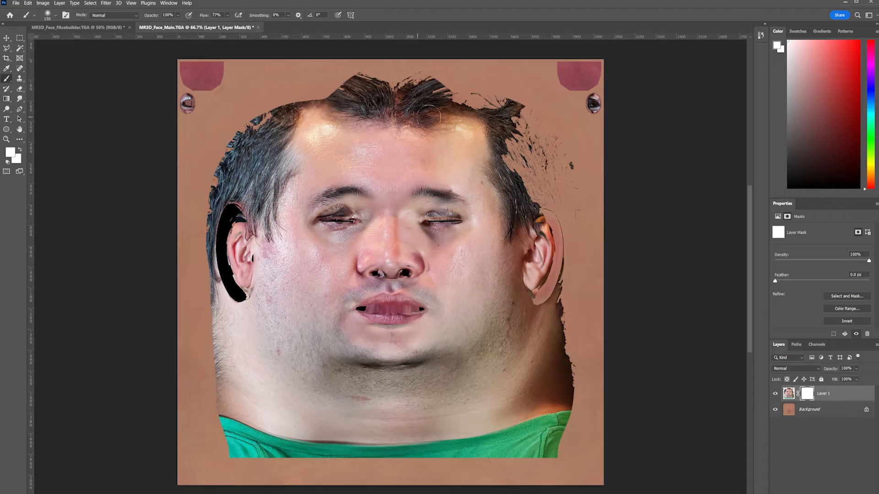
Paint black on Layer 1's mask to hide the corner eyes, the top of the hair and the ragged outer edge on one side.
left_click(9, 152)
left_click_drag(184, 178, 140, 201)
left_click(345, 96)
left_click_drag(590, 113, 582, 108)
mouse_move(442, 82)
left_mouse_down()
mouse_move(339, 87)
mouse_move(449, 90)
mouse_move(343, 92)
left_mouse_up()
left_click_drag(203, 87, 183, 95)
left_click_drag(188, 93, 189, 98)
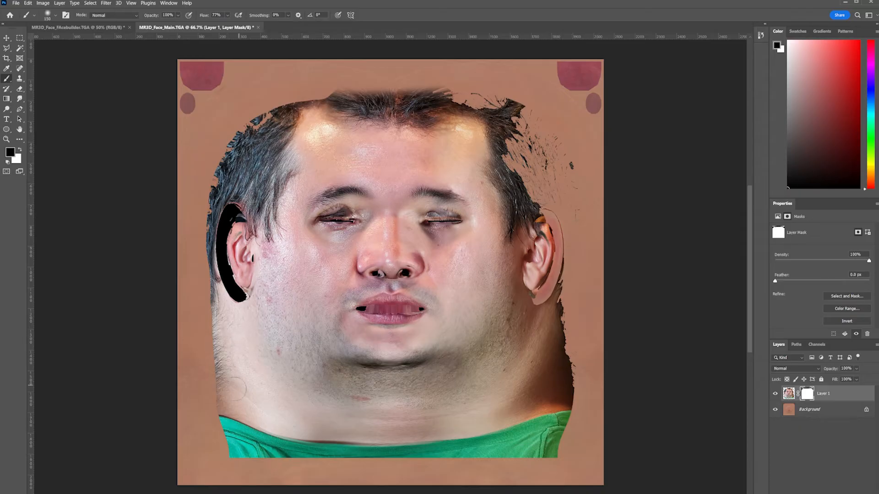
mouse_move(475, 130)
left_mouse_down()
mouse_move(527, 137)
mouse_move(543, 122)
left_mouse_up()
mouse_move(538, 186)
left_mouse_down()
mouse_move(533, 234)
mouse_move(556, 321)
mouse_move(567, 430)
mouse_move(554, 455)
mouse_move(481, 446)
mouse_move(545, 442)
mouse_move(499, 431)
mouse_move(532, 434)
left_mouse_up()
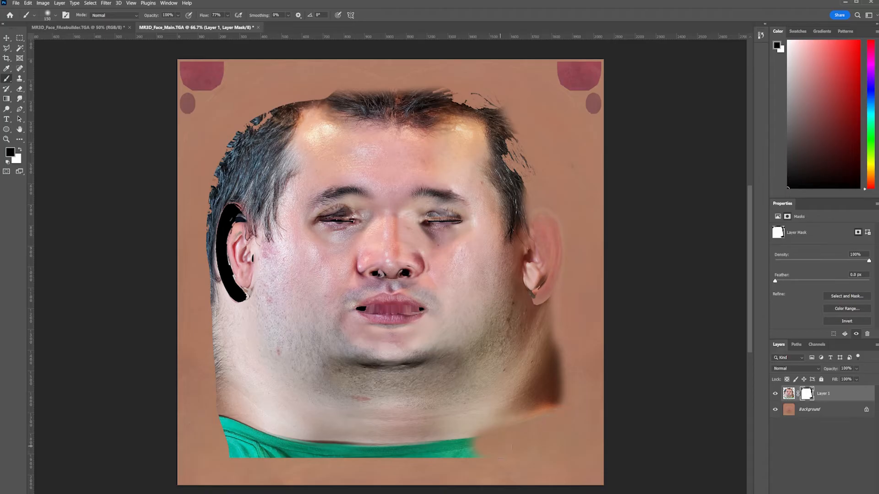
Mask out the rest of the green shirt along the base of the scanned neck.
mouse_move(485, 444)
left_mouse_down()
mouse_move(414, 449)
mouse_move(495, 453)
left_mouse_up()
left_click_drag(414, 450, 323, 451)
left_click_drag(420, 459, 334, 454)
left_click_drag(418, 458, 286, 451)
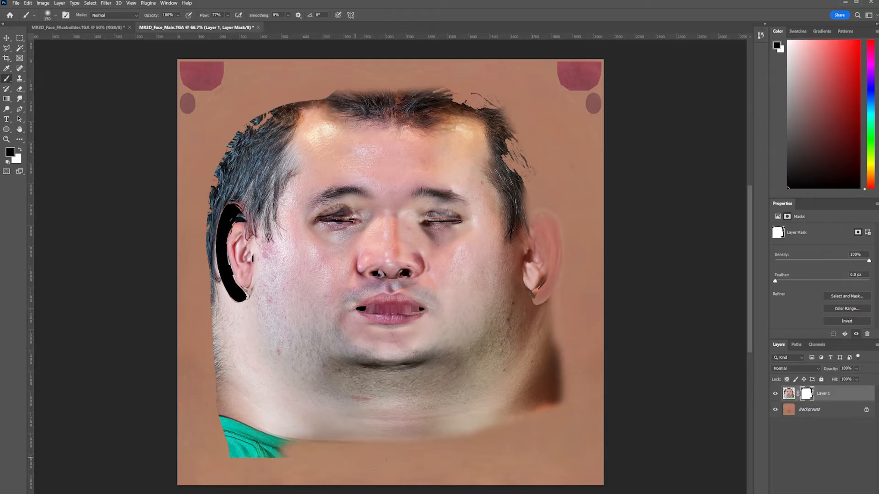
left_click_drag(371, 459, 222, 459)
left_click_drag(278, 456, 241, 452)
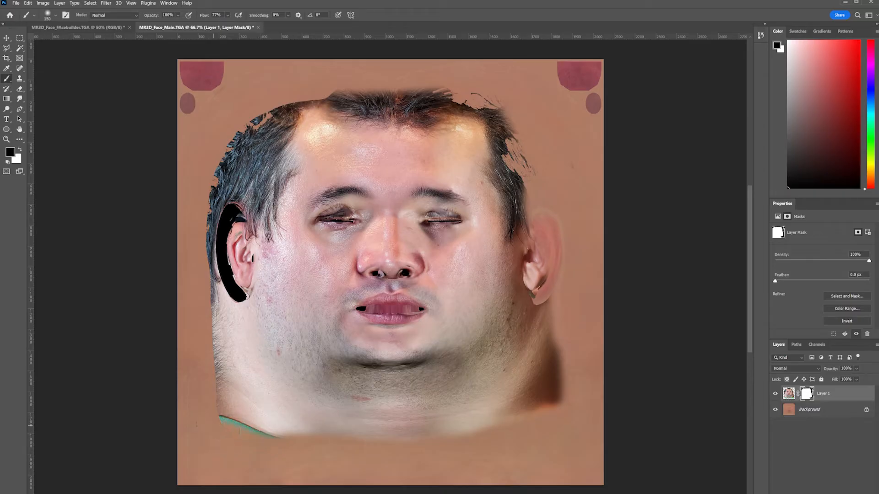
left_click_drag(201, 420, 279, 444)
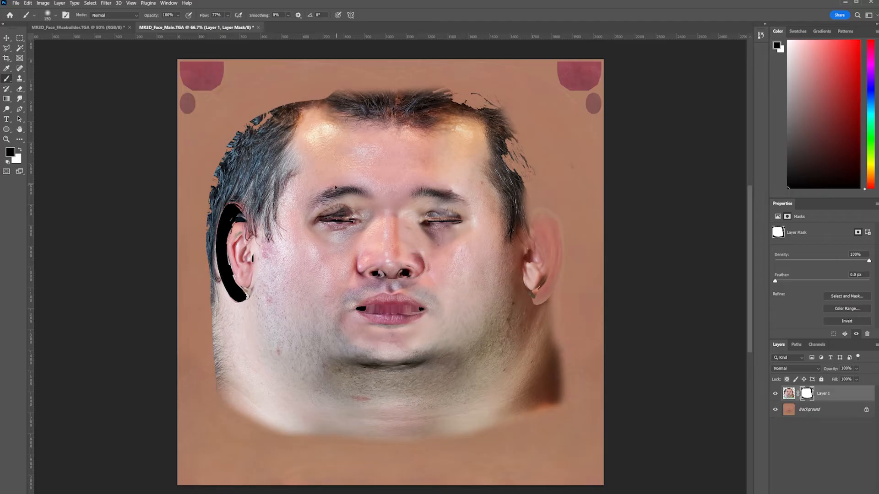
Mask out the scanned ears and the hair on both sides of the head and above the forehead.
scroll(223, 157, "up", 1, "alt")
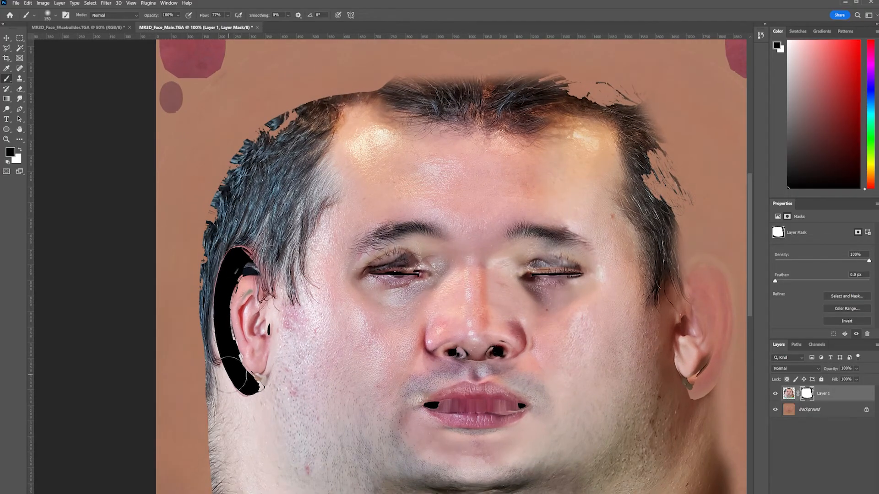
mouse_move(197, 370)
left_mouse_down()
mouse_move(251, 380)
mouse_move(215, 266)
mouse_move(201, 297)
mouse_move(274, 329)
mouse_move(252, 297)
mouse_move(256, 234)
mouse_move(281, 316)
mouse_move(293, 270)
mouse_move(284, 291)
mouse_move(307, 284)
mouse_move(315, 302)
mouse_move(320, 238)
mouse_move(298, 254)
mouse_move(320, 179)
mouse_move(307, 164)
mouse_move(320, 105)
mouse_move(343, 96)
mouse_move(271, 130)
mouse_move(259, 158)
mouse_move(216, 179)
left_mouse_up()
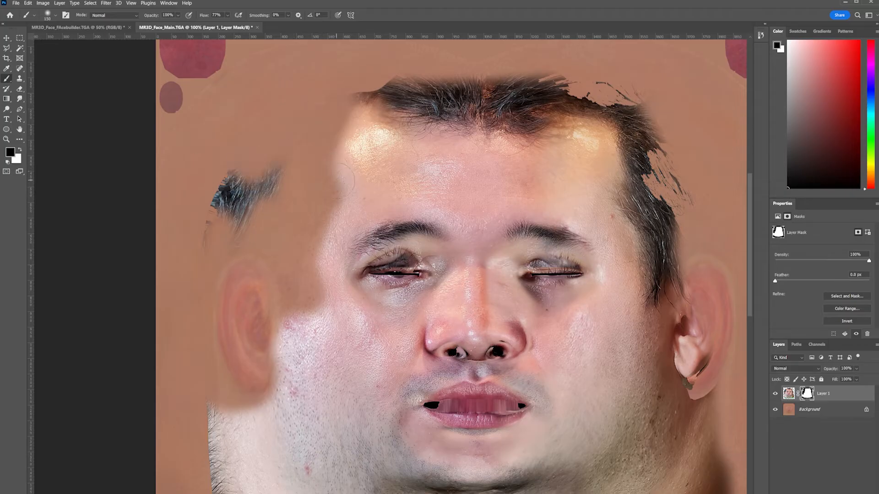
left_click_drag(279, 161, 220, 194)
mouse_move(370, 87)
left_mouse_down()
mouse_move(213, 198)
mouse_move(385, 196)
mouse_move(465, 220)
mouse_move(481, 279)
mouse_move(476, 307)
mouse_move(488, 322)
mouse_move(533, 305)
left_mouse_up()
left_click_drag(571, 333, 541, 161)
mouse_move(473, 198)
left_mouse_down()
mouse_move(466, 200)
mouse_move(572, 462)
left_mouse_up()
left_click_drag(275, 308, 296, 282)
Mask out the scanned nostrils and the inner mouth opening with a smaller brush, revealing the MetaHuman texture beneath.
scroll(296, 282, "up", 2, "alt")
key("bracketleft")
key("bracketleft")
key("bracketleft")
key("bracketleft")
key("bracketleft")
key("bracketleft")
key("bracketleft")
key("bracketleft")
mouse_move(262, 231)
left_mouse_down()
mouse_move(224, 243)
mouse_move(415, 240)
left_mouse_up()
mouse_move(224, 403)
left_mouse_down()
mouse_move(197, 391)
mouse_move(453, 408)
mouse_move(474, 396)
mouse_move(323, 392)
left_mouse_up()
key("bracketleft")
key("bracketleft")
mouse_move(214, 391)
left_mouse_down()
mouse_move(183, 399)
mouse_move(416, 423)
mouse_move(395, 414)
left_mouse_up()
Mask out both scanned eye openings on Layer 1 so the base texture's eyelids replace them.
key("ctrl+0")
scroll(333, 194, "up", 4, "alt")
mouse_move(217, 302)
left_mouse_down()
mouse_move(371, 274)
mouse_move(439, 298)
mouse_move(348, 314)
mouse_move(353, 300)
mouse_move(225, 288)
mouse_move(302, 261)
mouse_move(229, 269)
mouse_move(389, 241)
mouse_move(213, 295)
left_mouse_up()
left_click_drag(641, 311, 144, 274)
mouse_move(355, 280)
left_mouse_down()
mouse_move(569, 275)
mouse_move(503, 250)
mouse_move(566, 259)
mouse_move(352, 243)
left_mouse_up()
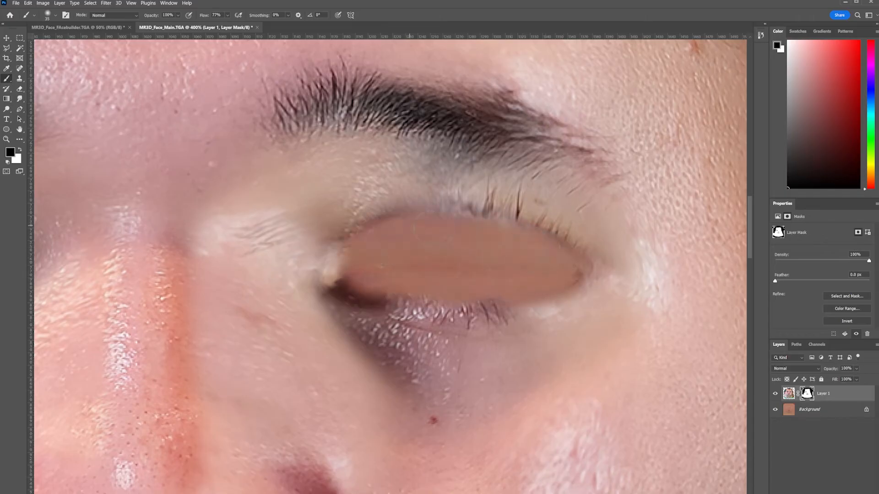
key("ctrl+0")
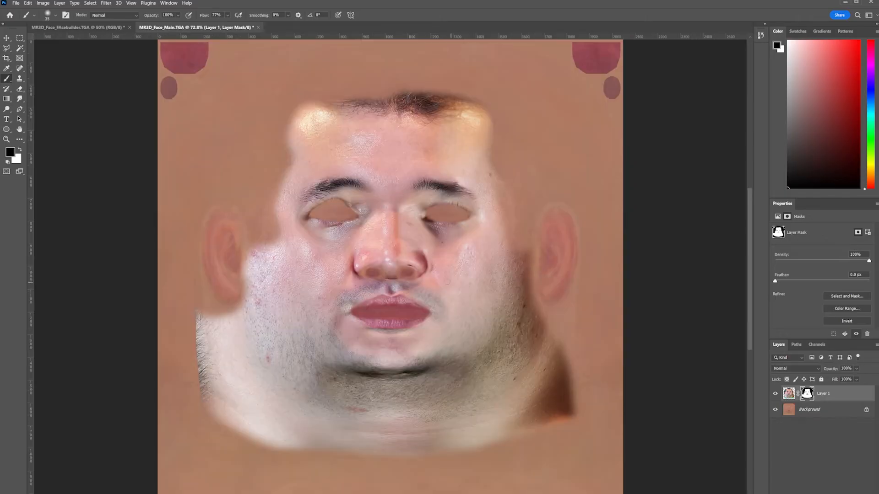
Mask out the rough outer edge of the neck below the ear and the remaining hairline above the forehead.
scroll(178, 410, "up", 2, "alt")
mouse_move(235, 144)
left_mouse_down()
mouse_move(249, 386)
mouse_move(253, 289)
mouse_move(259, 396)
left_mouse_up()
key("bracketright")
key("bracketright")
key("bracketright")
key("bracketright")
key("bracketright")
key("ctrl+0")
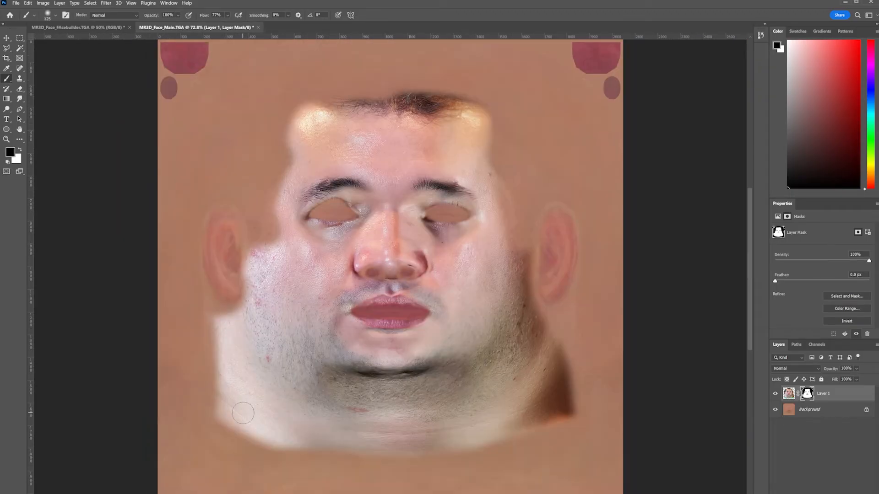
mouse_move(316, 108)
left_mouse_down()
mouse_move(426, 109)
mouse_move(465, 95)
left_mouse_up()
left_click(426, 94)
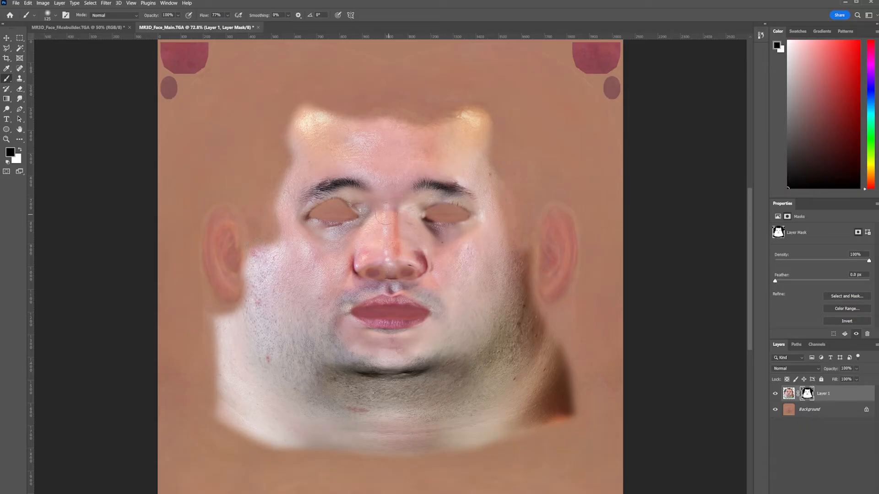
Clone stubbled skin over the dark crease under the chin on Layer 1's image using the Clone Stamp tool.
scroll(320, 181, "up", 4, "alt")
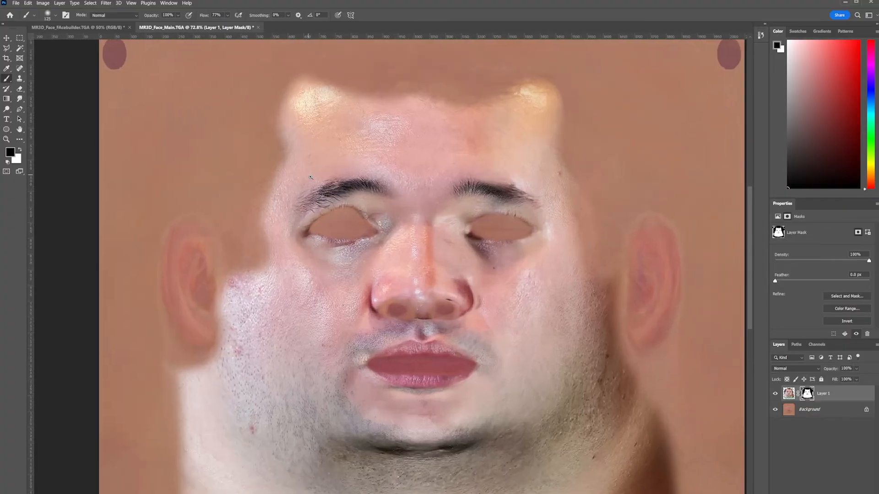
left_click_drag(296, 320, 333, 214)
scroll(332, 214, "up", 1, "alt")
scroll(332, 214, "down", 3, "alt")
scroll(333, 214, "down", 4, "alt")
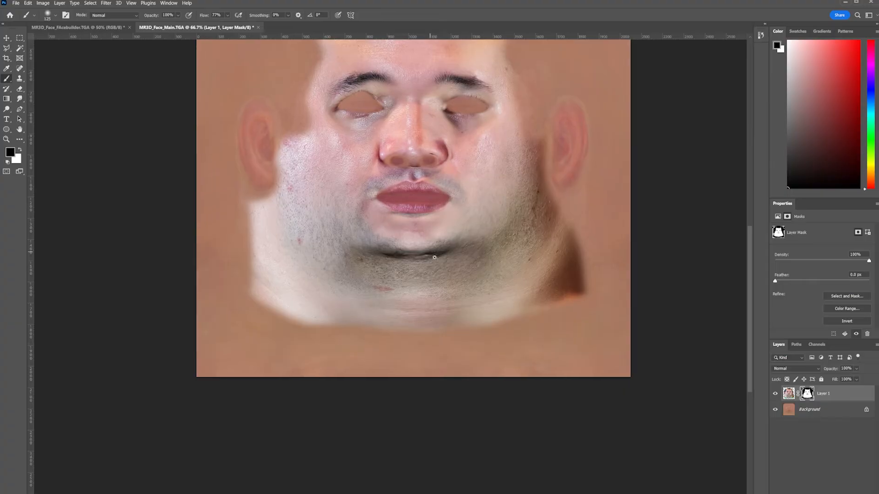
scroll(435, 257, "up", 1, "alt")
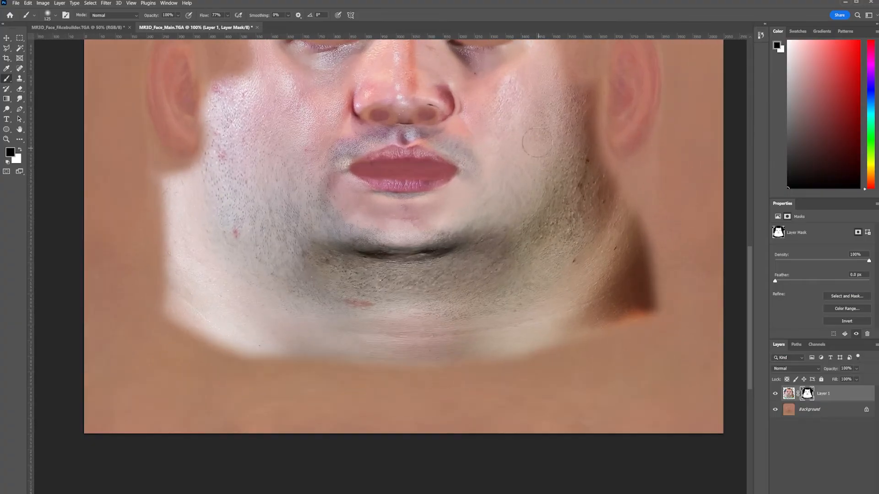
left_click(19, 79)
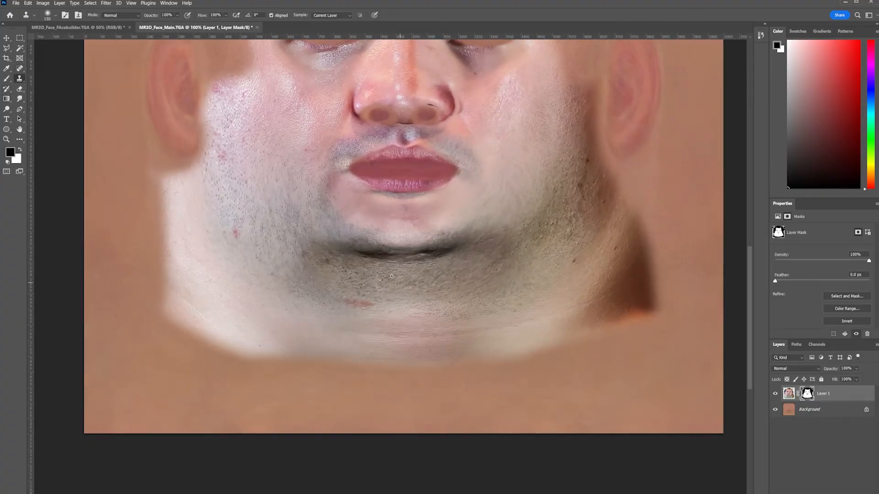
scroll(381, 261, "up", 2, "alt")
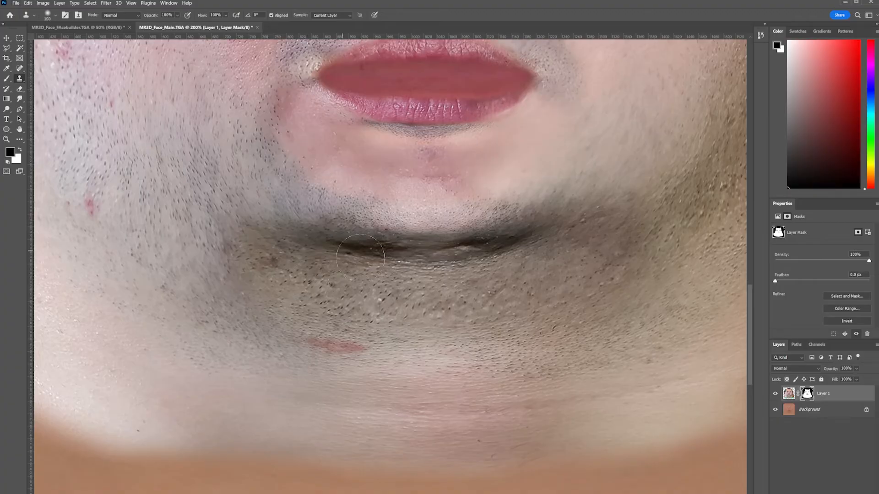
left_click(788, 393)
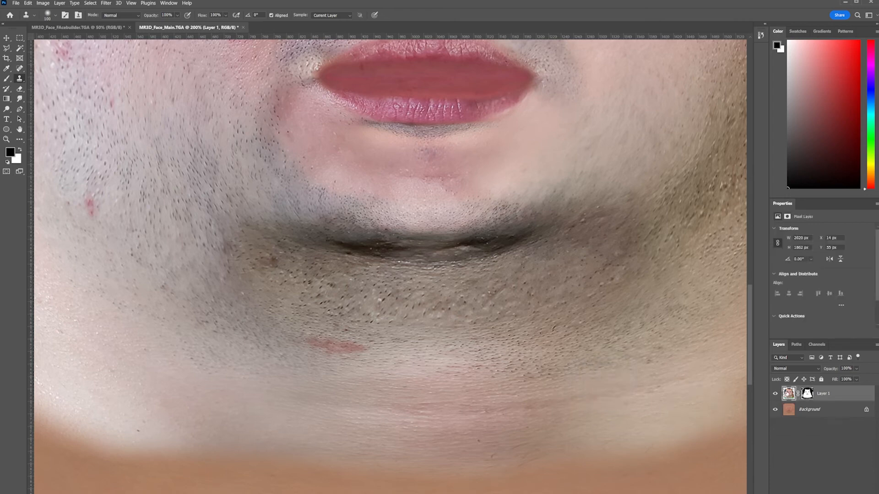
mouse_move(306, 289)
left_mouse_down()
mouse_move(321, 254)
mouse_move(476, 260)
mouse_move(549, 238)
mouse_move(320, 284)
mouse_move(364, 305)
mouse_move(383, 279)
left_mouse_up()
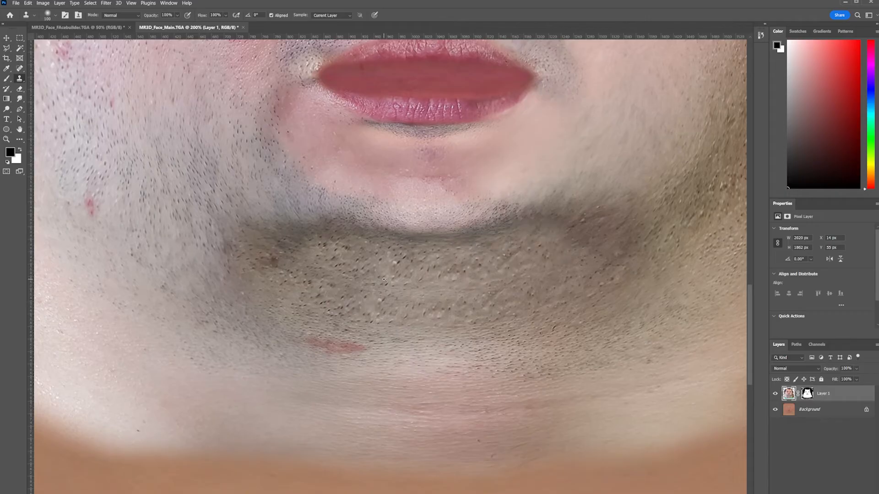
Clone clean nose skin over the dark marks above the nostril on Layer 1's image with a smaller Clone Stamp brush.
scroll(384, 279, "down", 2, "alt")
scroll(504, 187, "down", 1, "alt")
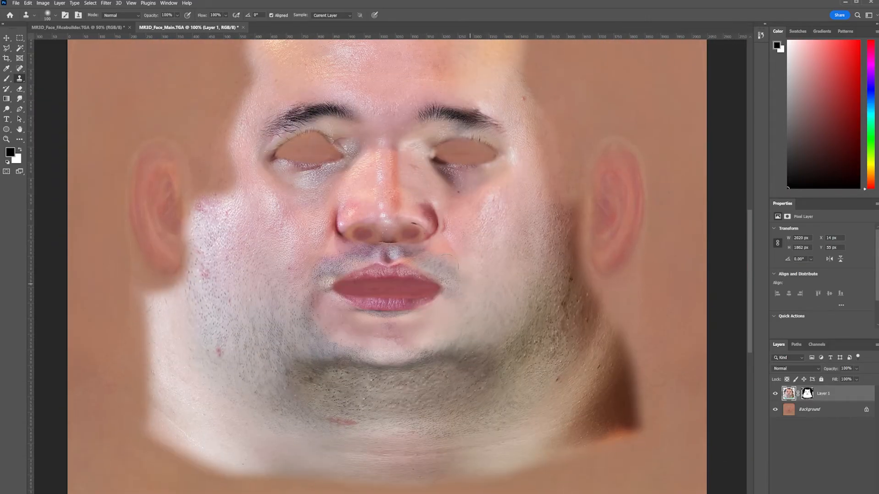
scroll(437, 269, "up", 3, "alt")
key("bracketleft")
key("bracketleft")
key("bracketleft")
key("bracketleft")
key("bracketleft")
key("bracketleft")
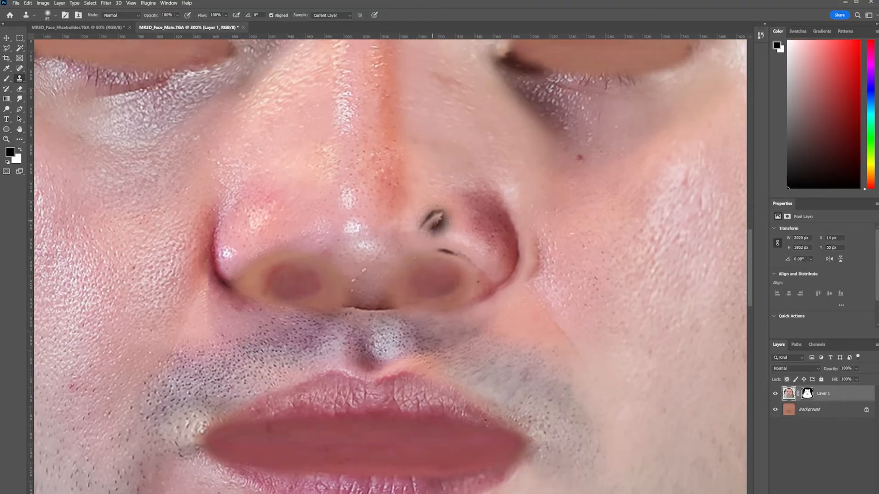
left_click_drag(443, 245, 466, 256)
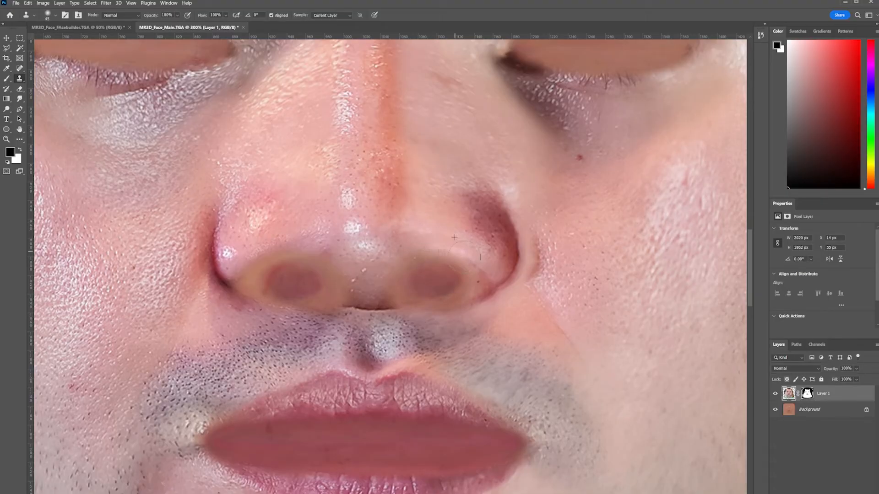
Clone cheek skin over the crease beside the nose wing on Layer 1's image.
left_click(550, 235, "alt")
mouse_move(535, 235)
left_mouse_down()
mouse_move(537, 263)
mouse_move(544, 251)
left_mouse_up()
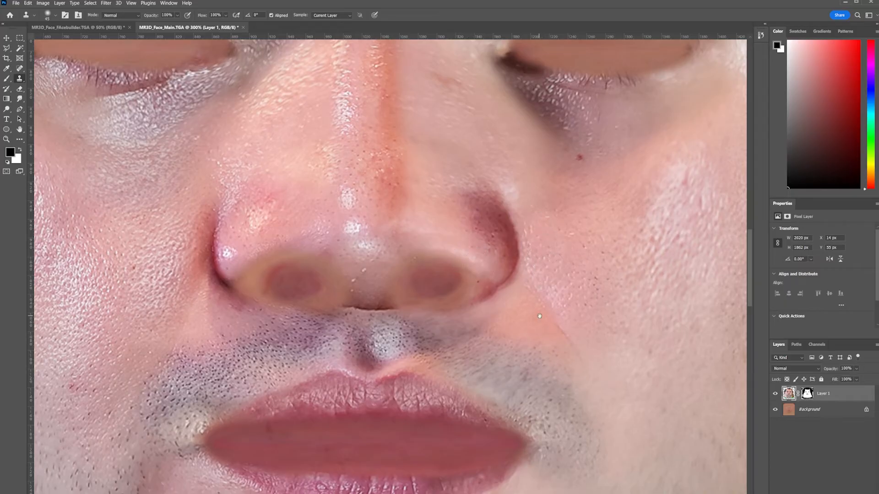
left_click_drag(539, 316, 248, 192)
left_click_drag(471, 279, 327, 203)
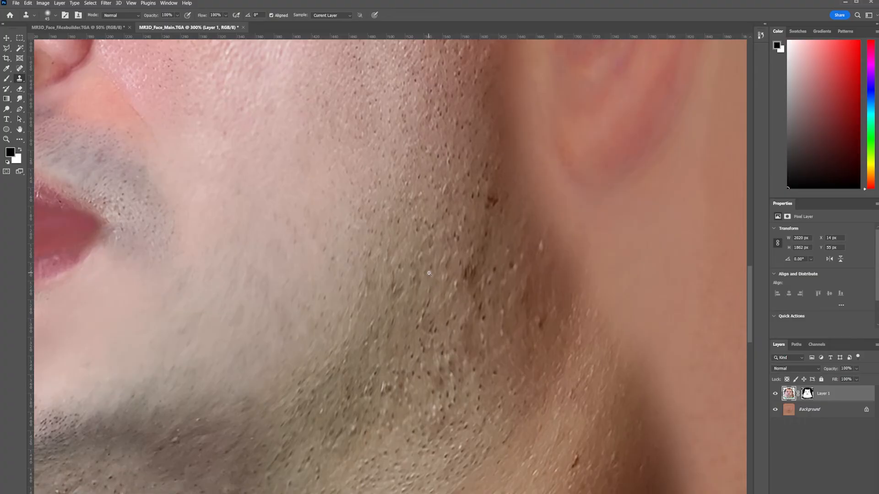
Select the cleaner half of the lower face from eye level to below the neck with the Polygonal Lasso, aligning its inner edge to the centreline.
scroll(429, 273, "down", 4, "alt")
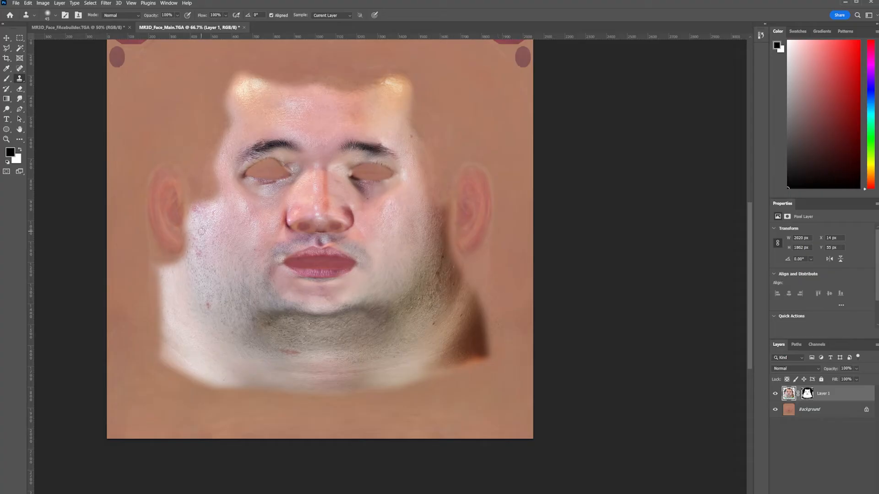
left_click(6, 49)
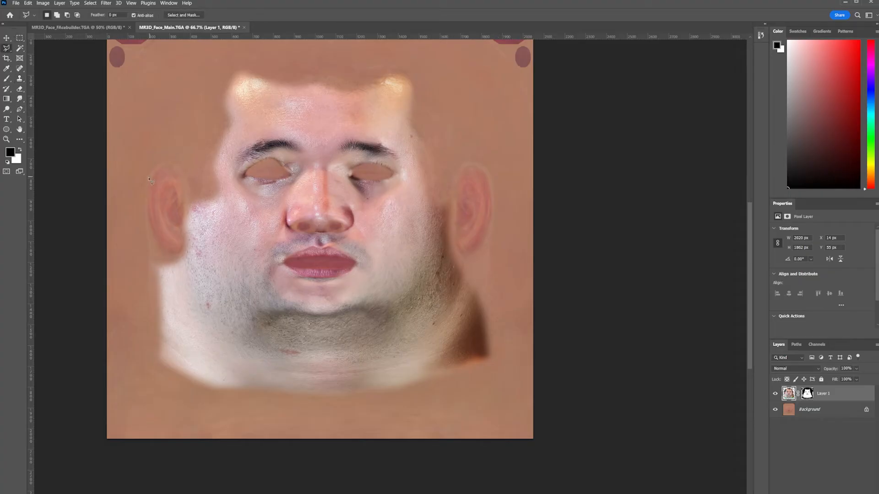
left_click(133, 182)
left_click(315, 190, "shift")
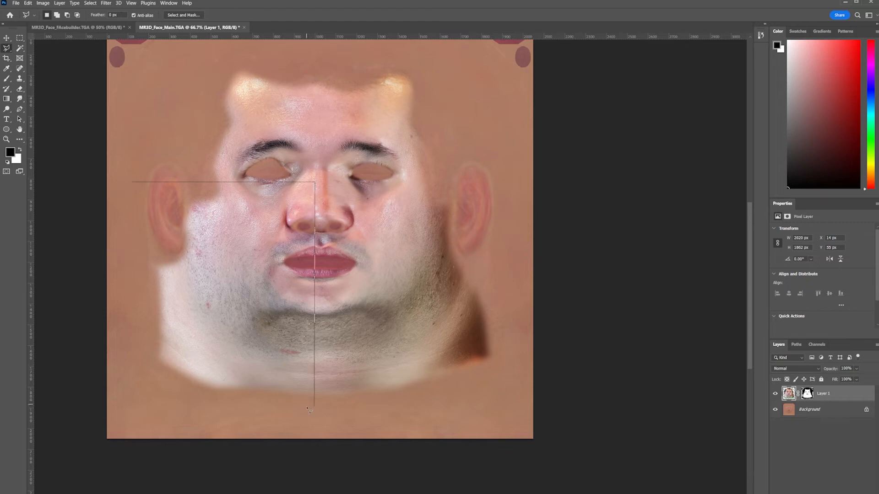
left_click(116, 406)
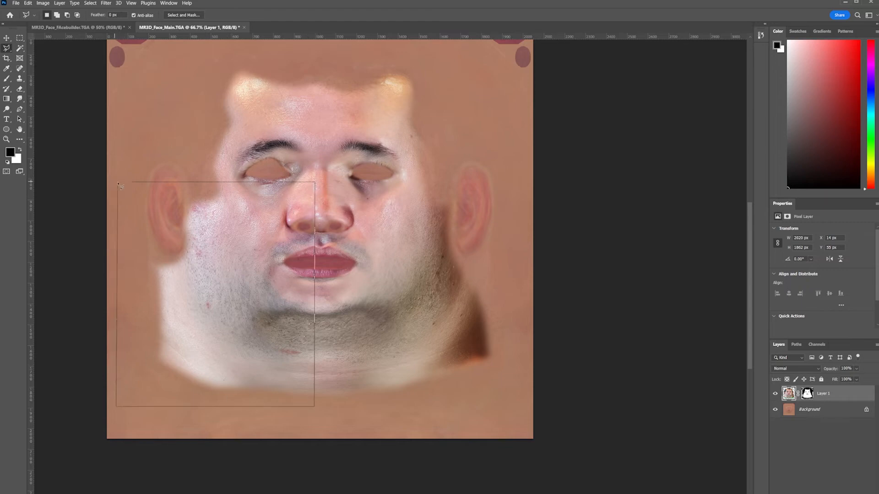
left_click(133, 182)
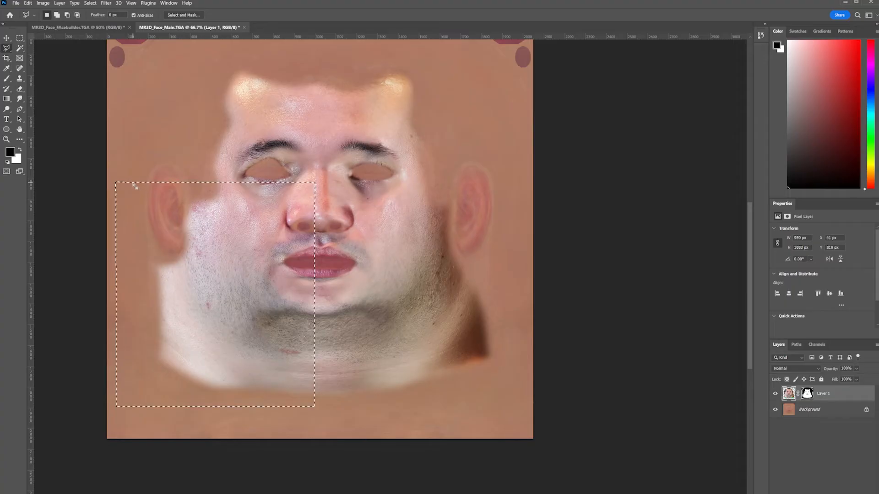
left_click_drag(170, 193, 176, 195)
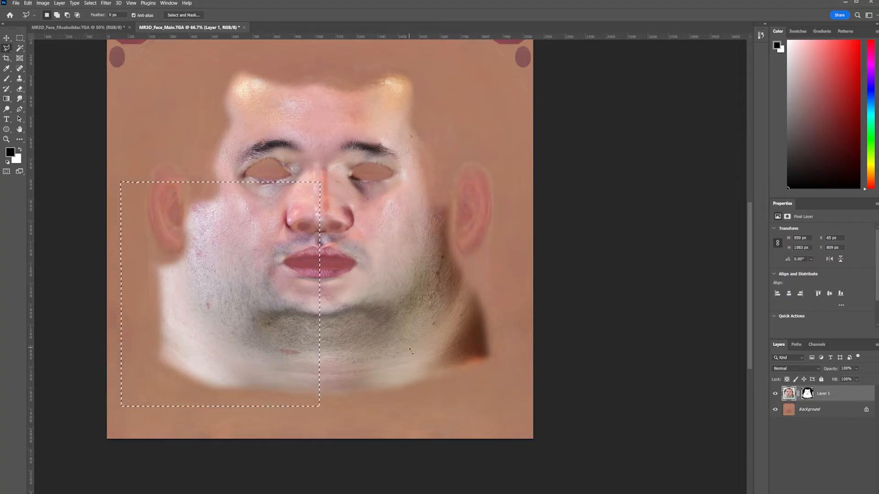
Duplicate Layer 1 and apply the layer mask on the copy.
left_click_drag(790, 400, 844, 493)
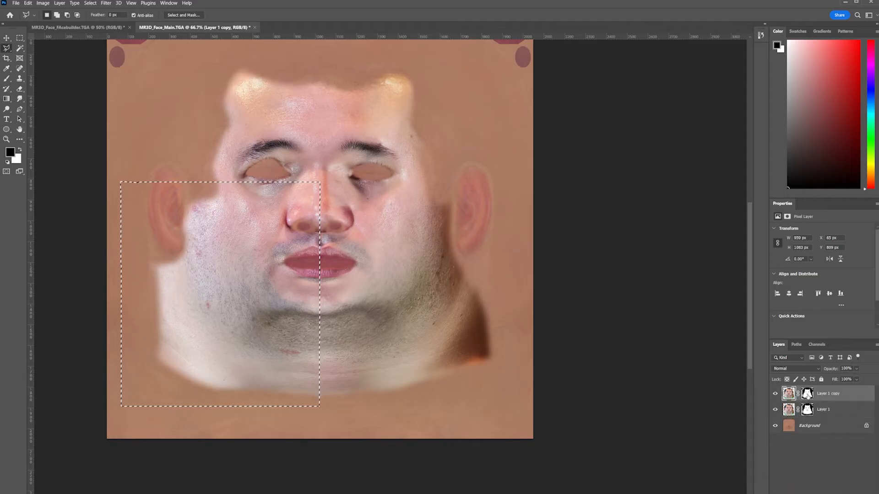
right_click(807, 395)
left_click(836, 411)
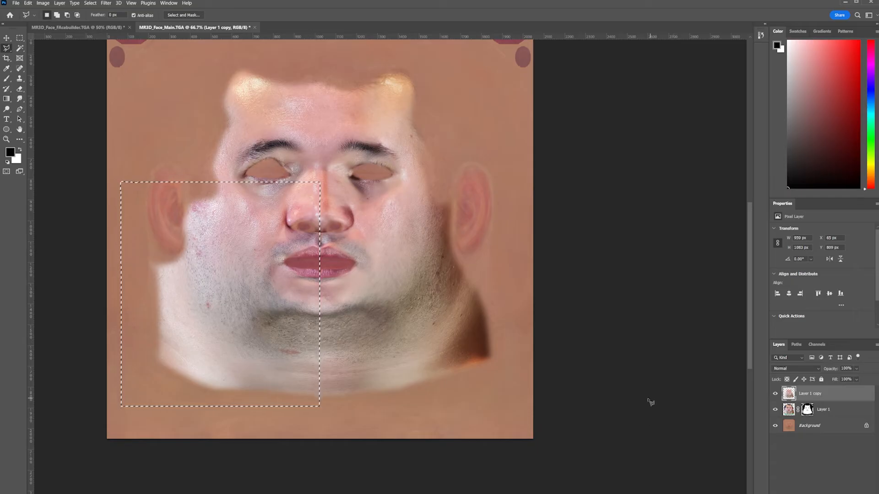
Delete everything outside the selected half-face on Layer 1 copy, clear the selection, and check the isolated piece with Layer 1 temporarily hidden.
left_click(90, 3)
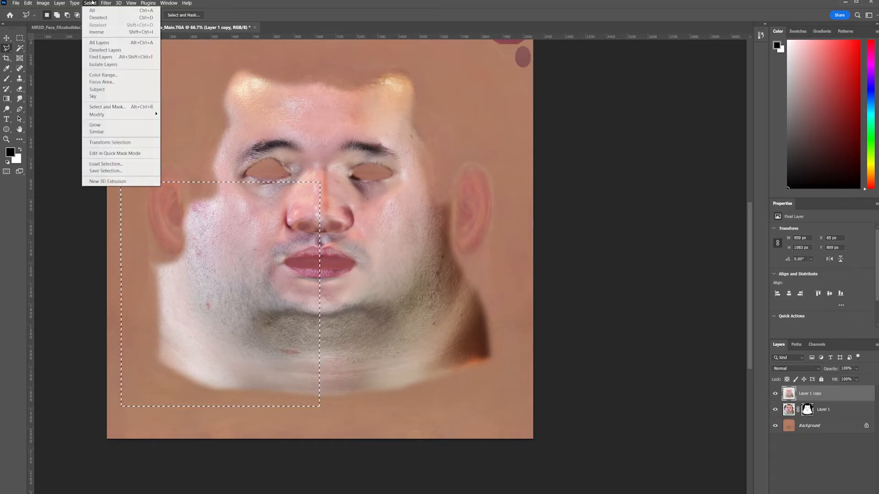
left_click(97, 32)
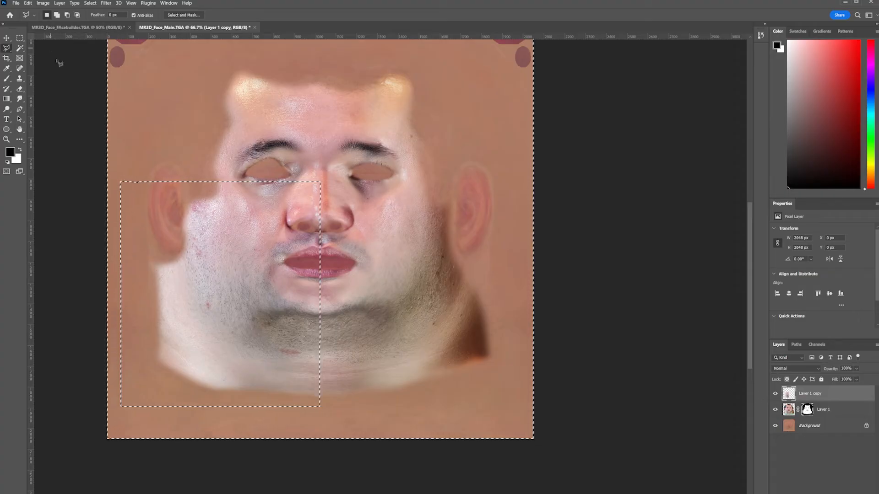
key("ctrl+d")
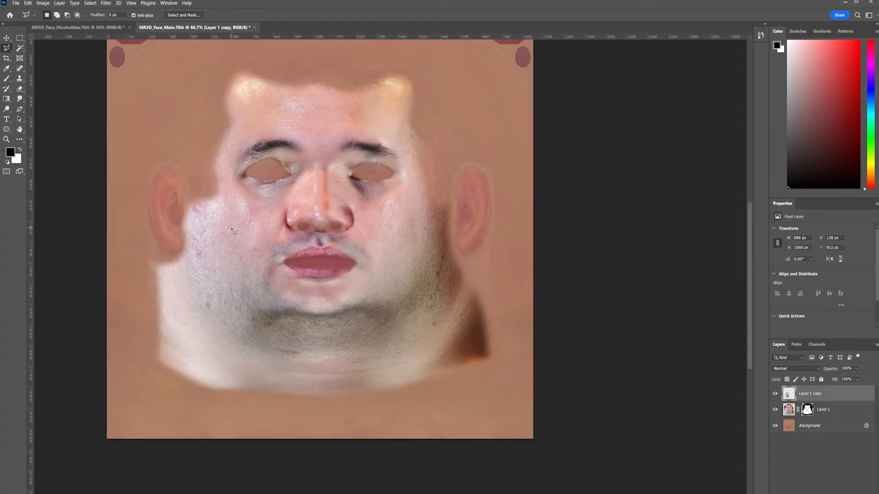
left_click(775, 410)
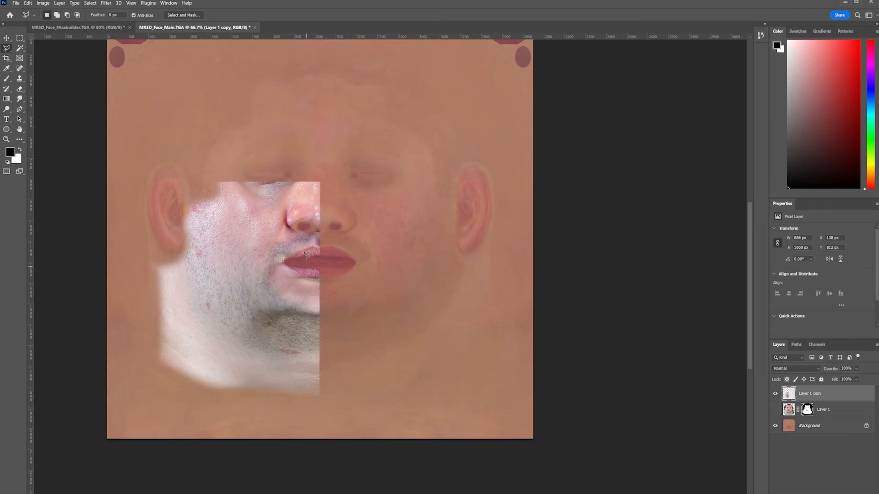
left_click(774, 410)
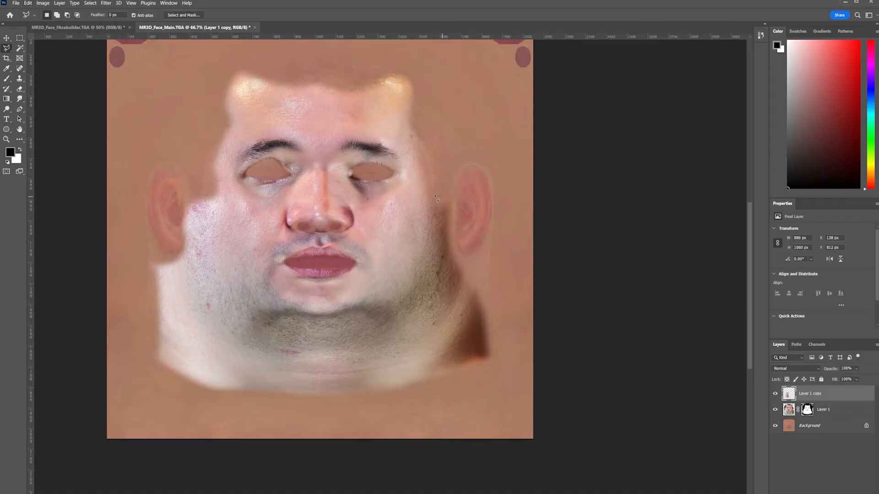
Flip the half-face copy horizontally and move it onto the opposite side so it meets the original at the face's centreline.
left_click(28, 3)
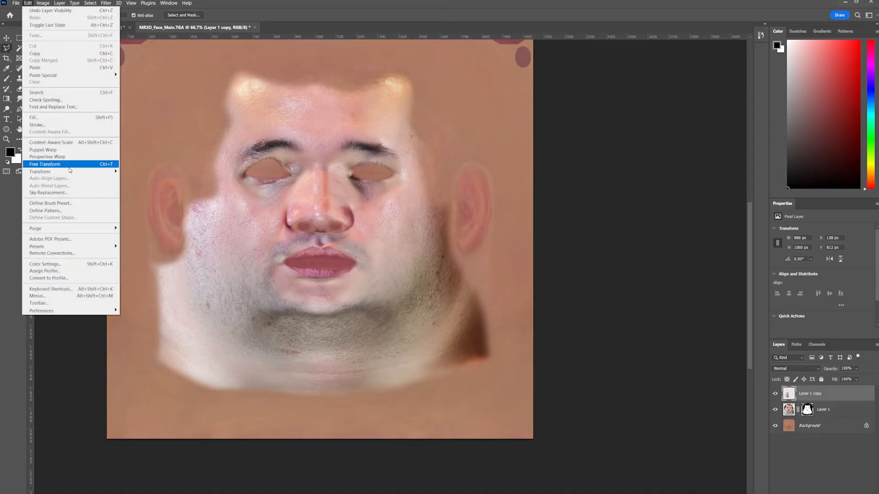
mouse_move(74, 172)
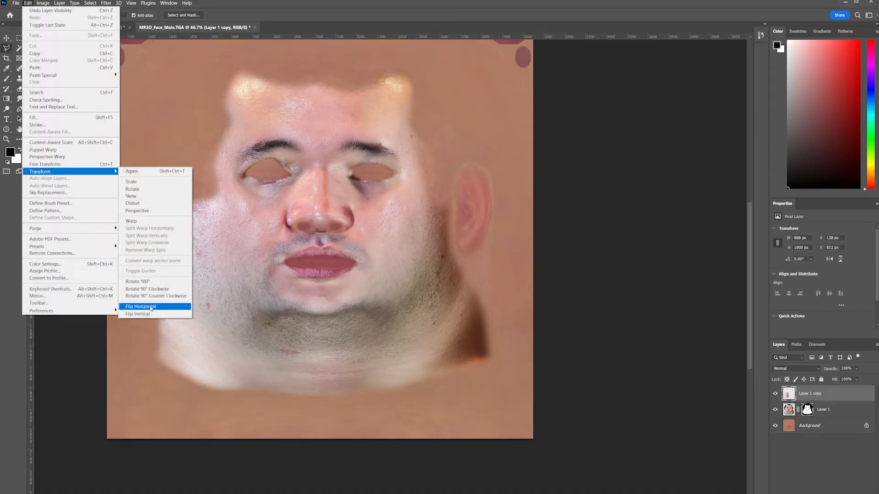
left_click(151, 309)
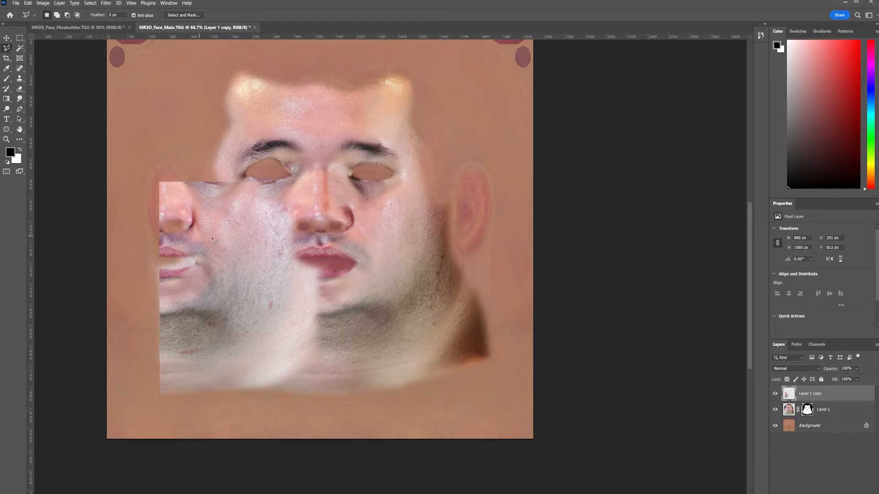
left_click(237, 237)
key("v")
left_click_drag(272, 264, 424, 286, "shift")
scroll(350, 201, "up", 1, "alt")
scroll(351, 201, "up", 1, "alt")
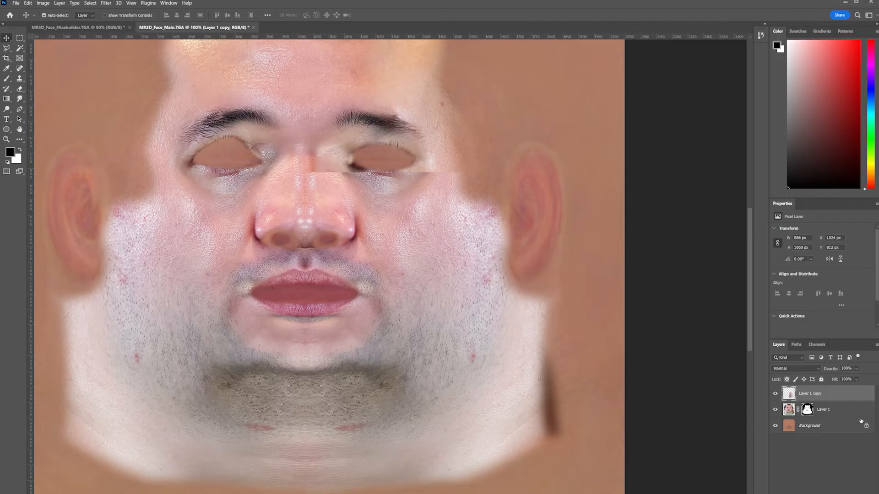
Add a layer mask to Layer 1 copy and paint out its hard edges along the nose bridge, under the eye and across the upper cheek.
left_click(812, 493)
left_click(7, 79)
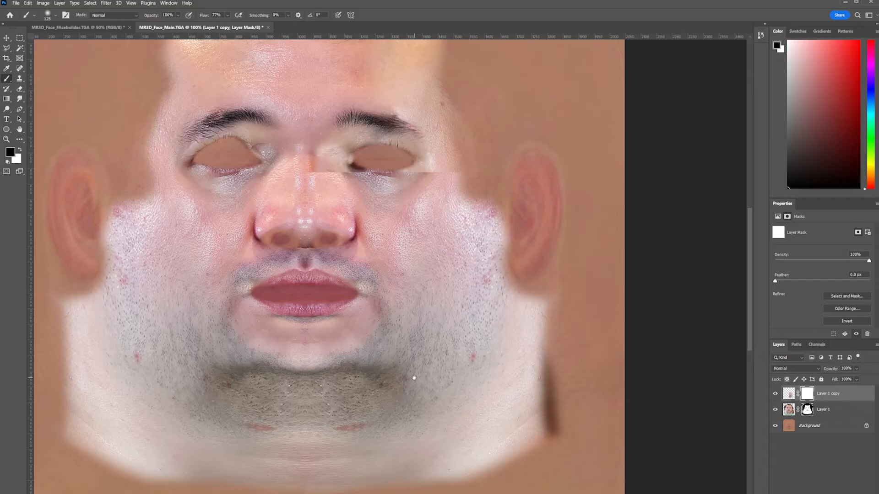
left_click_drag(414, 375, 397, 283)
scroll(274, 276, "up", 1, "alt")
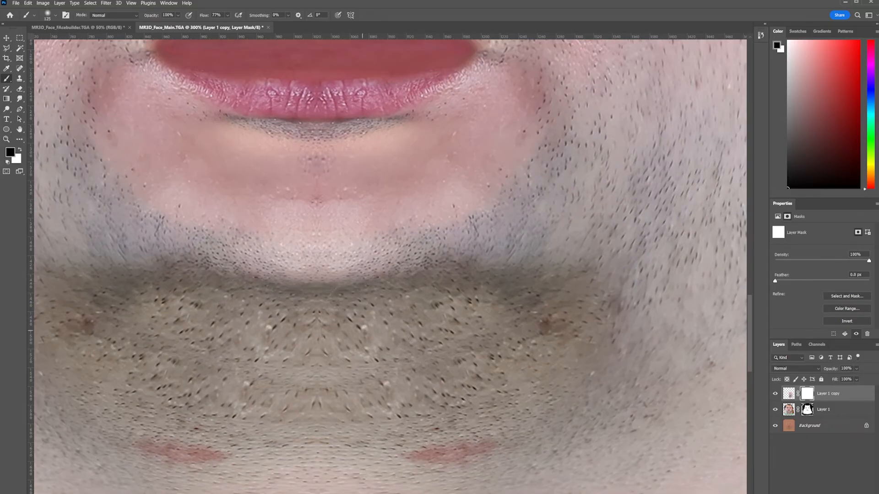
scroll(306, 256, "up", 3)
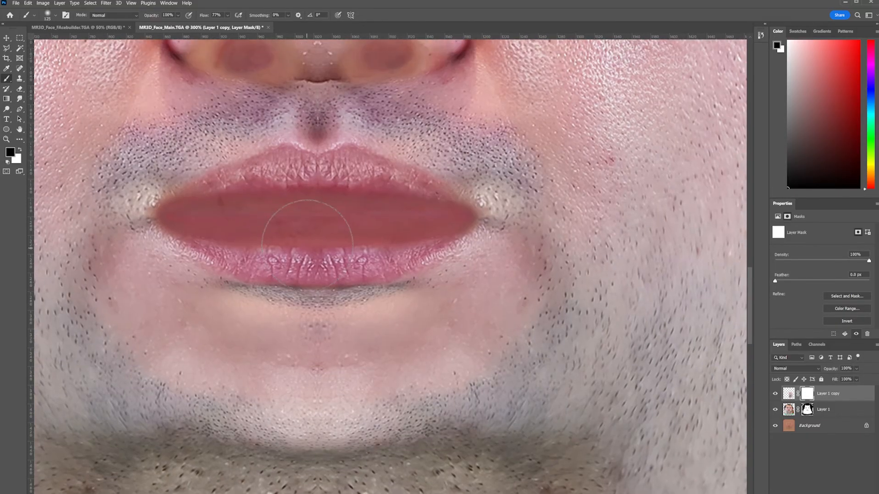
scroll(316, 132, "up", 5)
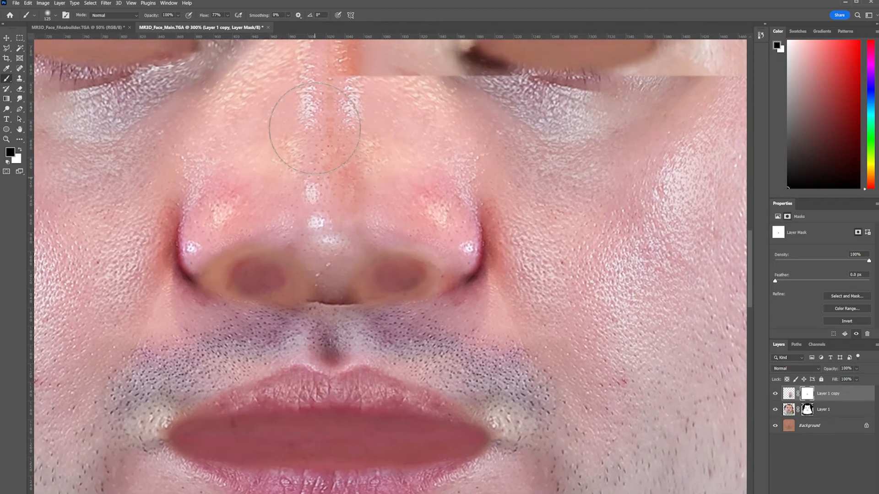
scroll(305, 88, "up", 3)
mouse_move(362, 180)
left_mouse_down()
mouse_move(429, 143)
mouse_move(595, 158)
mouse_move(547, 177)
mouse_move(324, 177)
left_mouse_up()
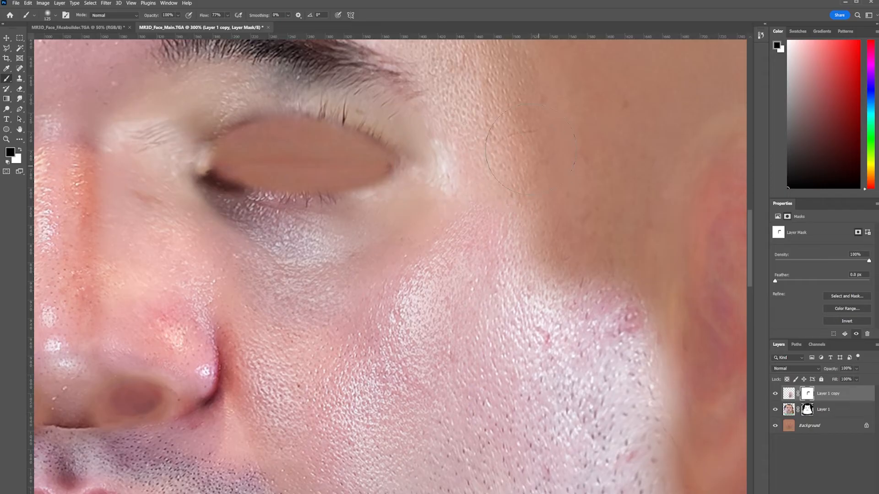
key("ctrl+0")
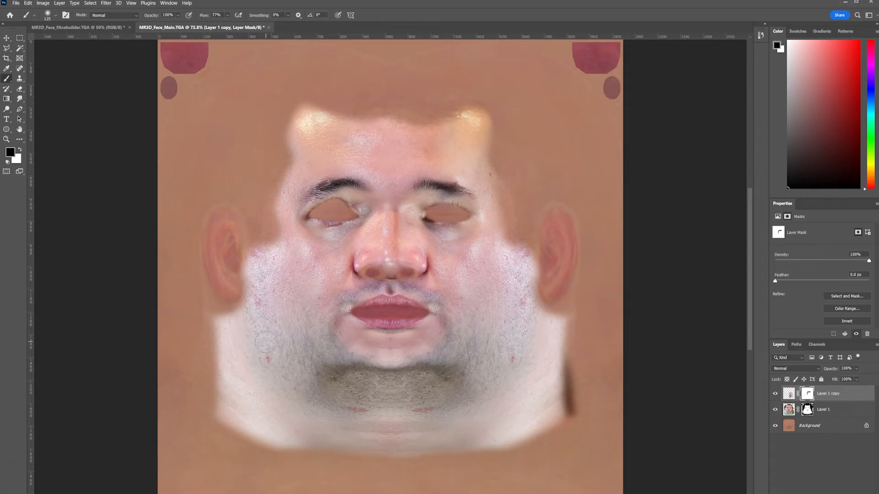
Merge Layer 1 copy and Layer 1 into a single layer.
scroll(397, 419, "up", 5, "alt")
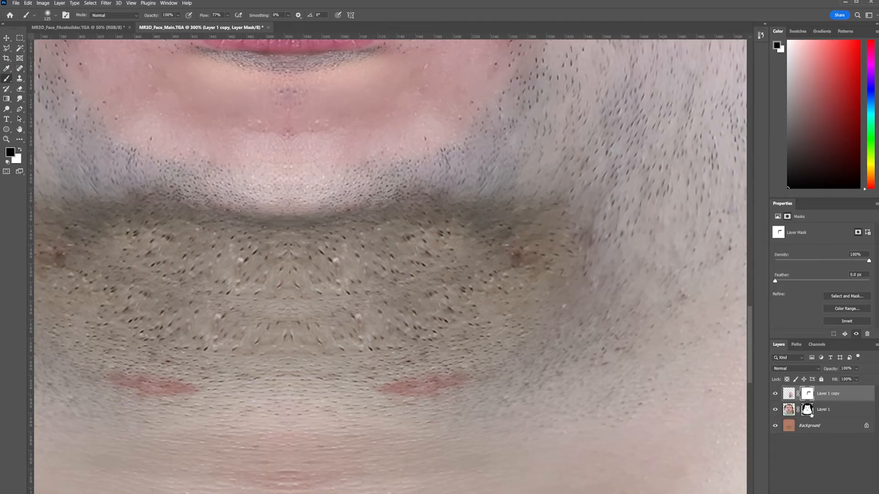
left_click(789, 394)
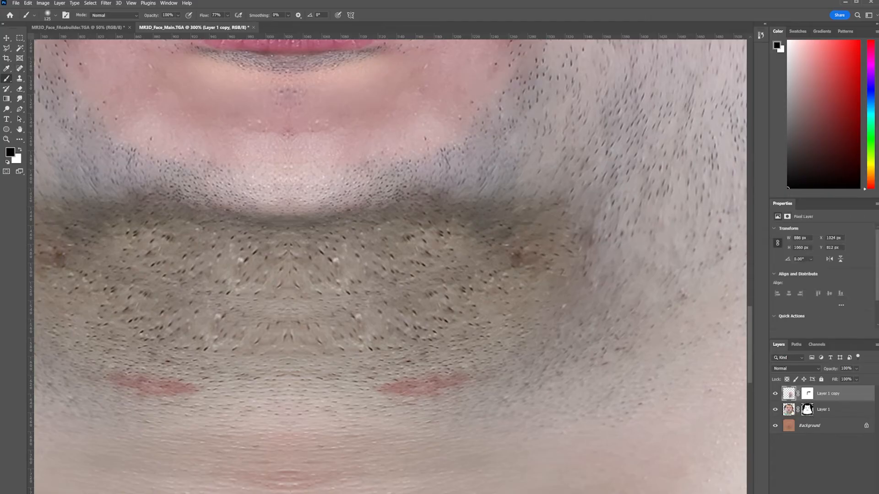
left_click(826, 409, "shift")
right_click(827, 409)
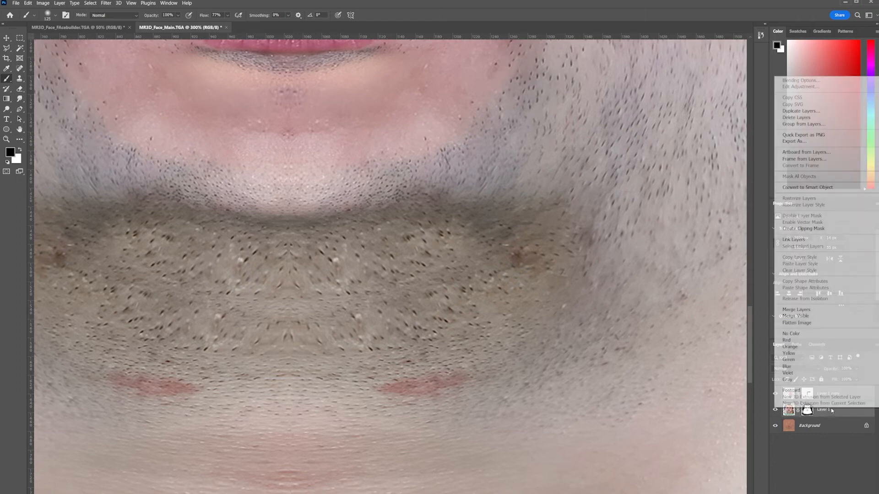
left_click(820, 313)
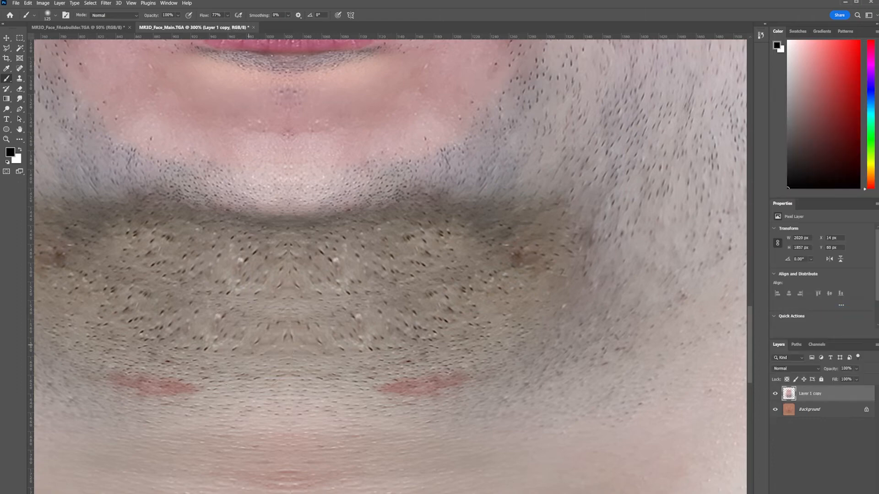
Clone stubbled skin over the brown spot under the chin and the red blemish on the mirrored jaw using the Clone Stamp tool.
left_click(19, 79)
left_click_drag(203, 330, 334, 330)
left_click_drag(244, 383, 314, 387)
key("ctrl+z")
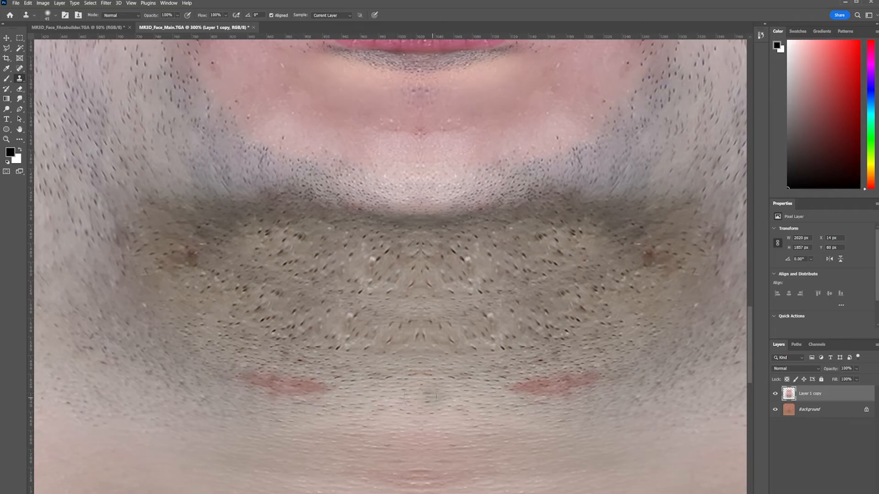
mouse_move(637, 386)
left_mouse_down()
mouse_move(508, 391)
mouse_move(578, 382)
mouse_move(515, 387)
left_mouse_up()
key("ctrl+z")
mouse_move(617, 319)
left_mouse_down()
mouse_move(412, 399)
mouse_move(573, 345)
mouse_move(451, 370)
left_mouse_up()
mouse_move(543, 335)
left_mouse_down()
mouse_move(533, 329)
mouse_move(561, 339)
left_mouse_up()
mouse_move(604, 367)
left_mouse_down()
mouse_move(476, 371)
mouse_move(313, 439)
left_mouse_up()
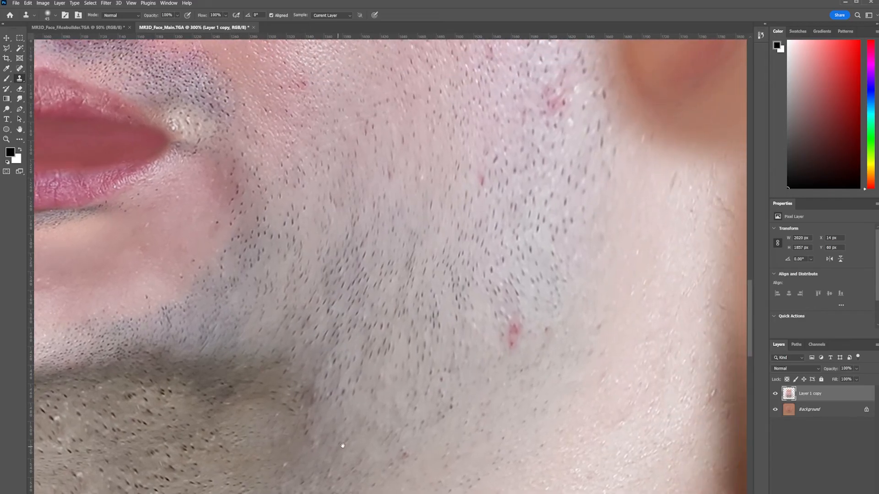
left_click_drag(510, 330, 513, 339)
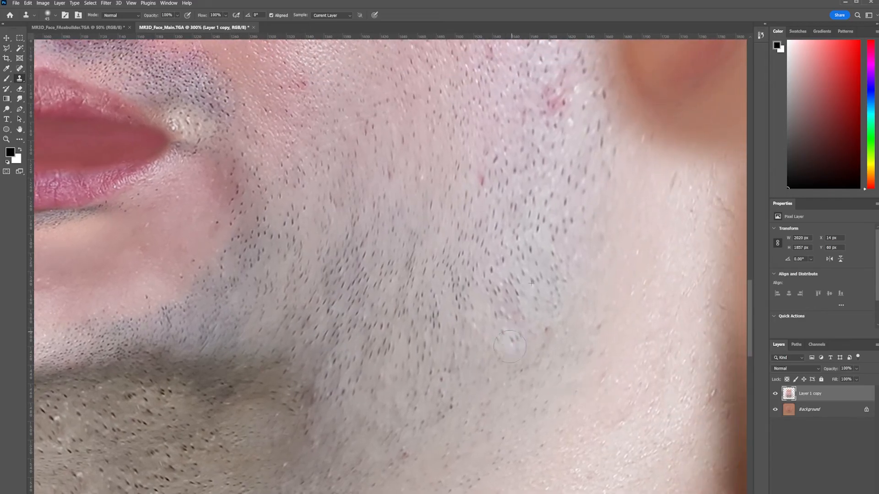
Clone clean stubbled skin over the red blemishes on the mirrored cheek beside the ear with the Clone Stamp tool.
mouse_move(520, 295)
left_mouse_down()
mouse_move(501, 447)
mouse_move(491, 408)
left_mouse_up()
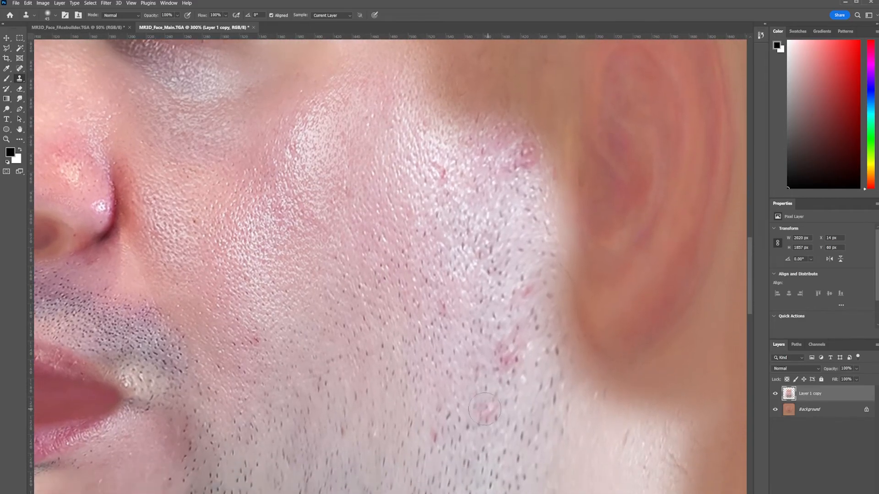
left_click_drag(500, 368, 507, 346)
scroll(457, 357, "down", 4, "alt")
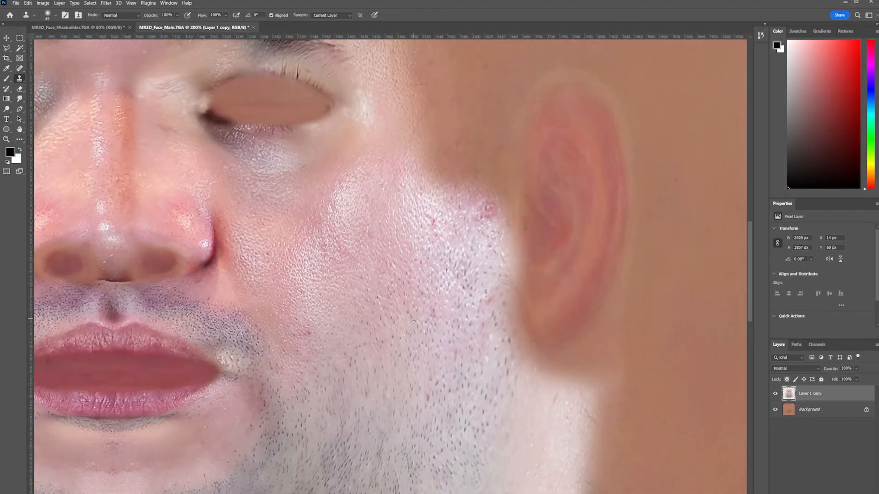
Heal the small red spots on the mirrored cheek and jaw with the Spot Healing Brush.
key("j")
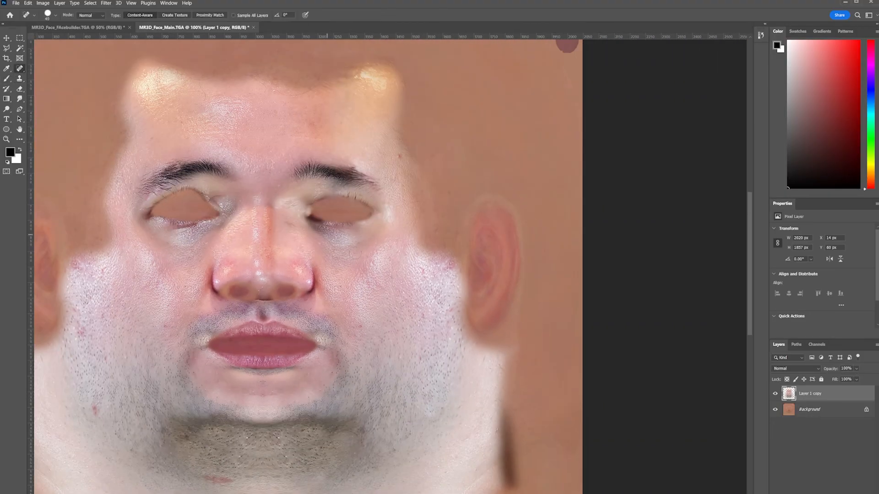
left_click(461, 284, "ctrl")
left_click(461, 284, "ctrl")
left_click_drag(432, 369, 431, 358)
mouse_move(350, 394)
left_mouse_down()
mouse_move(421, 199)
mouse_move(399, 435)
left_mouse_up()
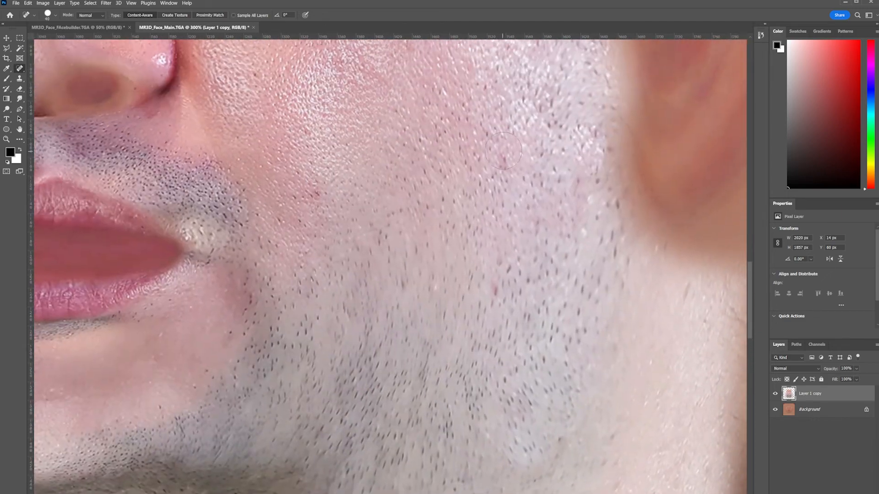
left_click_drag(512, 270, 488, 298)
left_click_drag(329, 224, 489, 334)
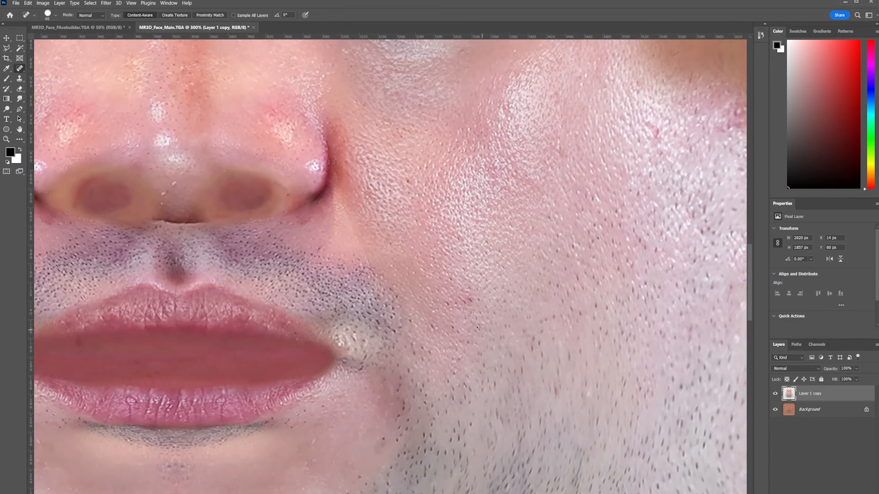
Heal the red spot beside the mouth corner on the mirrored cheek and check the chin and face for leftover blemishes.
left_click(370, 224, "alt")
left_click_drag(272, 223, 474, 230)
left_click(642, 280)
mouse_move(449, 327)
left_mouse_down()
mouse_move(439, 220)
mouse_move(390, 197)
left_mouse_up()
left_click_drag(411, 281, 373, 280)
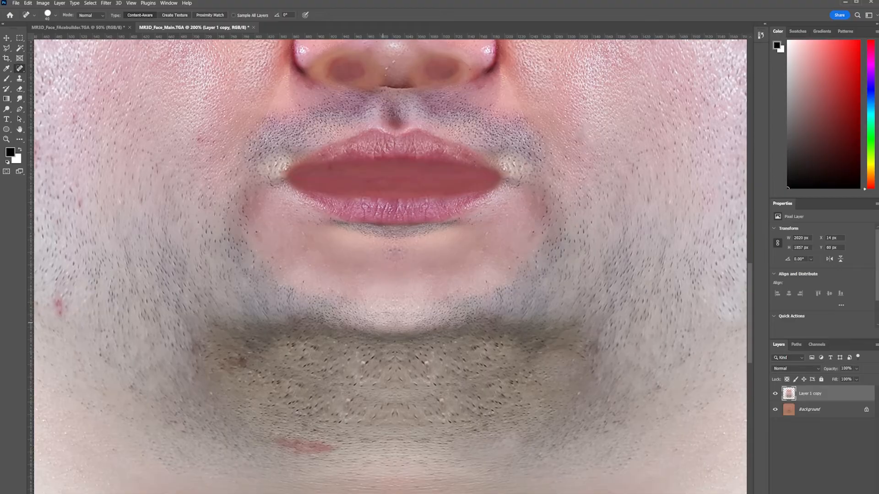
left_click_drag(407, 257, 390, 258)
left_click_drag(376, 363, 559, 406)
left_click_drag(695, 85, 410, 294)
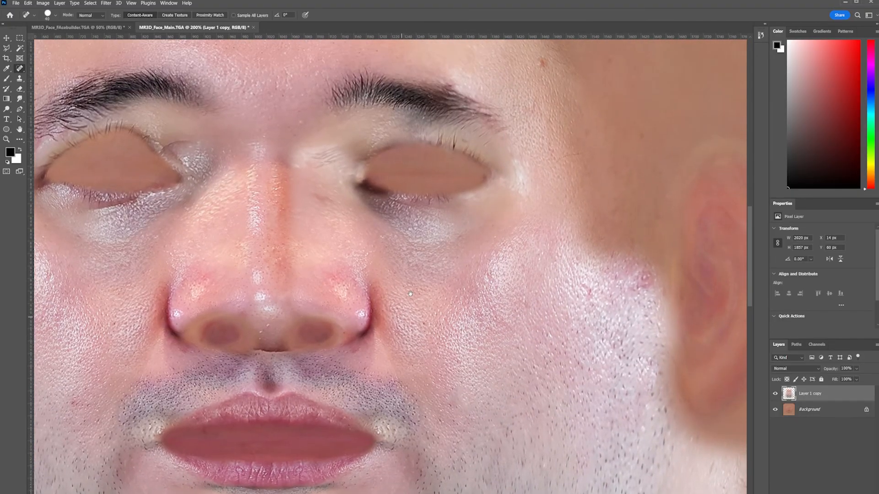
left_click(422, 280, "ctrl+alt")
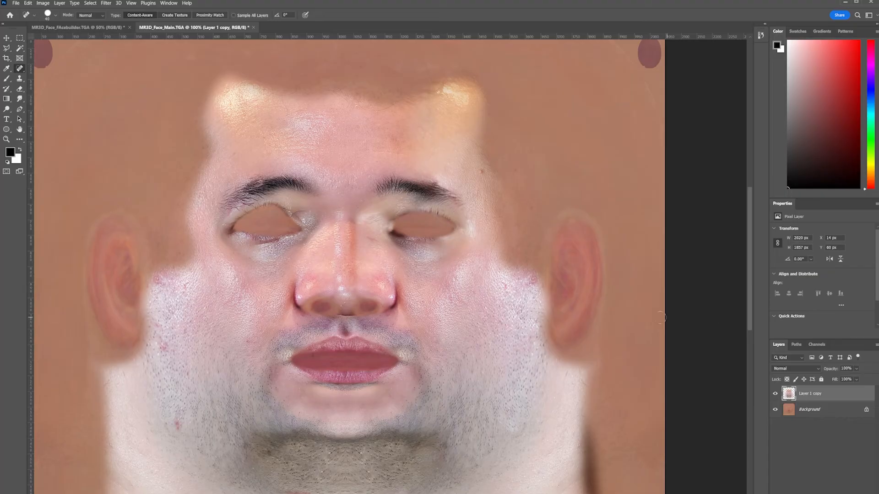
Open the Camera Raw Filter for the face layer and lower the Basic Highlights to about -20.
left_click(112, 4)
left_click(137, 56)
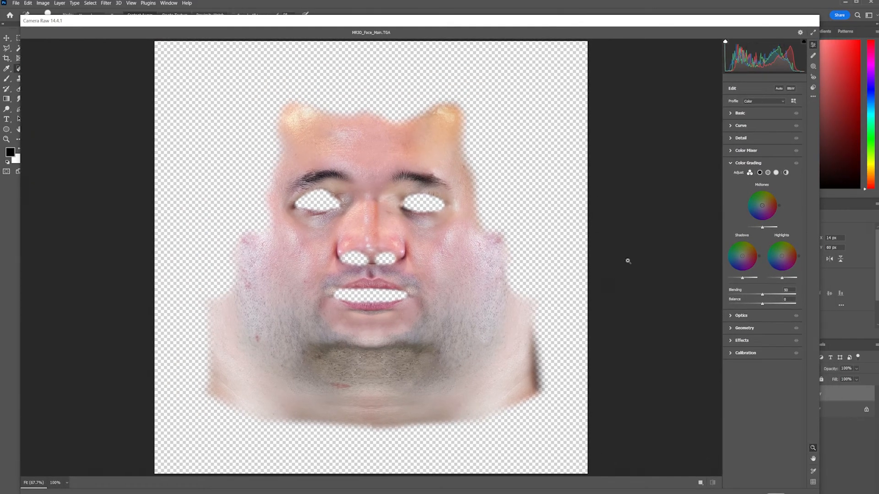
left_click(732, 113)
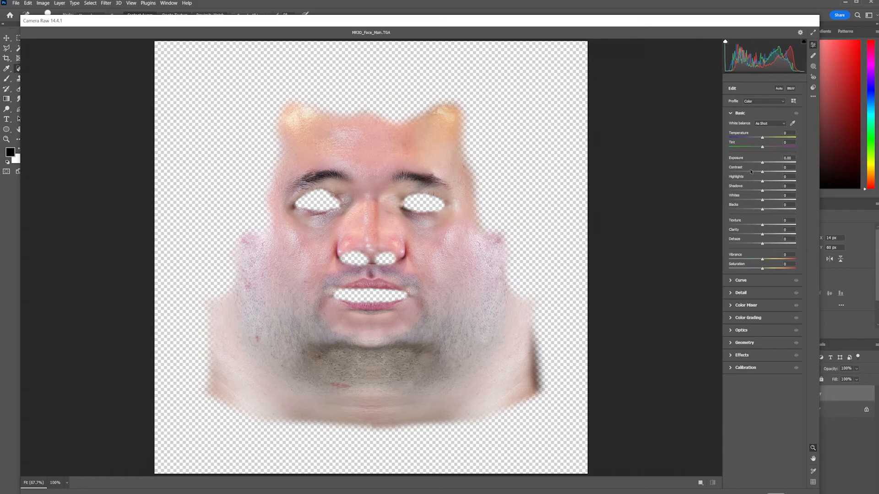
left_click_drag(760, 182, 755, 181)
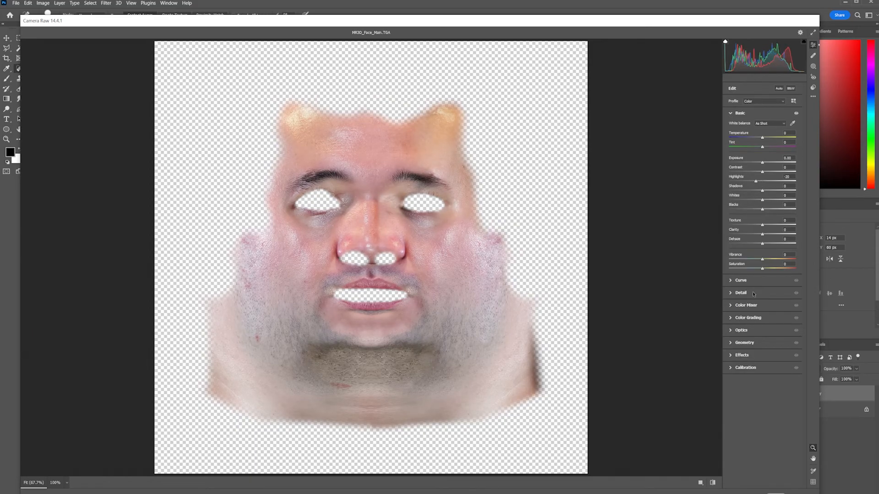
Set the tone curve's Lights to 0 and lower its Highlights to about -20.
left_click(741, 280)
left_click_drag(762, 239, 759, 239)
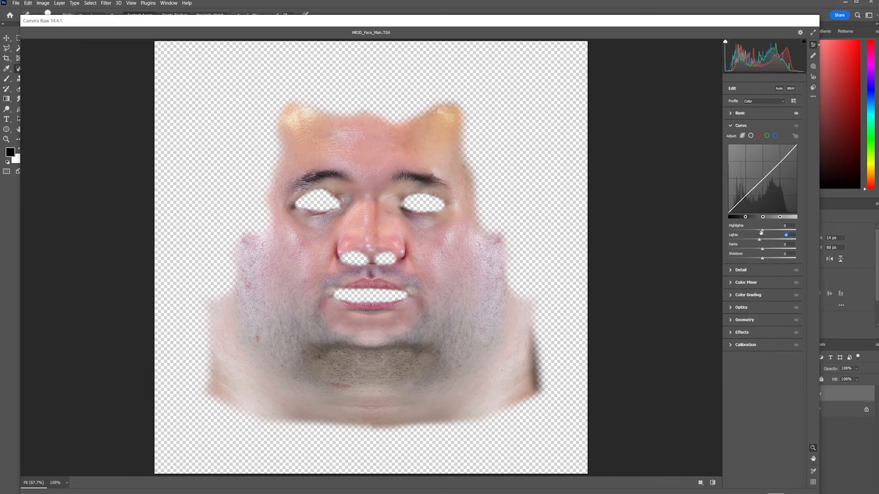
type("0")
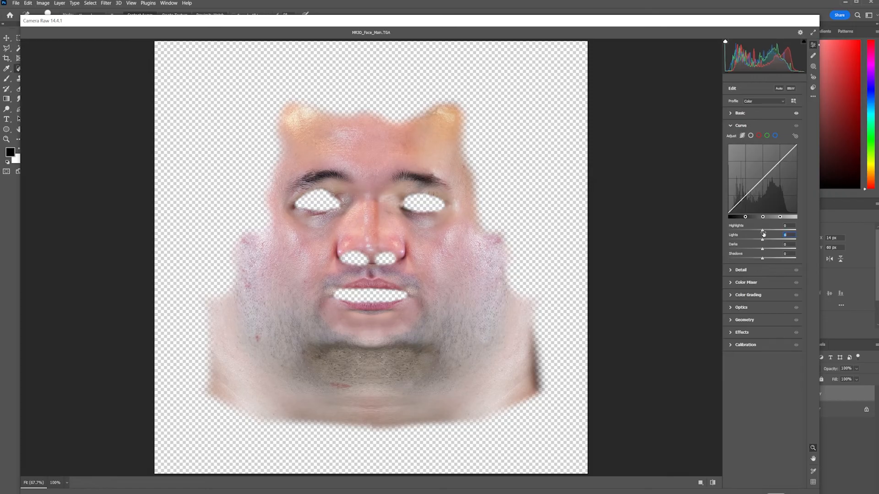
left_click_drag(762, 231, 757, 232)
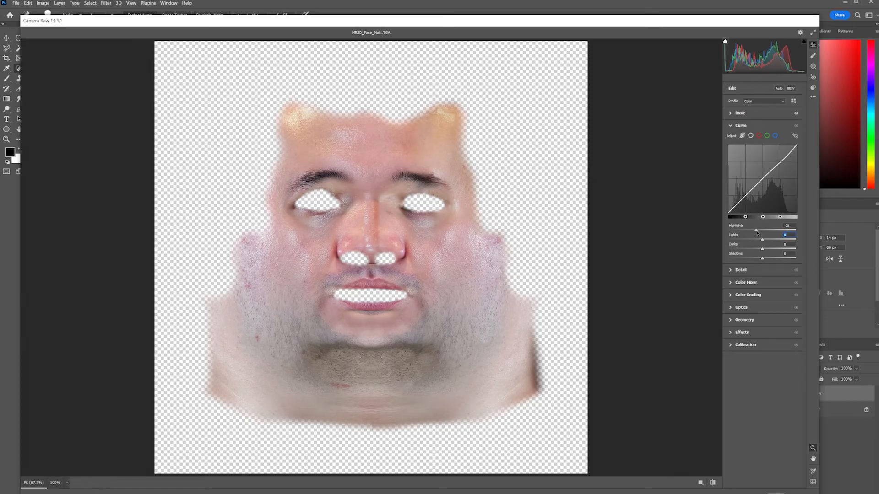
Lower the highlights luminance in Color Grading and apply the Camera Raw adjustments to the face layer.
left_click(749, 286)
left_click(741, 264)
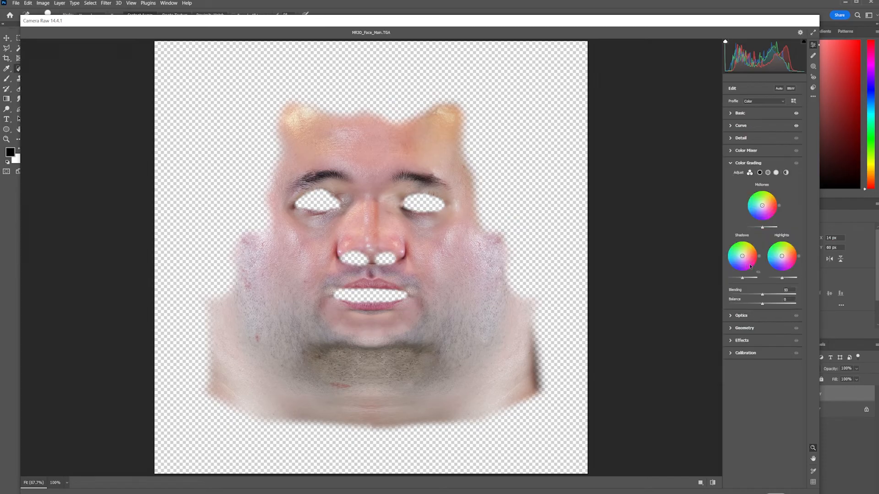
left_click_drag(783, 279, 776, 279)
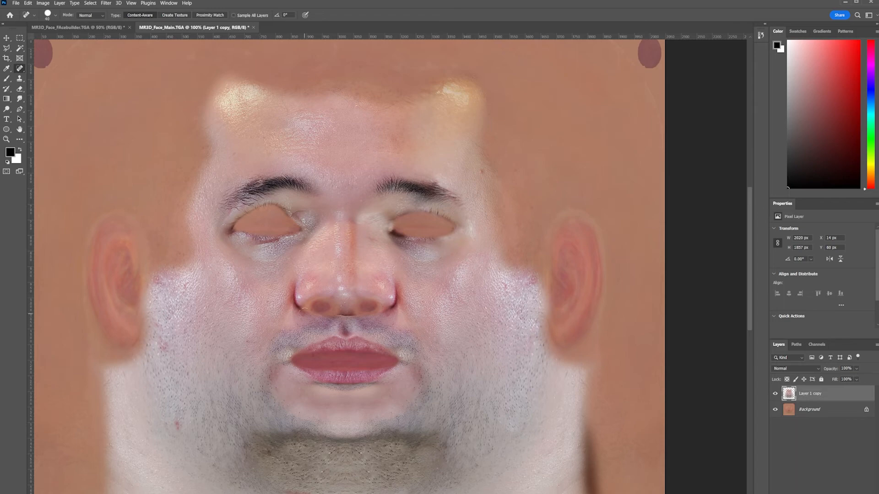
Heal the shiny highlights on both nostril wings, the nose tip and the nose bridge with the Spot Healing Brush.
scroll(284, 311, "up", 2, "alt")
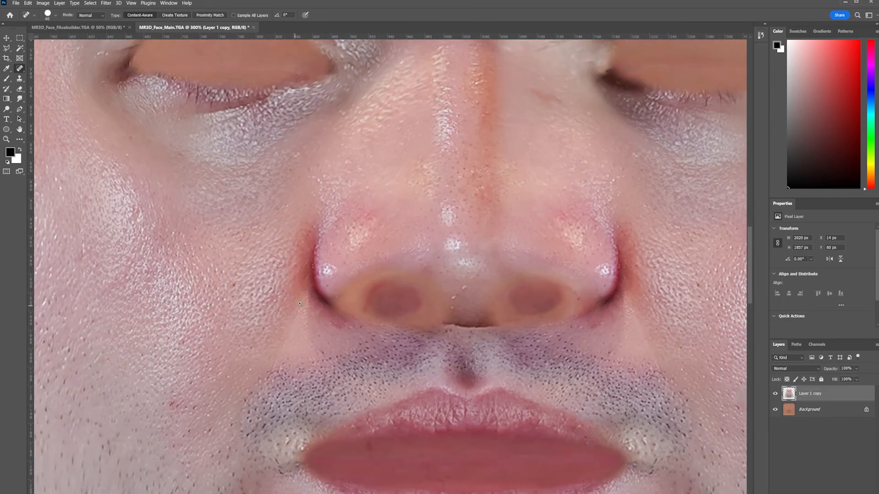
left_click(329, 268)
left_click(600, 268)
left_click(447, 246)
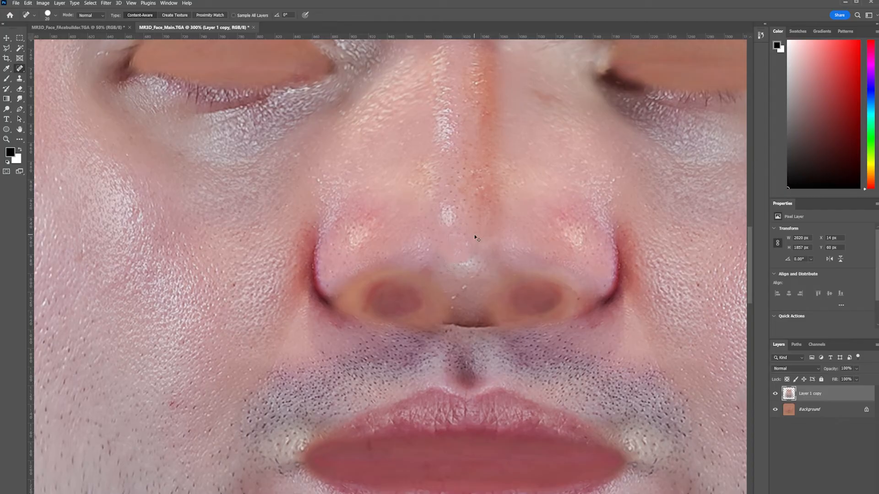
left_click(453, 215)
left_click(446, 214)
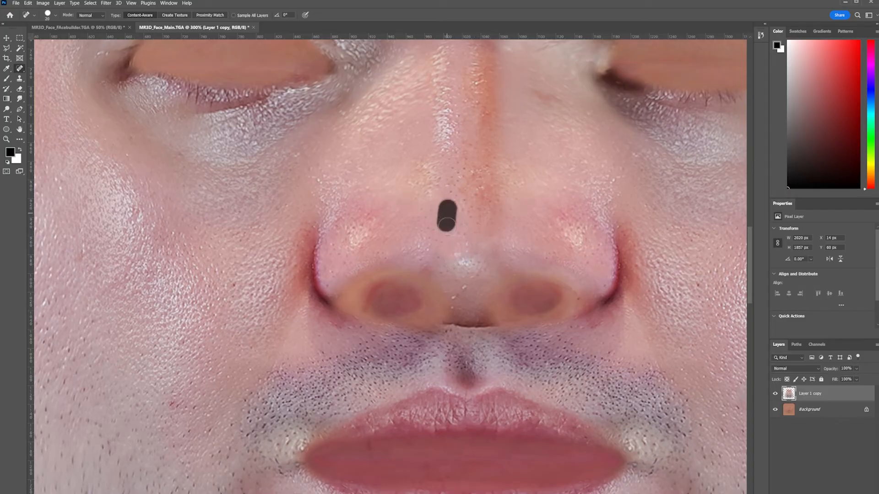
left_click_drag(445, 89, 445, 151)
scroll(467, 130, "up", 3)
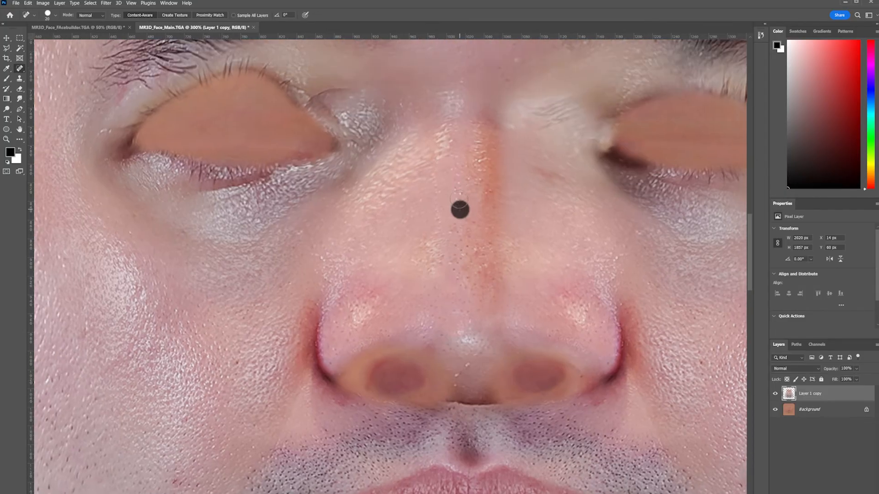
left_click(443, 154)
Heal the bright shine across the middle of the forehead, undoing the stroke over the yellow highlight at the hairline corner.
scroll(500, 255, "up", 14)
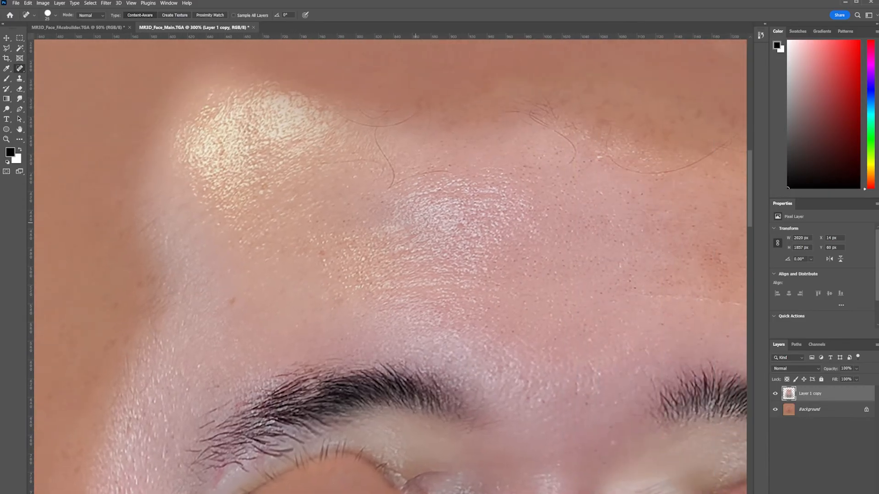
left_click_drag(548, 224, 418, 225)
left_click_drag(549, 278, 408, 245)
left_click_drag(531, 200, 344, 214)
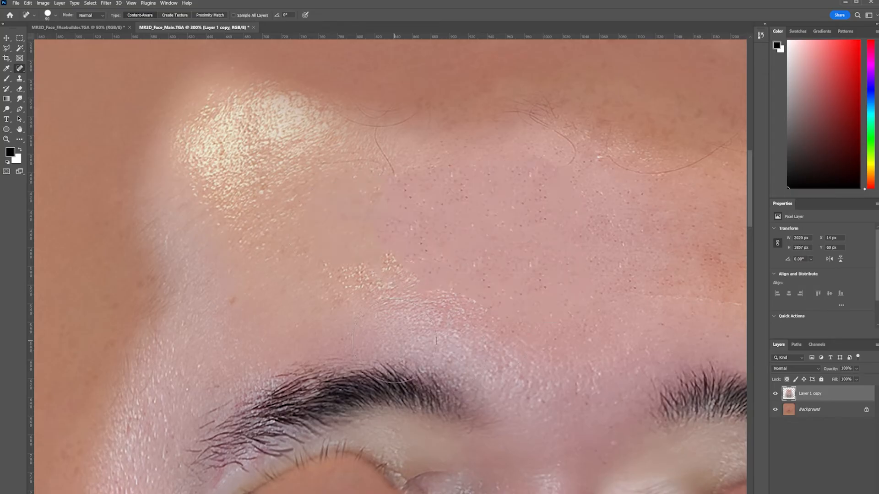
mouse_move(319, 254)
left_mouse_down()
mouse_move(415, 277)
mouse_move(415, 293)
left_mouse_up()
mouse_move(463, 224)
left_mouse_down()
mouse_move(412, 206)
mouse_move(377, 151)
left_mouse_up()
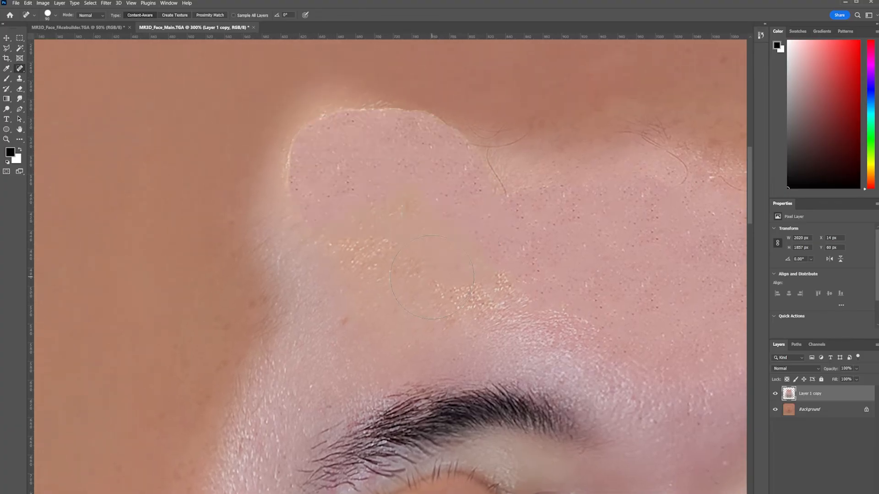
key("ctrl+z")
Clone pale neck skin outward past the scan's lower-left edge using a 200 px Clone Stamp brush.
left_click_drag(592, 303, 541, 286)
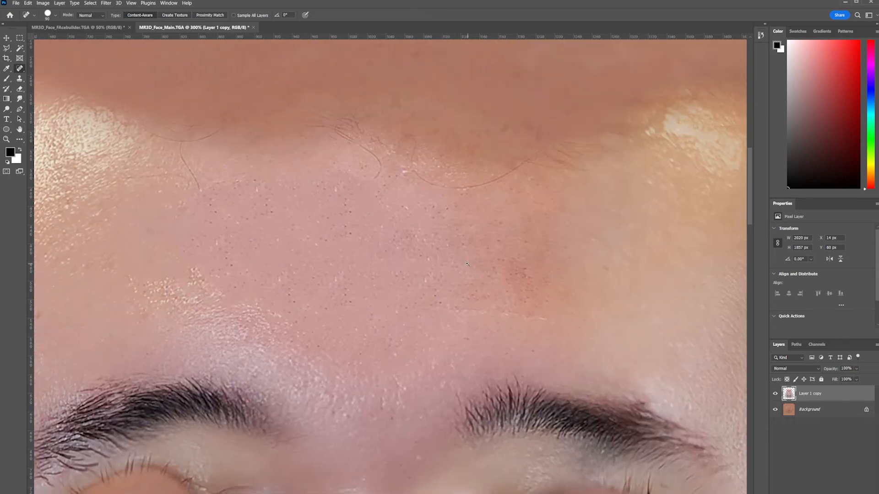
left_click(463, 274, "alt")
left_click(462, 273, "alt")
left_click_drag(423, 359, 472, 219)
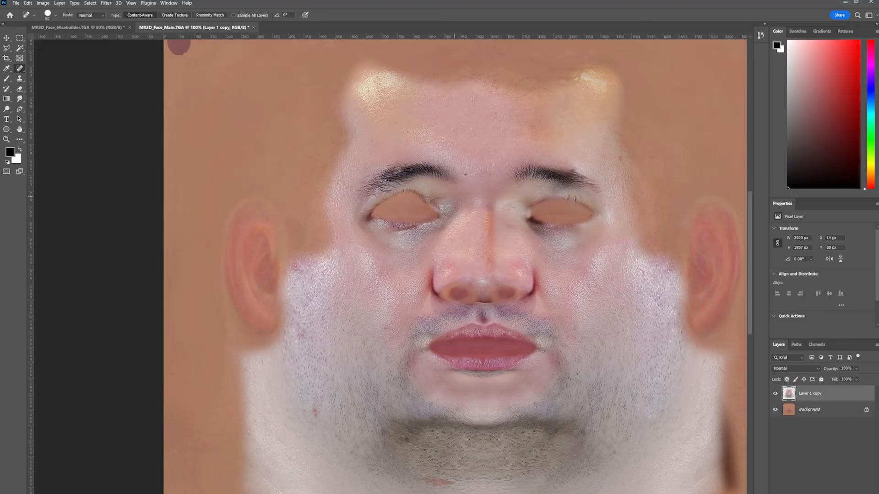
left_click_drag(319, 358, 325, 227)
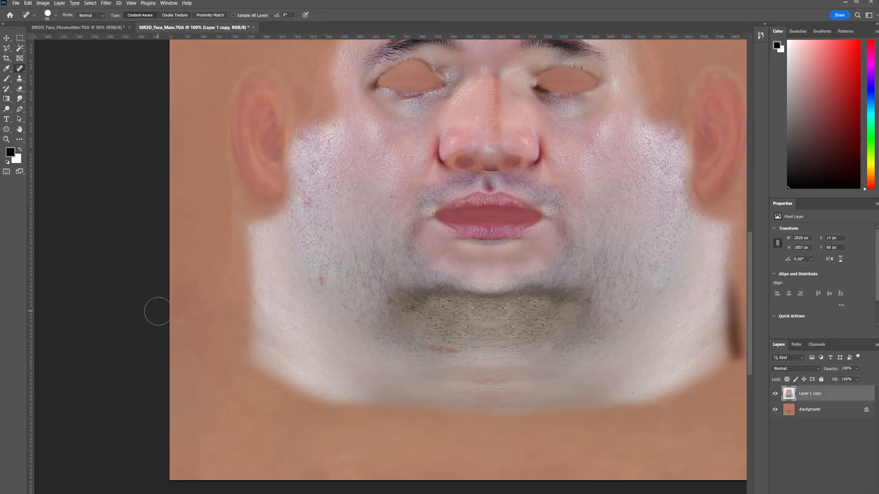
left_click(19, 78)
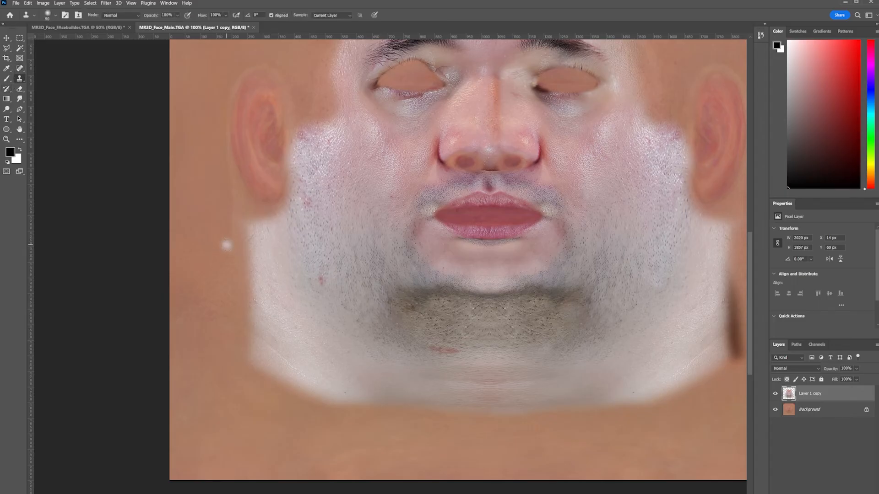
key("bracketright")
key("bracketright")
key("bracketright")
key("bracketright")
key("bracketright")
key("bracketright")
key("bracketright")
key("bracketright")
key("bracketright")
mouse_move(226, 245)
left_mouse_down()
mouse_move(248, 339)
mouse_move(240, 359)
mouse_move(225, 330)
mouse_move(277, 388)
mouse_move(291, 373)
left_mouse_up()
left_click(282, 314, "alt")
mouse_move(228, 357)
left_mouse_down()
mouse_move(238, 372)
mouse_move(325, 394)
mouse_move(290, 411)
left_mouse_up()
key("ctrl+z")
mouse_move(230, 376)
left_mouse_down()
mouse_move(304, 406)
mouse_move(316, 396)
left_mouse_up()
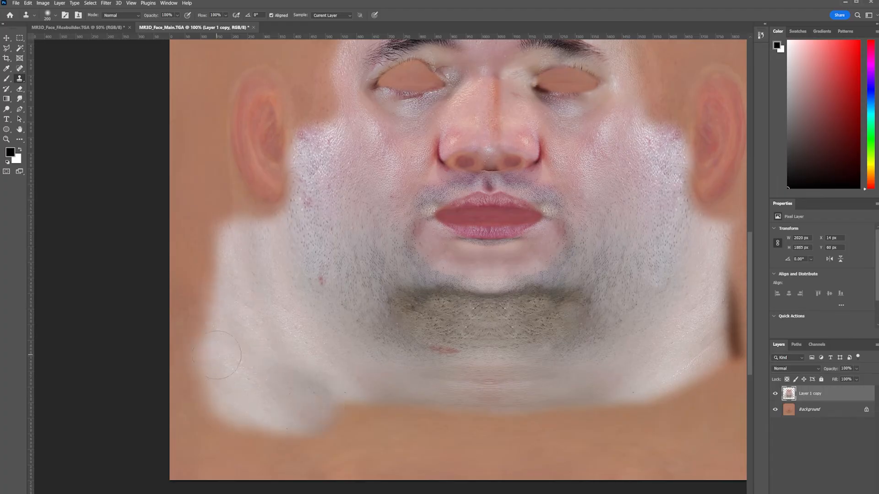
Extend the cloned pale neck skin to the texture's left border and up to below the left ear.
mouse_move(217, 372)
left_mouse_down()
mouse_move(201, 387)
mouse_move(219, 369)
mouse_move(201, 316)
left_mouse_up()
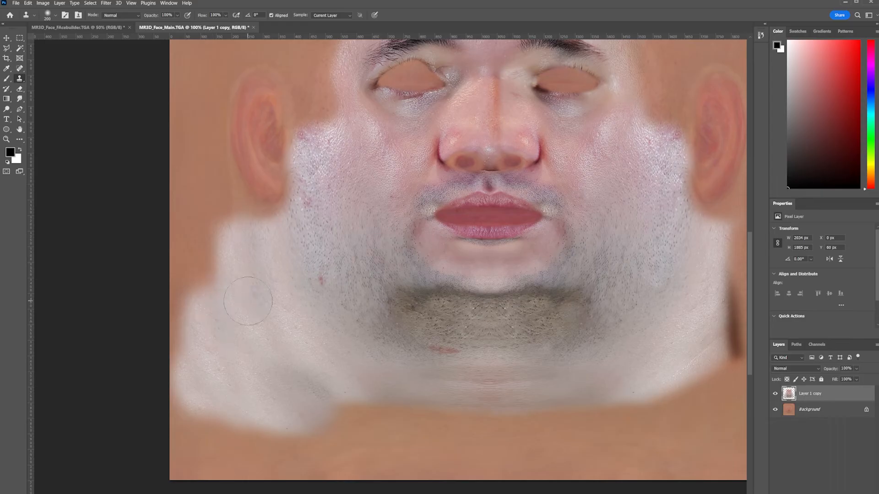
left_click(247, 321, "alt")
mouse_move(192, 376)
left_mouse_down()
mouse_move(183, 353)
mouse_move(195, 252)
mouse_move(200, 287)
mouse_move(193, 267)
mouse_move(208, 247)
mouse_move(250, 230)
mouse_move(186, 232)
left_mouse_up()
left_click(263, 340, "alt")
key("ctrl+z")
left_click(253, 307, "alt")
left_click(214, 291, "alt")
key("ctrl+z")
left_click(221, 306, "alt")
left_click(250, 352, "alt")
left_click_drag(195, 394, 248, 430)
Clone neck skin downward over the scan's bottom edge beneath the chin.
left_click(334, 378, "alt")
left_click_drag(336, 405, 413, 401)
left_click(376, 380, "alt")
mouse_move(350, 415)
left_mouse_down()
mouse_move(590, 417)
mouse_move(358, 425)
left_mouse_up()
left_click(405, 391, "alt")
left_click_drag(385, 431, 451, 426)
left_click(370, 326, "alt")
key("ctrl+z")
Clone pale neck skin out to the texture's right border below the ear, covering the dark patch on the neck's edge.
left_click(406, 384)
mouse_move(406, 384)
left_mouse_down()
mouse_move(444, 423)
mouse_move(495, 373)
mouse_move(524, 324)
mouse_move(511, 384)
mouse_move(559, 347)
left_mouse_up()
left_click_drag(517, 314, 491, 374)
mouse_move(485, 380)
left_mouse_down()
mouse_move(480, 346)
mouse_move(535, 391)
mouse_move(529, 323)
mouse_move(535, 406)
left_mouse_up()
left_click(465, 323, "alt")
left_click_drag(477, 428, 511, 298)
mouse_move(570, 305)
left_mouse_down()
mouse_move(497, 367)
mouse_move(435, 383)
left_mouse_up()
left_click_drag(357, 361, 455, 388)
key("j")
left_click_drag(310, 382, 397, 405)
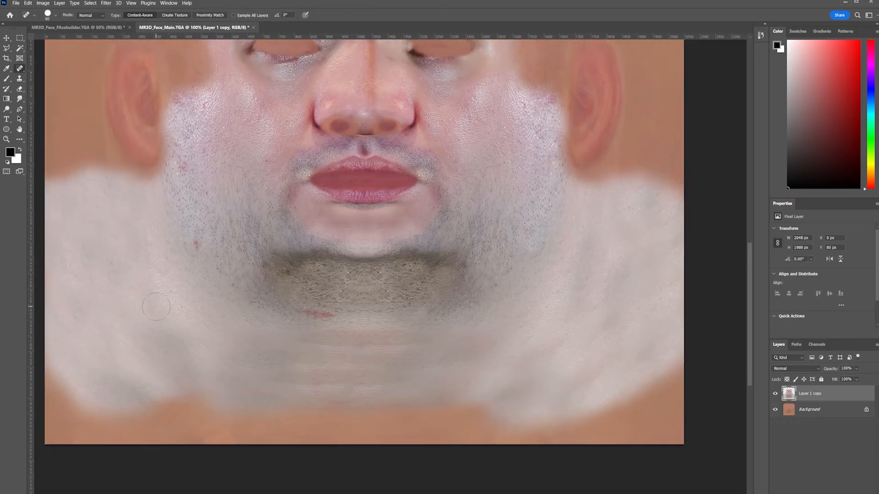
Clone and heal facial skin outward over the left temple between the forehead corner and the ear.
left_click(19, 78)
mouse_move(222, 149)
left_mouse_down()
mouse_move(290, 317)
mouse_move(306, 415)
left_mouse_up()
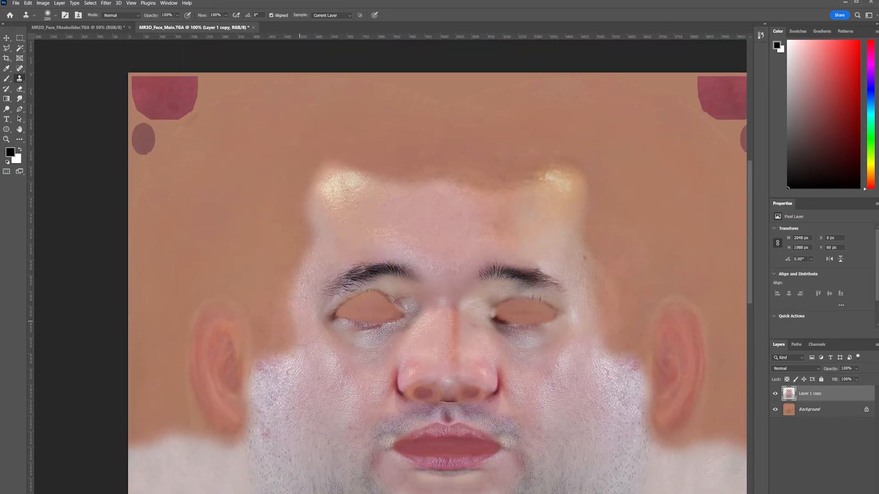
scroll(303, 323, "up", 2, "alt")
mouse_move(297, 250)
left_mouse_down()
mouse_move(284, 366)
mouse_move(285, 332)
mouse_move(206, 412)
mouse_move(248, 297)
mouse_move(283, 137)
mouse_move(201, 247)
mouse_move(319, 117)
mouse_move(280, 126)
left_mouse_up()
left_click_drag(336, 82, 281, 270)
left_click_drag(289, 179, 200, 366)
key("j")
left_click_drag(238, 252, 267, 286)
scroll(257, 289, "down", 3, "alt")
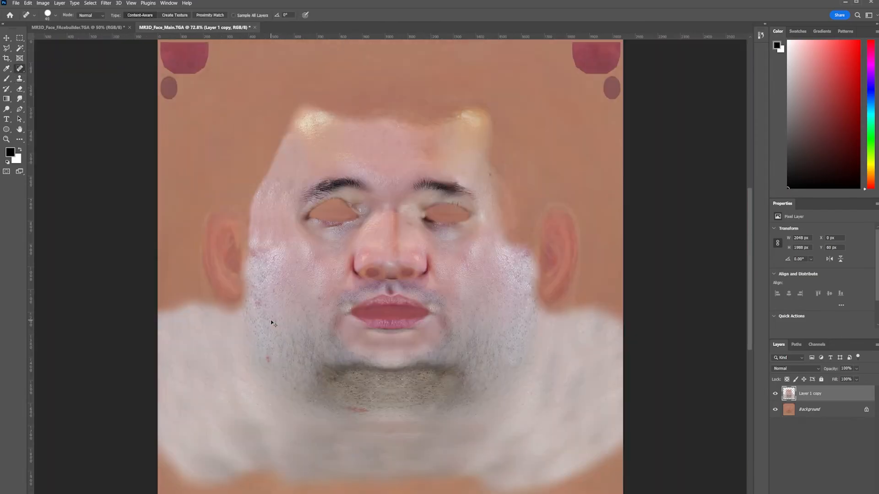
scroll(275, 168, "up", 2, "alt")
Clone clean forehead skin up over the hairline and its stray hairs with a 125 px Clone Stamp brush.
left_click(19, 78)
key("bracketright")
key("bracketright")
key("bracketright")
key("bracketright")
key("bracketright")
key("bracketright")
key("bracketright")
left_click(303, 175, "alt")
left_click(249, 187)
key("ctrl+z")
left_click_drag(247, 199, 200, 303)
mouse_move(200, 303)
left_mouse_down()
mouse_move(244, 185)
mouse_move(303, 101)
mouse_move(295, 86)
mouse_move(208, 250)
left_mouse_up()
key("ctrl+z")
left_click(305, 146, "alt")
left_click_drag(612, 114, 121, 130)
left_click(314, 155, "alt")
left_click_drag(355, 149, 389, 96)
left_click(316, 153, "alt")
Clone pale skin outward over the right temple between the eyebrow and the ear.
mouse_move(382, 222)
left_mouse_down()
mouse_move(414, 323)
mouse_move(458, 378)
mouse_move(474, 341)
mouse_move(472, 280)
left_mouse_up()
mouse_move(399, 298)
left_mouse_down()
mouse_move(389, 156)
mouse_move(413, 265)
left_mouse_up()
key("ctrl+z")
left_click(402, 207, "alt")
mouse_move(525, 375)
left_mouse_down()
mouse_move(501, 373)
mouse_move(499, 295)
left_mouse_up()
left_click(393, 199, "alt")
left_click_drag(445, 224, 450, 206)
Clone matte skin over the yellow highlight and hairline edge at the right corner of the forehead.
mouse_move(408, 105)
left_mouse_down()
mouse_move(445, 174)
mouse_move(497, 191)
mouse_move(456, 239)
left_mouse_up()
left_click(336, 145, "alt")
mouse_move(377, 132)
left_mouse_down()
mouse_move(379, 123)
mouse_move(456, 155)
left_mouse_up()
left_click(361, 215, "alt")
mouse_move(462, 202)
left_mouse_down()
mouse_move(508, 300)
mouse_move(439, 62)
left_mouse_up()
left_click_drag(269, 144, 513, 298)
Clone pale skin outward over the left temple beside the forehead corner.
left_click(293, 307, "alt")
left_click_drag(219, 237, 318, 247)
key("ctrl+z")
left_click(284, 301, "alt")
mouse_move(214, 238)
left_mouse_down()
mouse_move(262, 240)
mouse_move(315, 216)
mouse_move(402, 238)
mouse_move(526, 183)
mouse_move(420, 188)
mouse_move(130, 156)
mouse_move(623, 150)
mouse_move(66, 199)
mouse_move(279, 180)
mouse_move(327, 160)
mouse_move(192, 258)
left_mouse_up()
left_click(426, 169, "alt")
key("ctrl+z")
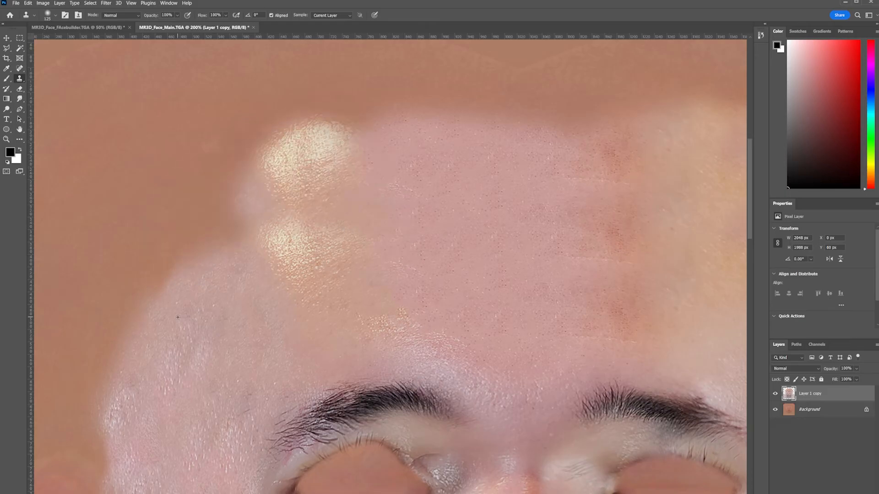
Clone pink forehead skin over the yellow highlights at the forehead's left corner.
mouse_move(194, 341)
left_mouse_down()
mouse_move(165, 274)
mouse_move(211, 215)
mouse_move(233, 164)
mouse_move(259, 269)
mouse_move(299, 167)
left_mouse_up()
mouse_move(300, 167)
left_mouse_down()
mouse_move(246, 238)
mouse_move(251, 252)
left_mouse_up()
left_click_drag(251, 201, 306, 147)
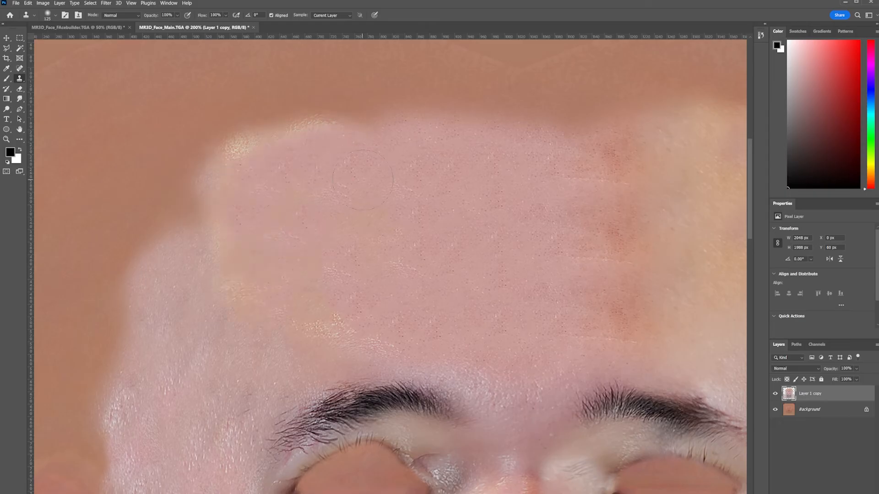
Clone pink forehead skin over the yellow patch at the forehead's right side, out toward the temple.
key("ctrl+0")
scroll(478, 125, "up", 2, "alt")
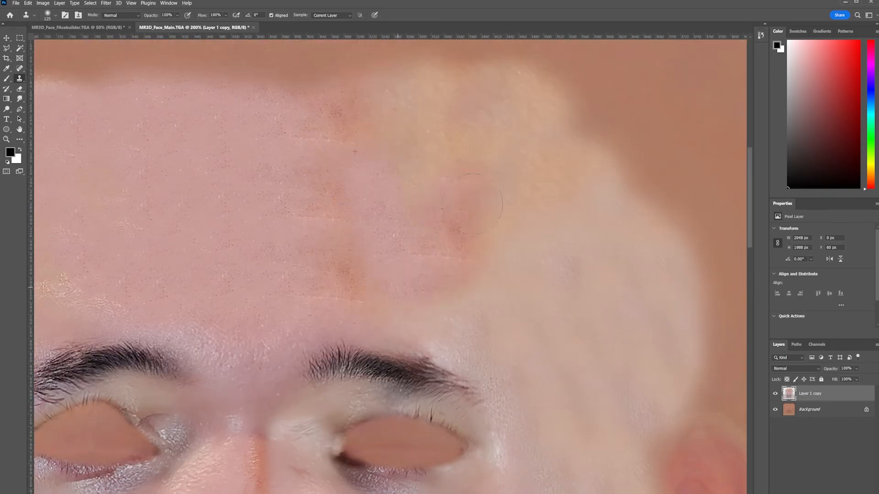
mouse_move(437, 156)
left_mouse_down()
mouse_move(426, 171)
mouse_move(549, 195)
left_mouse_up()
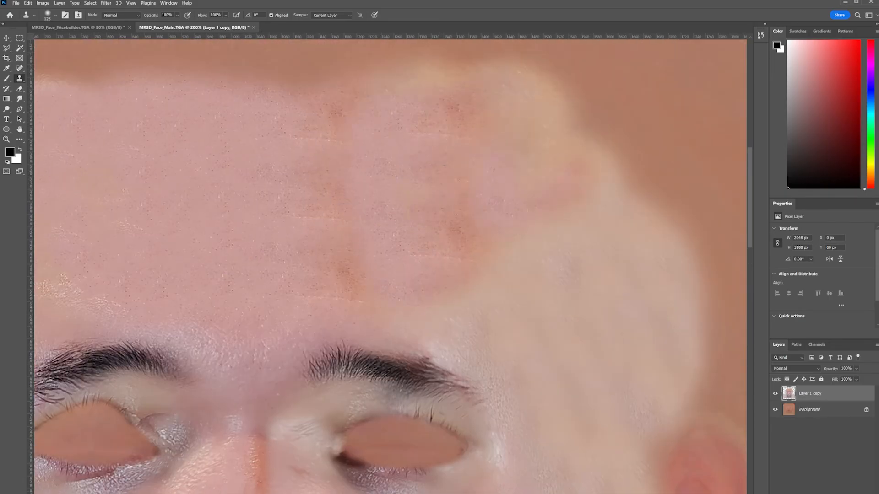
Heal the orange blotches and vertical seams on the right half of the forehead with the Spot Healing Brush.
left_click(19, 69)
left_click_drag(354, 218, 358, 293)
left_click_drag(334, 165, 345, 192)
left_click_drag(463, 242, 479, 268)
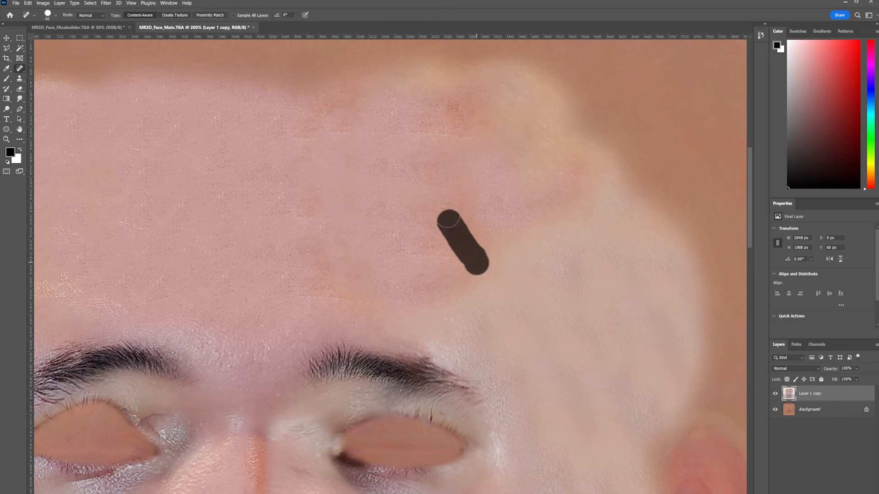
Clone nose skin over the dark line at the base of the nose between the nostrils.
key("ctrl+0")
scroll(393, 278, "up", 5, "alt")
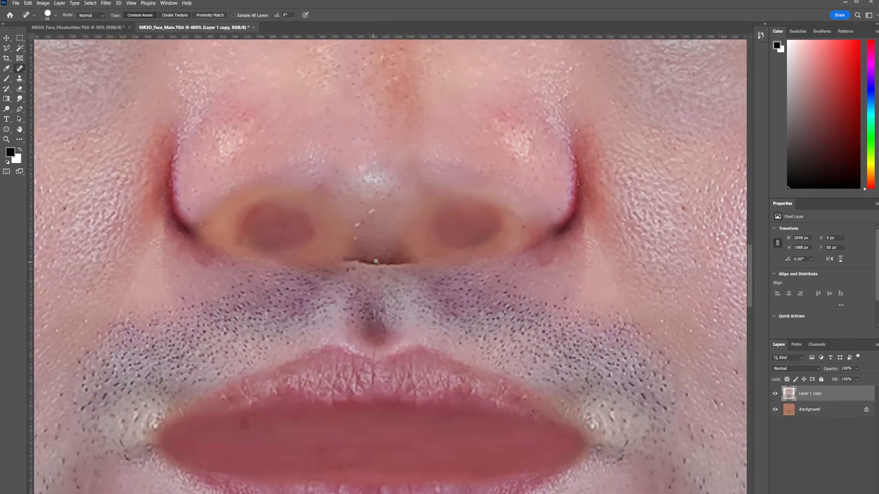
key("s")
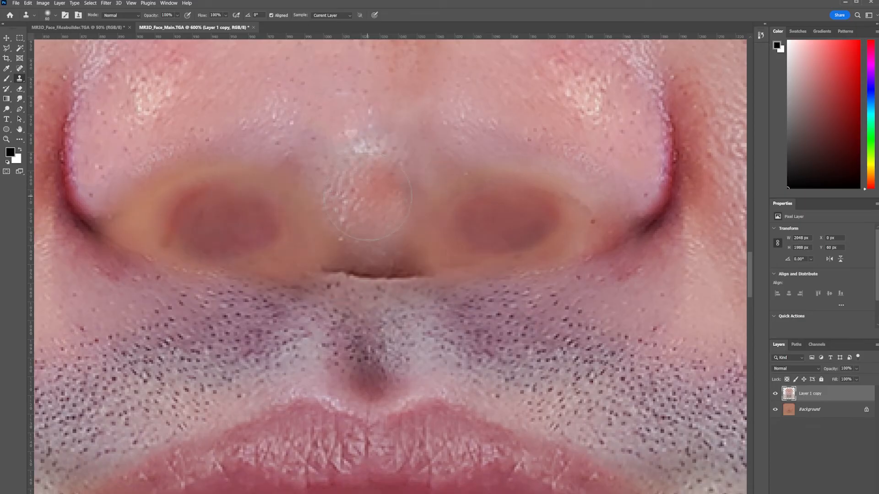
key("ctrl+z")
mouse_move(380, 262)
left_mouse_down()
mouse_move(388, 270)
mouse_move(375, 254)
left_mouse_up()
left_click(365, 206, "alt")
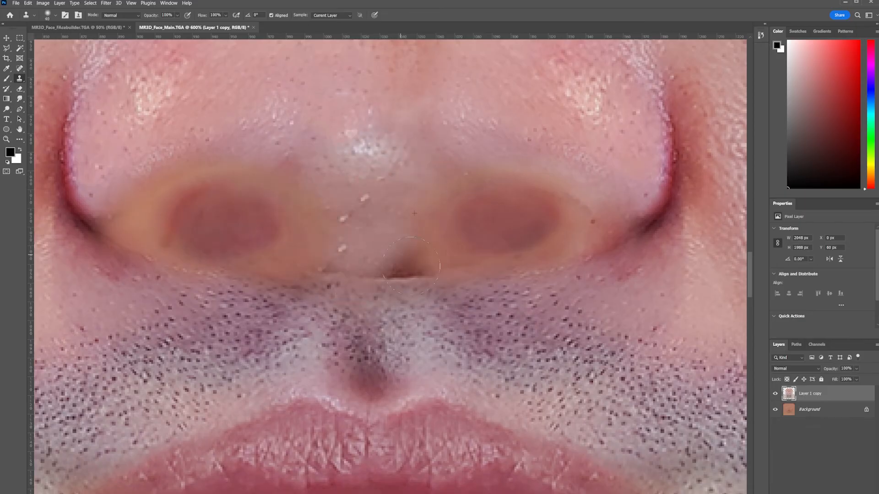
Unlock the Background layer and toggle Layer 0 copy's visibility to compare the base skin tones.
key("ctrl+0")
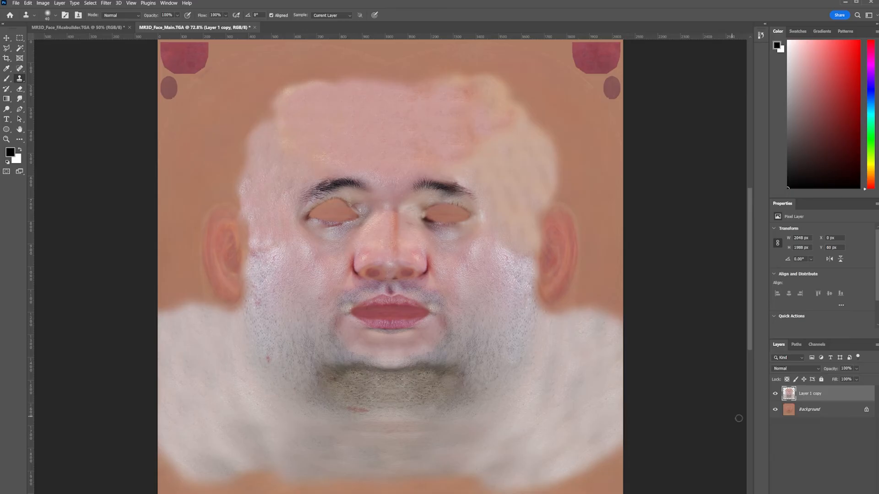
left_click(865, 409)
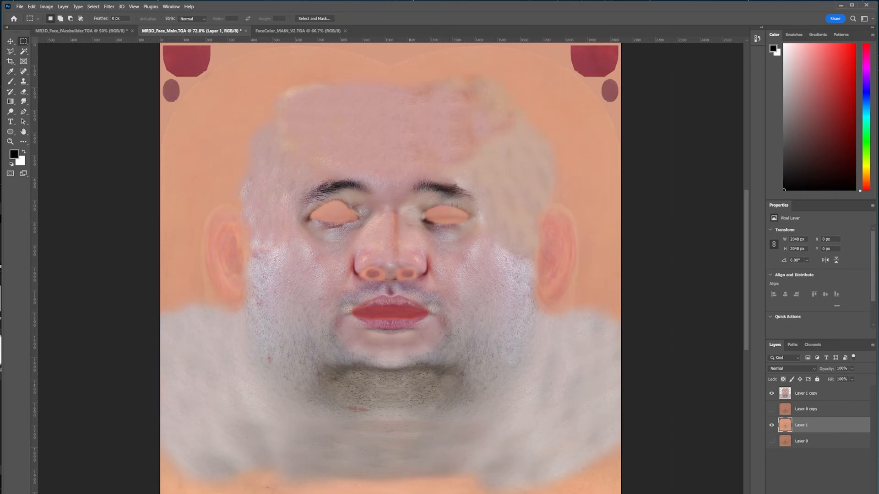
left_click(772, 409)
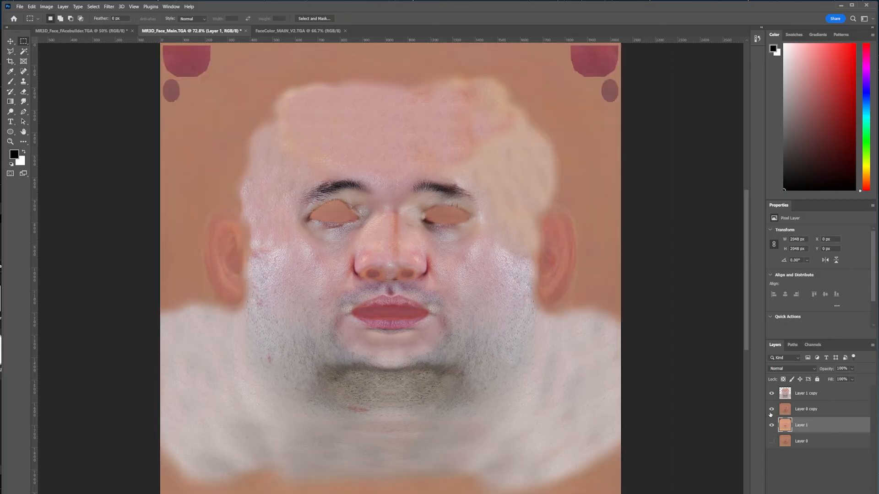
left_click(771, 409)
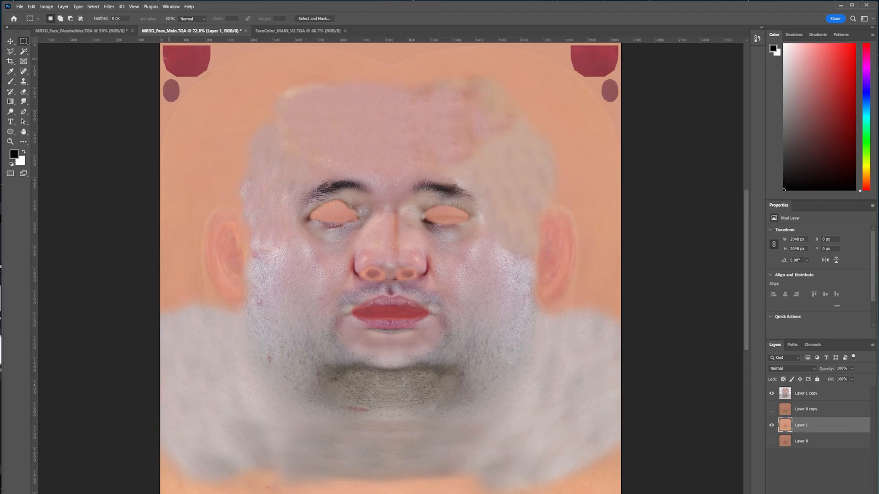
Duplicate Layer 1 and apply Hue/Saturation to the copy with Saturation -35 and Lightness +15.
key("ctrl+j")
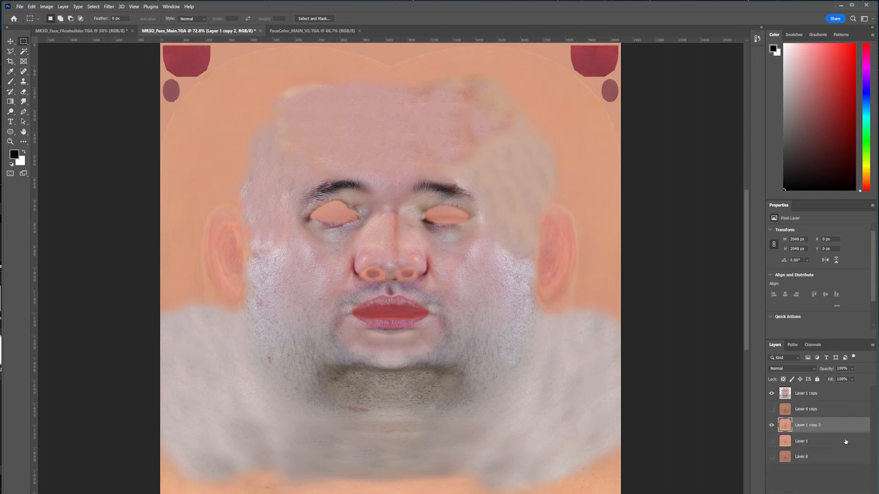
left_click(48, 7)
mouse_move(82, 27)
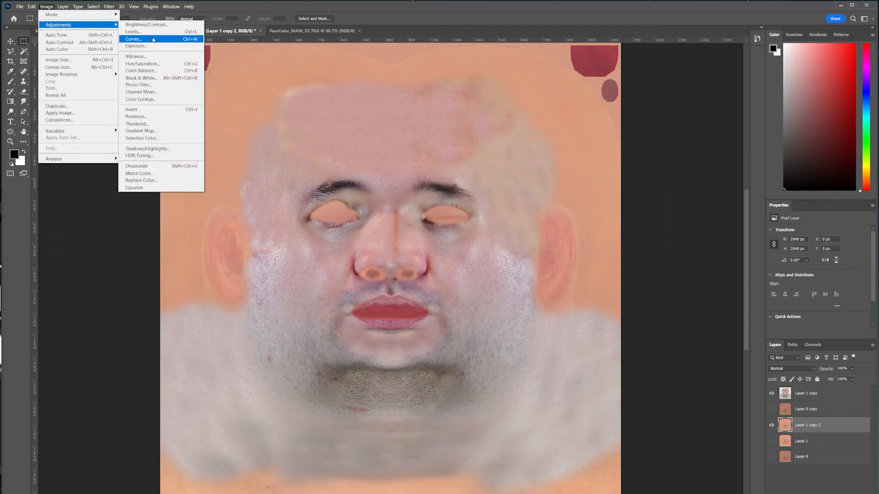
left_click(158, 67)
left_click_drag(299, 101, 740, 148)
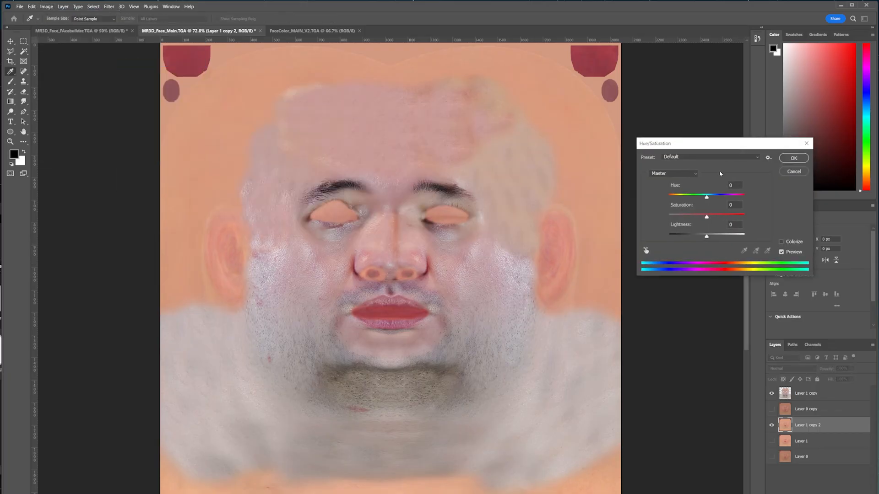
left_click_drag(706, 217, 693, 223)
left_click_drag(694, 221, 712, 238)
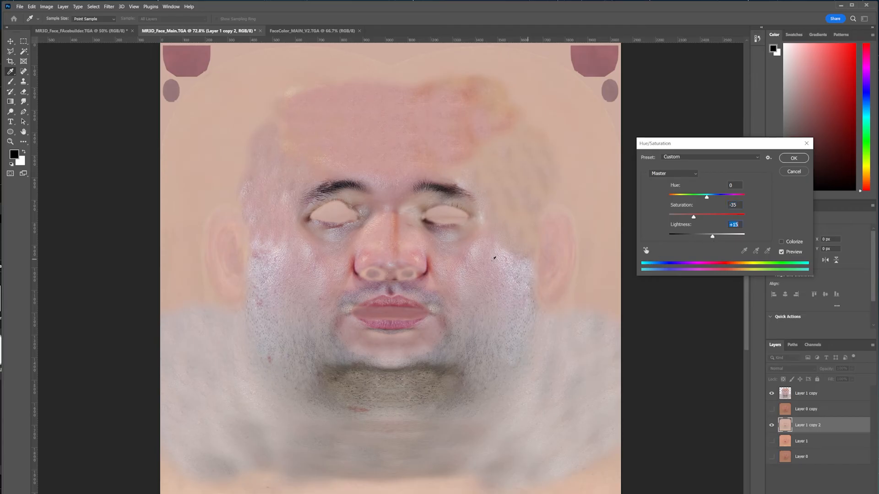
left_click(793, 158)
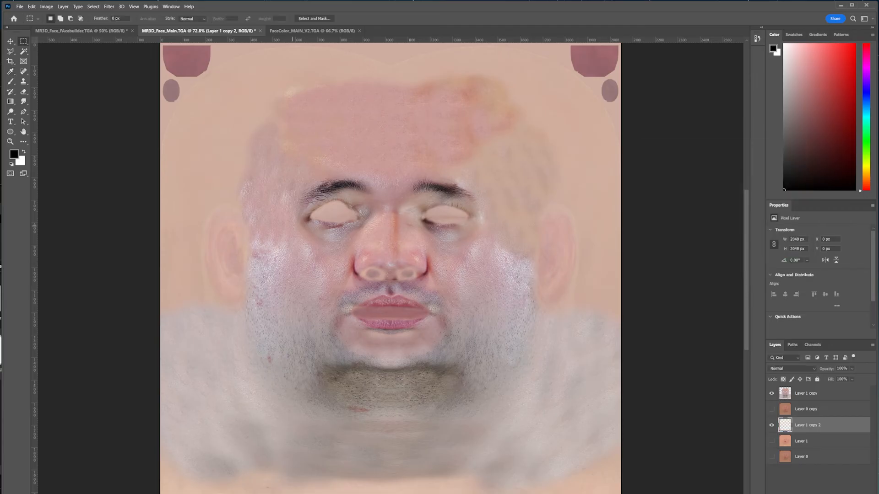
Lower the opacity of the face layer, Layer 1 copy, to 77%.
left_click(825, 394)
left_click(852, 368)
mouse_move(857, 378)
left_mouse_down()
mouse_move(844, 379)
mouse_move(852, 383)
left_mouse_up()
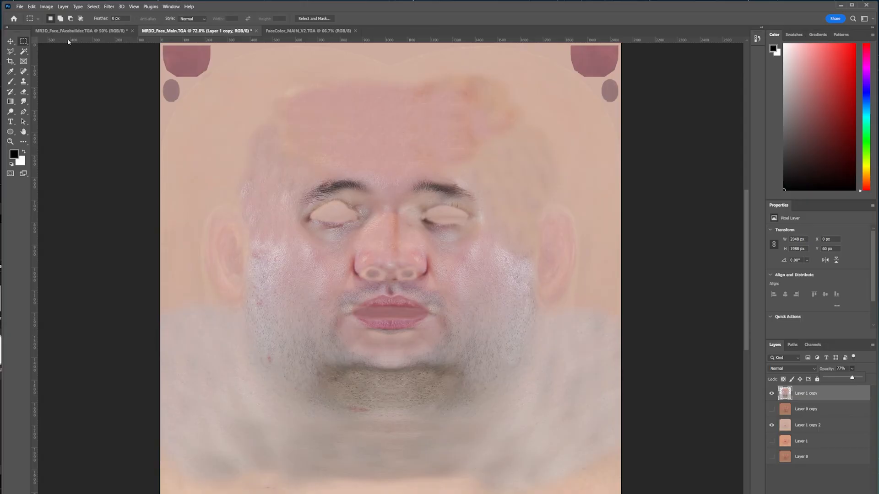
Start saving a Targa copy in the Scanfacetests folder, using MR3D_Face_Main_Fixed3 as the base file name.
left_click(19, 6)
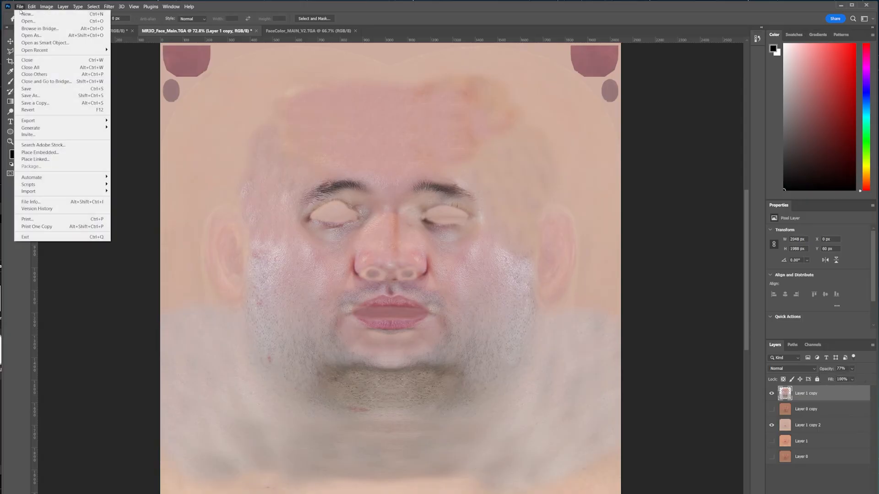
left_click(63, 104)
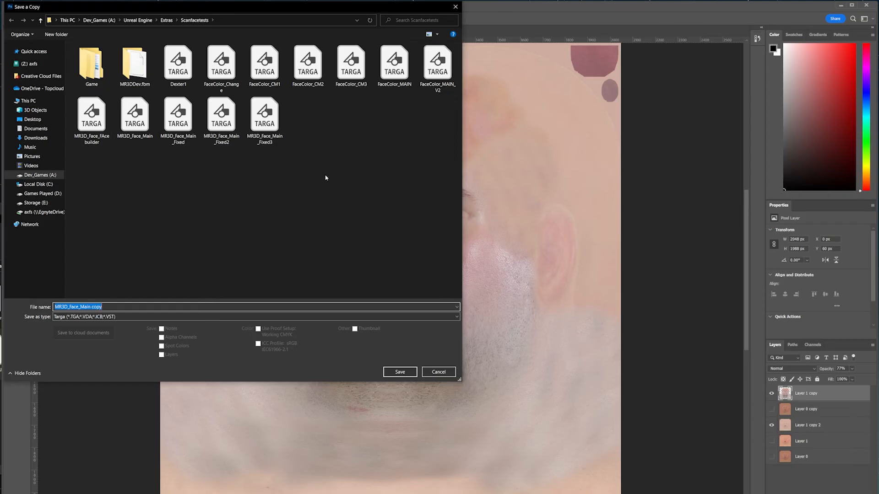
left_click(264, 120)
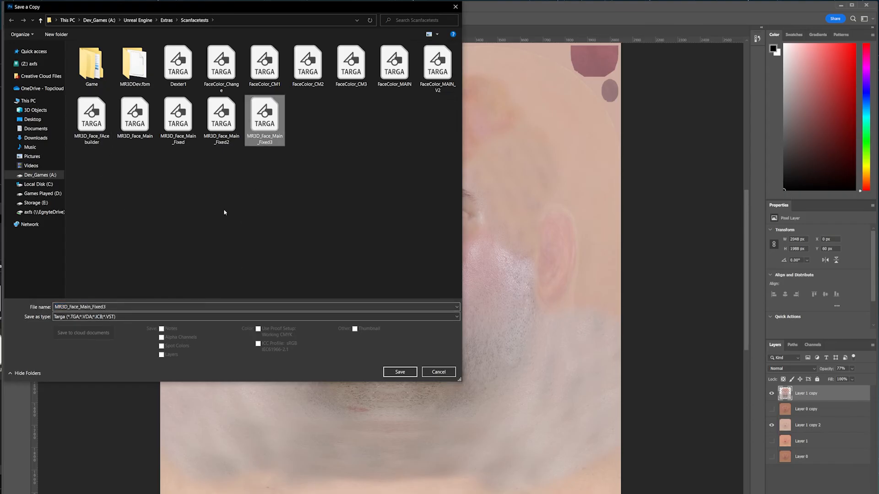
left_click(115, 307)
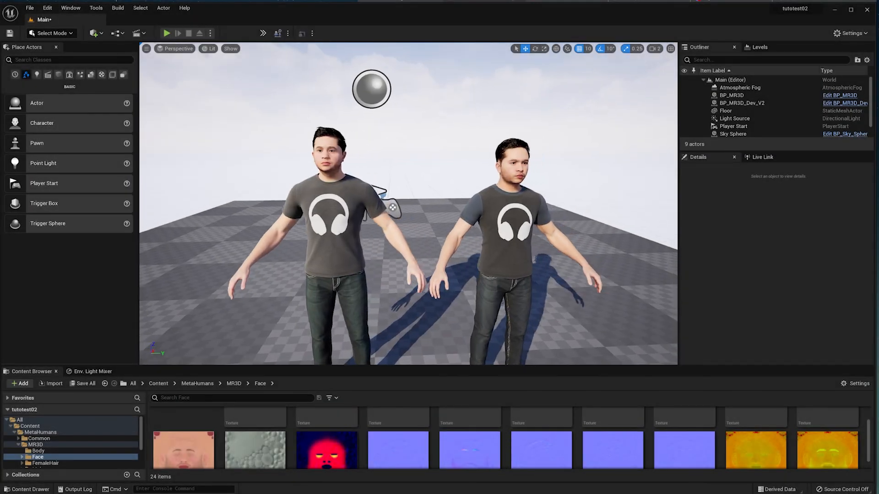
Switch to Unreal Editor and compare the two MetaHumans from several angles in the level viewport.
right_click_drag(408, 204, 334, 200)
right_click_drag(530, 209, 476, 215)
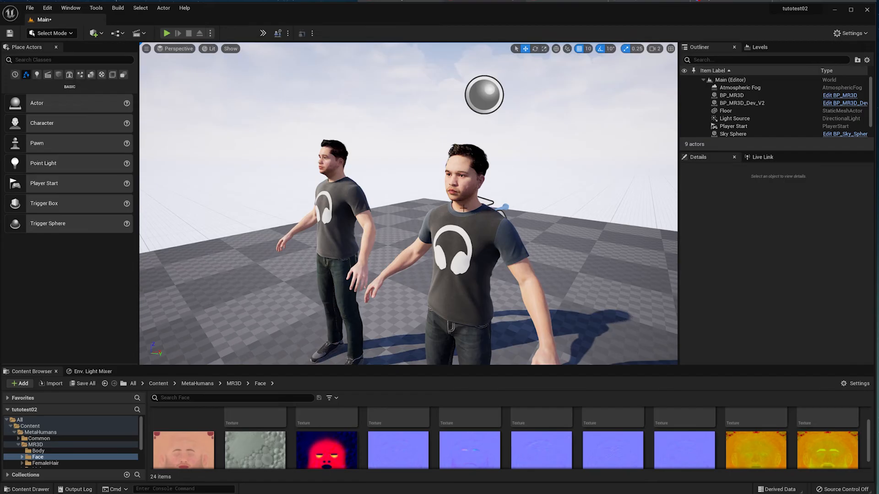
right_click_drag(389, 158, 429, 162)
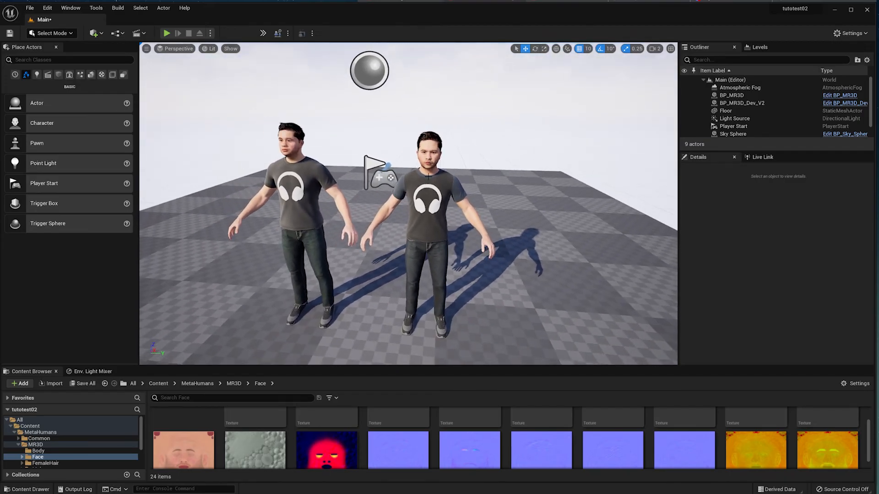
right_click_drag(424, 155, 474, 157)
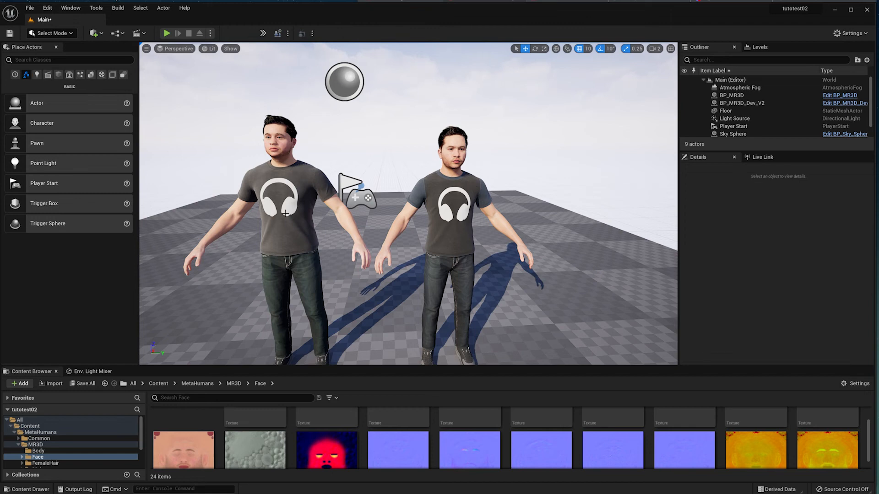
right_click_drag(444, 236, 458, 245)
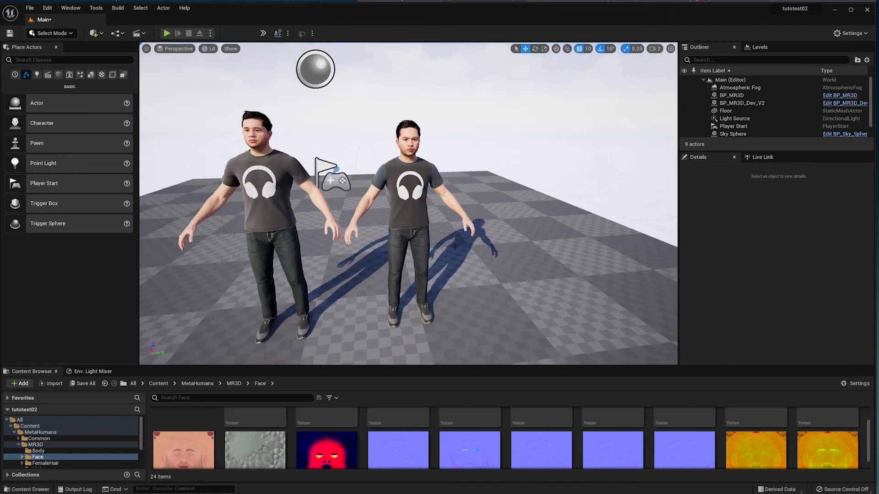
right_click_drag(414, 220, 393, 208)
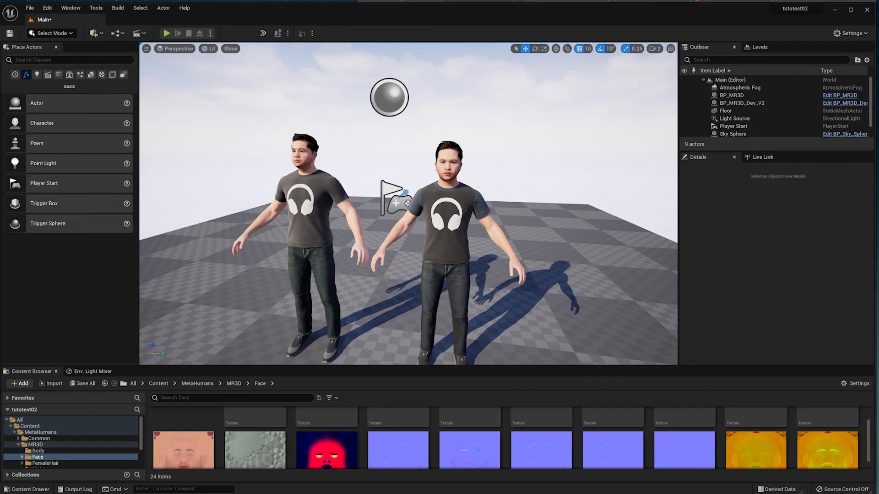
right_click_drag(340, 202, 342, 201)
key("a")
key("w")
right_click_drag(517, 126, 519, 124)
key("d")
key("d")
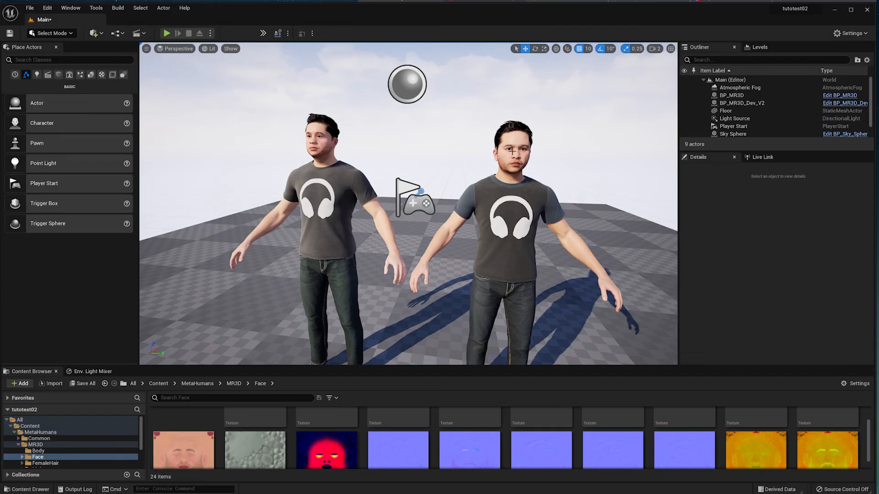
Examine the left MetaHuman's face up close, and compare both characters from the front at a distance.
right_click_drag(476, 174, 511, 176)
key("a")
key("w")
right_click_drag(359, 145, 357, 144)
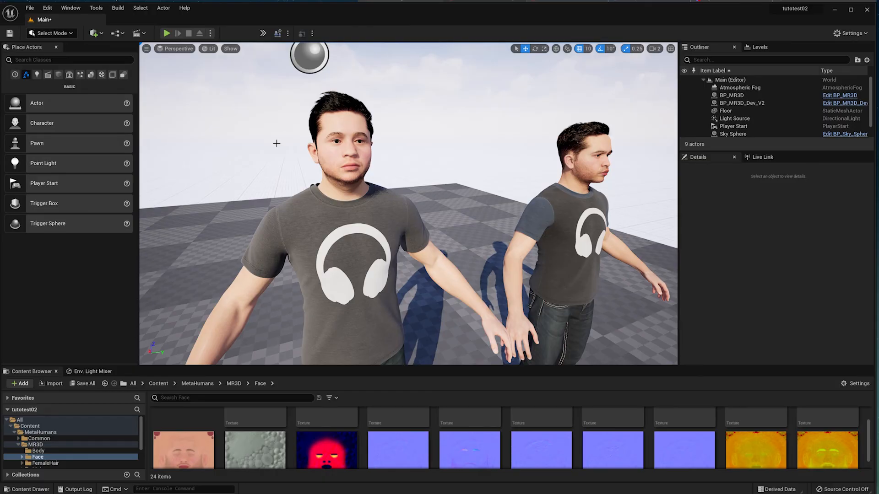
scroll(351, 137, "down", 5)
right_click_drag(562, 194, 534, 185)
right_click_drag(431, 206, 453, 235)
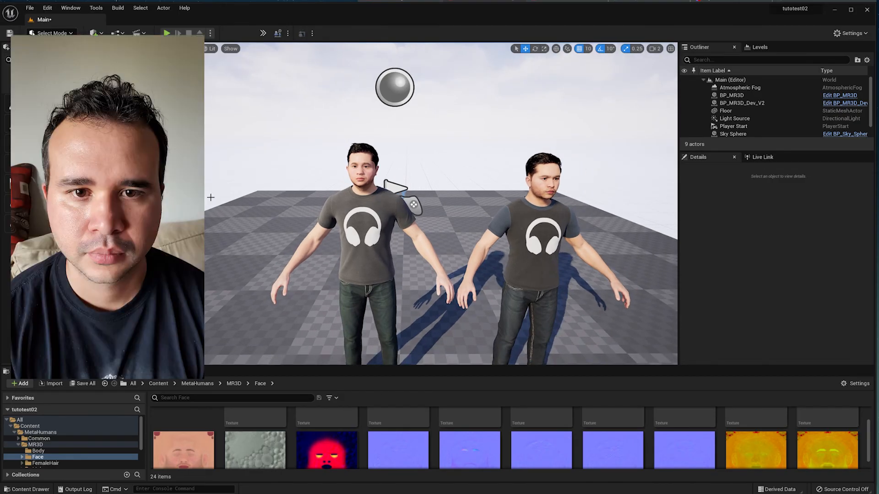
right_click_drag(273, 217, 284, 223)
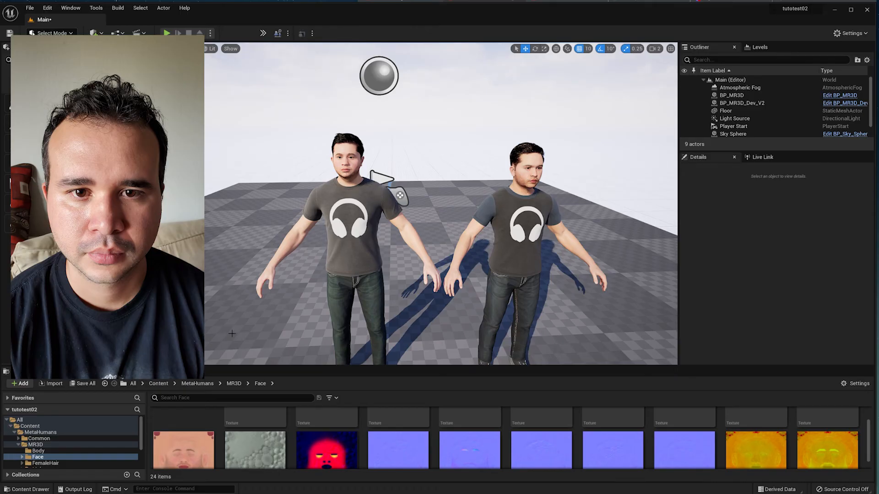
Open the Content folder and fit the MI_HeadSynthesized material instance window above the imported face textures.
left_click(159, 383)
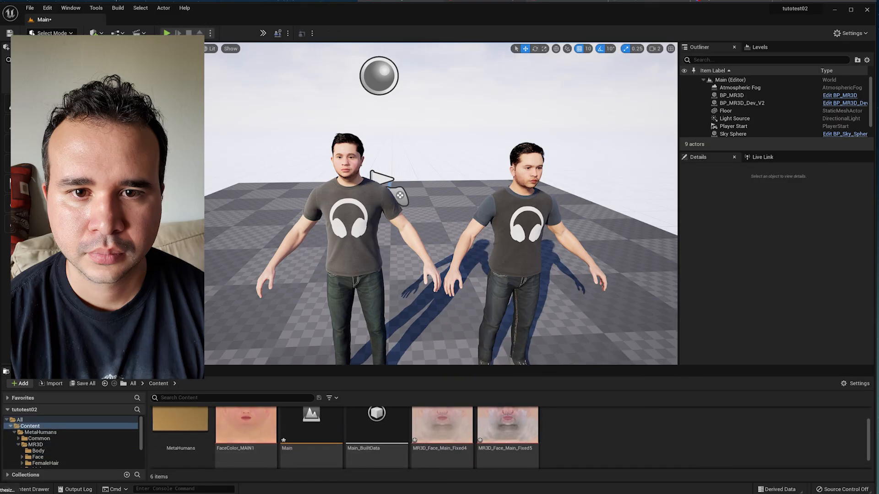
left_click(8, 490)
left_click_drag(461, 96, 668, 39)
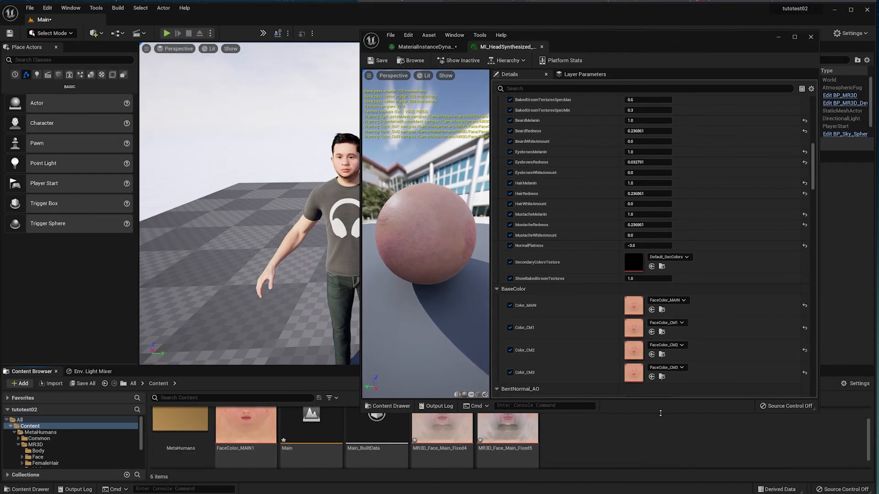
left_click_drag(661, 414, 660, 371)
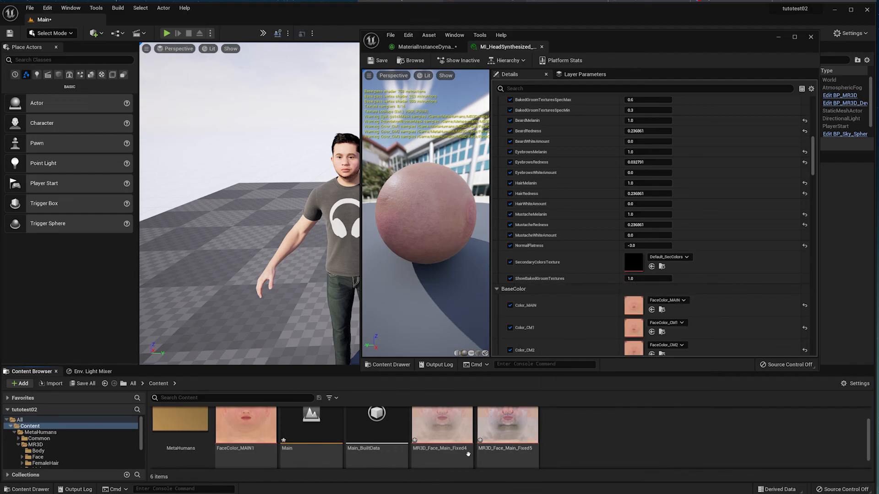
Open the MR3D_Face_Main_Fixed5 texture for inspection and close its editor again.
left_click(512, 433)
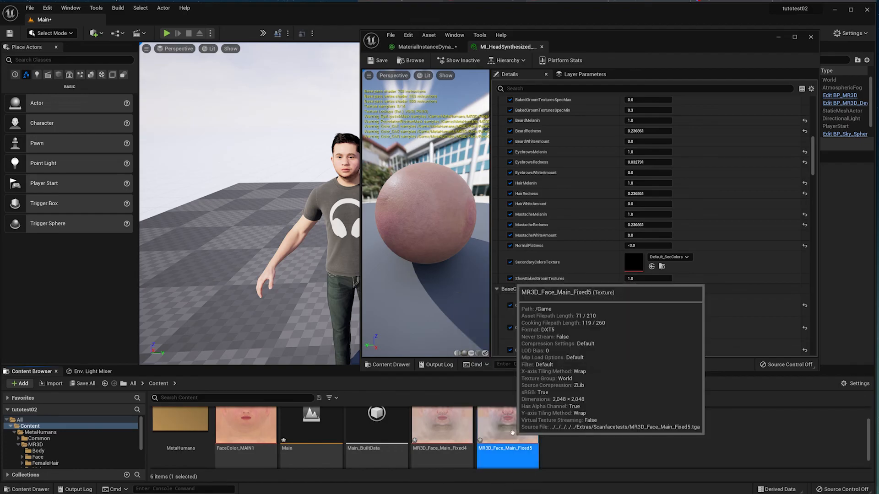
double_click(512, 433)
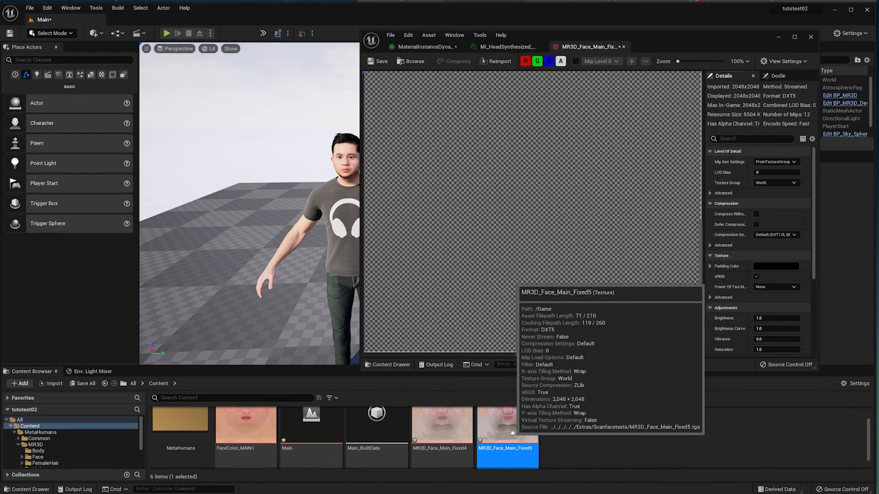
left_click(624, 47)
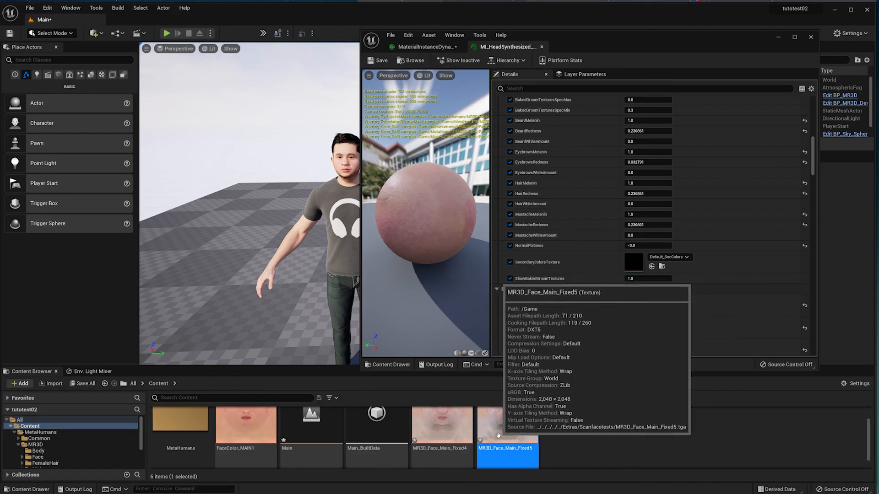
Assign the MR3D_Face_Main_Fixed5 texture to Color_MAIN in the head material and inspect the left MetaHuman's face up close.
left_click_drag(532, 436, 636, 308)
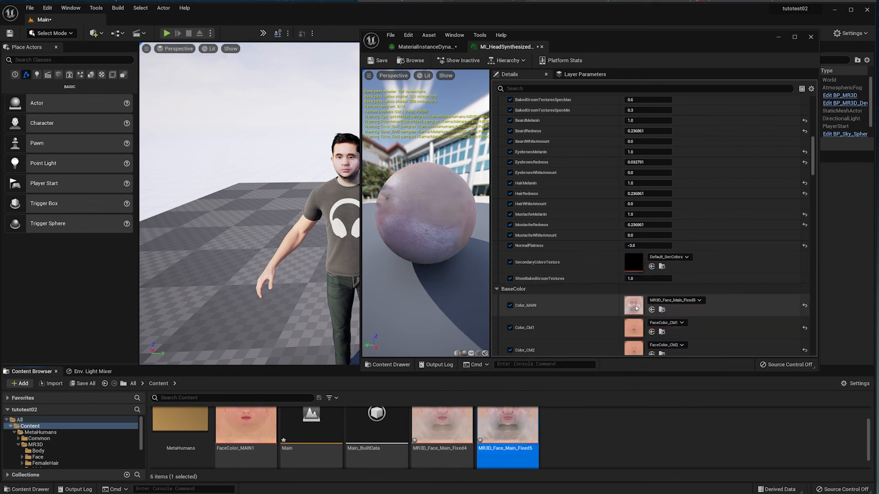
key("w")
right_click_drag(311, 298, 335, 281)
key("w")
key("a")
key("a")
key("d")
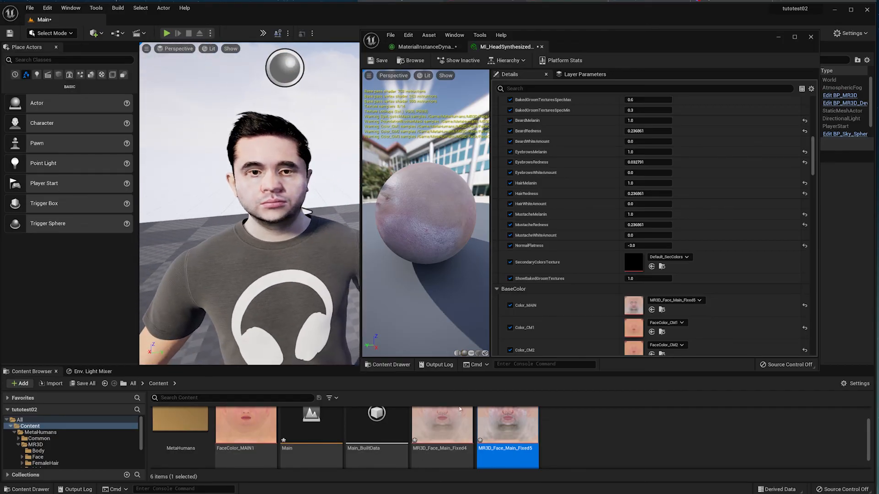
Replace the Color_MAIN texture with MR3D_Face_Main_Fixed4 and check the left MetaHuman's face from several distances.
left_click_drag(442, 430, 633, 305)
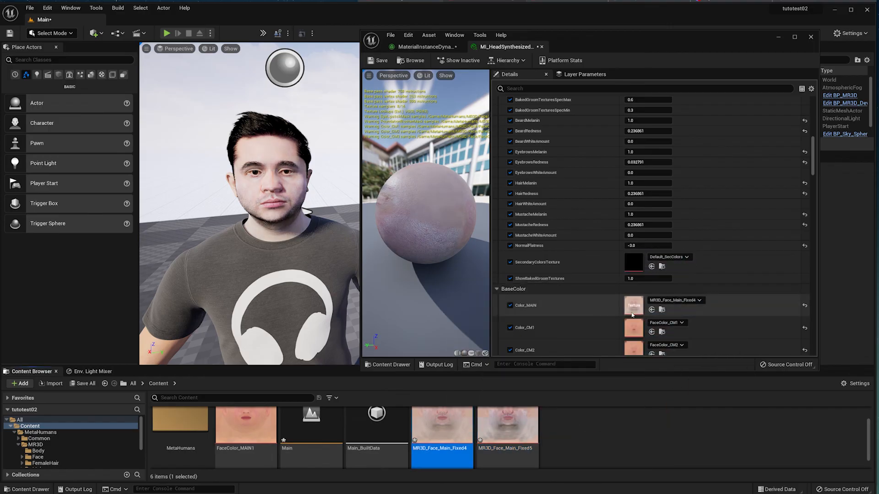
key("a")
right_click_drag(249, 266, 269, 257)
key("s")
key("d")
key("w")
key("w")
key("a")
key("s")
key("d")
left_click(197, 190)
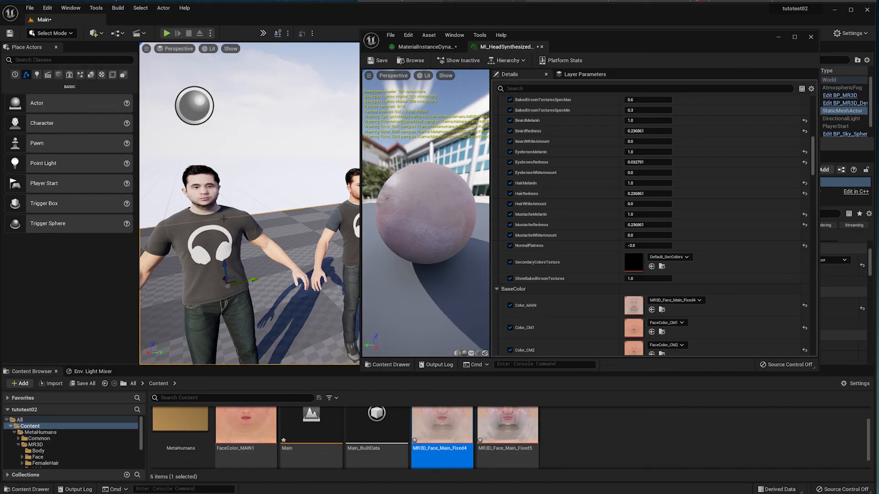
key("Escape")
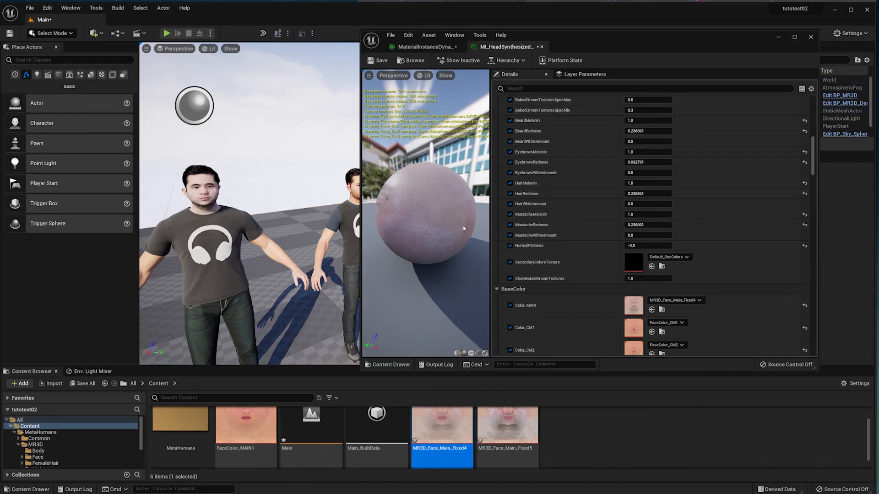
Minimize the material instance window and compare the left MetaHuman's face with the other character, close up and from a distance.
left_click_drag(467, 229, 485, 229)
left_click(776, 38)
right_click_drag(480, 192, 460, 191)
key("w")
key("a")
key("w")
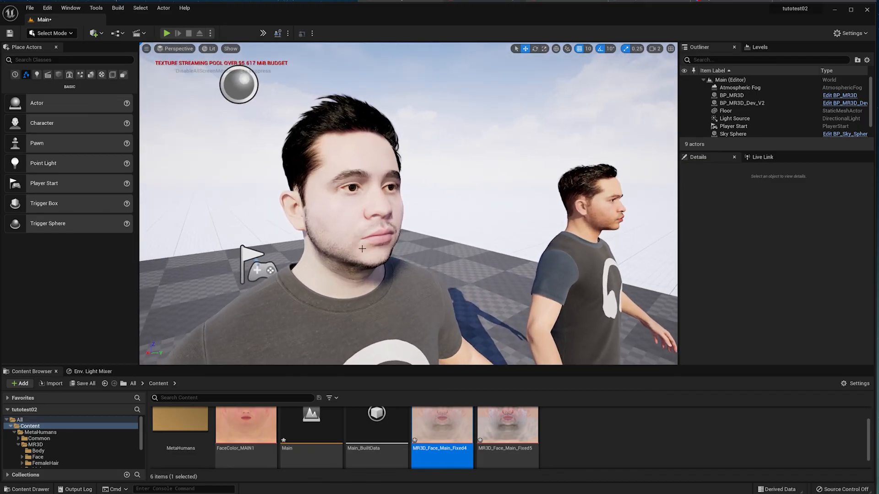
key("w")
key("a")
right_click_drag(366, 280, 396, 240)
key("s")
key("d")
key("a")
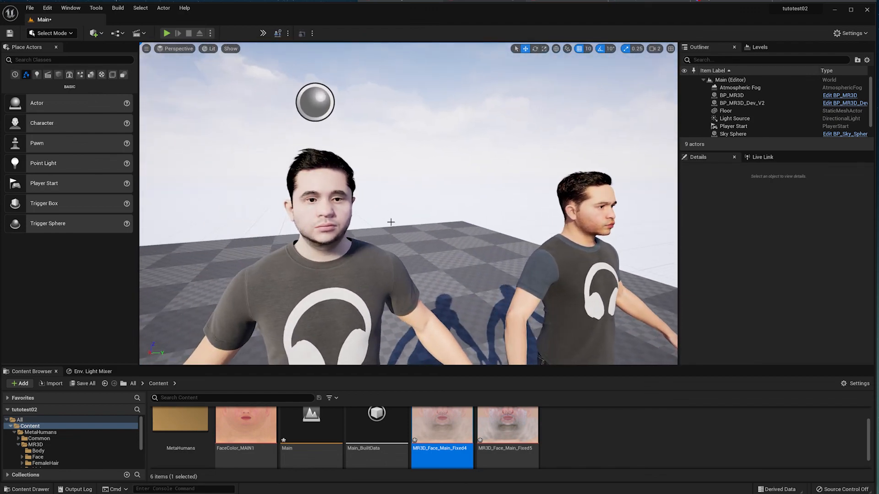
scroll(389, 196, "down", 5)
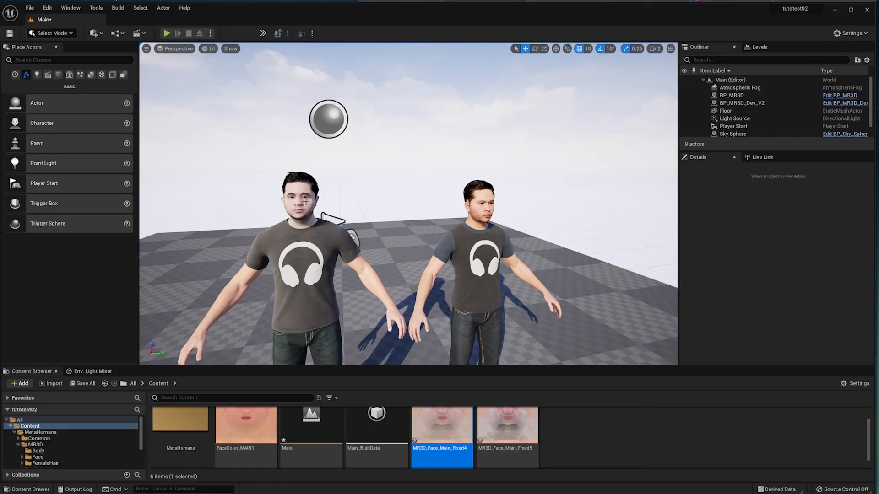
Set Color_MAIN in the head material to the FaceColor_MAIN1 texture and compare both MetaHumans in the level.
left_click(246, 426)
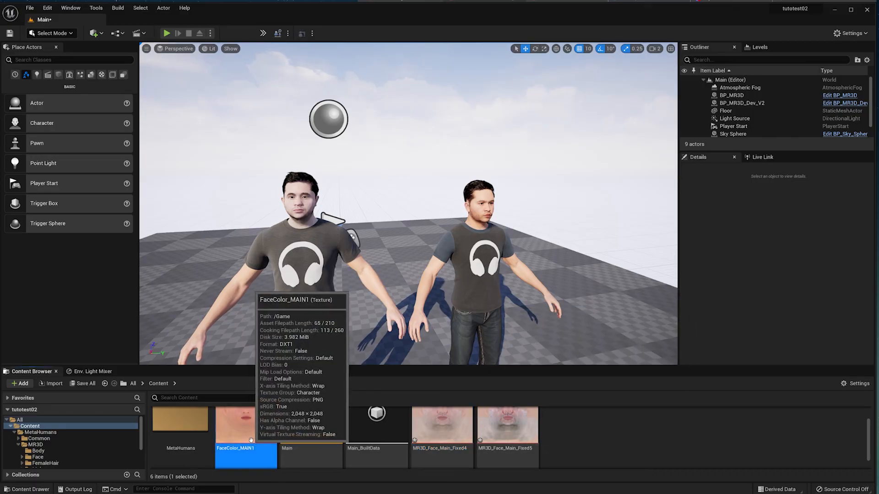
left_click(296, 203)
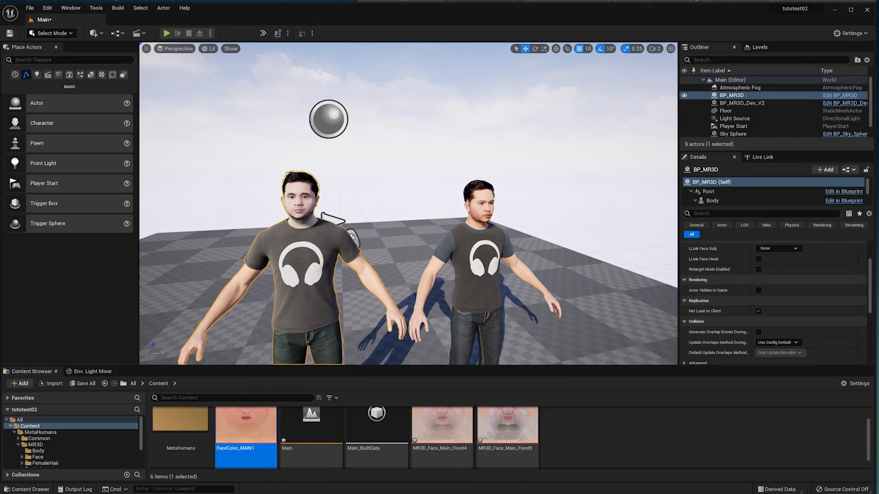
key("alt+Tab")
left_click_drag(246, 428, 634, 305)
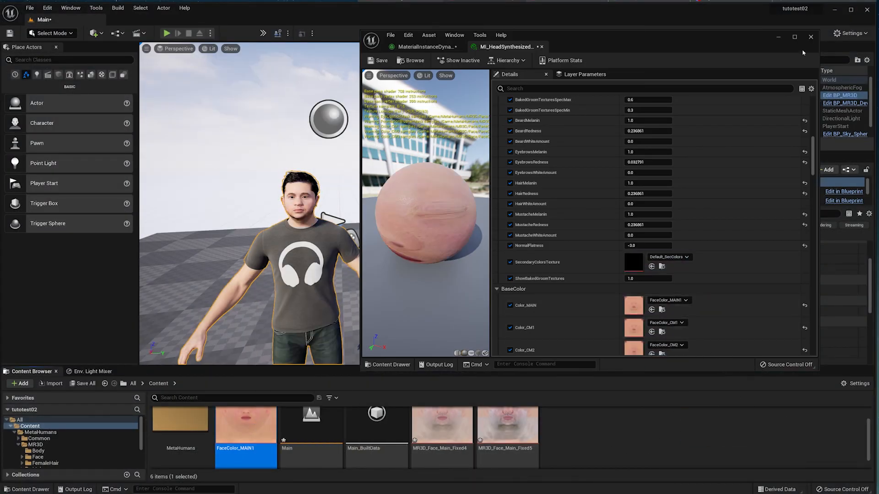
left_click(276, 246)
right_click_drag(367, 201, 338, 217)
key("Escape")
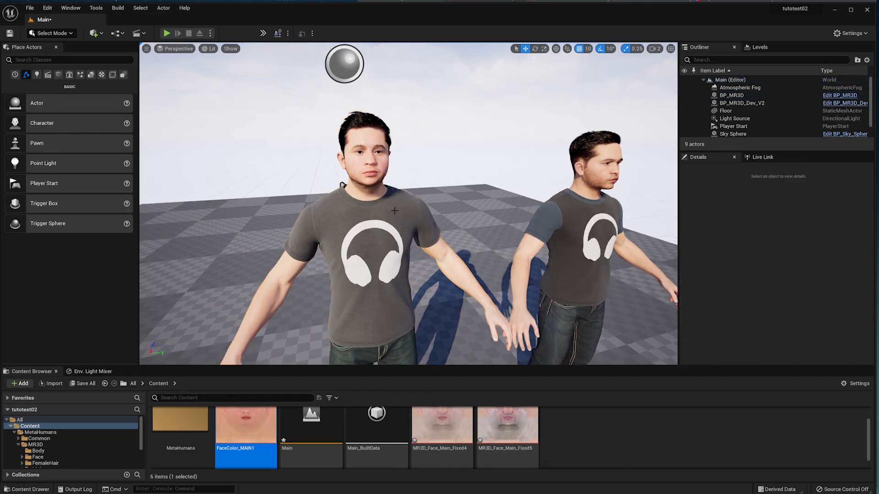
right_click_drag(493, 263, 455, 235)
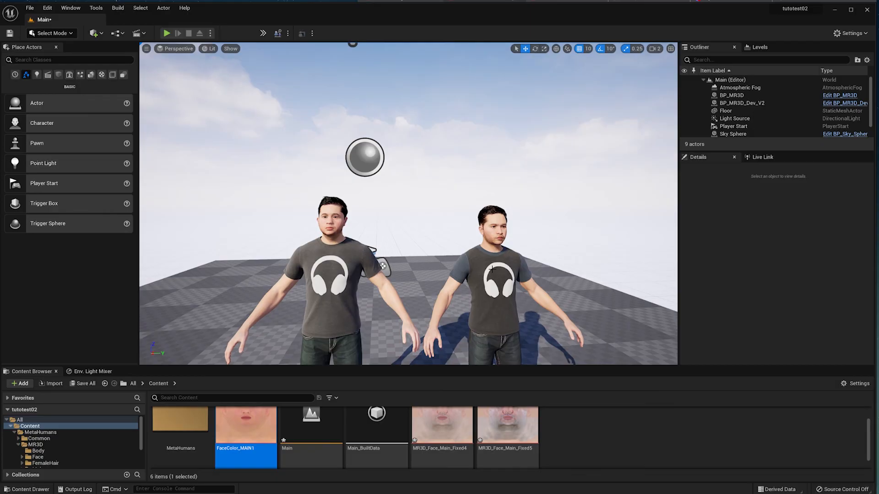
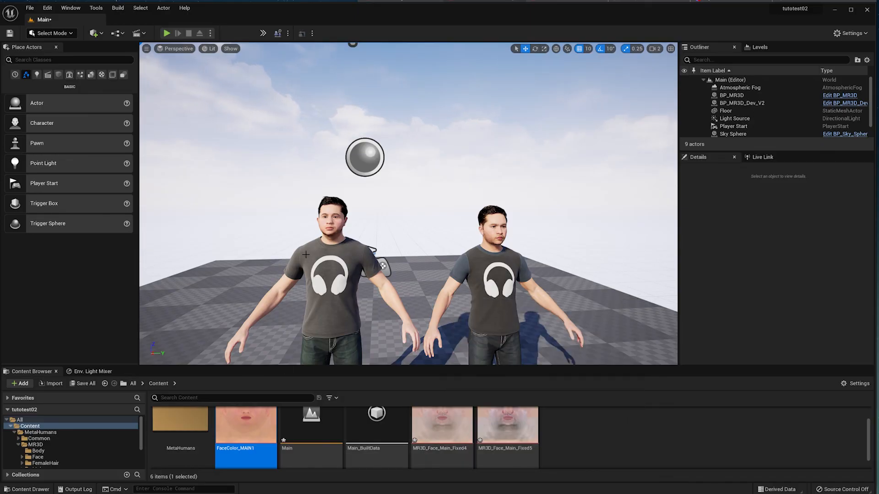
Switch to the KeenTools purchase page in the browser, widen its window, and compare the Floating, Commercial and Personal licences for FaceBuilder.
left_click_drag(457, 28, 452, 16)
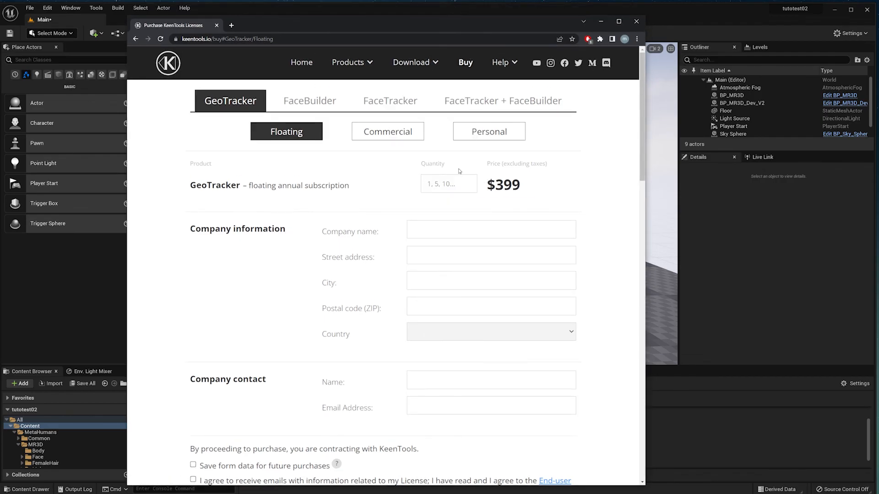
left_click_drag(645, 191, 745, 192)
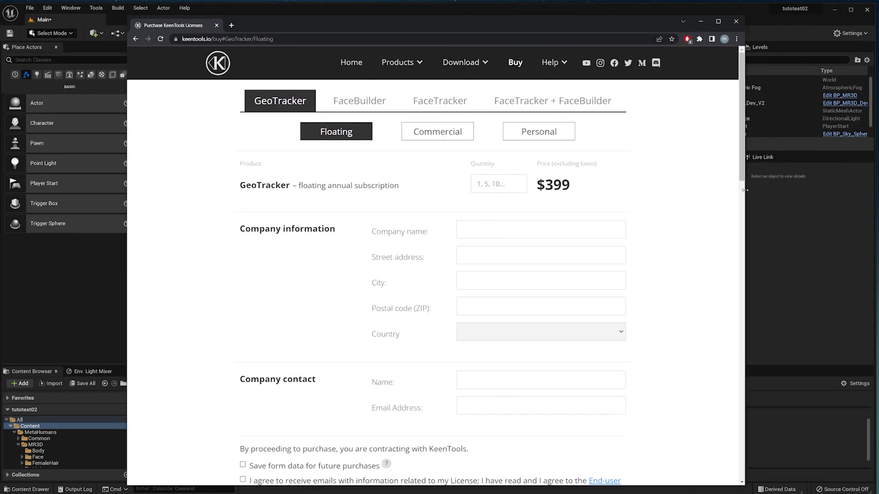
left_click(358, 101)
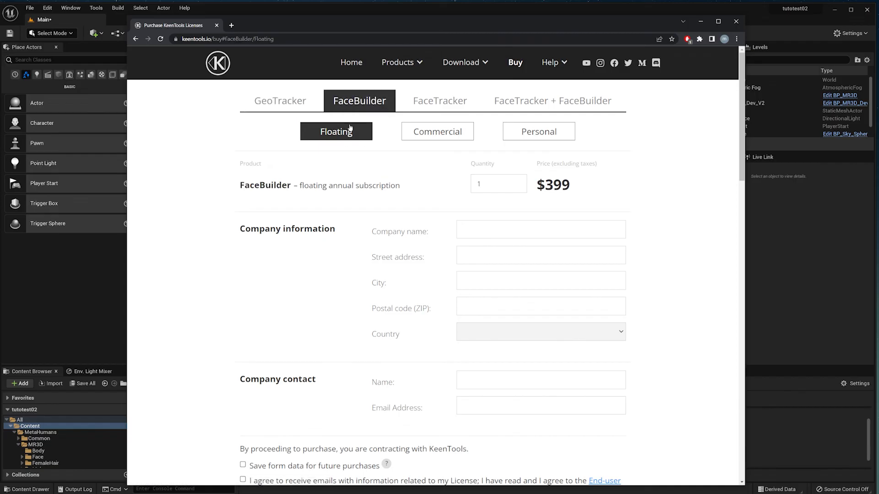
left_click(468, 136)
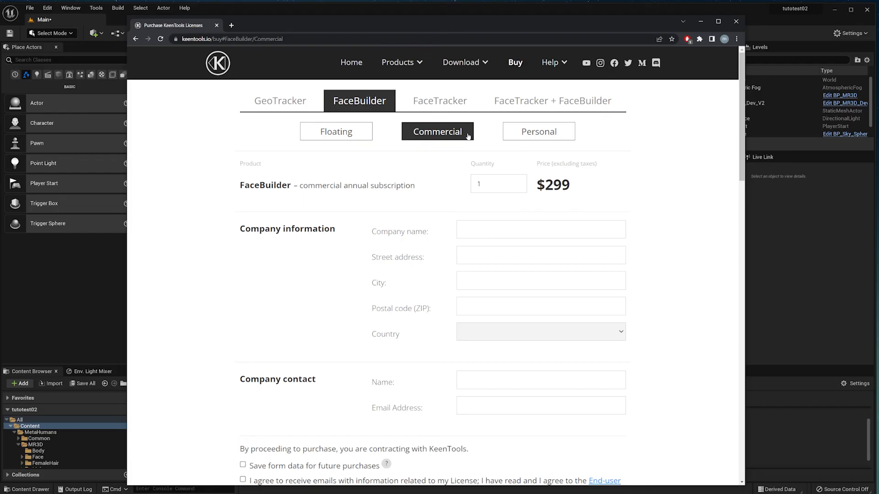
left_click(545, 133)
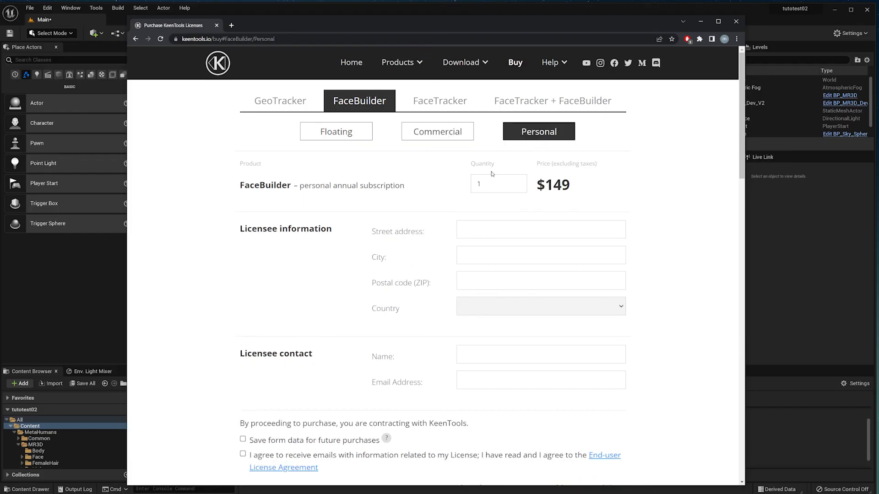
left_click(347, 142)
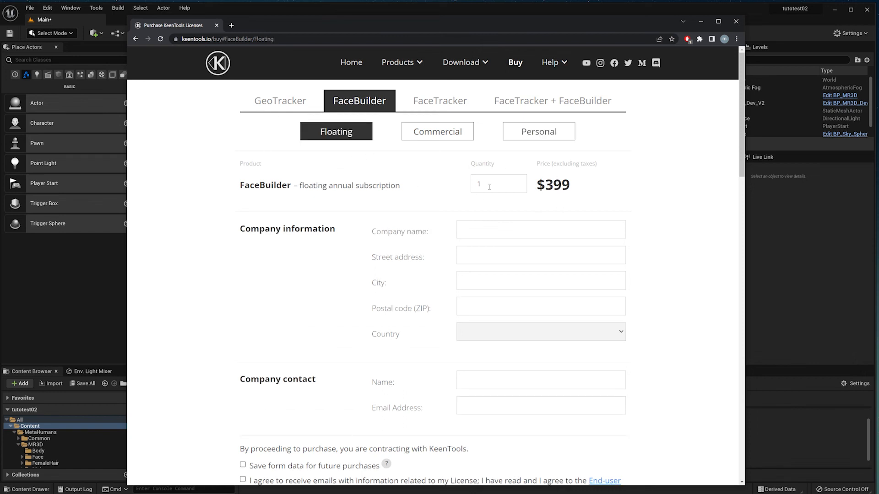
left_click(443, 137)
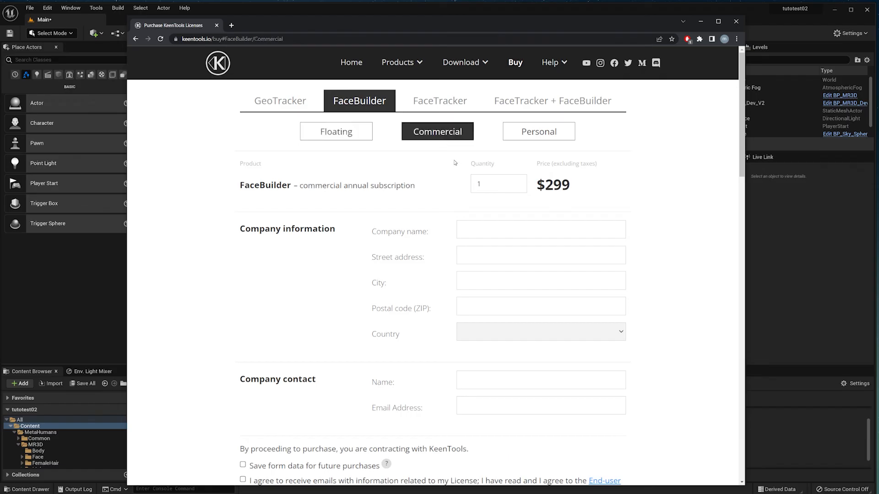
left_click(553, 132)
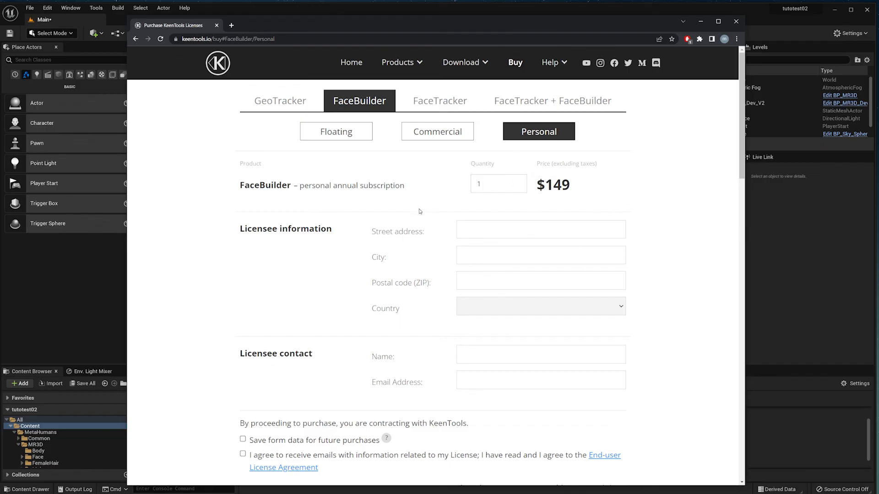
scroll(422, 209, "down", 7)
scroll(419, 232, "up", 8)
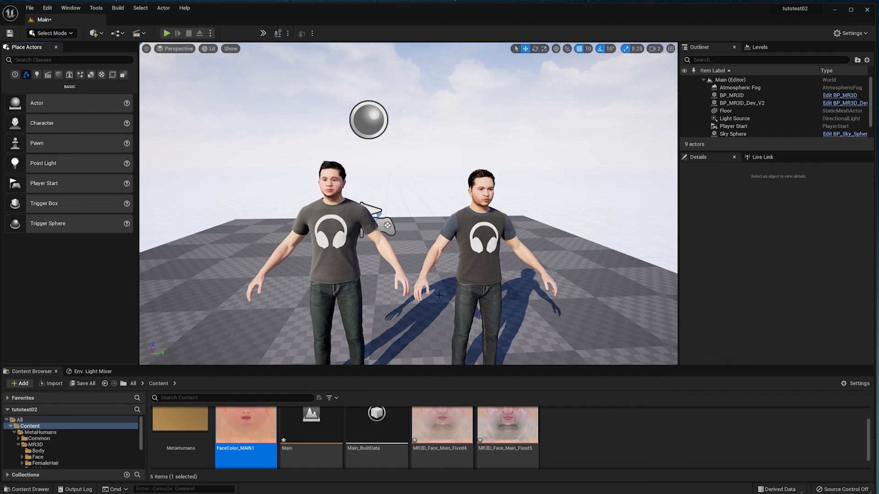
Open Quixel Bridge from Unreal Editor and show the My MetaHumans collection.
left_click(95, 33)
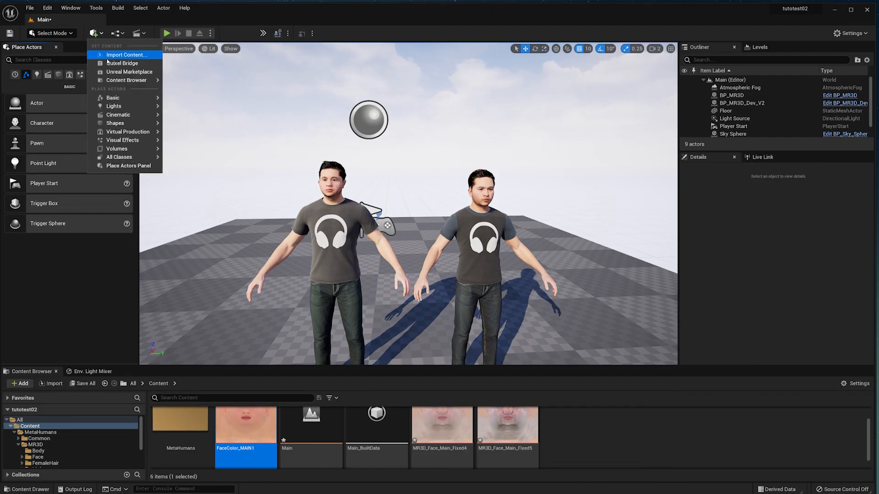
left_click(114, 63)
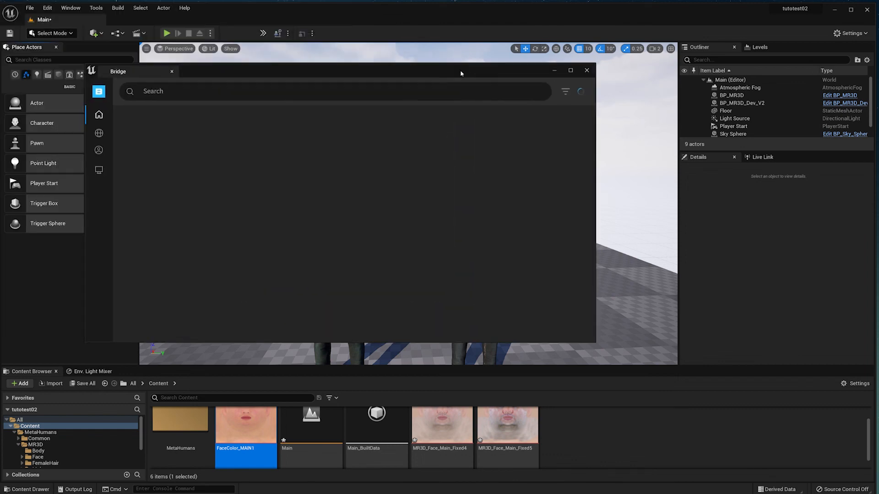
left_click(99, 150)
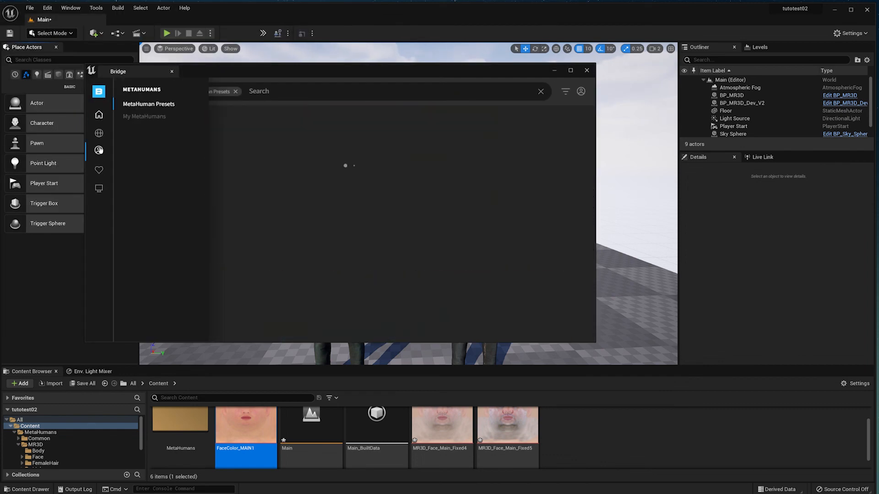
left_click(151, 117)
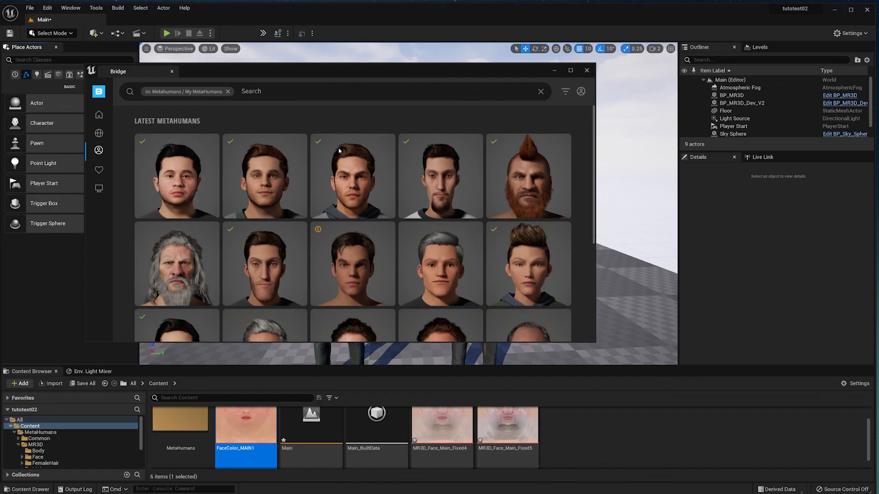
View the details of the Nilrem and Explorer MetaHumans, return to Nilrem, and minimize Bridge.
left_click(353, 187)
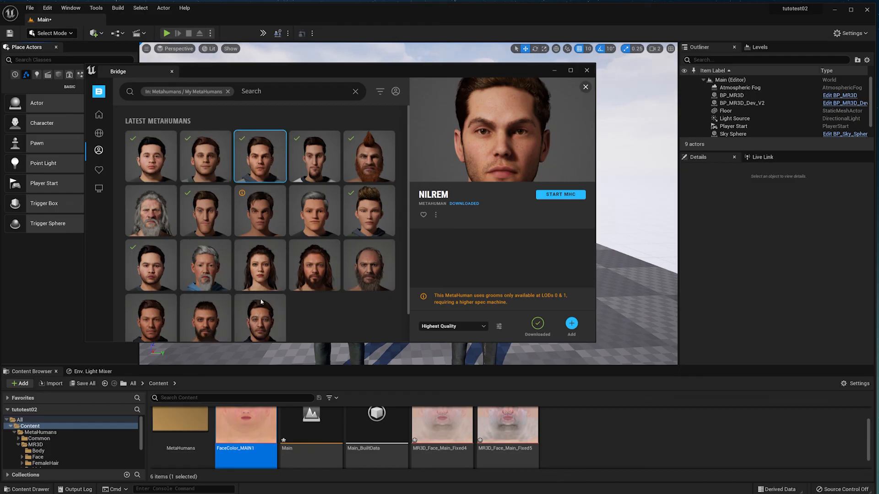
left_click(257, 324)
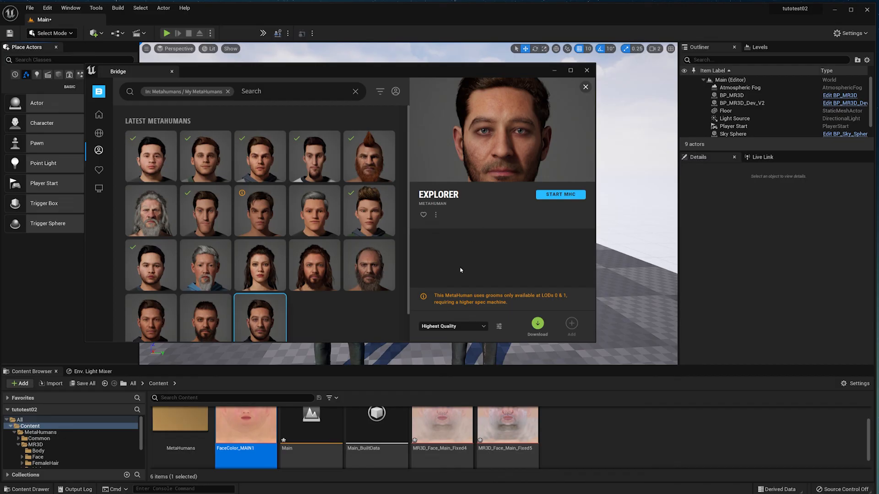
left_click(259, 156)
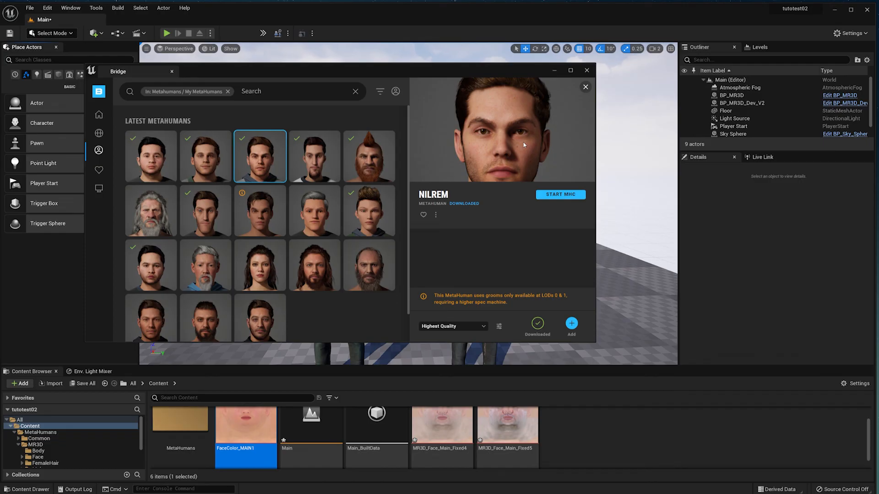
mouse_move(357, 181)
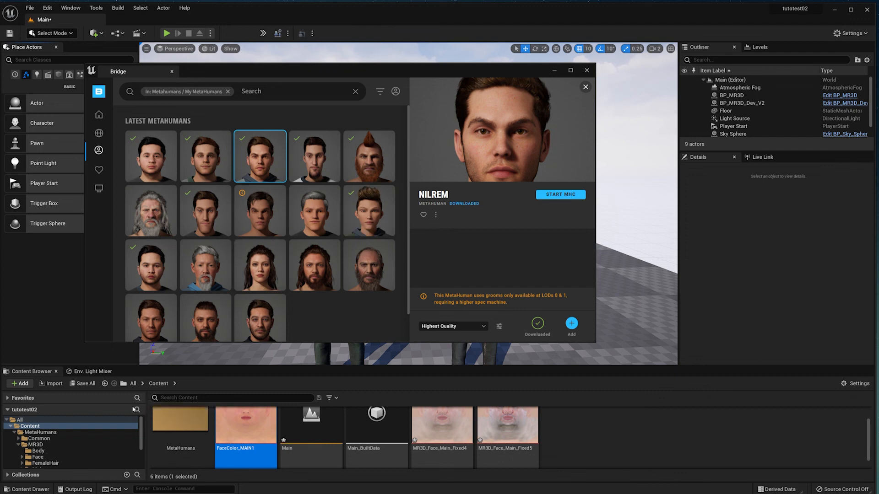
left_click(555, 72)
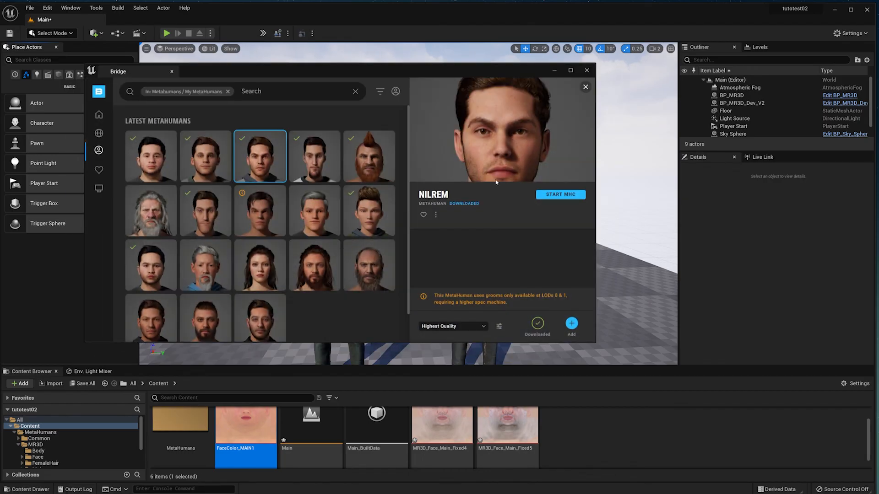
left_click(554, 70)
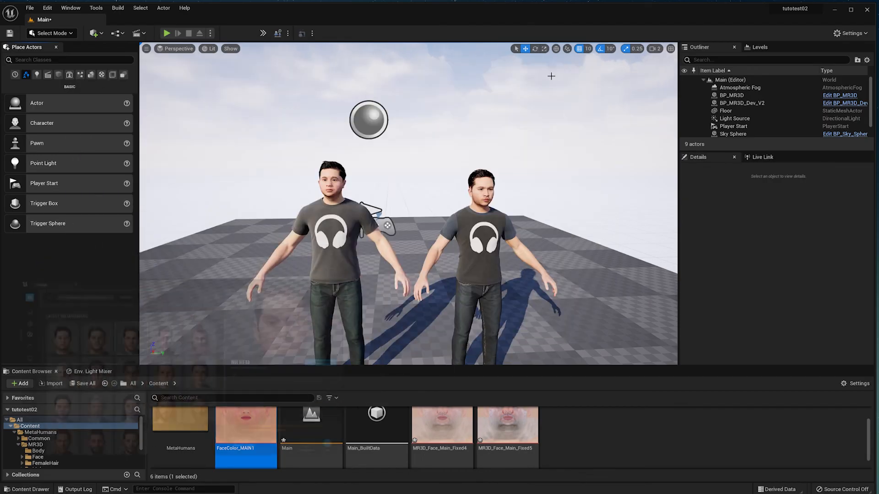